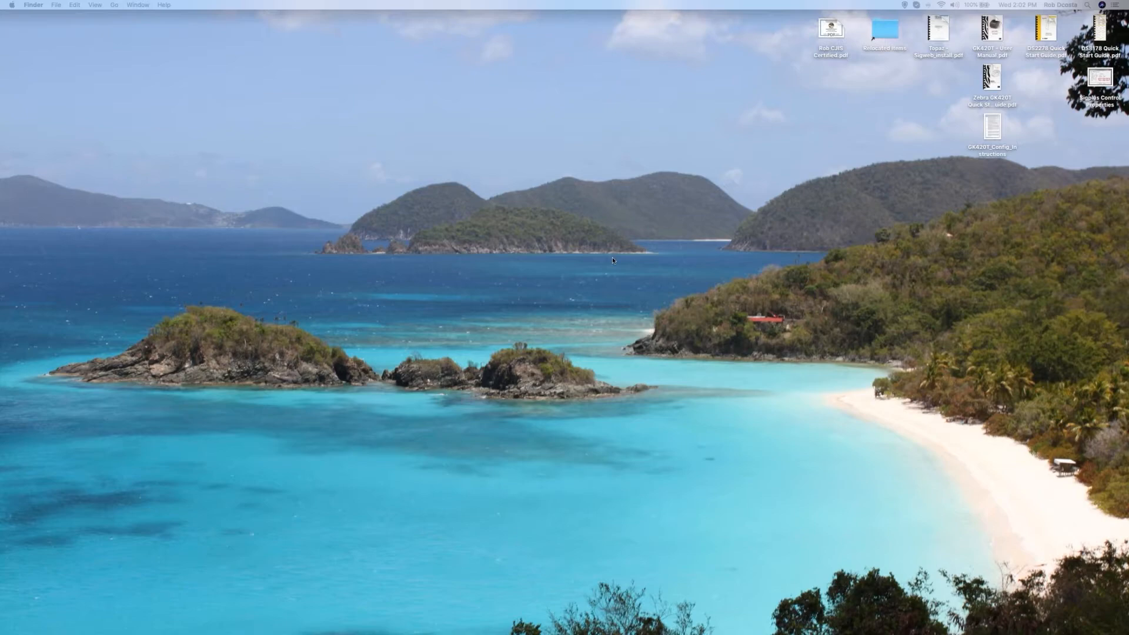
- Switch to the SAFE dashboard in the browser and examine the monthly figures in the Org In v/s Disposed graph
key("ctrl+Right")
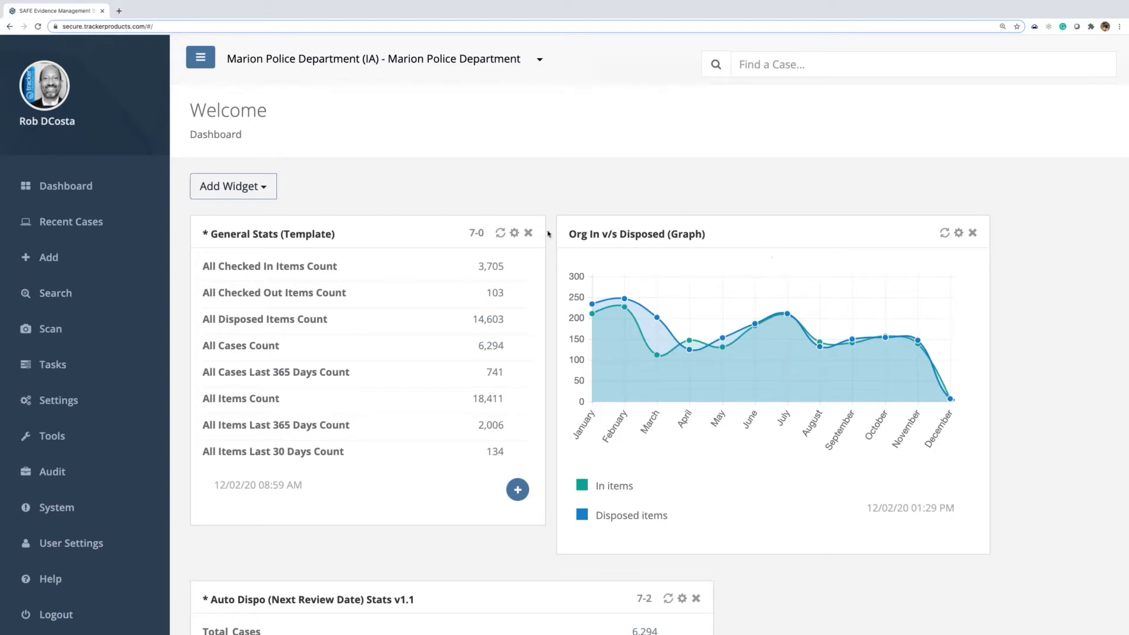
mouse_move(621, 319)
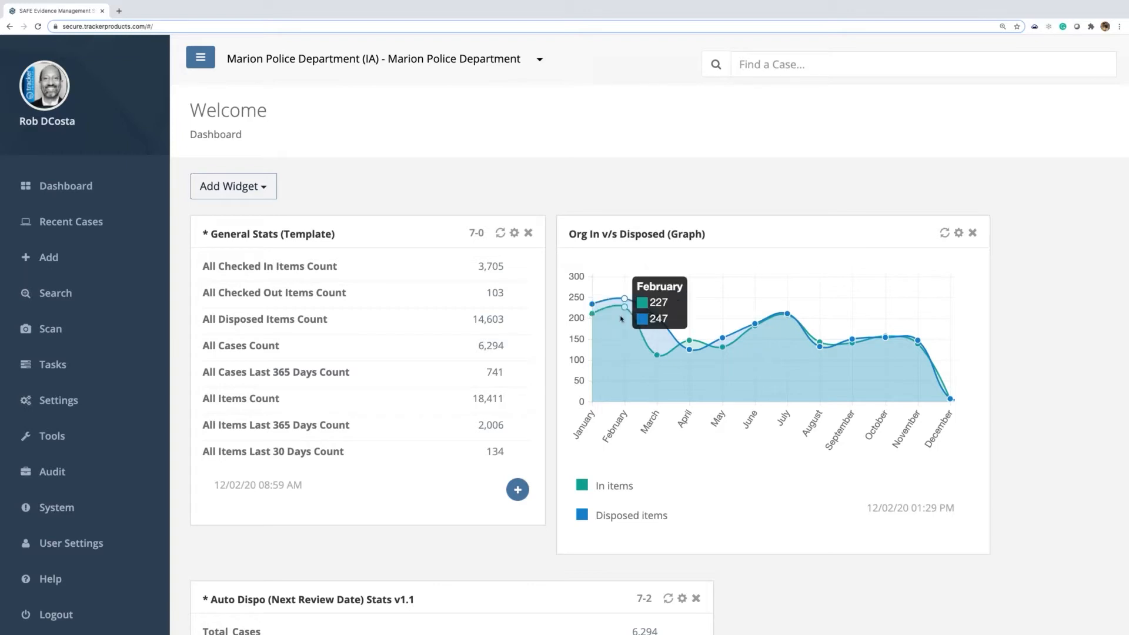
mouse_move(655, 355)
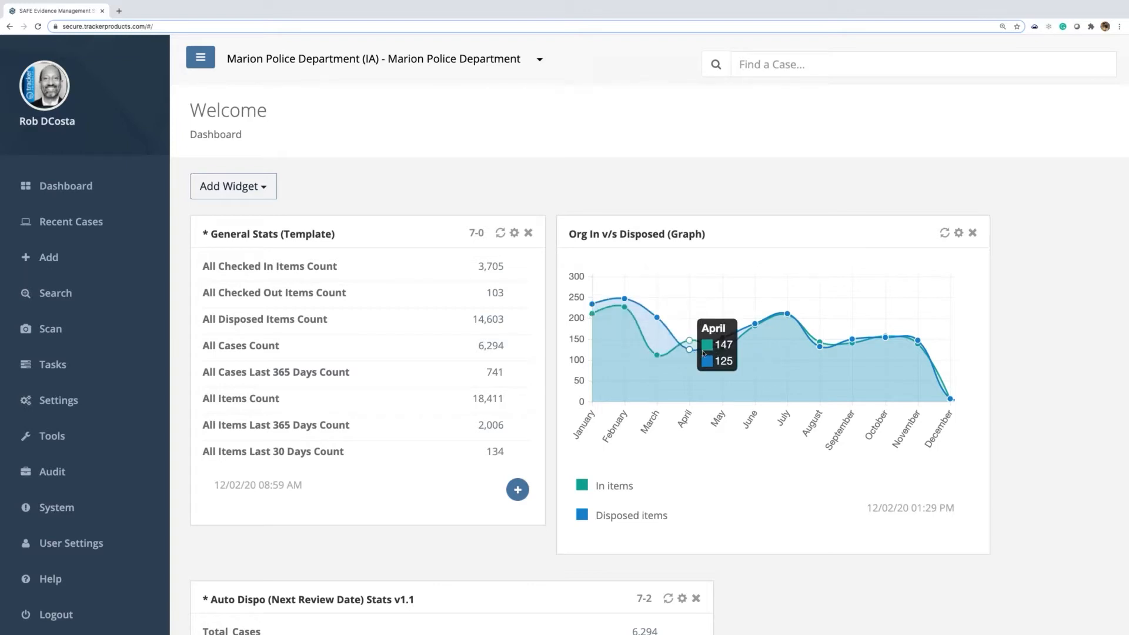
mouse_move(798, 333)
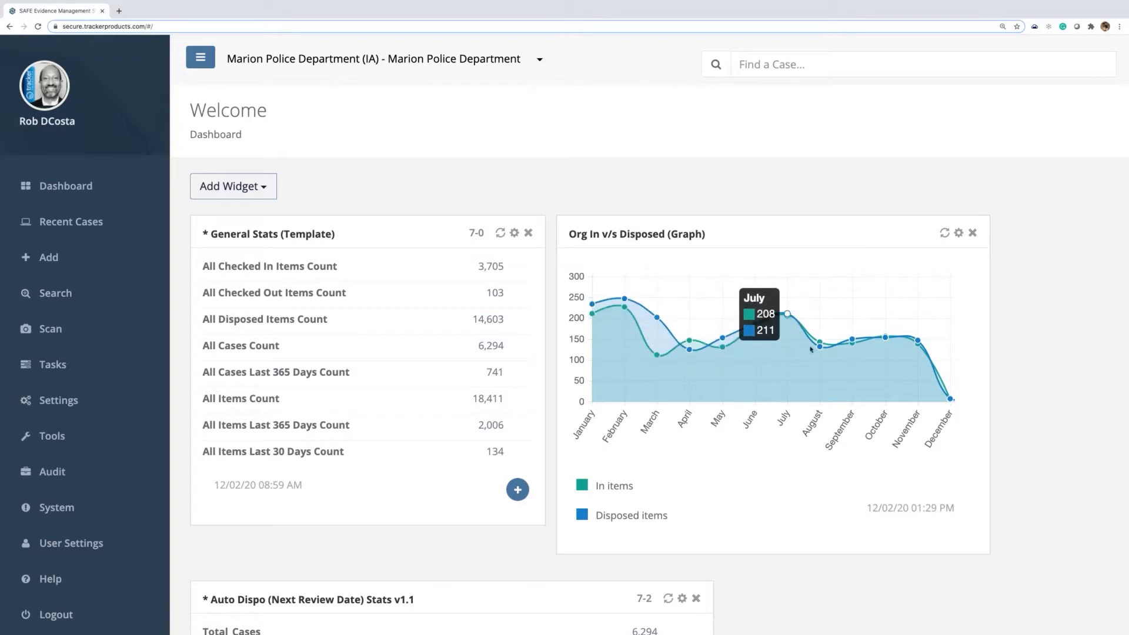
mouse_move(910, 346)
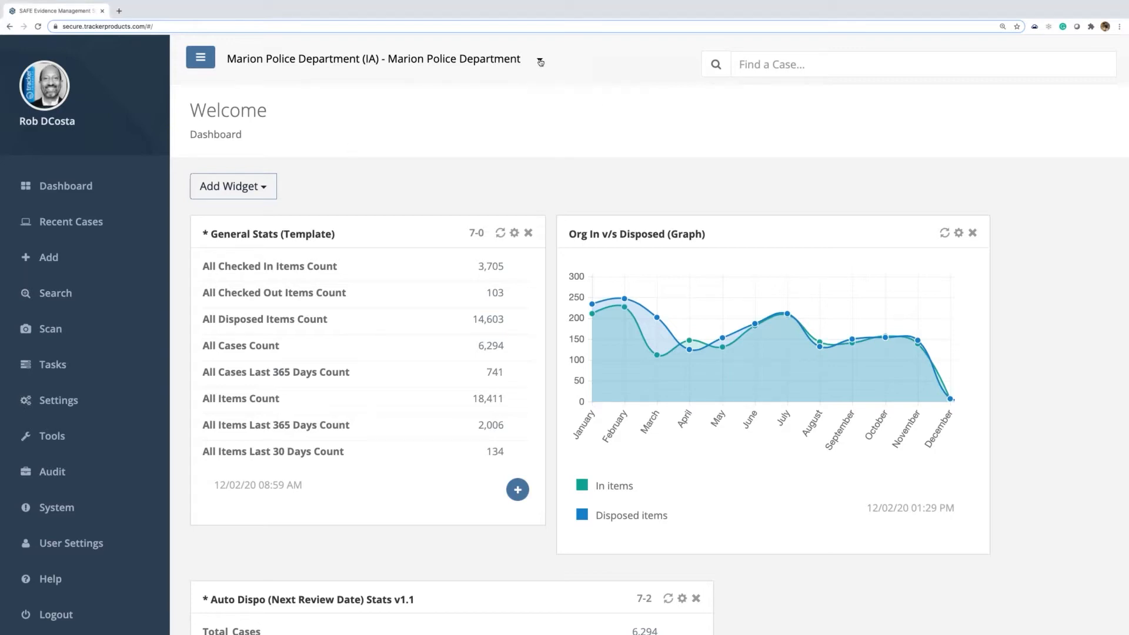
- Switch the active organization and office to the Tracker Testing Grounds - World Wide Headquarters
left_click(540, 63)
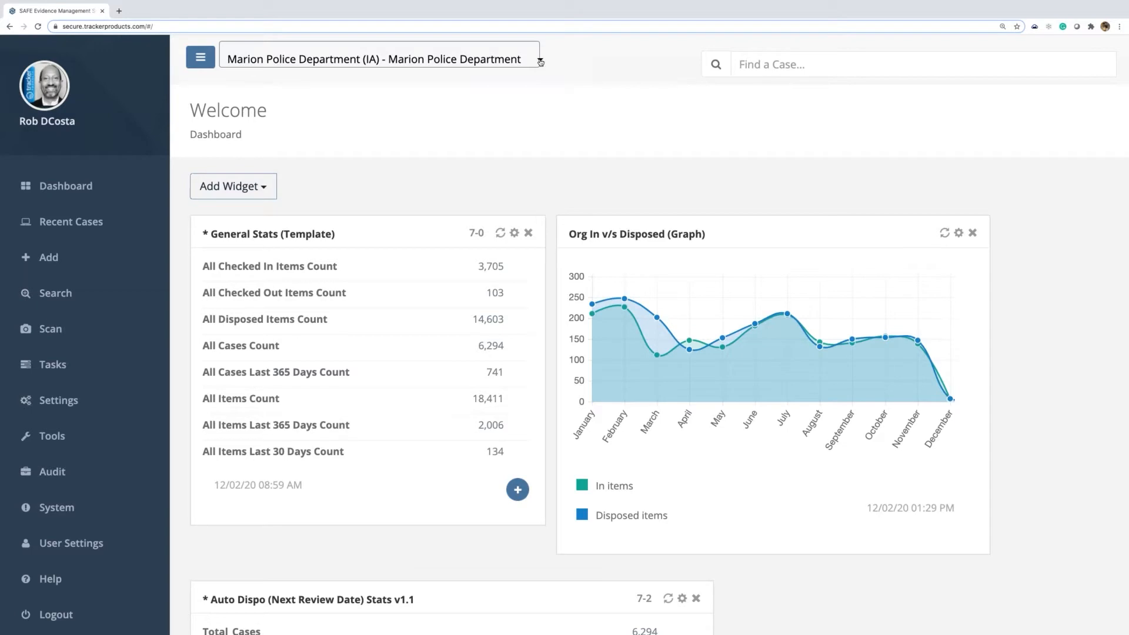
left_click(540, 62)
type("rob")
key("Down")
key("Down")
key("Down")
key("Return")
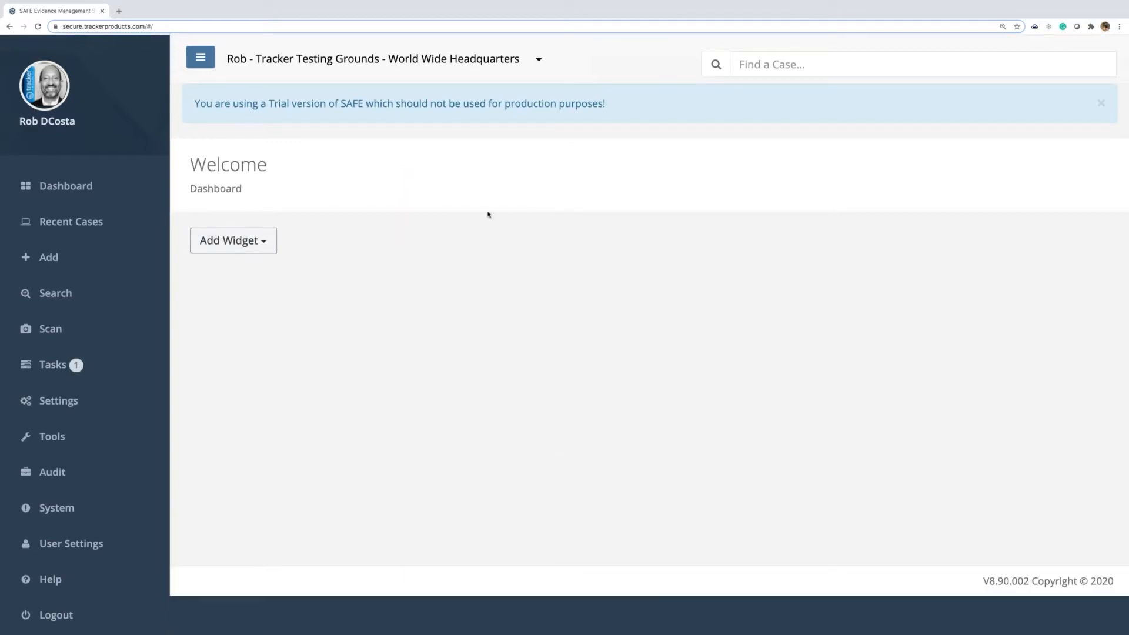
- Create a user group in the organization settings with both name and description set to Property & Evidence
left_click(66, 404)
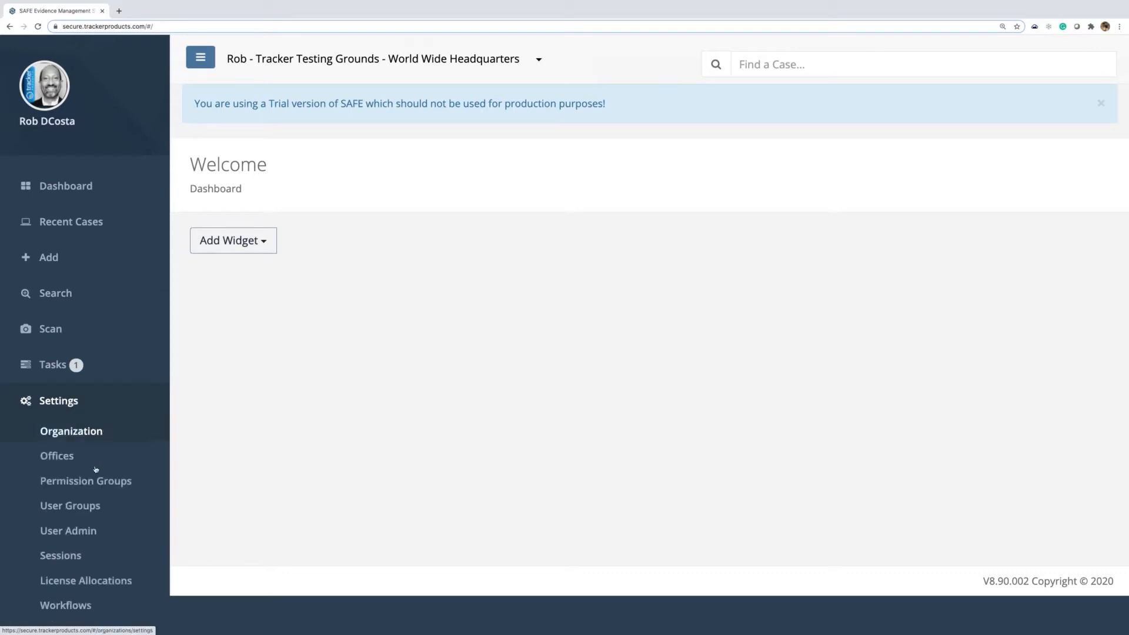
left_click(103, 508)
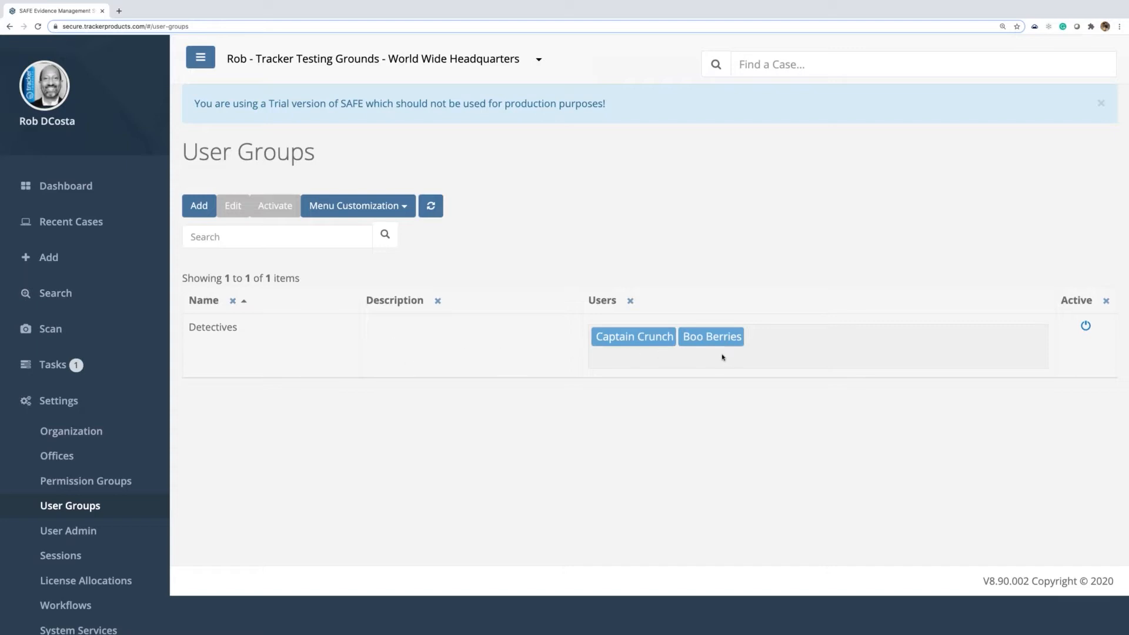
left_click(197, 206)
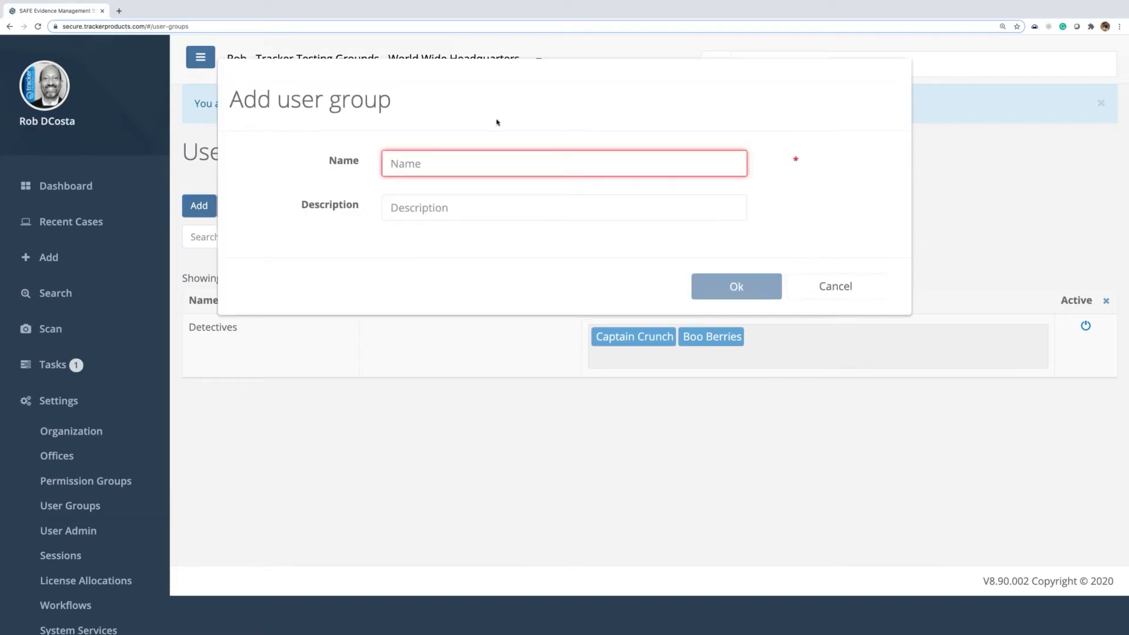
type("Properyt")
key("BackSpace")
key("BackSpace")
type("ty")
left_click(415, 204)
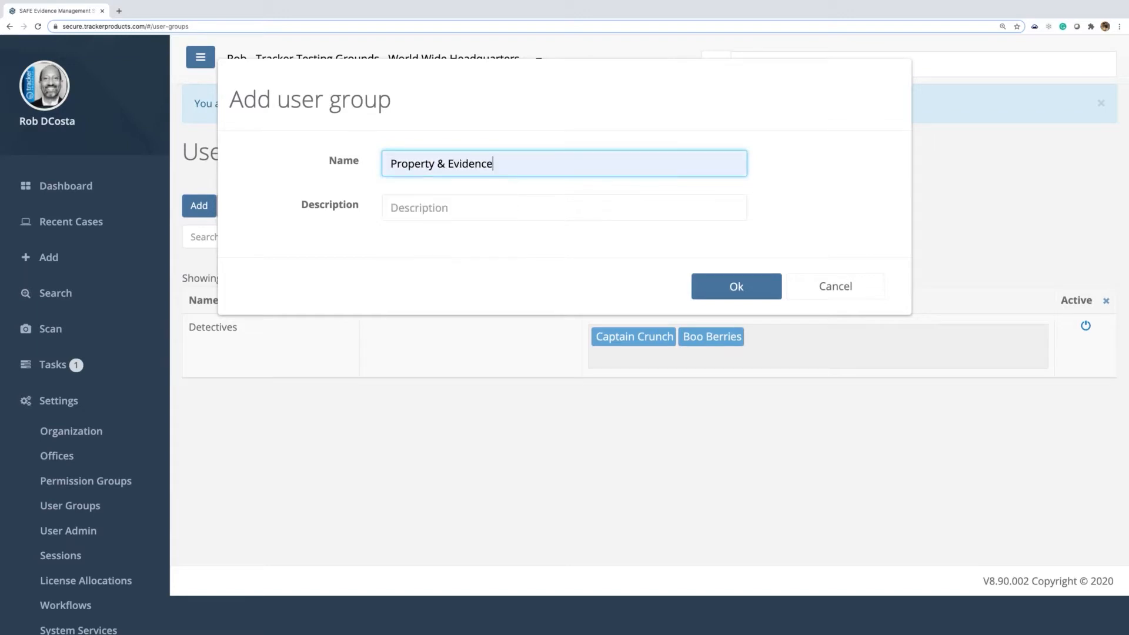
left_click_drag(495, 163, 387, 163)
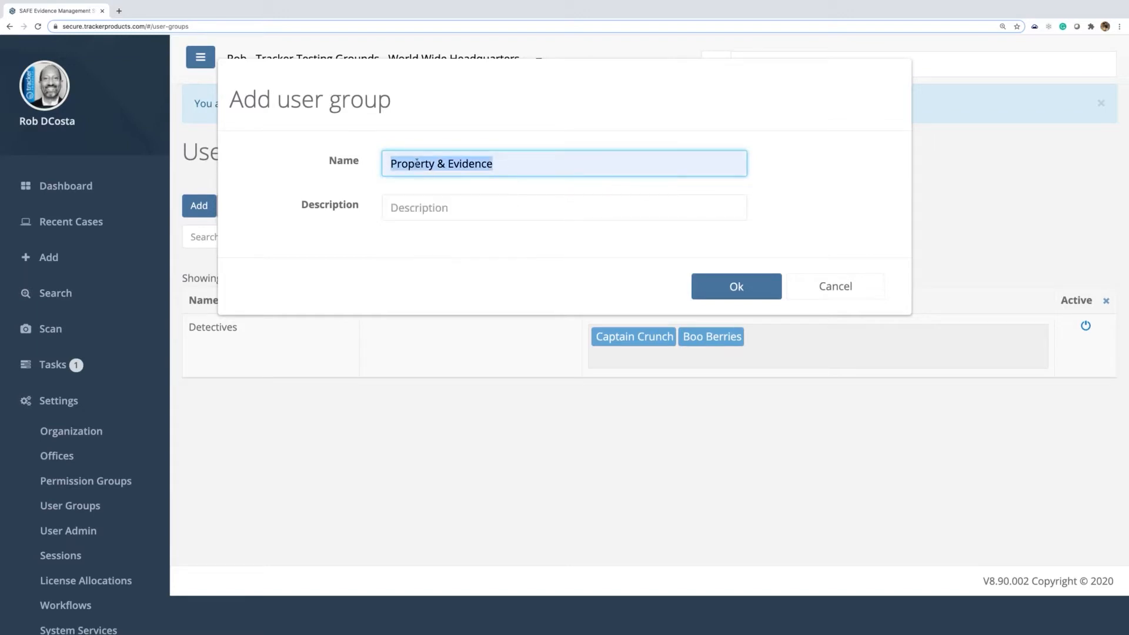
left_click(439, 205)
left_click(417, 230)
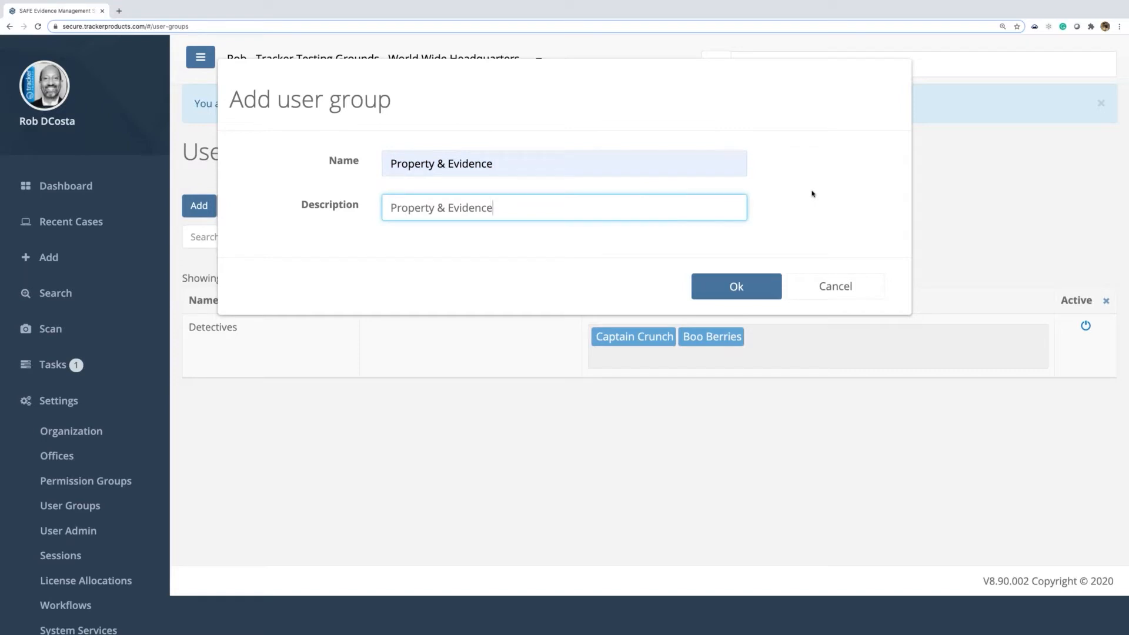
left_click(724, 286)
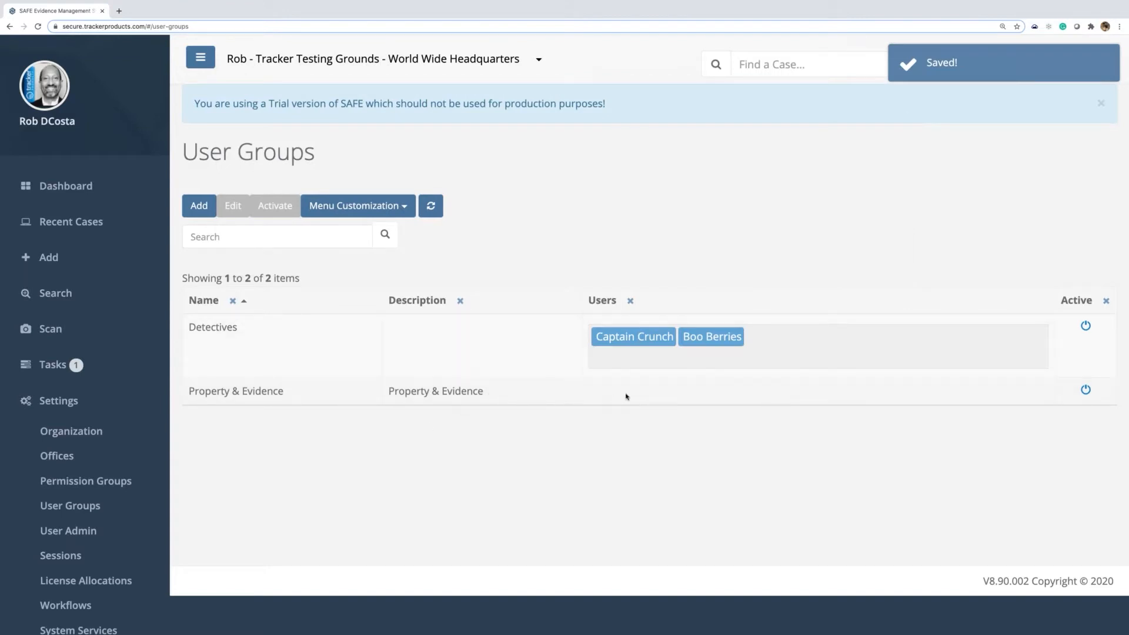
- Edit the Property & Evidence user group to add two users found by first name, and save the membership
left_click(497, 393)
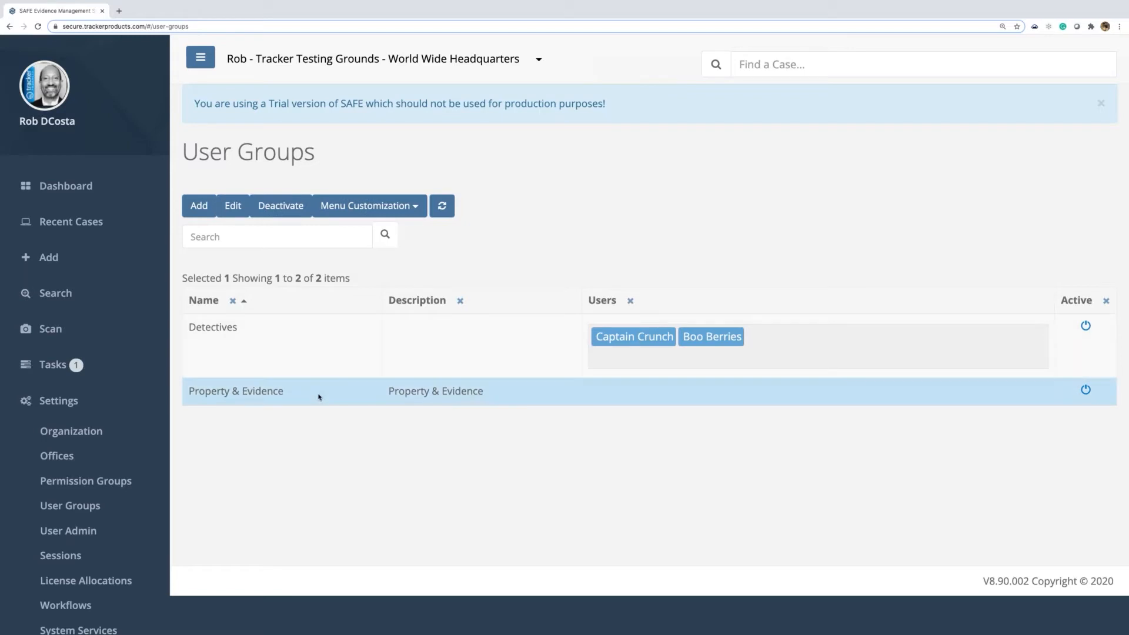
left_click(233, 205)
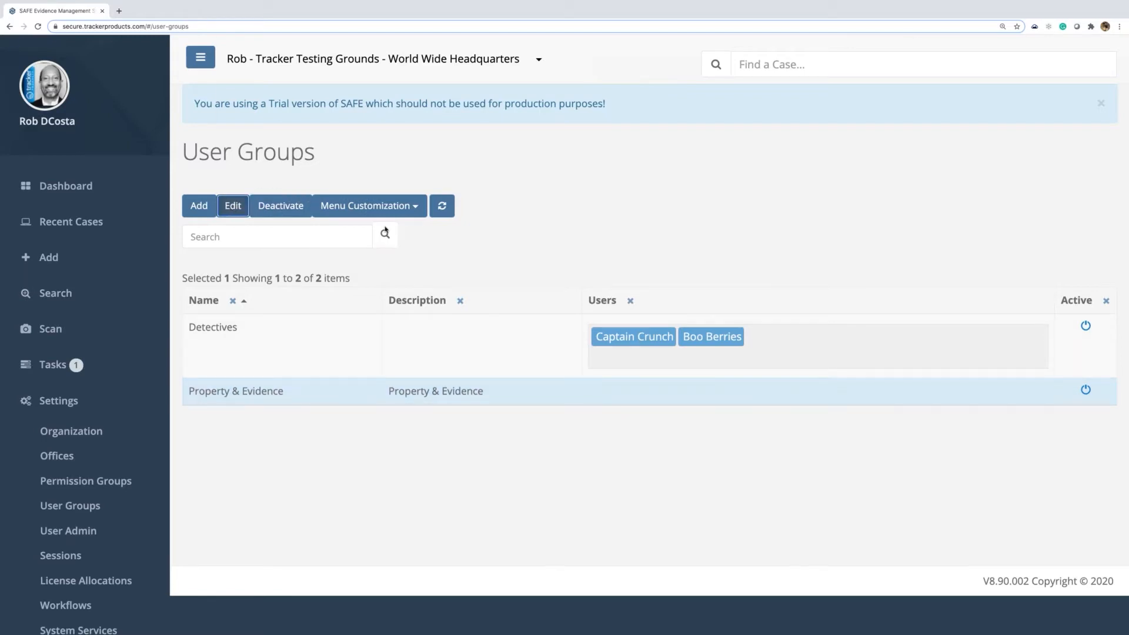
left_click(410, 251)
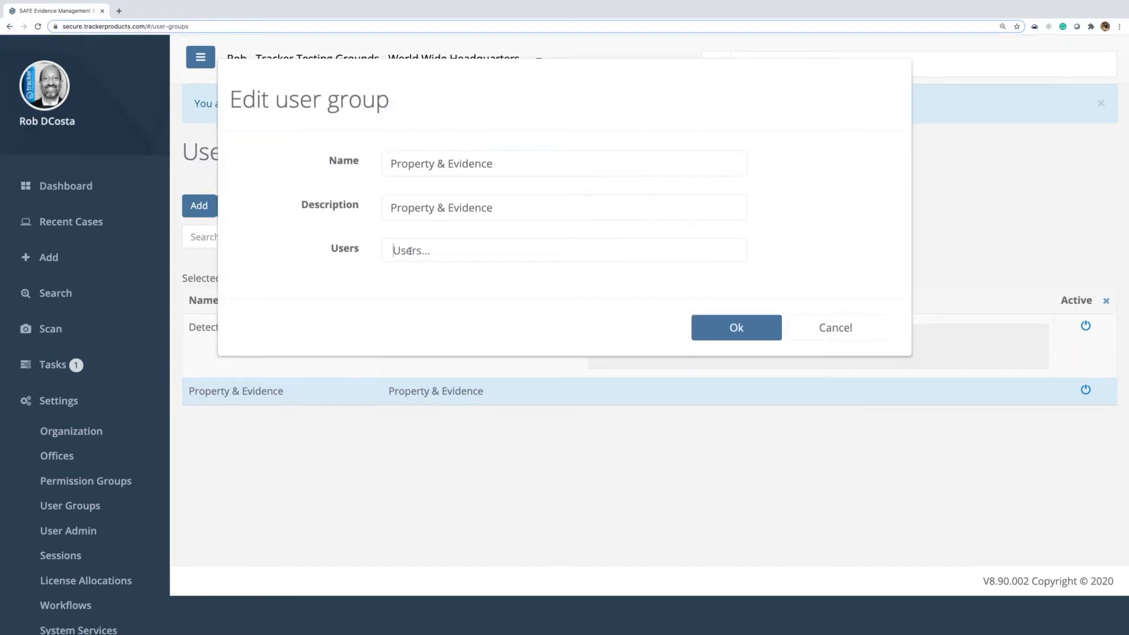
type("beth")
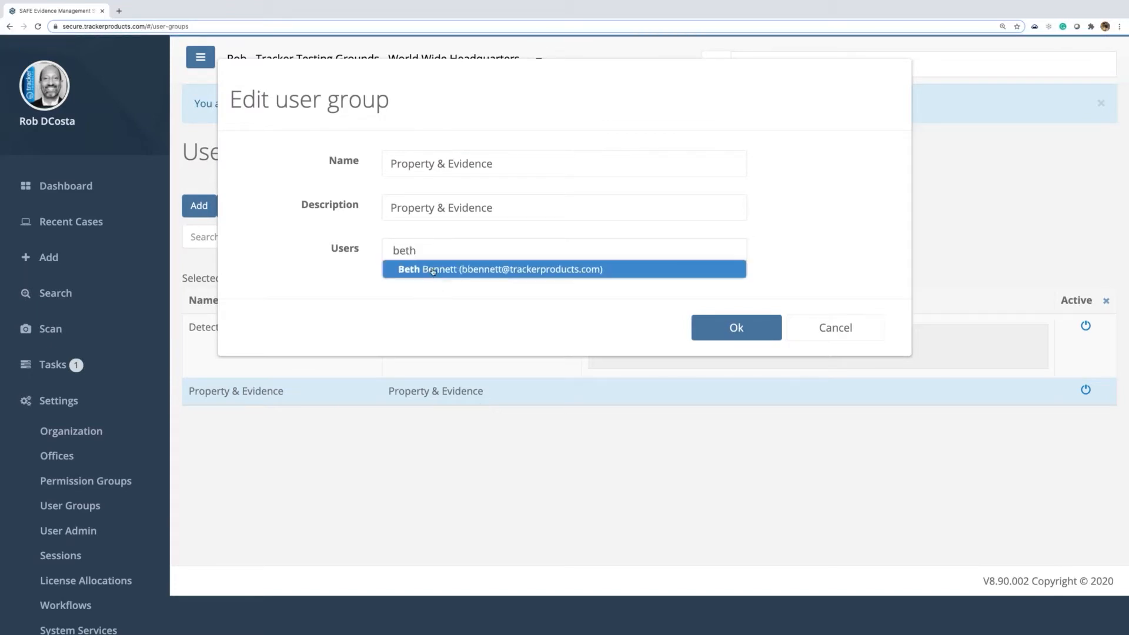
left_click(434, 270)
type("carrie")
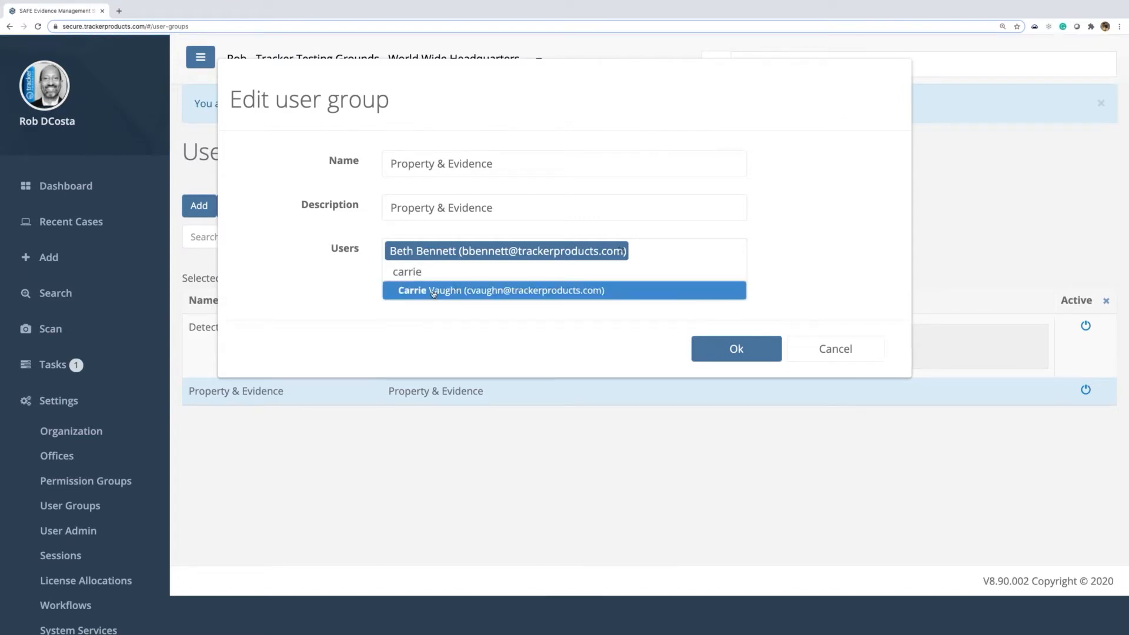
left_click(433, 291)
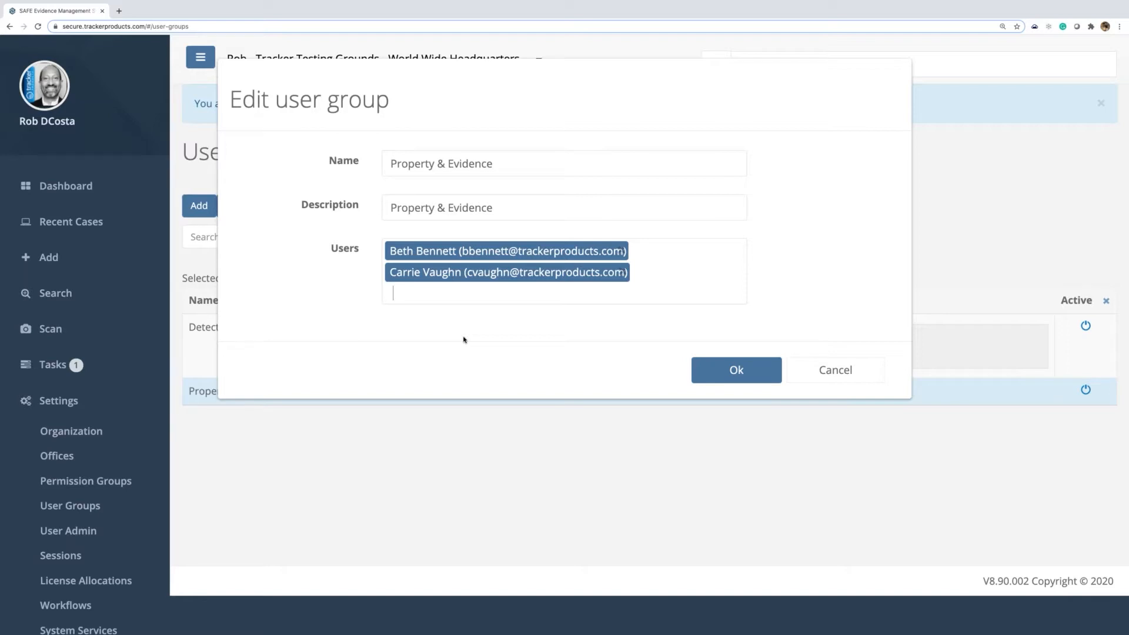
left_click(742, 373)
left_click(742, 373)
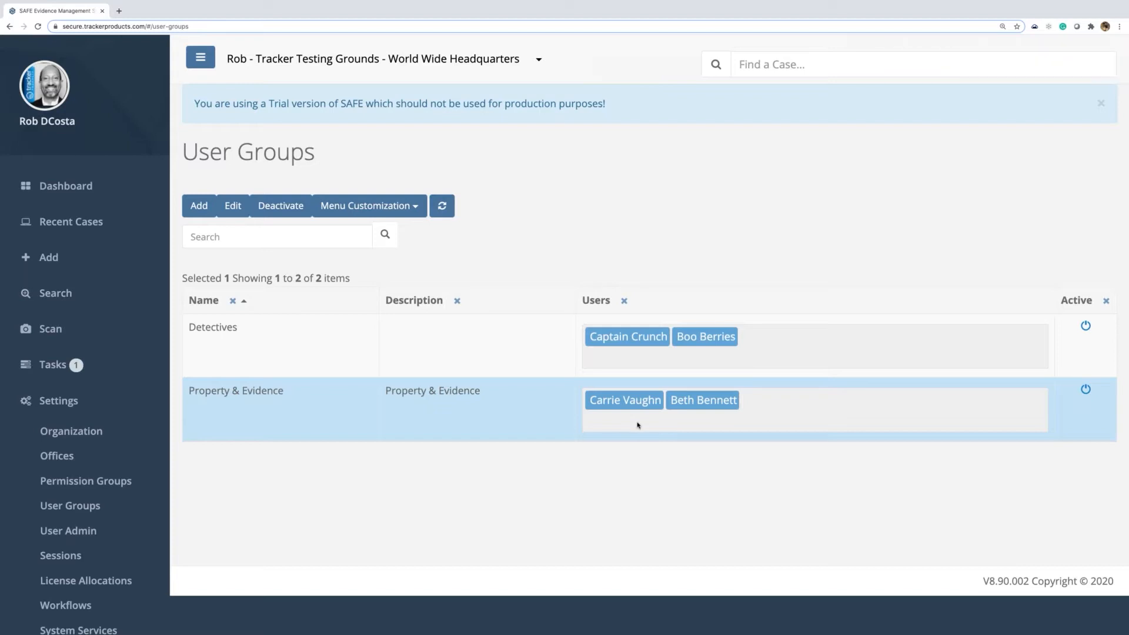
- Grant the Basic User permission group the View permission for AutoDispositions
left_click(109, 483)
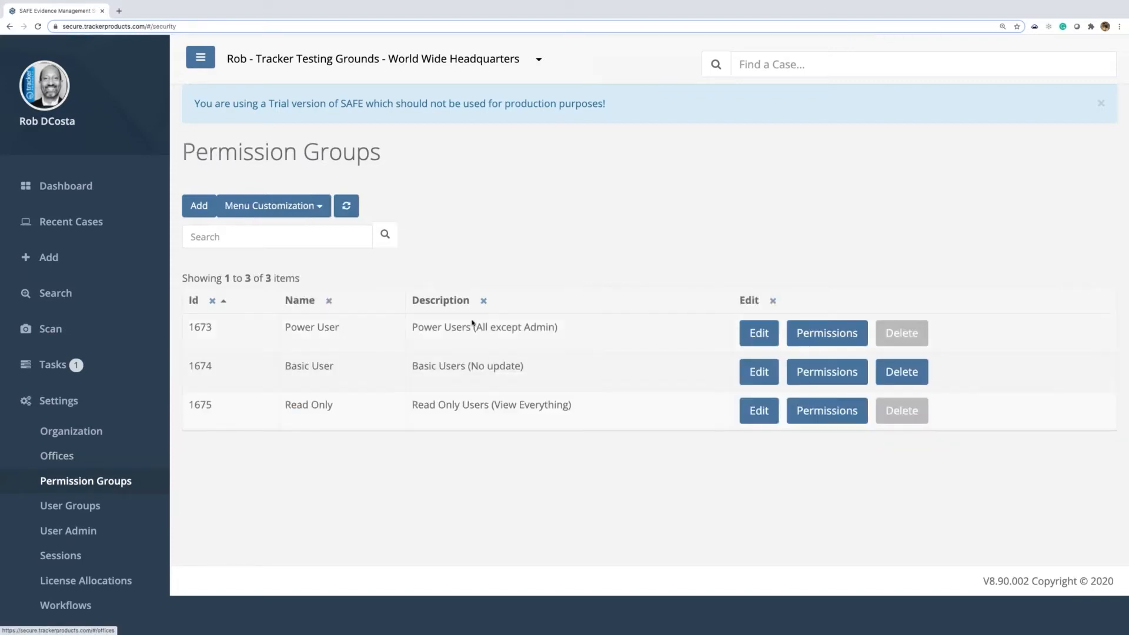
left_click_drag(182, 152, 398, 155)
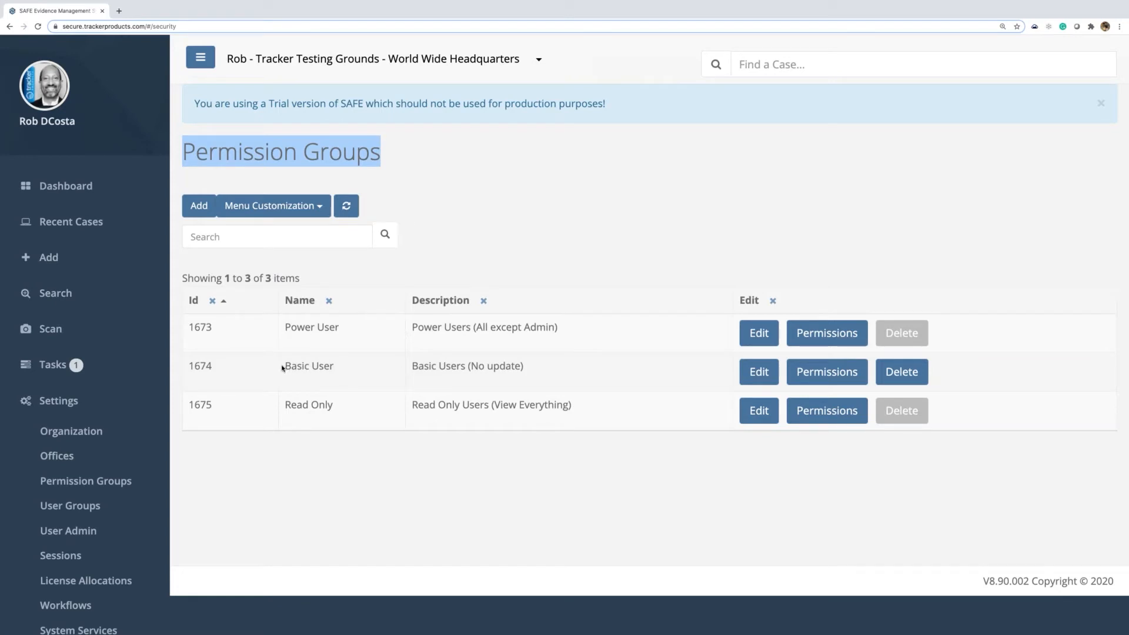
left_click_drag(282, 368, 548, 368)
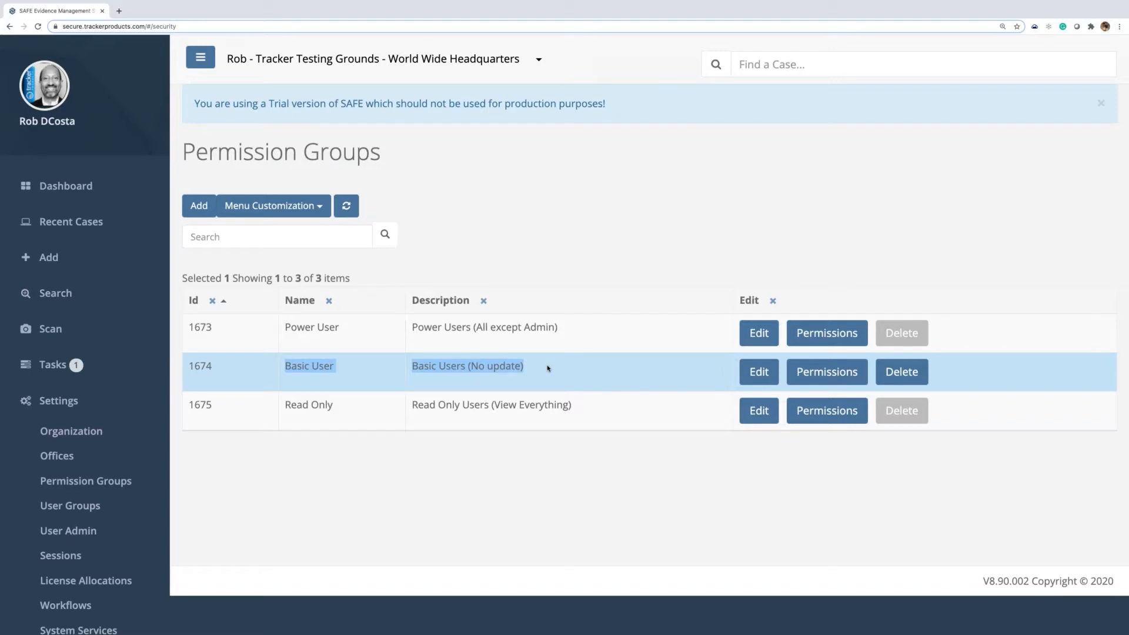
left_click(820, 377)
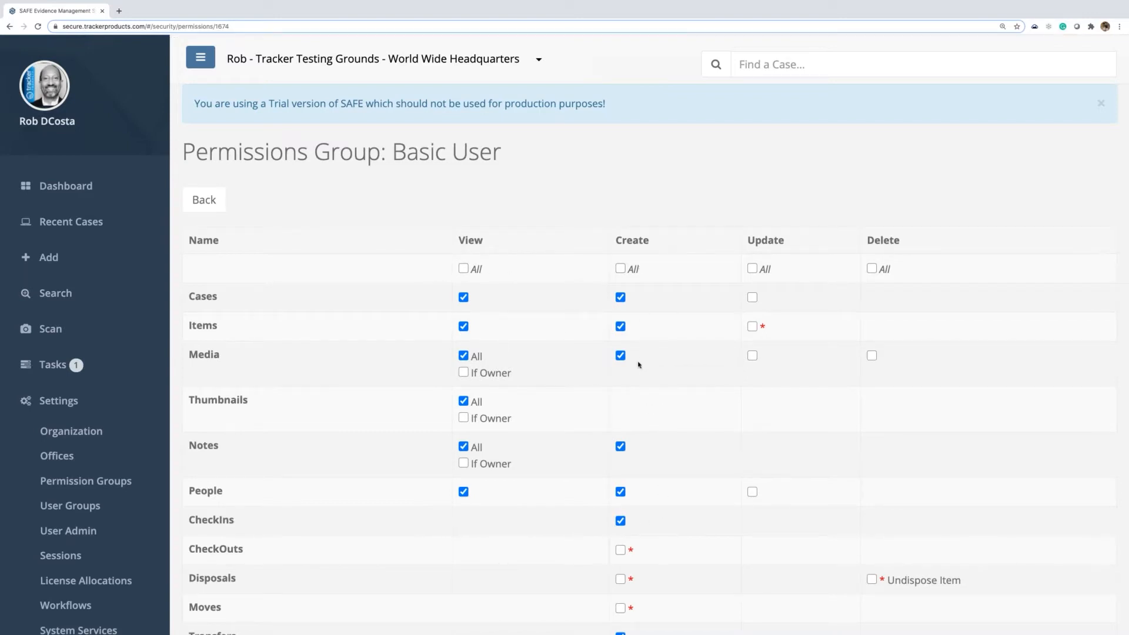
scroll(636, 461, "down", 3)
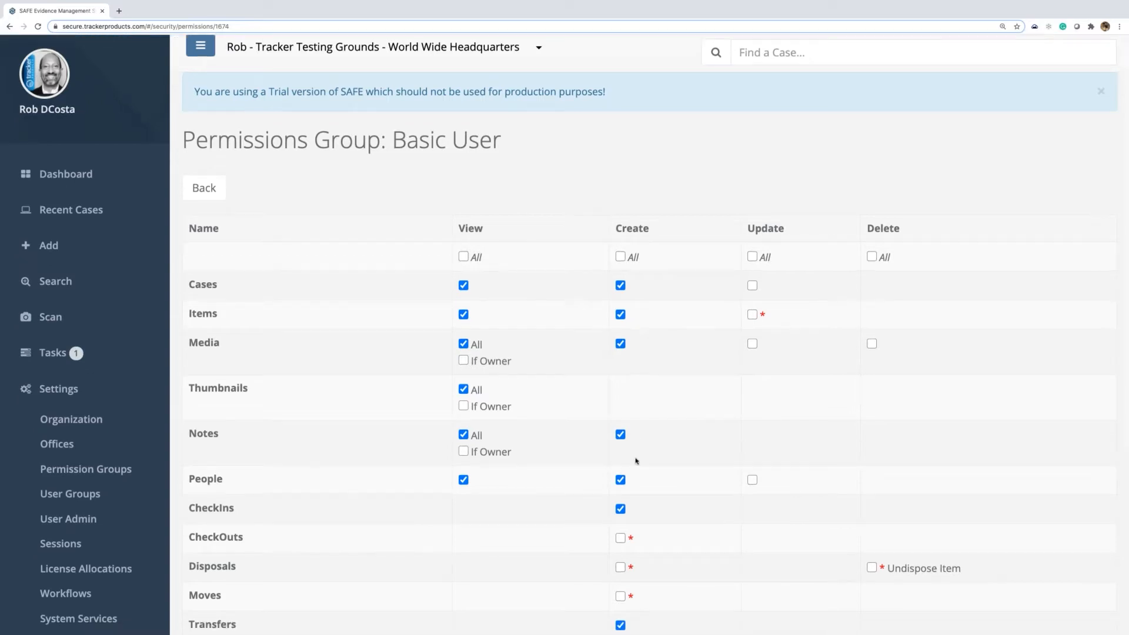
scroll(636, 461, "down", 1)
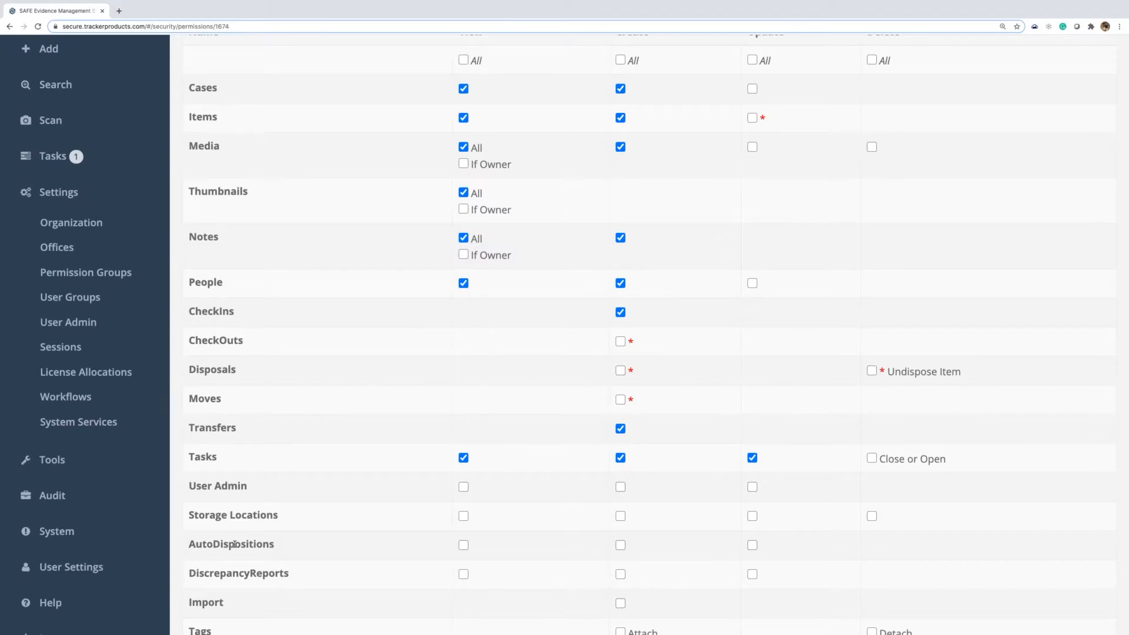
left_click_drag(189, 545, 297, 547)
scroll(296, 547, "up", 2)
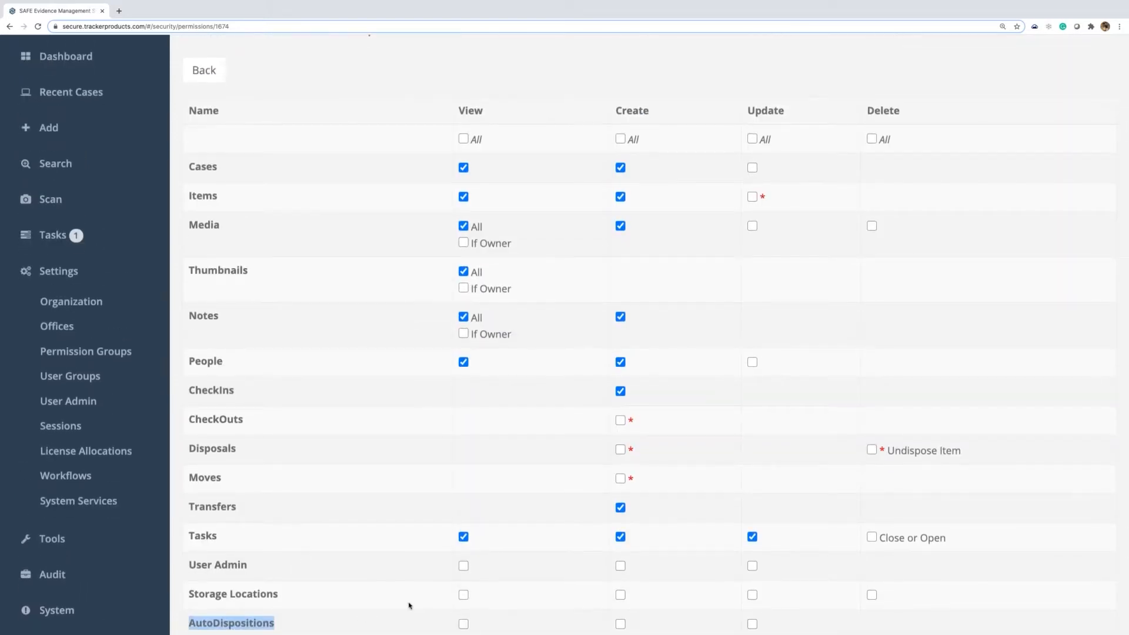
scroll(410, 606, "down", 1)
left_click(464, 603)
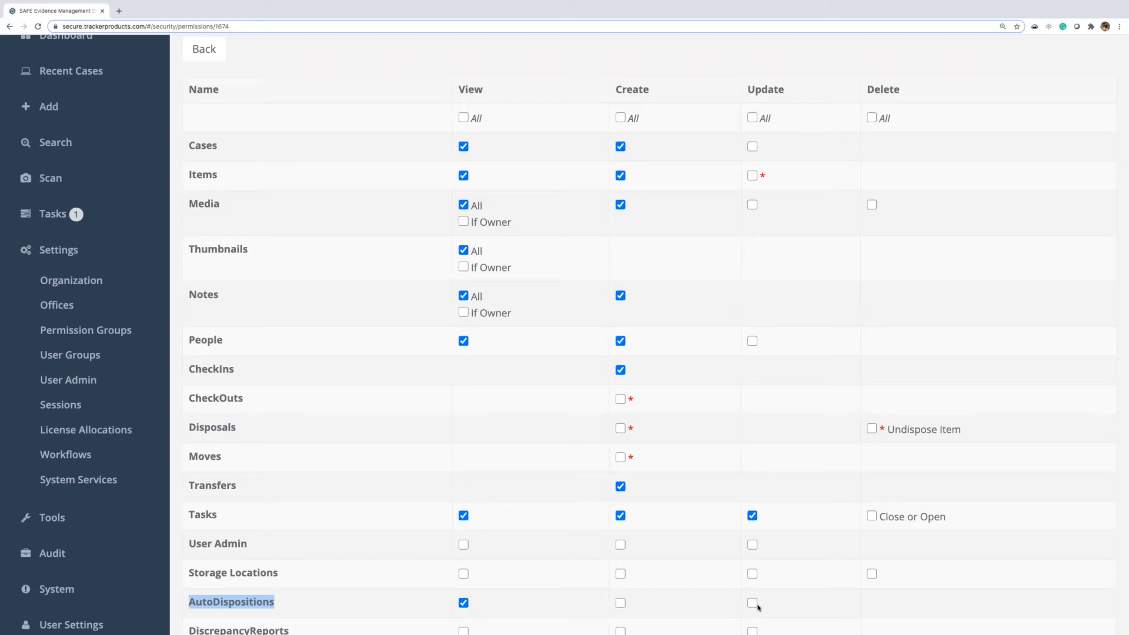
- Reopen the Basic User group's permissions and review the View and Update columns, including the AutoDispositions row
left_click(100, 333)
left_click(800, 371)
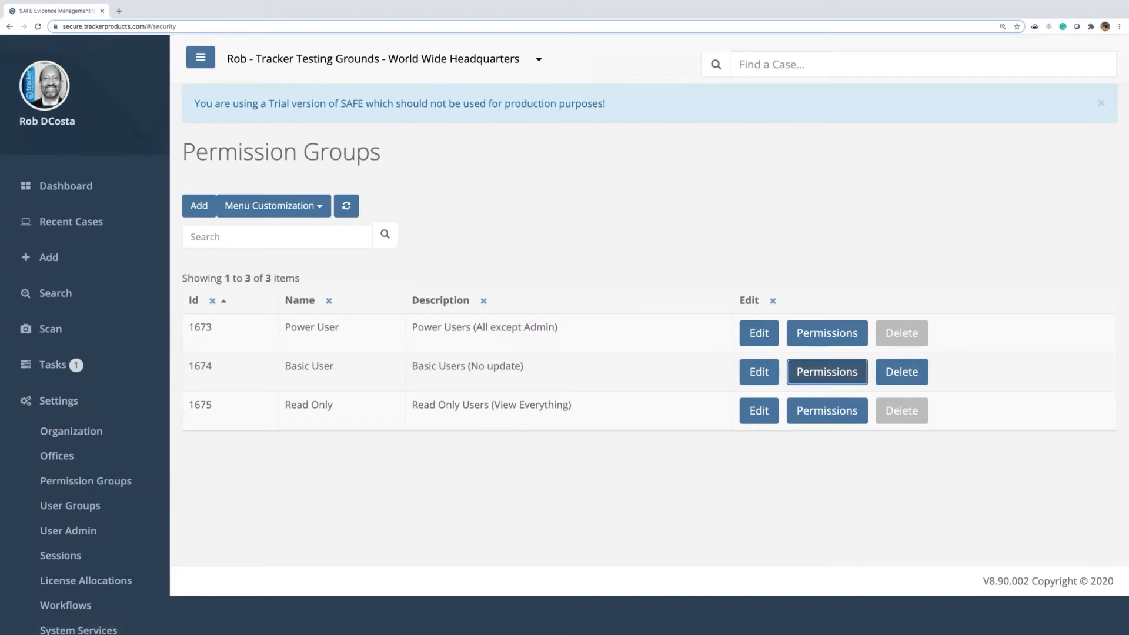
scroll(642, 371, "down", 2)
scroll(643, 374, "up", 1)
scroll(642, 373, "down", 1)
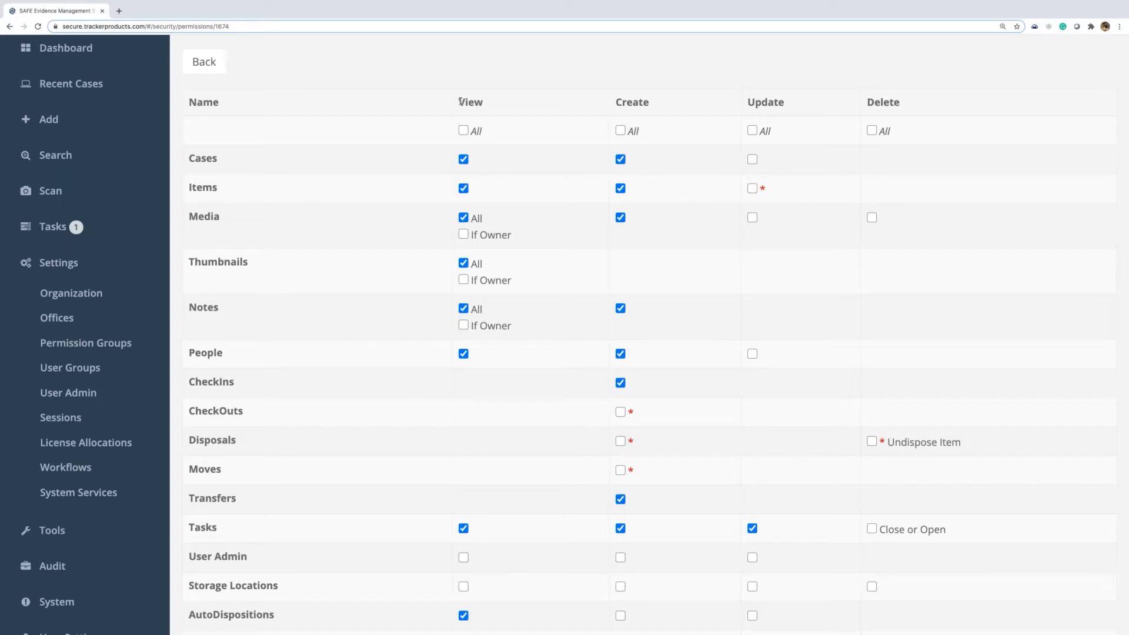
left_click_drag(459, 102, 490, 103)
left_click_drag(747, 103, 792, 104)
- Grant the Power User permission group the View, Create and Update permissions for AutoDispositions
left_click(98, 349)
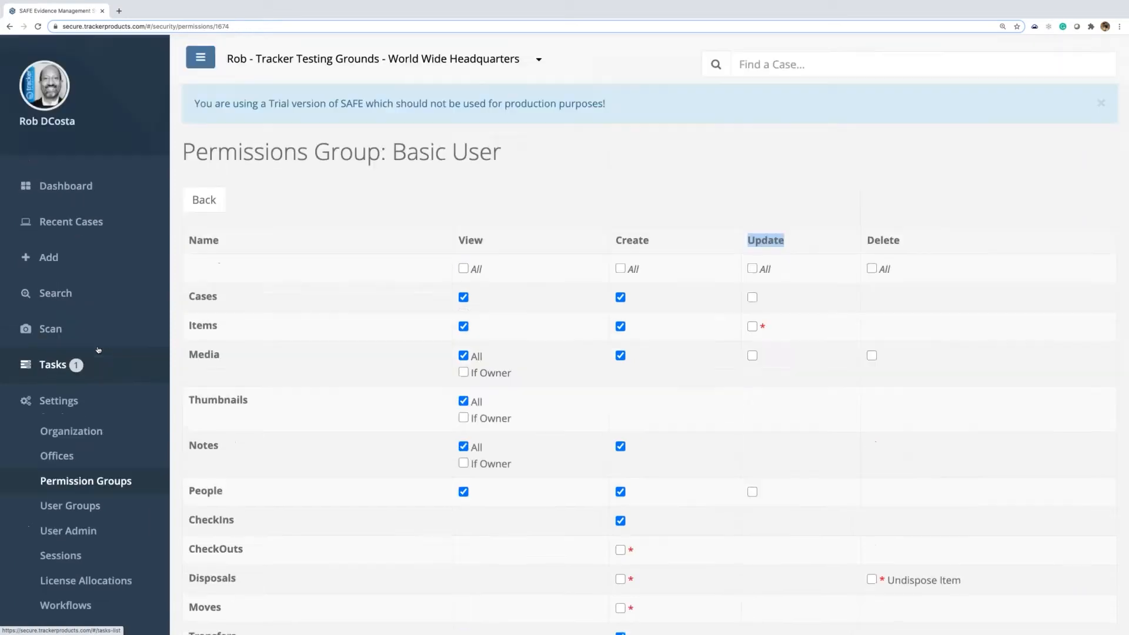
left_click_drag(284, 327, 605, 330)
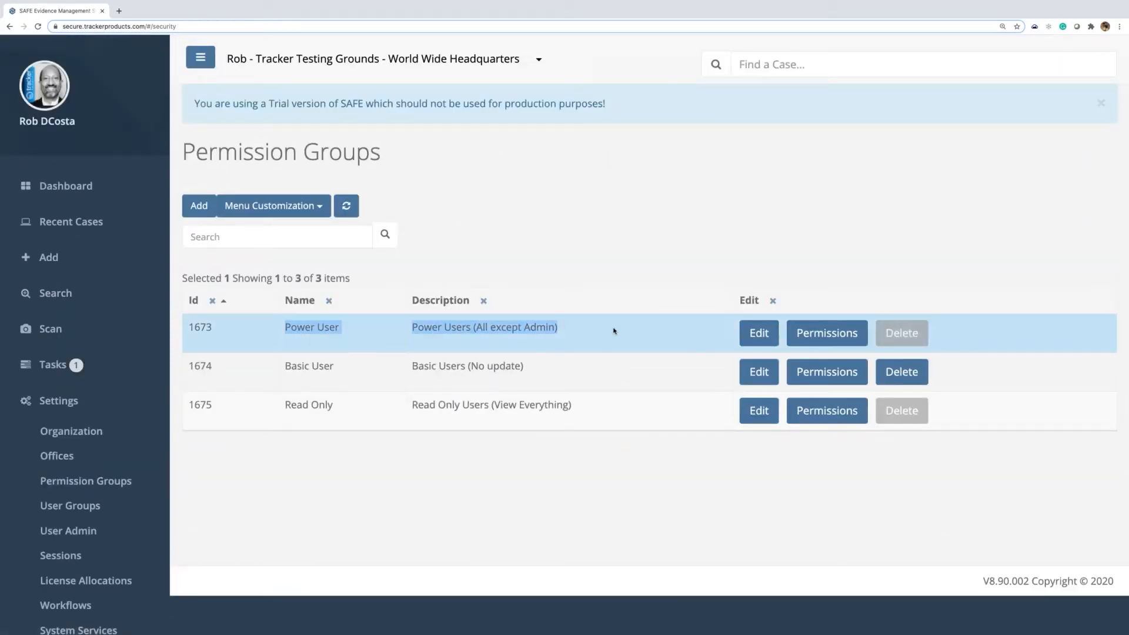
left_click(825, 335)
scroll(600, 370, "down", 3)
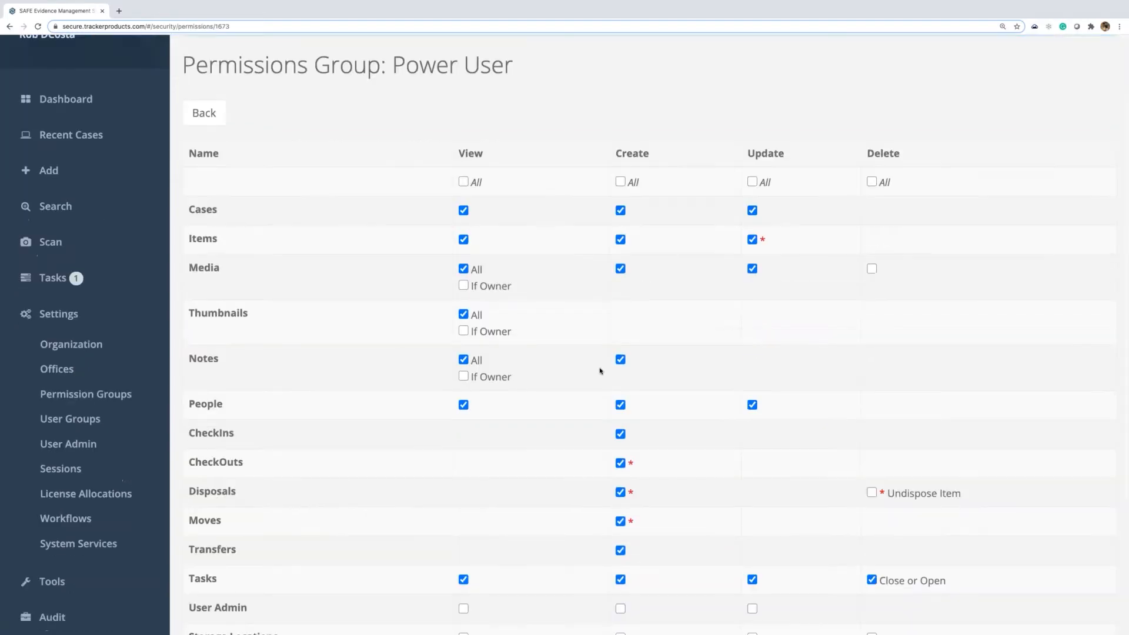
left_click_drag(184, 582, 396, 584)
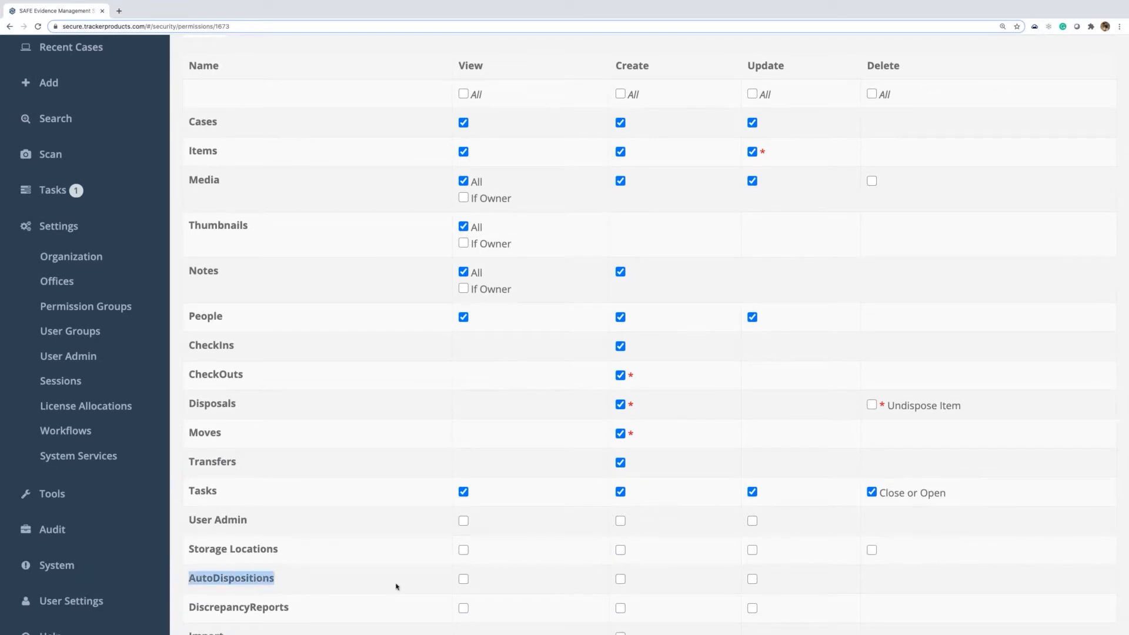
left_click(464, 579)
left_click(620, 580)
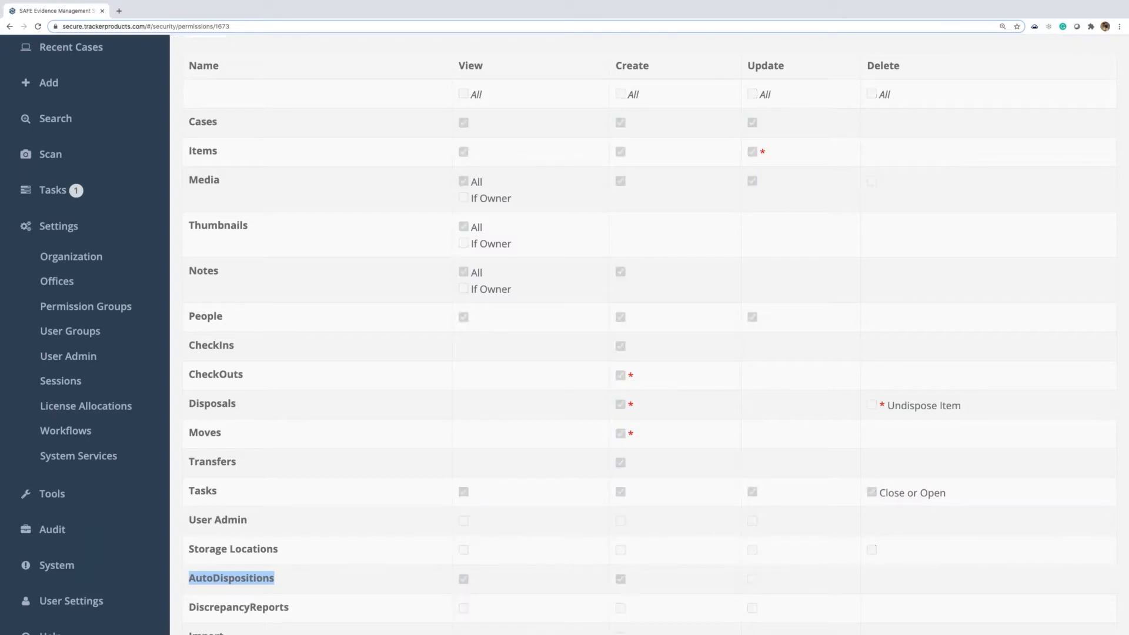
left_click(752, 580)
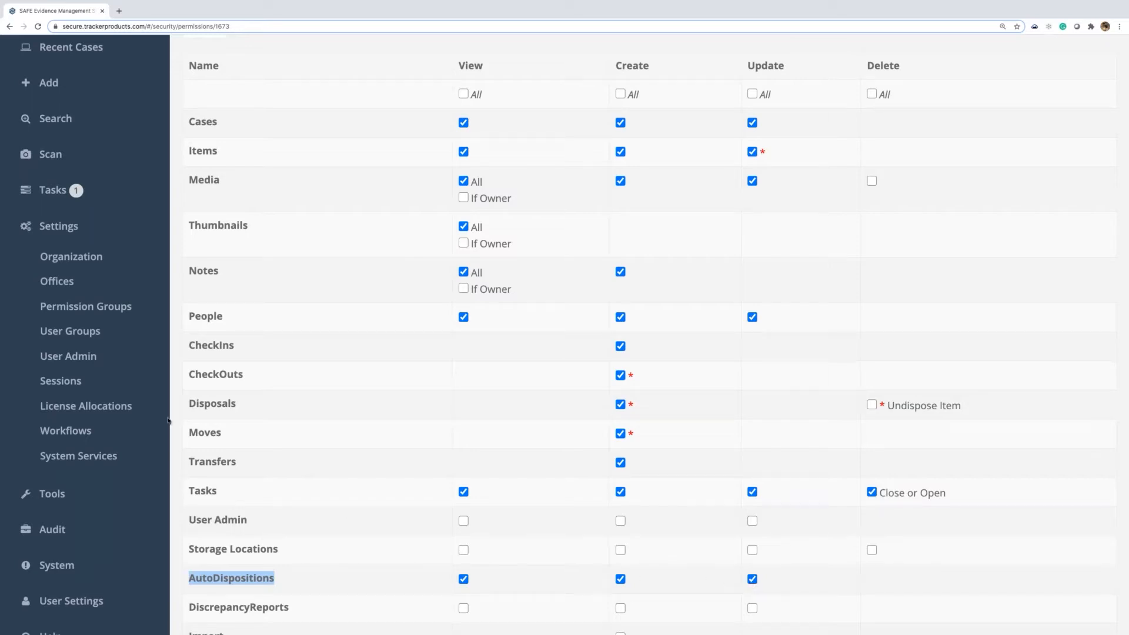
left_click(178, 315)
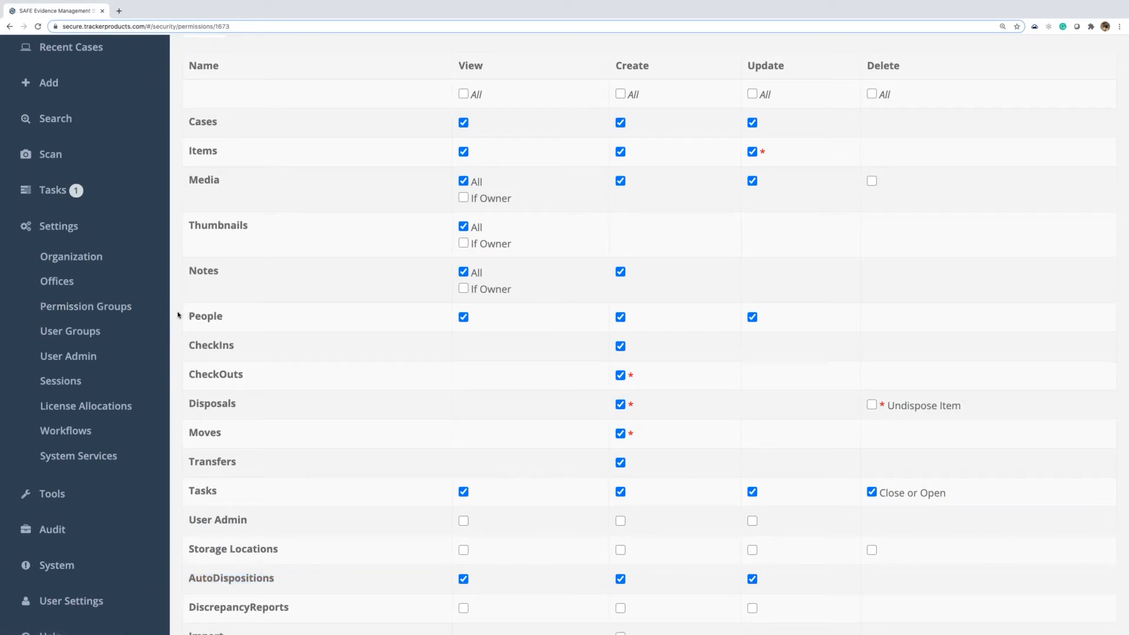
- Open the organization's Auto Disposition settings and examine the summary of open cases and their review dates
scroll(178, 316, "up", 3)
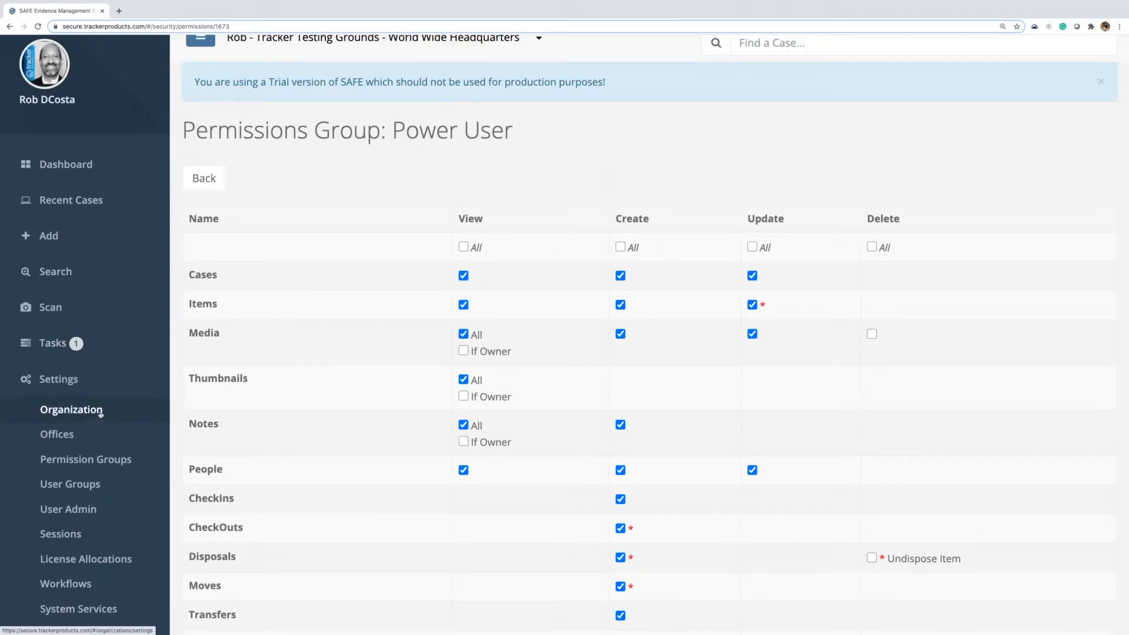
scroll(105, 414, "up", 1)
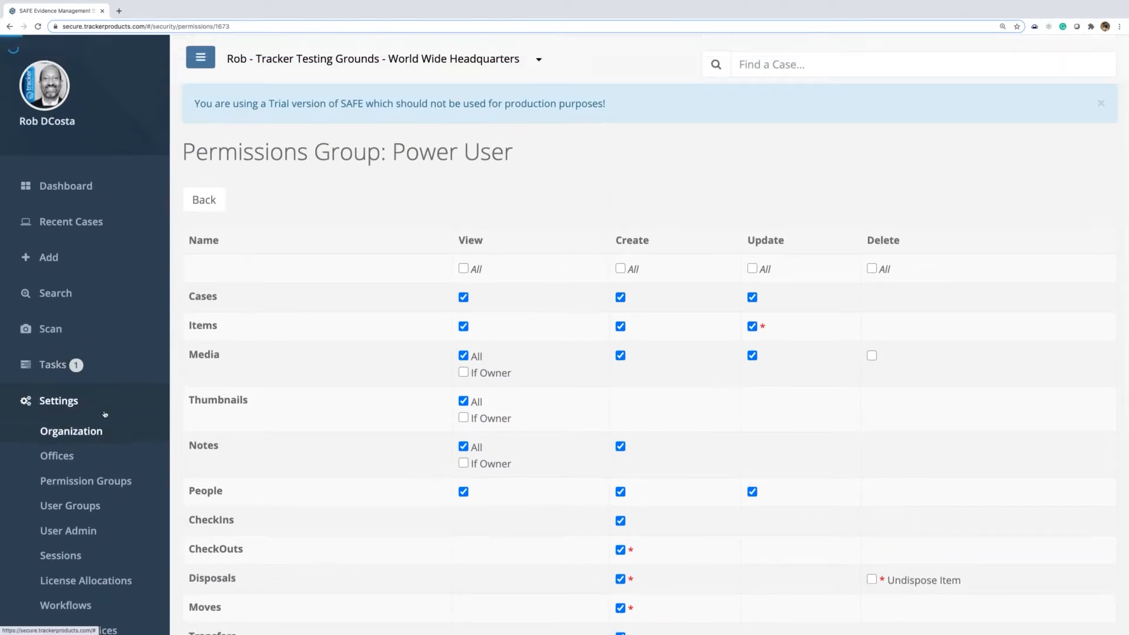
left_click(101, 438)
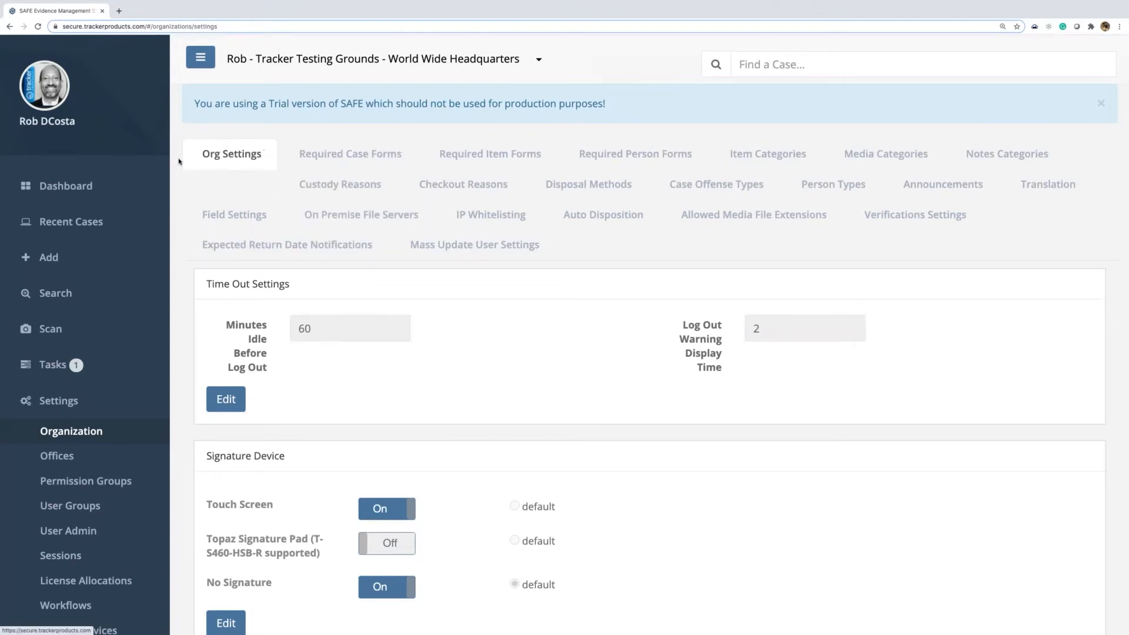
left_click(600, 218)
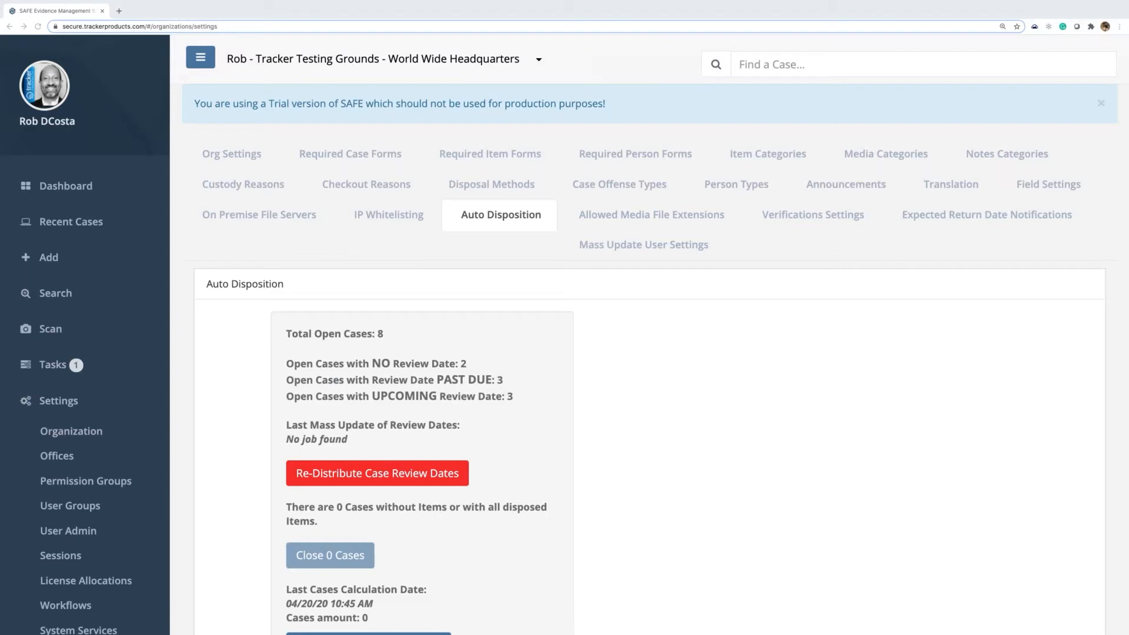
scroll(595, 324, "down", 2)
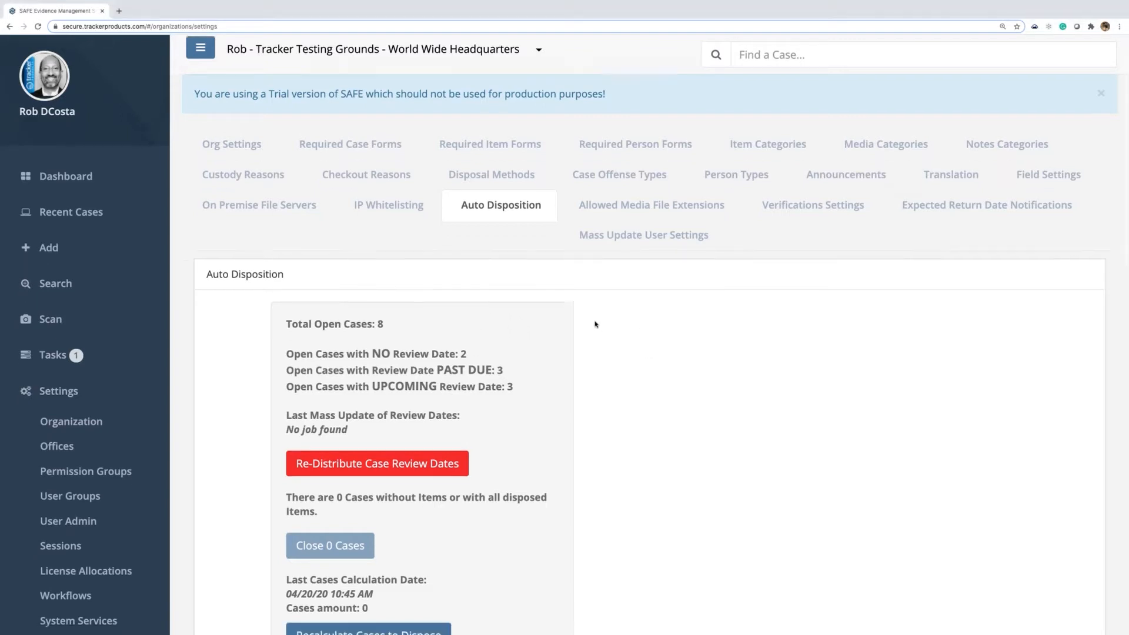
scroll(595, 322, "down", 1)
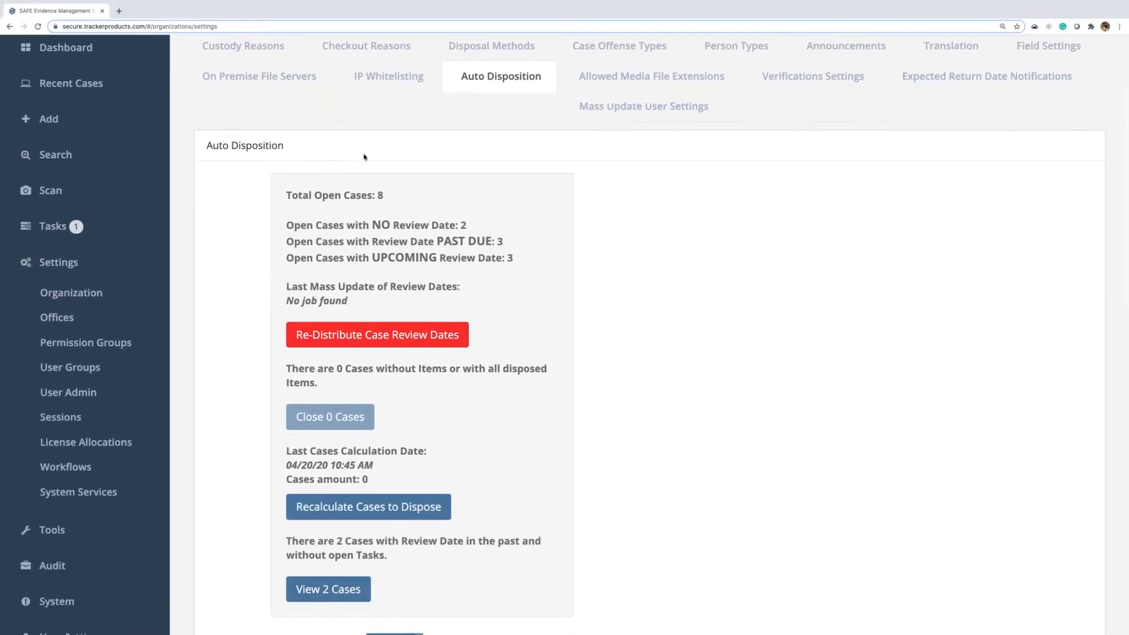
left_click_drag(285, 197, 387, 198)
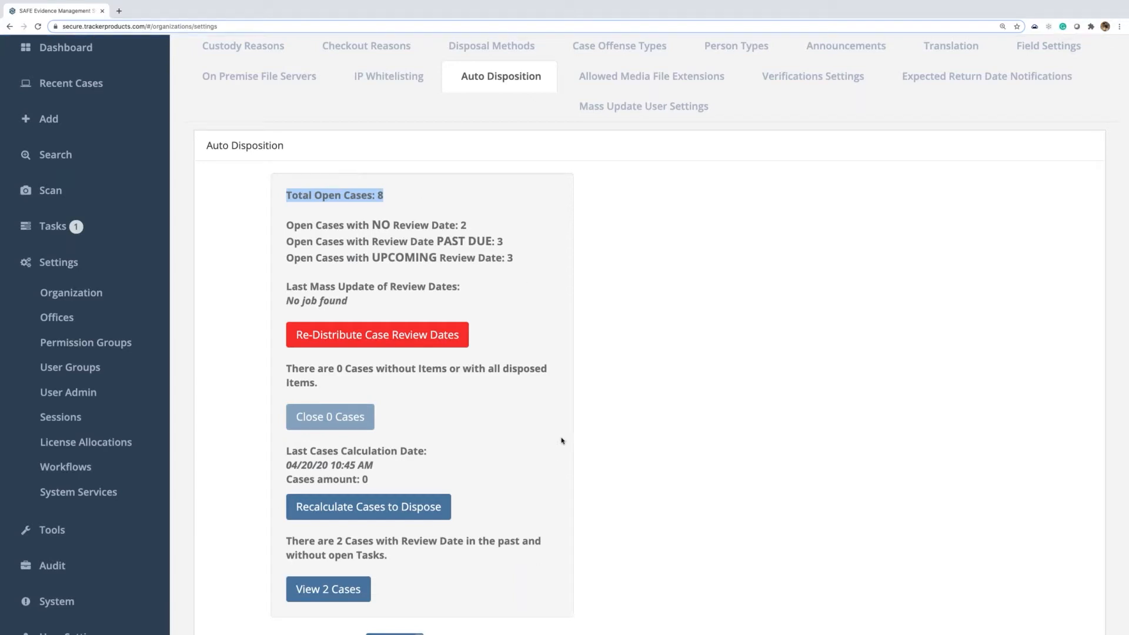
- Edit the organization's Auto Disposition settings to switch Auto Disposition off, and save
scroll(562, 441, "down", 15)
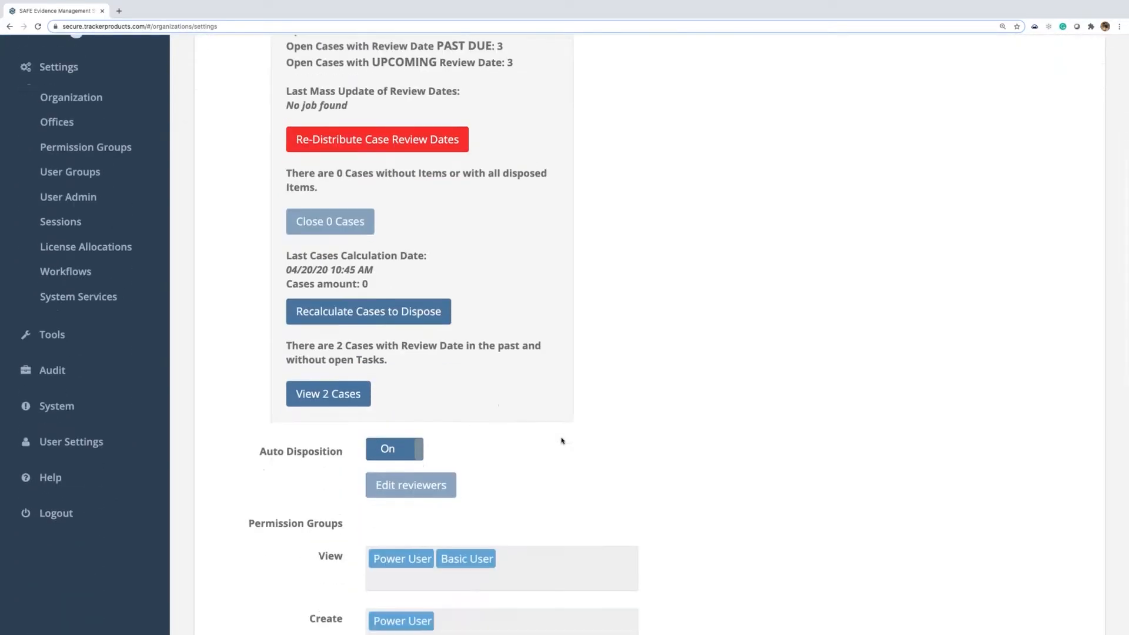
left_click(225, 547)
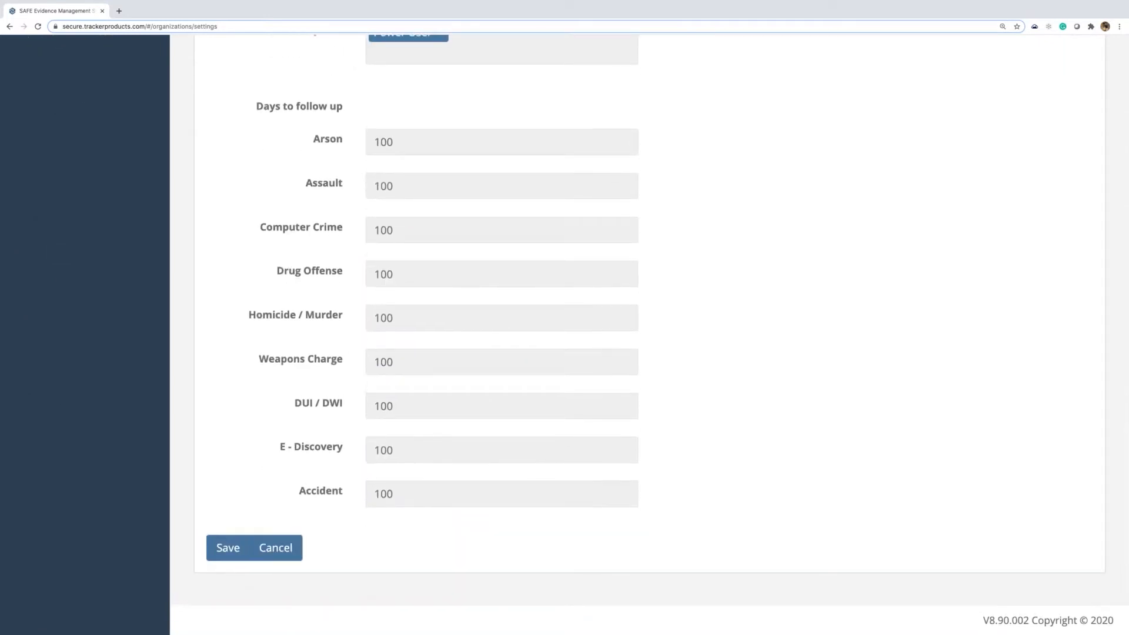
scroll(393, 448, "up", 5)
left_click(396, 135)
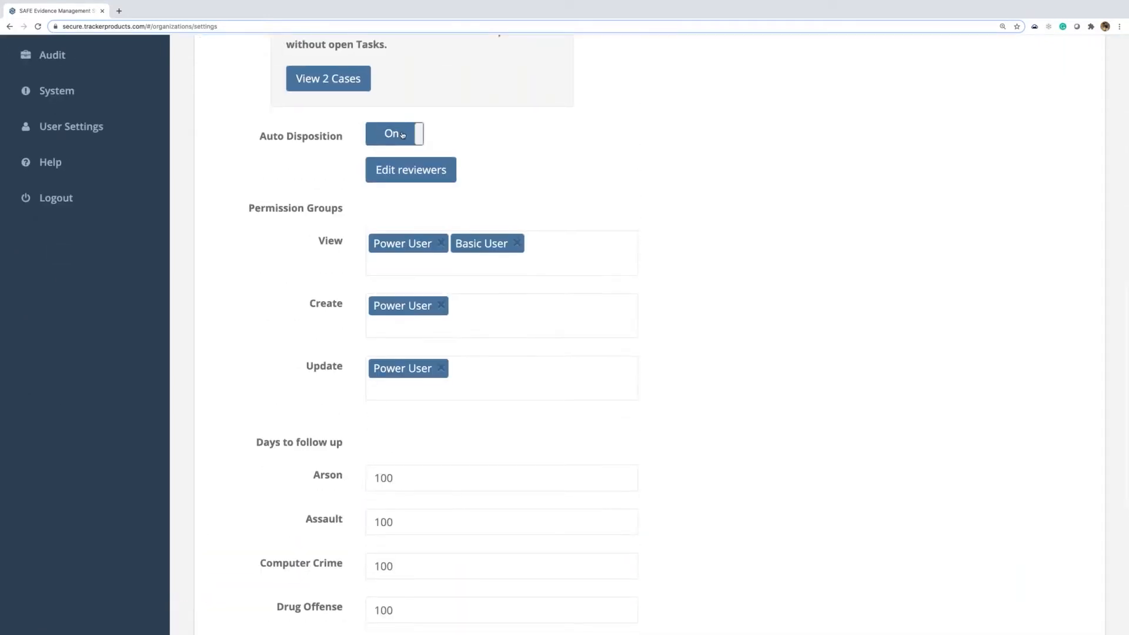
left_click(230, 545)
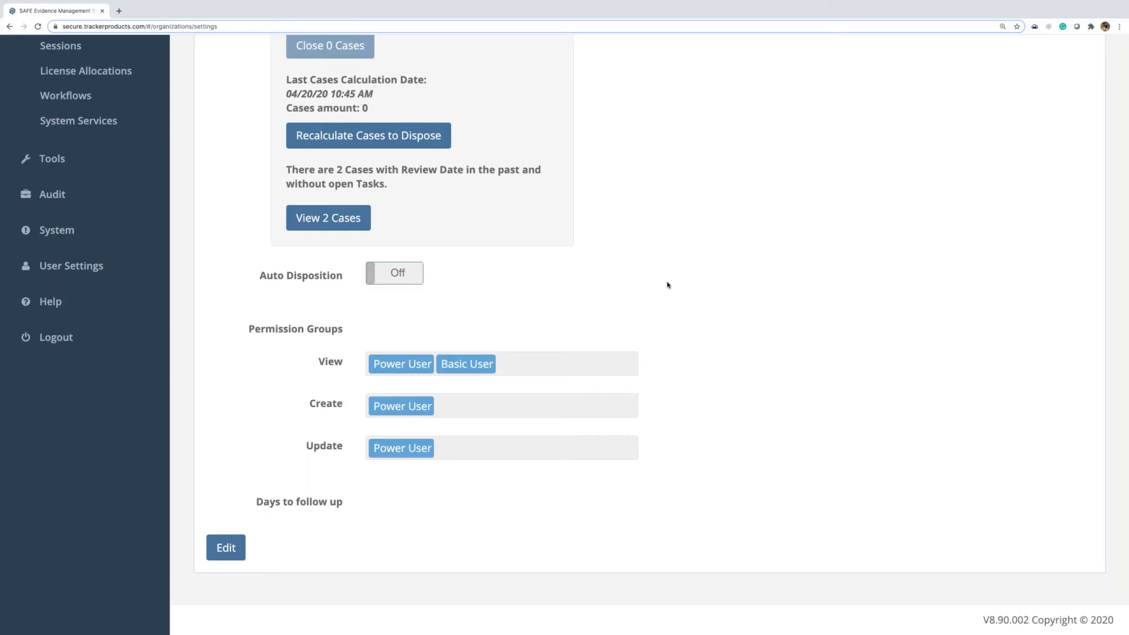
- Check the permission groups listed for View, Create and Update, and switch Auto Disposition on in the organization settings
left_click_drag(254, 279, 355, 280)
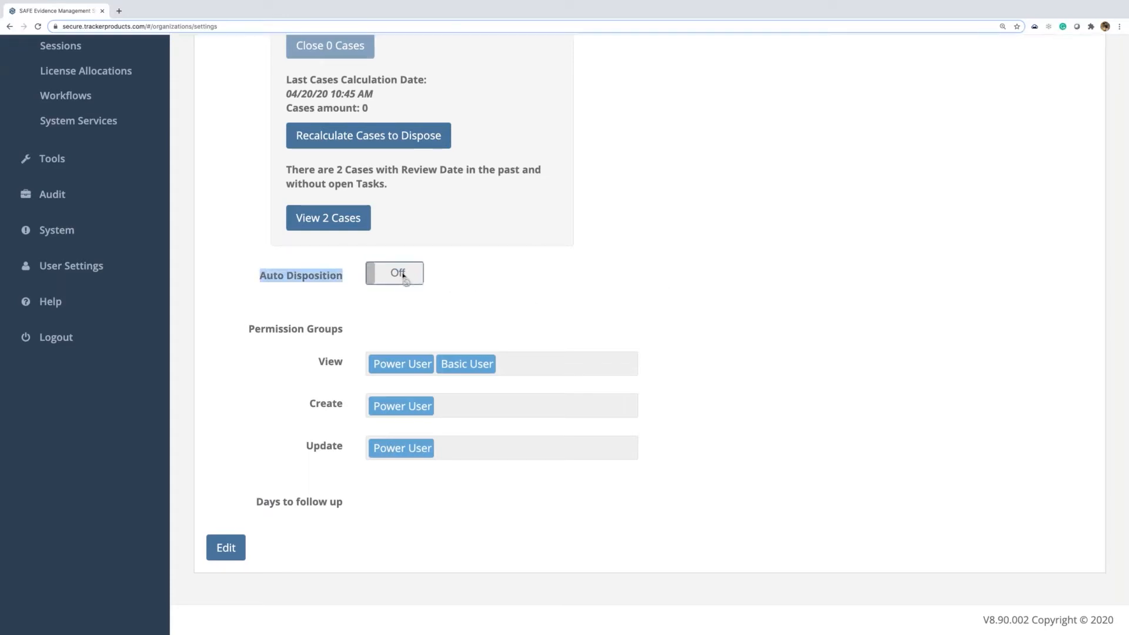
left_click(354, 346)
left_click_drag(241, 329, 352, 329)
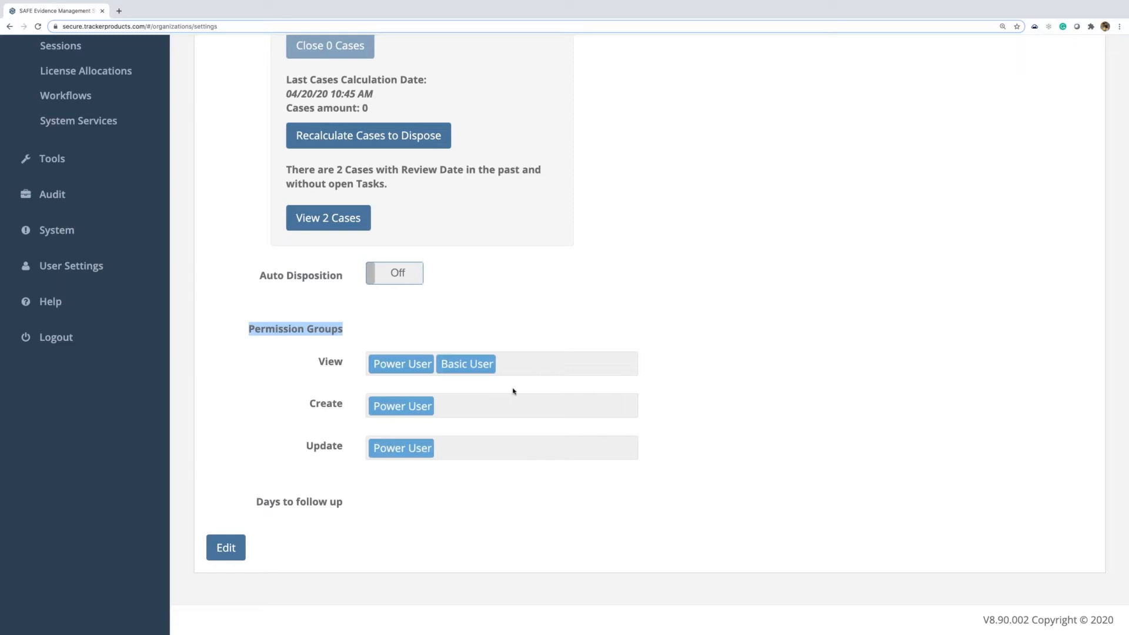
double_click(346, 362)
left_click_drag(303, 406, 358, 407)
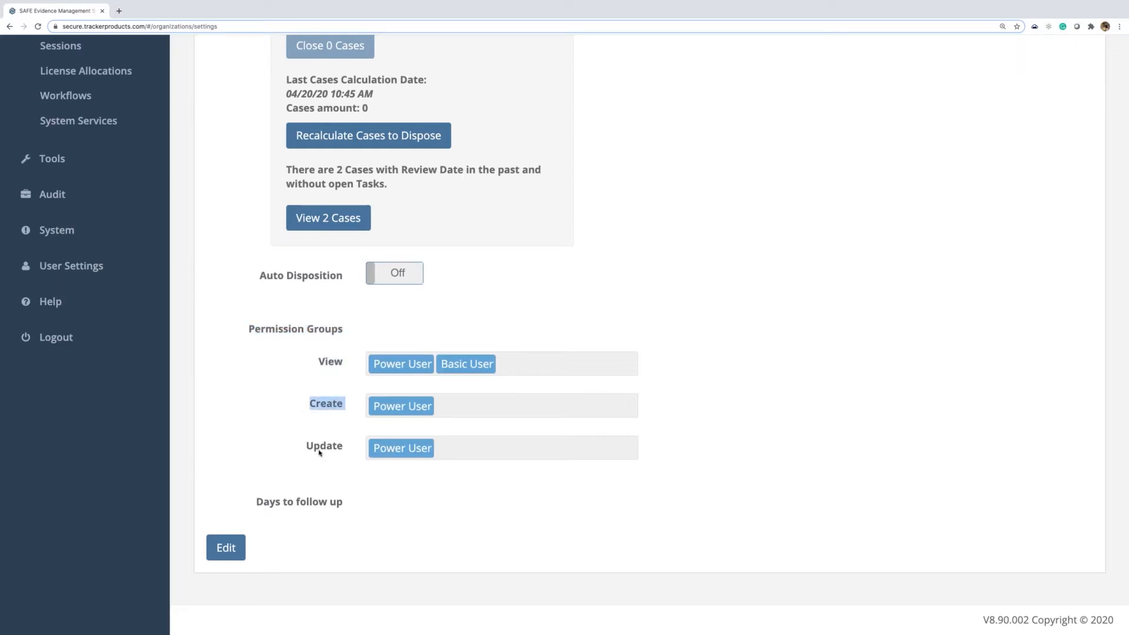
left_click_drag(306, 453, 344, 453)
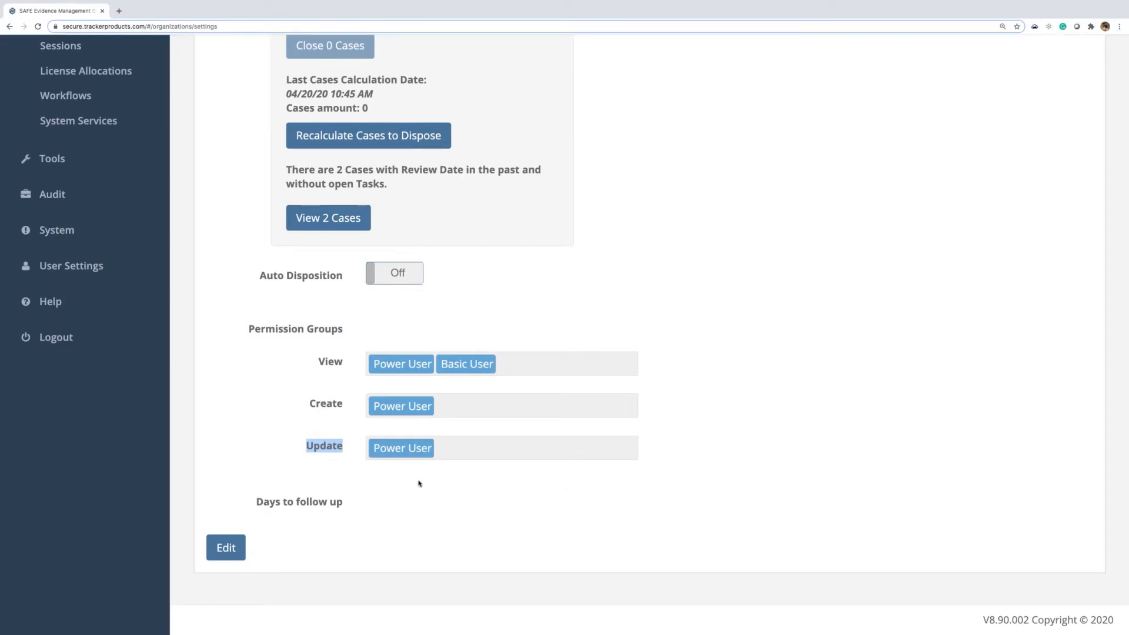
left_click(227, 549)
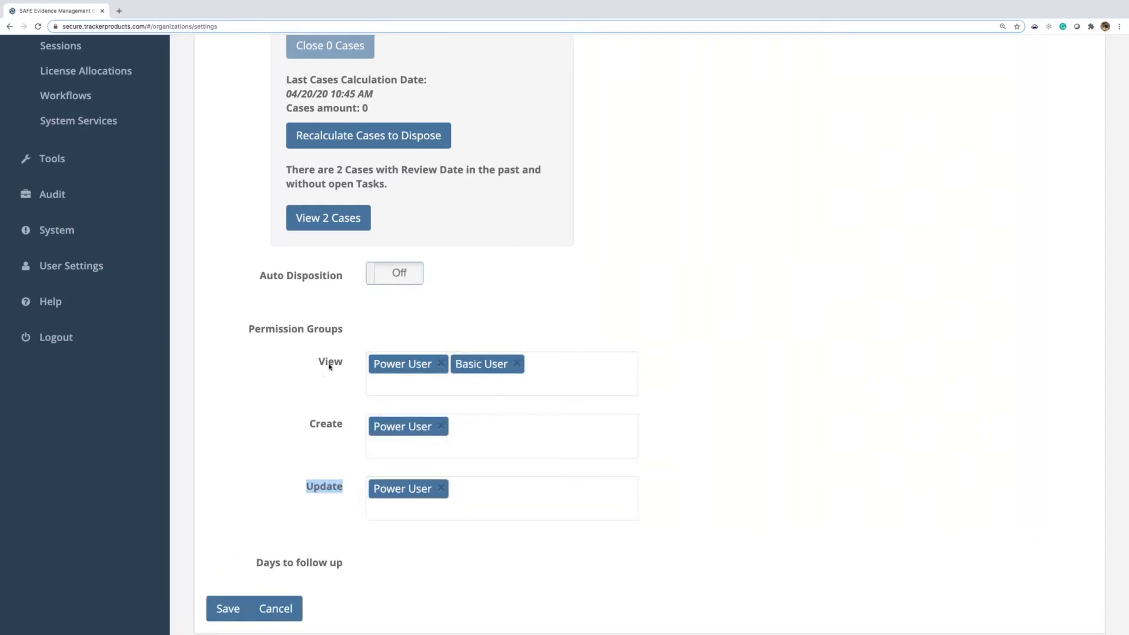
left_click(402, 275)
left_click_drag(255, 279, 344, 280)
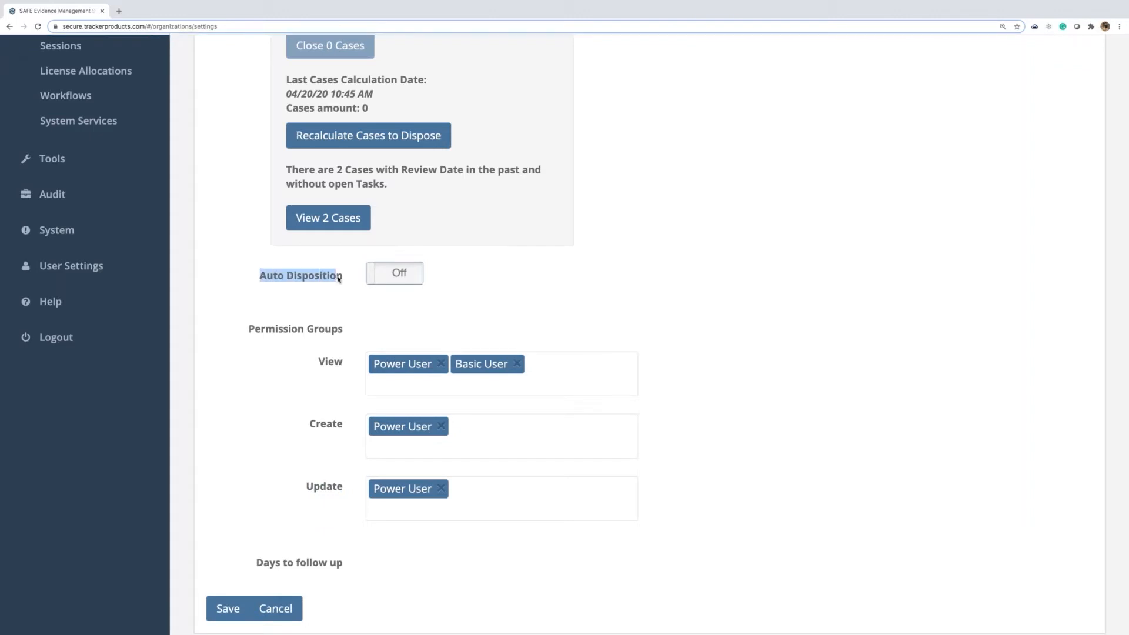
left_click(391, 275)
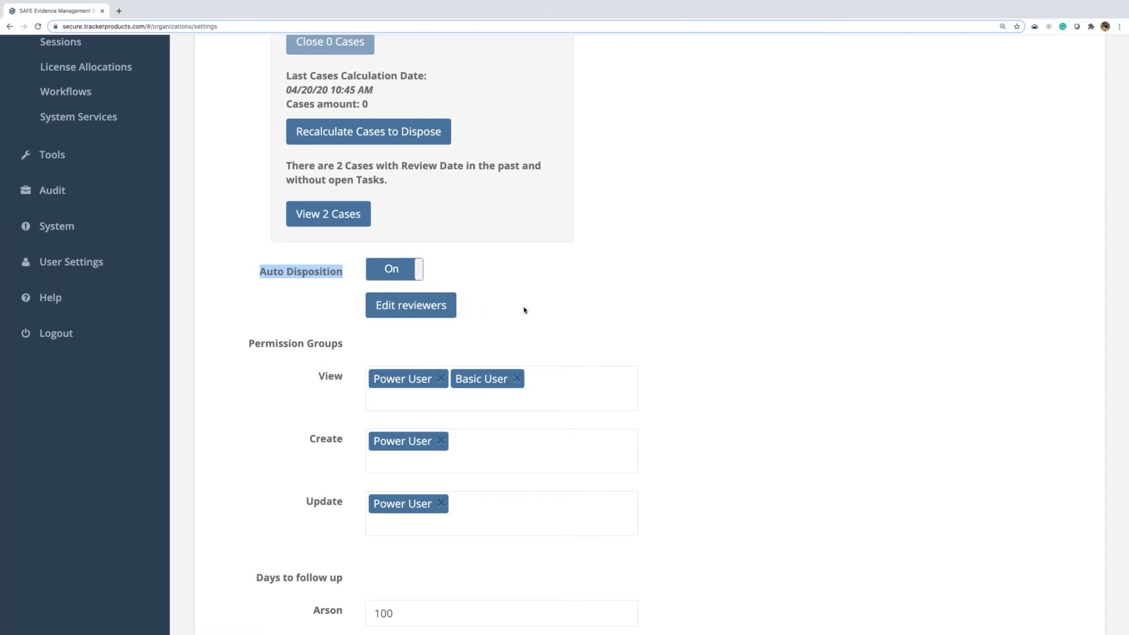
- Assign the Property & Evidence group as reviewer for World Wide Headquarters and save the reviewers
scroll(524, 310, "up", 1)
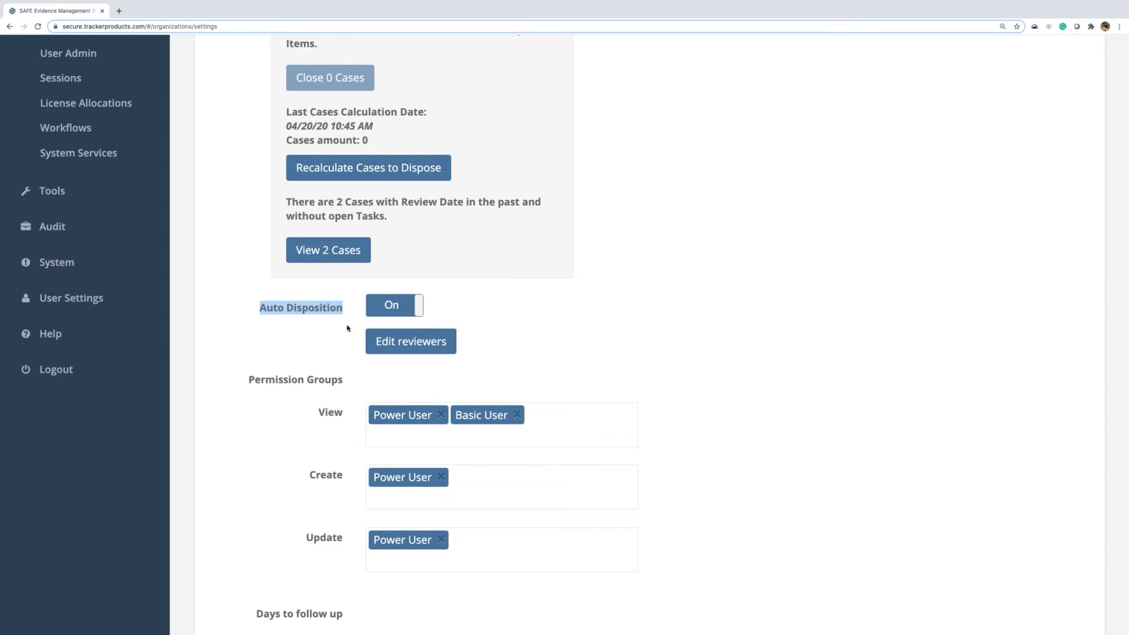
left_click(439, 349)
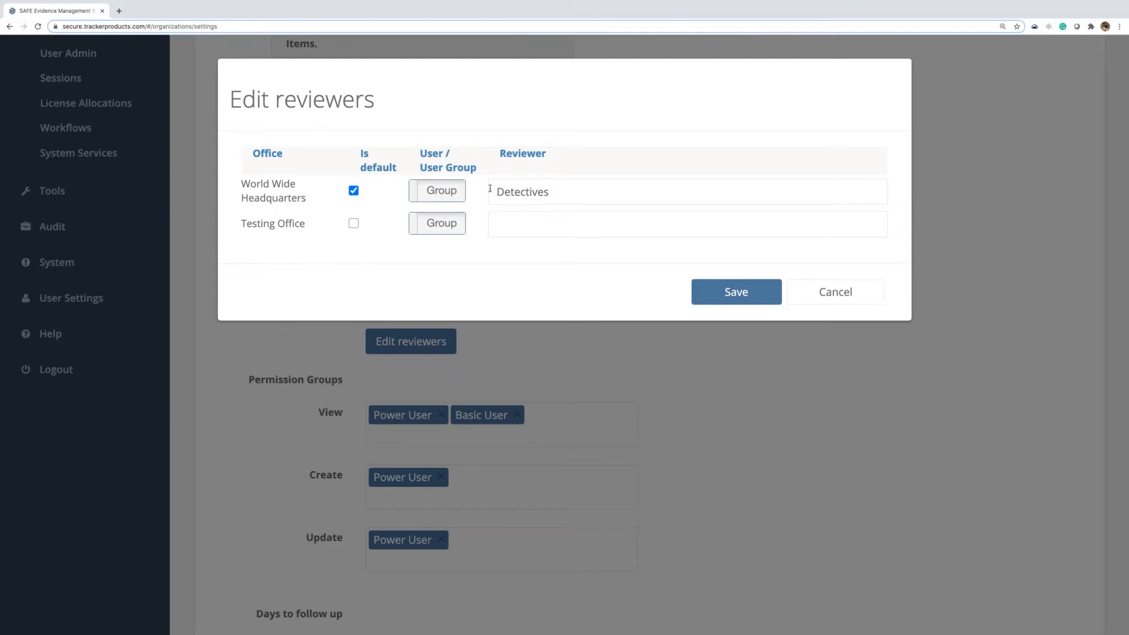
double_click(519, 194)
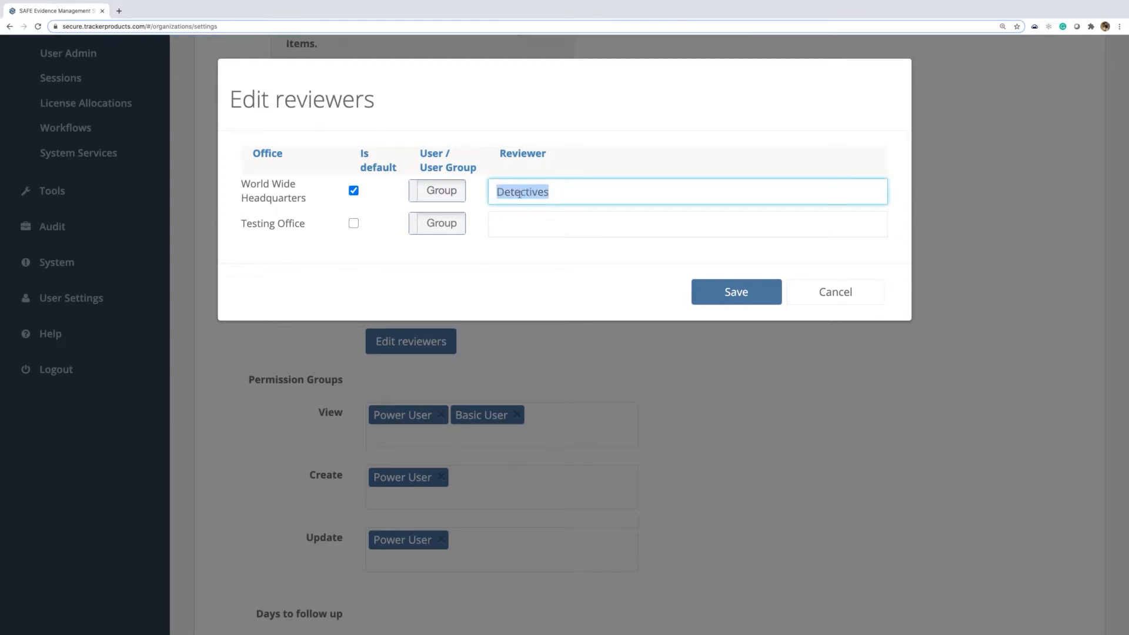
key("BackSpace")
type("prop")
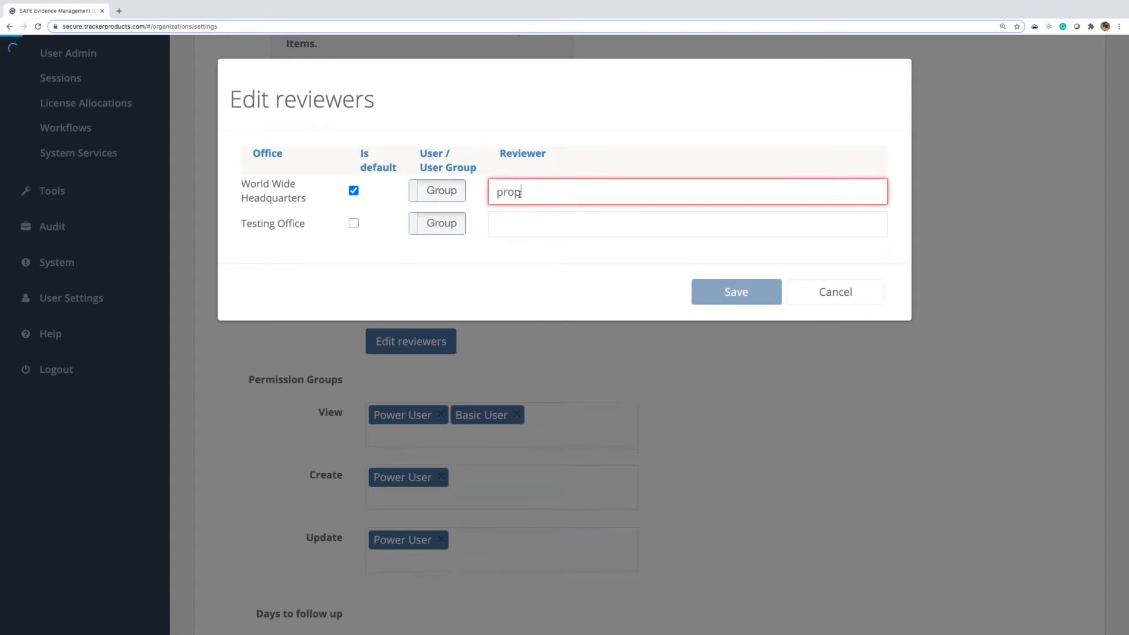
left_click(529, 223)
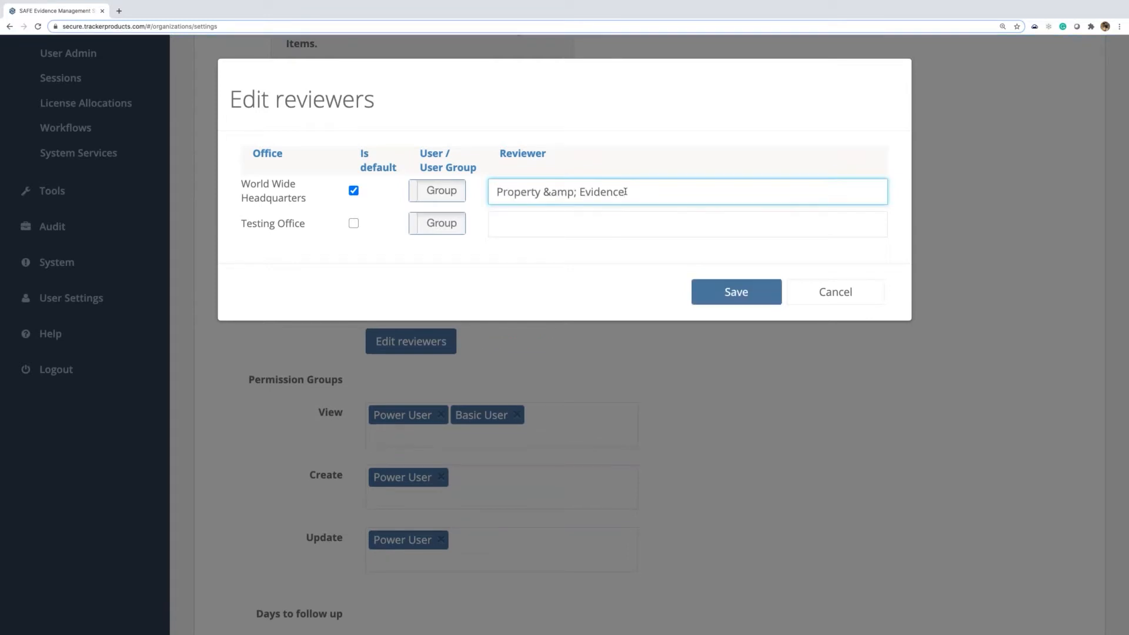
left_click(715, 298)
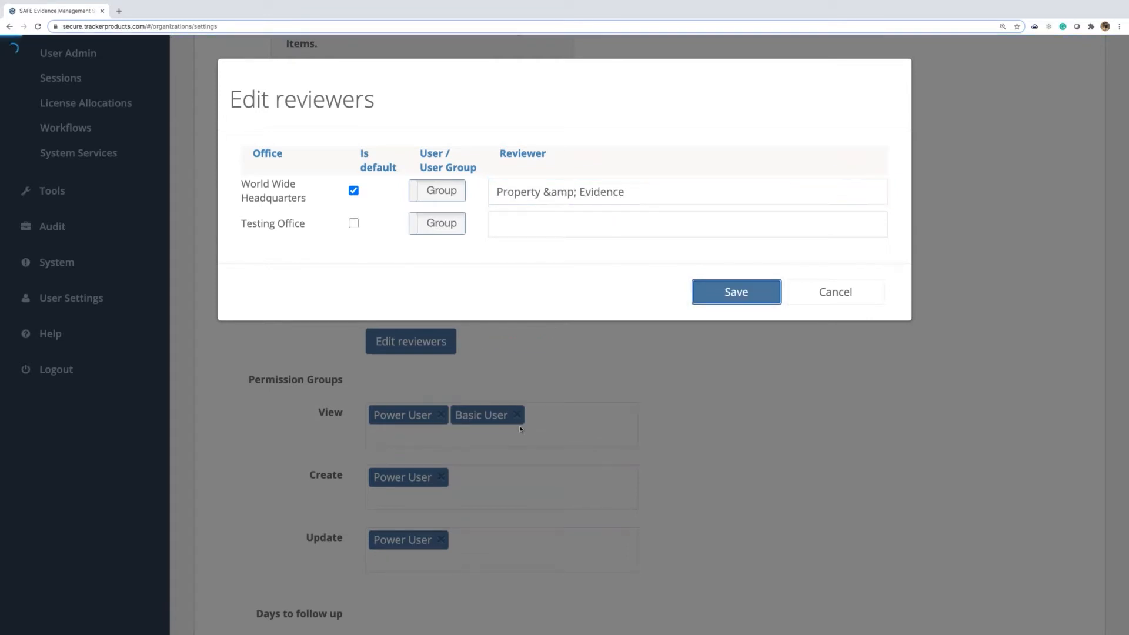
- Reopen the Auto Disposition reviewers to check the World Wide Headquarters assignment, and save it again
left_click(437, 349)
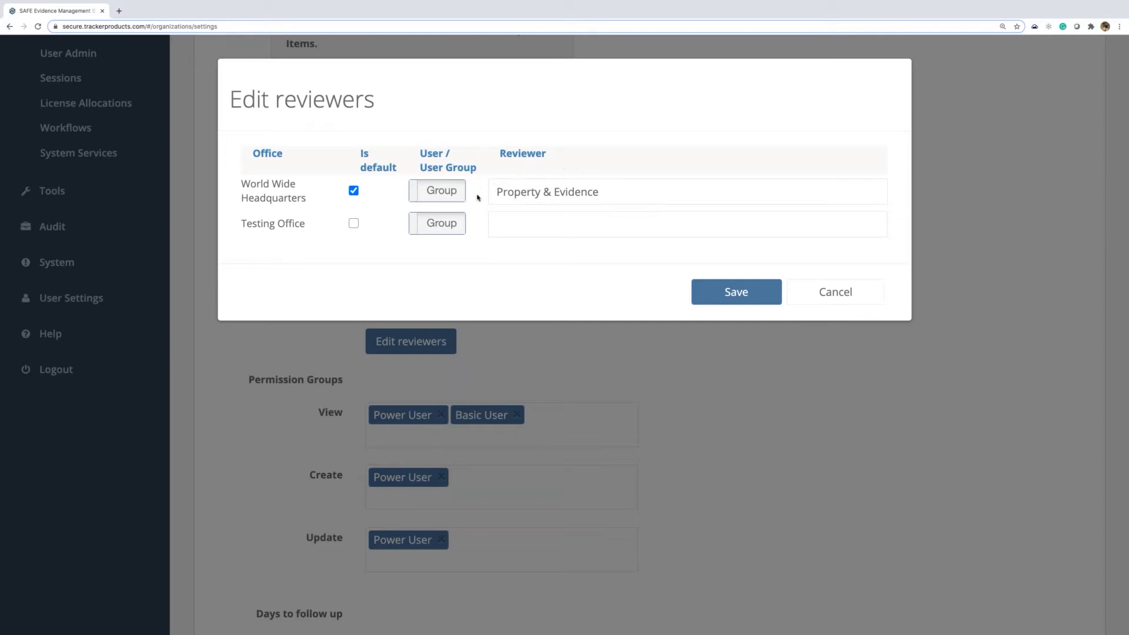
triple_click(398, 101)
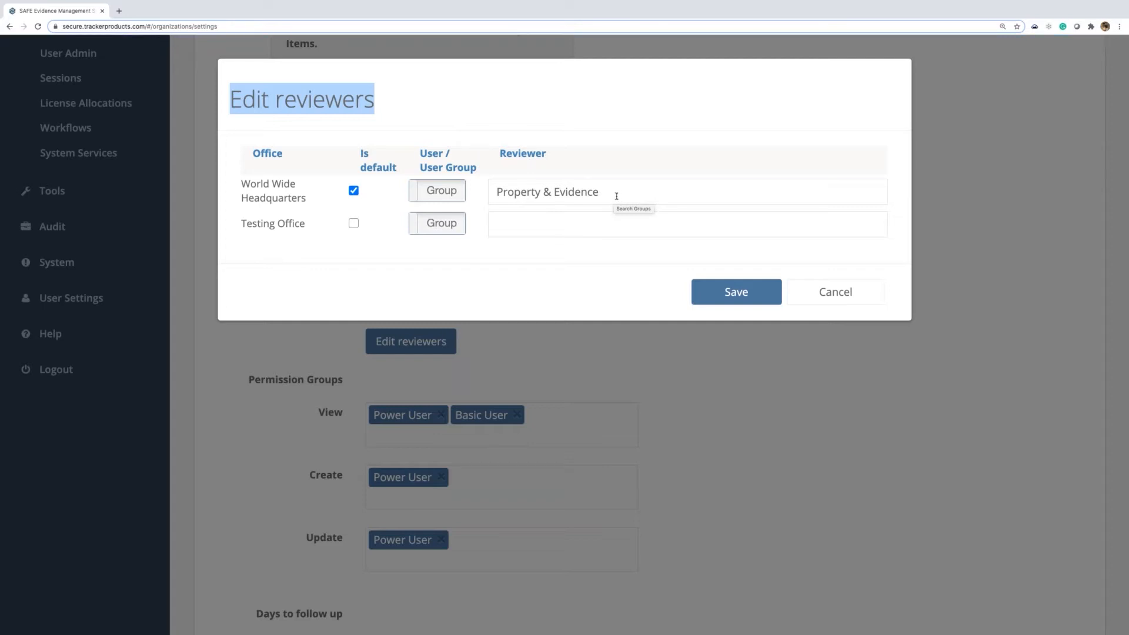
left_click(742, 298)
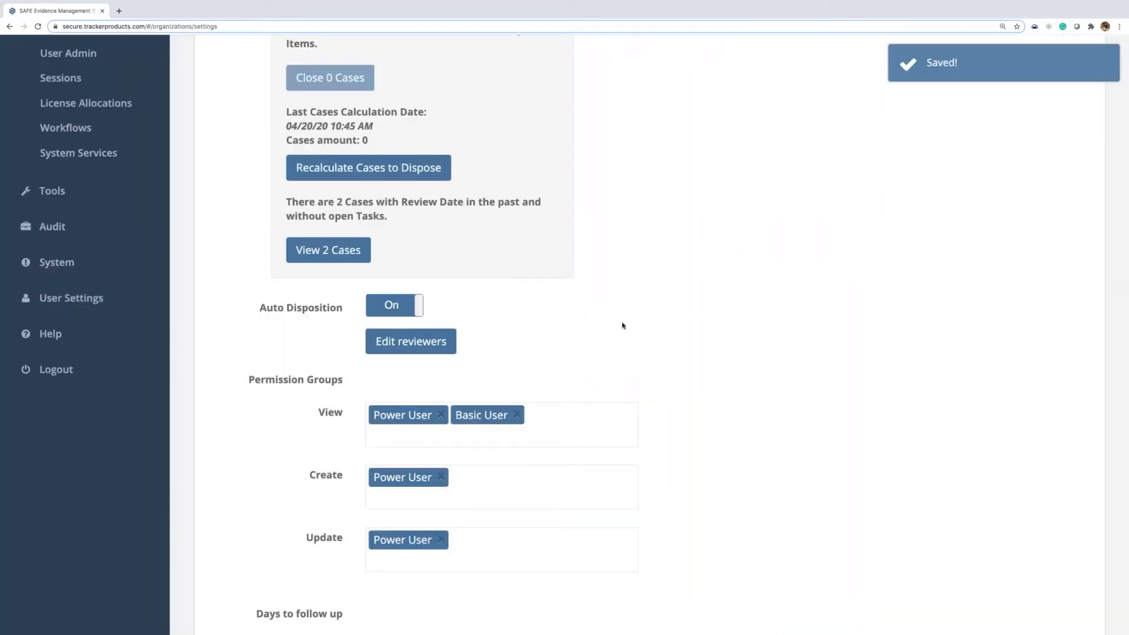
- Reopen the Auto Disposition reviewers, switch Testing Office from Group to User, and assign an individual user as its reviewer
scroll(623, 324, "down", 1)
scroll(622, 325, "down", 1)
scroll(622, 326, "down", 2)
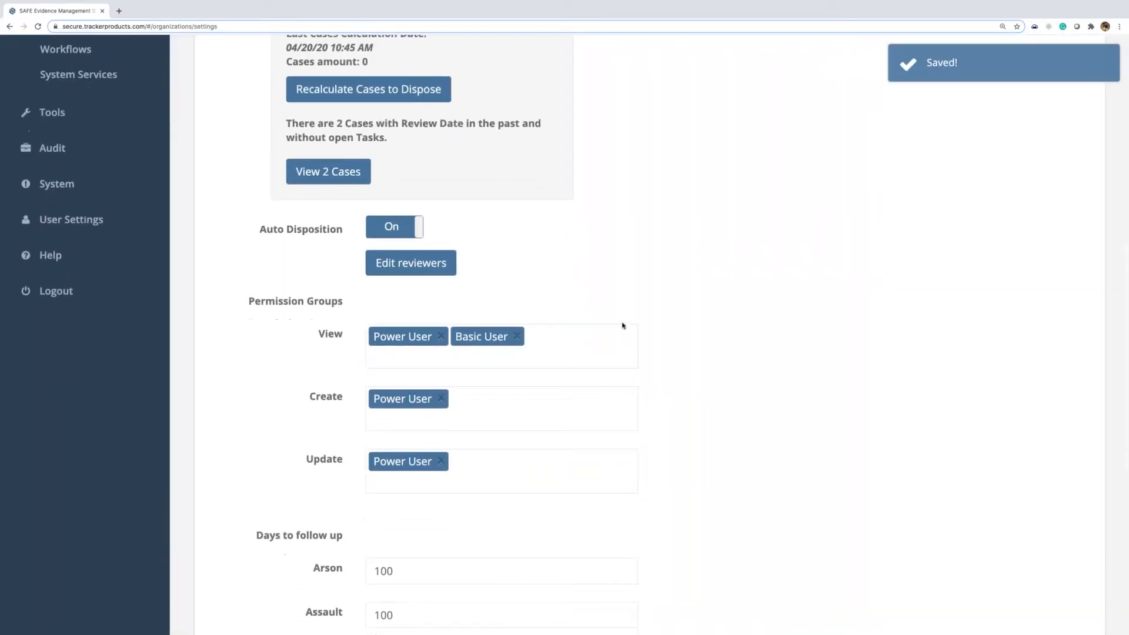
scroll(622, 325, "down", 3)
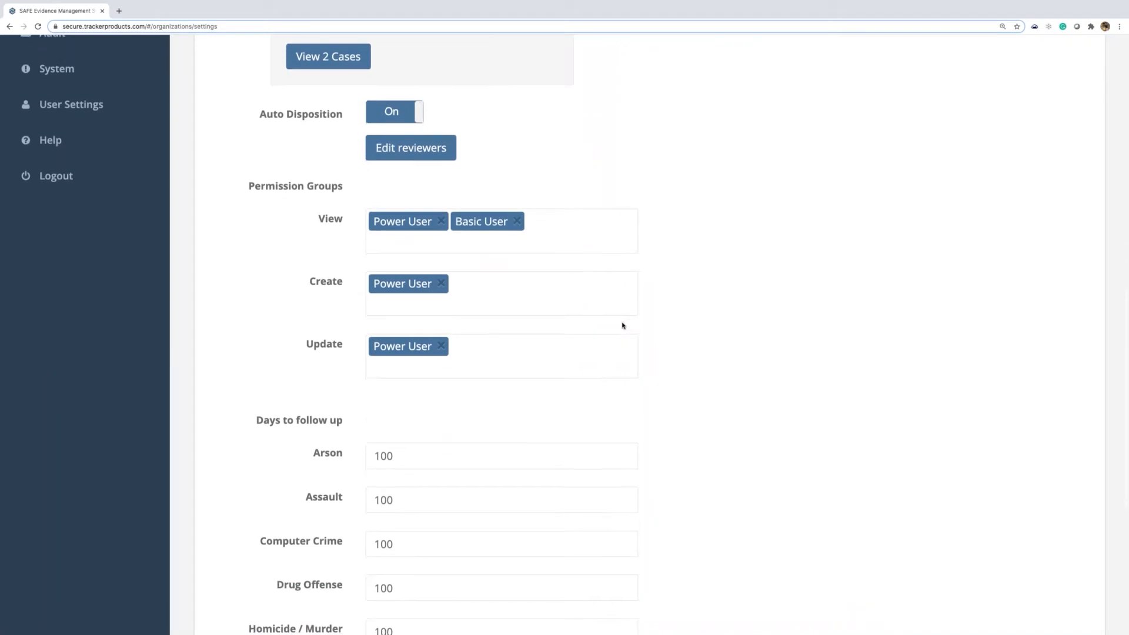
scroll(623, 325, "up", 5)
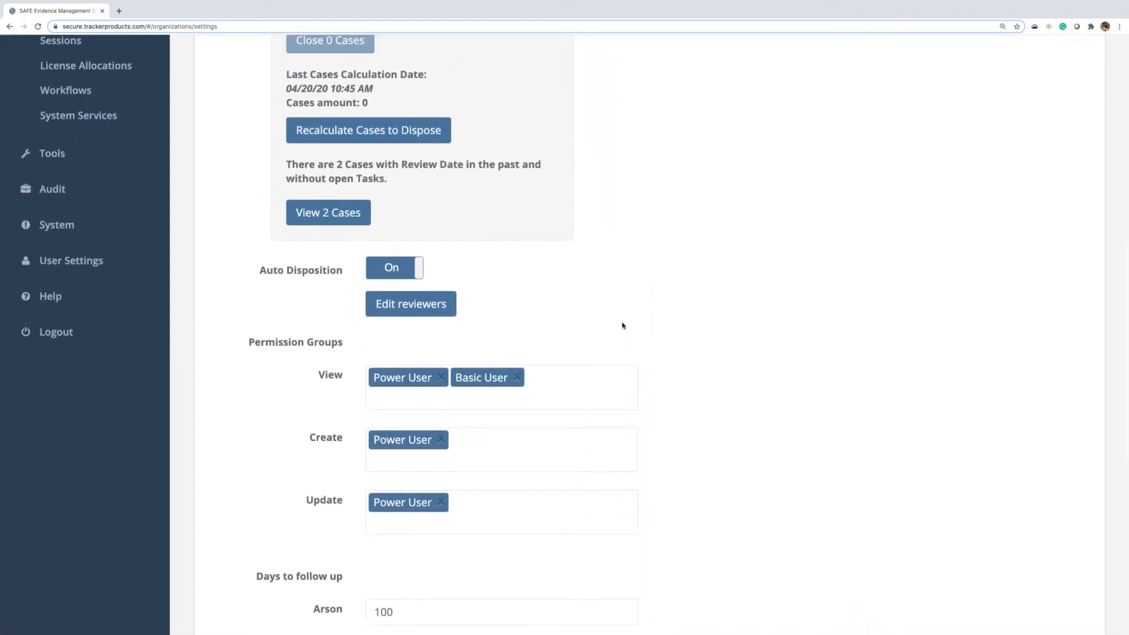
scroll(623, 325, "up", 2)
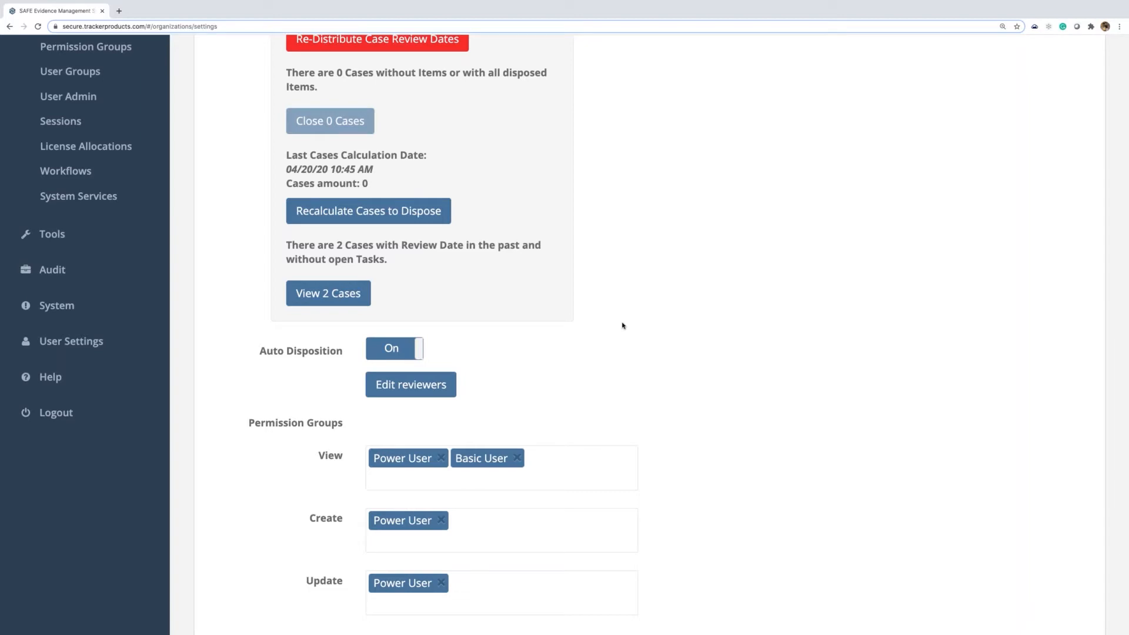
left_click(454, 384)
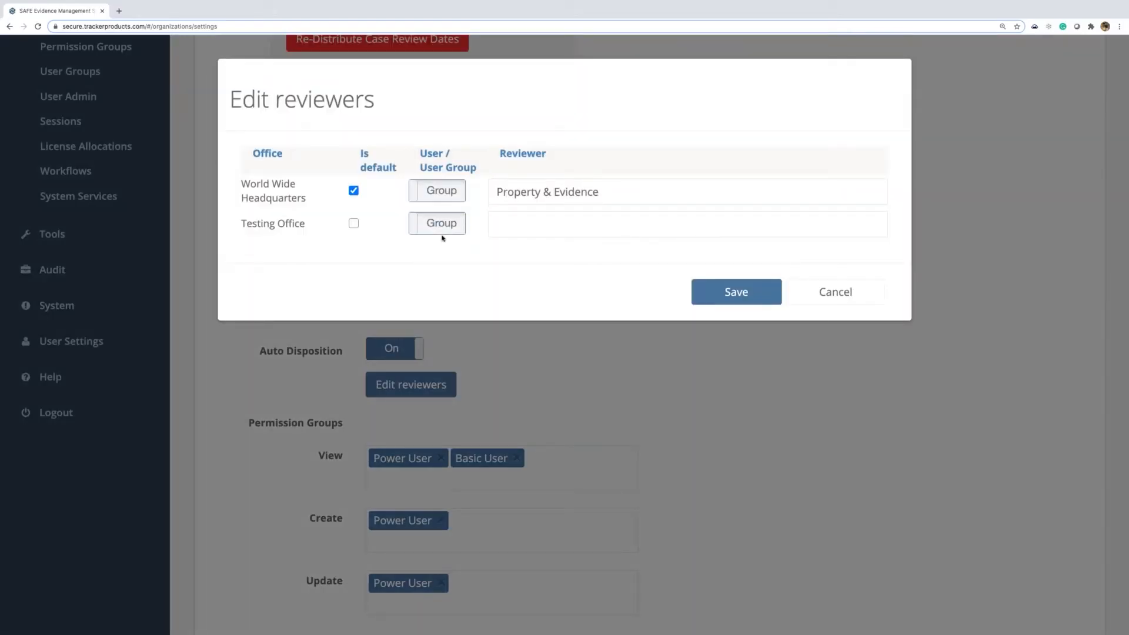
left_click(444, 225)
left_click(521, 228)
type("carrie")
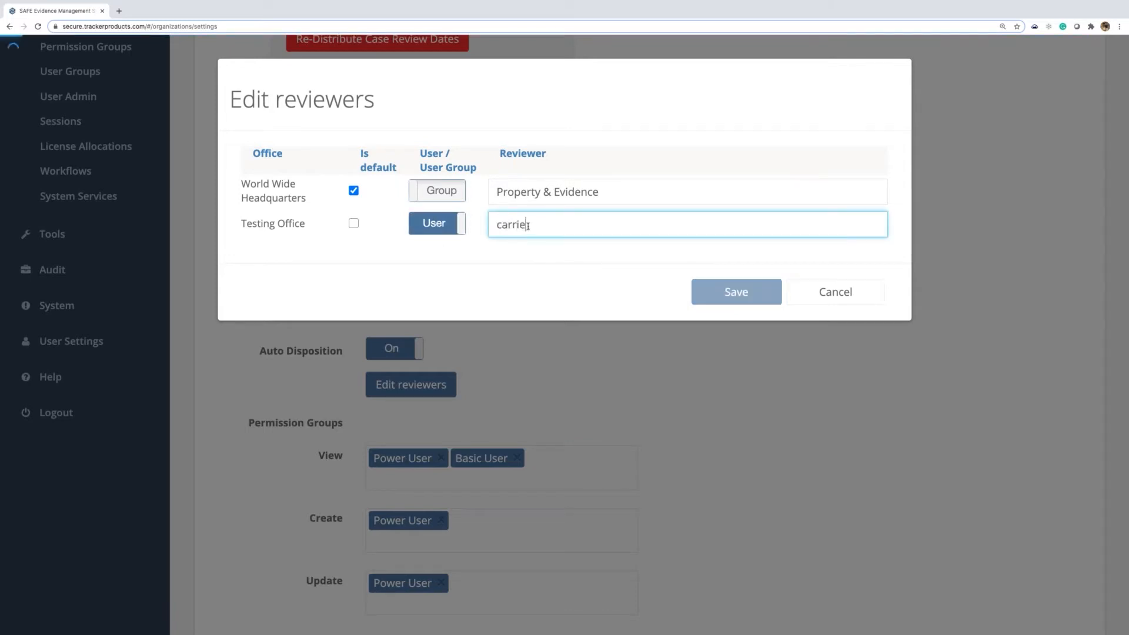
left_click(509, 258)
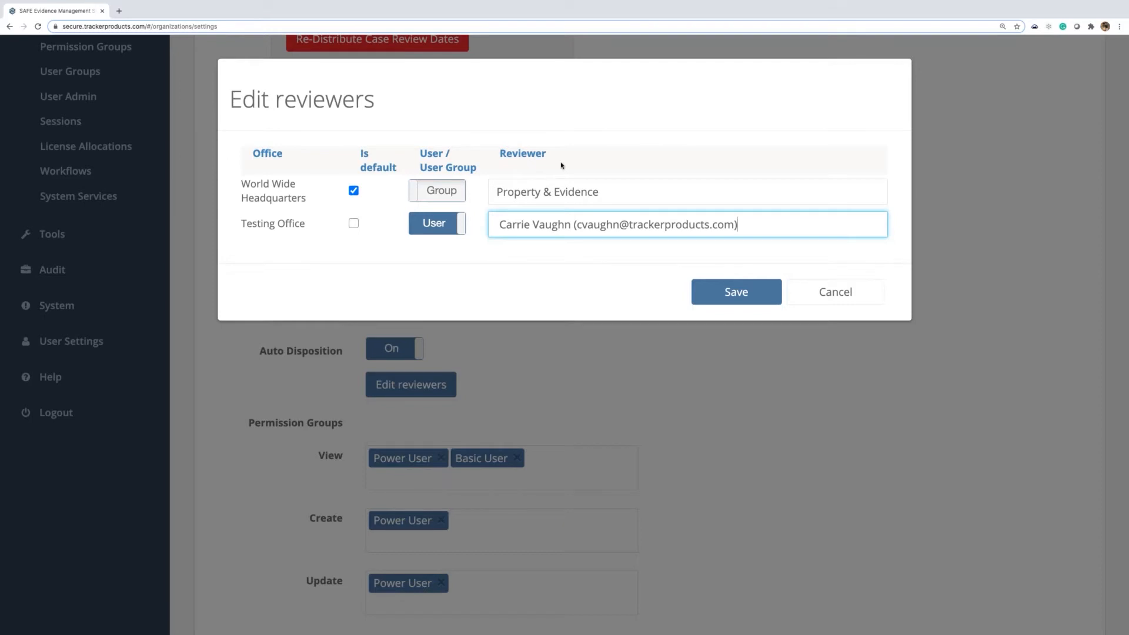
- Switch the World Wide Headquarters reviewer type to User and back to Group, and save the reviewers
left_click(441, 194)
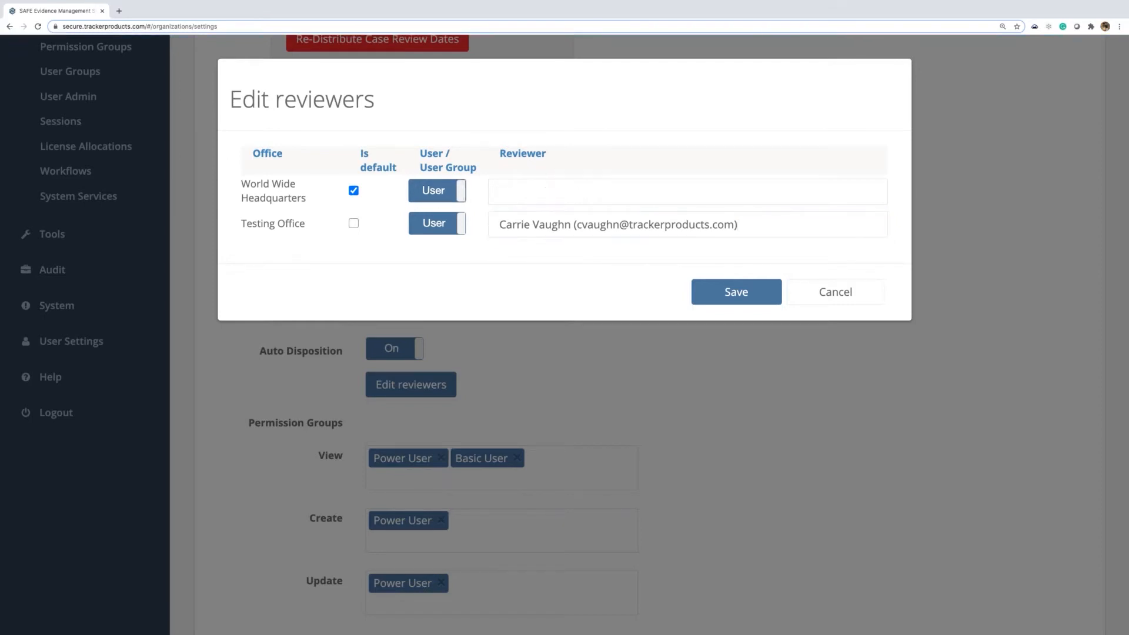
left_click(436, 196)
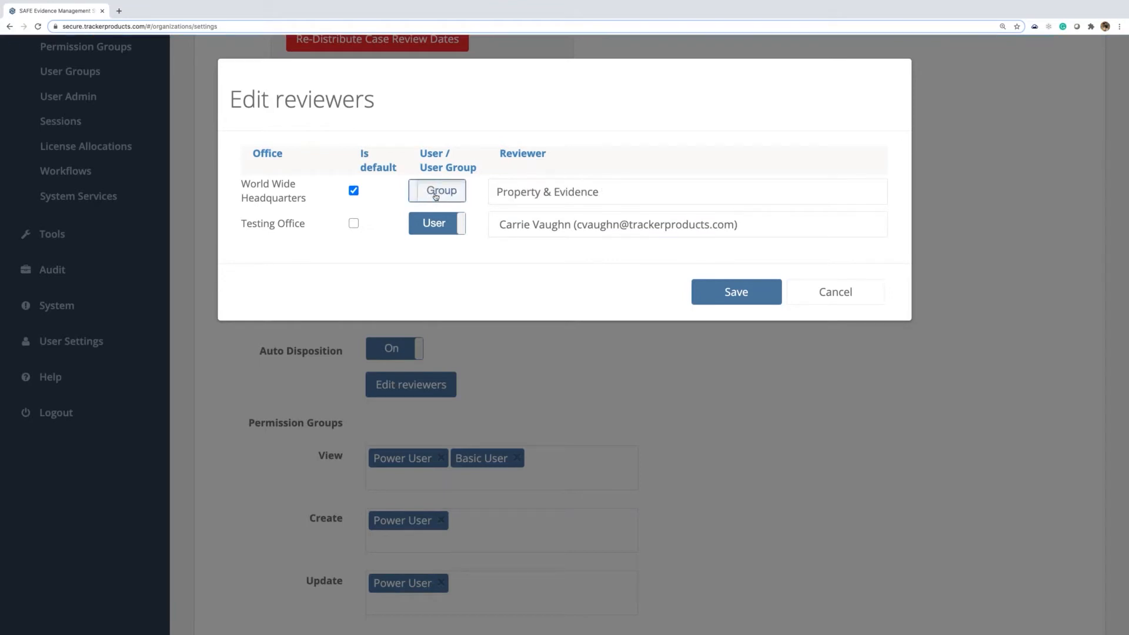
left_click(735, 296)
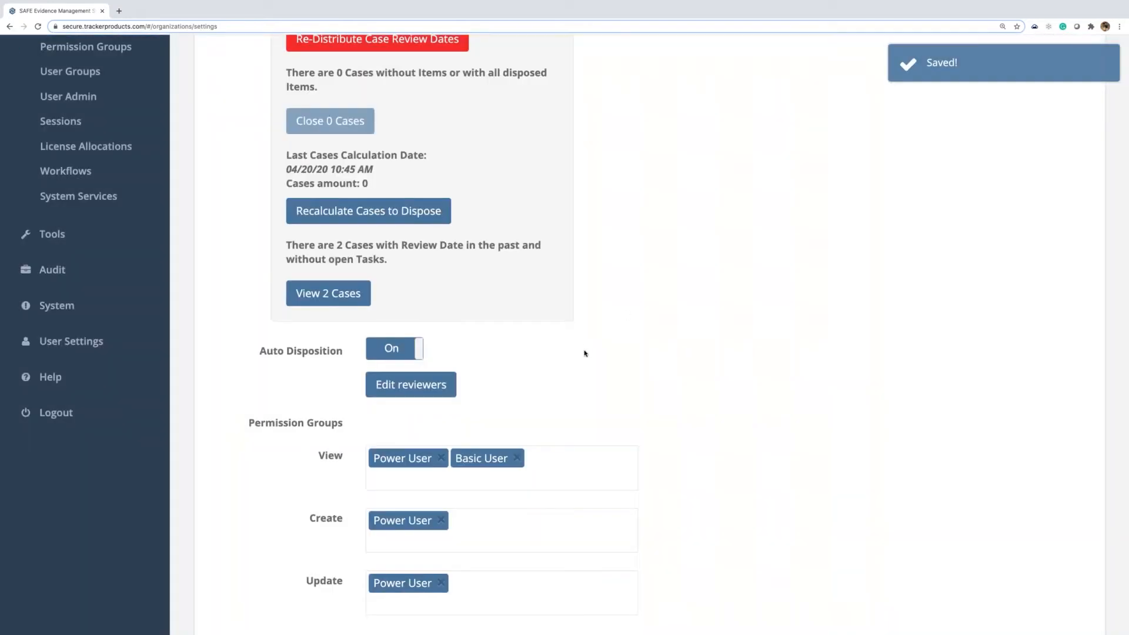
- Examine the Days to follow up fields for each offense type and locate the related Case Offense Types setting
scroll(625, 349, "down", 5)
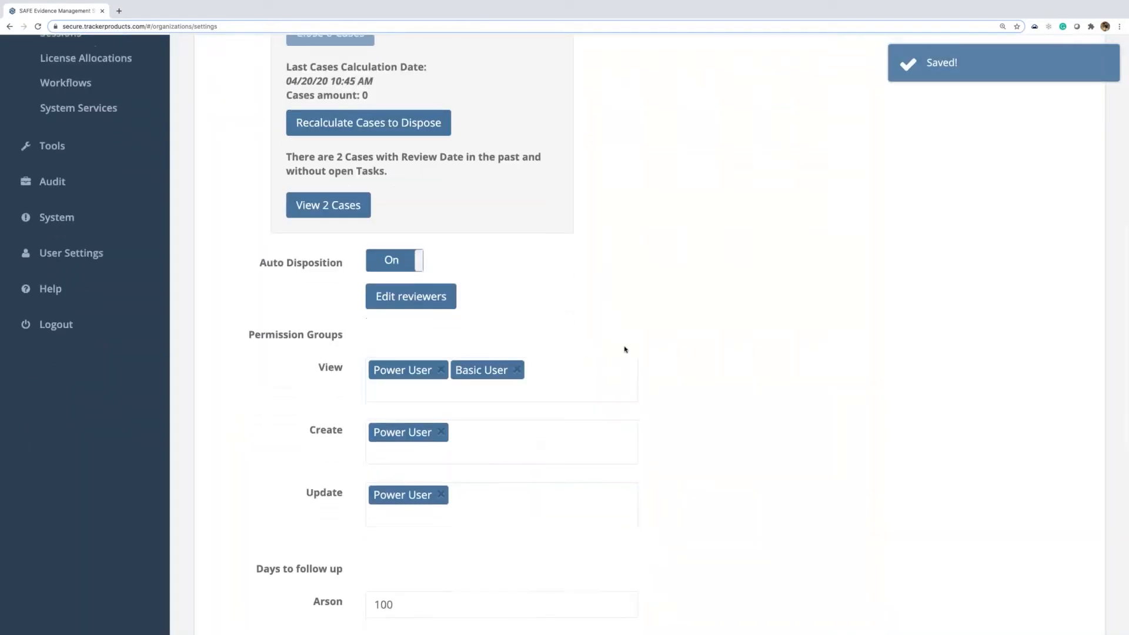
scroll(624, 350, "down", 5)
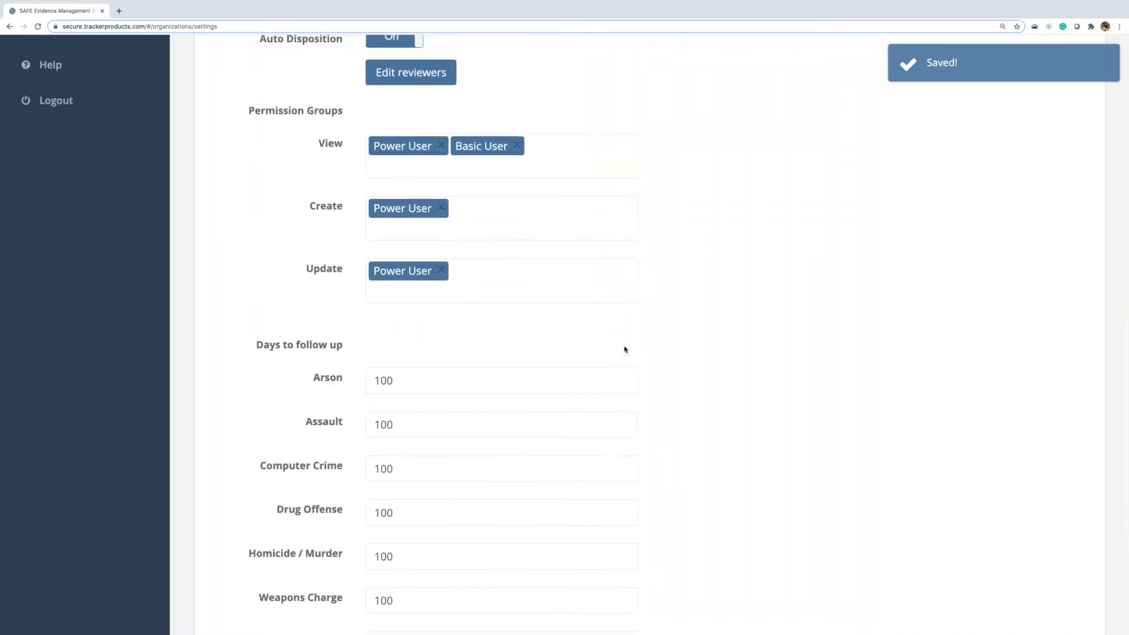
scroll(624, 349, "down", 2)
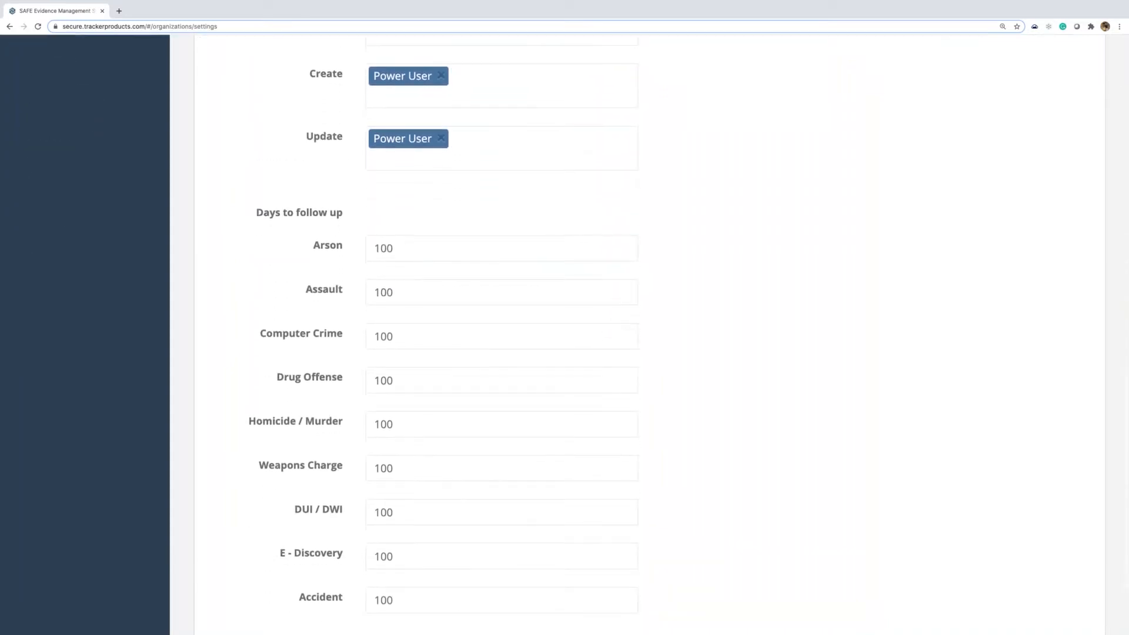
left_click_drag(255, 216, 359, 215)
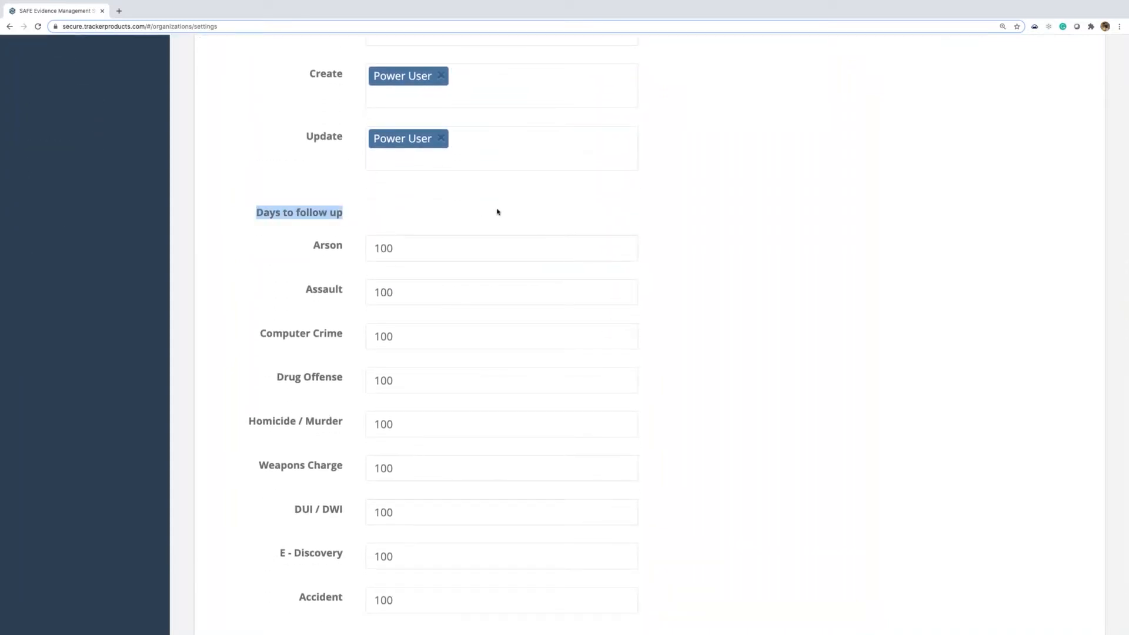
scroll(498, 212, "down", 1)
scroll(498, 212, "up", 1)
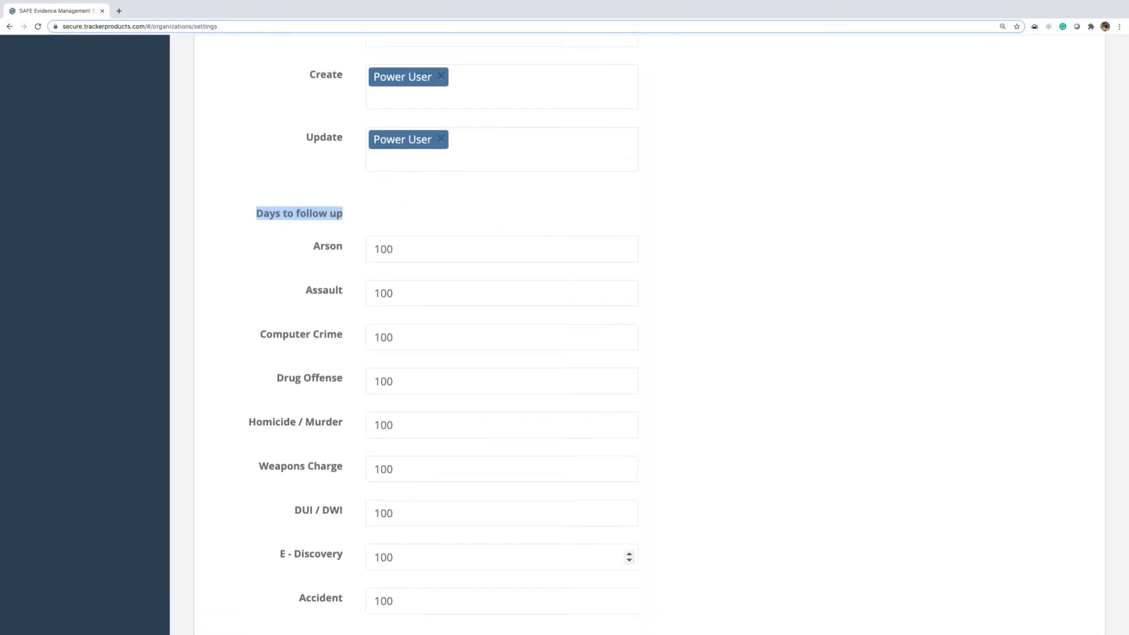
scroll(697, 415, "down", 2)
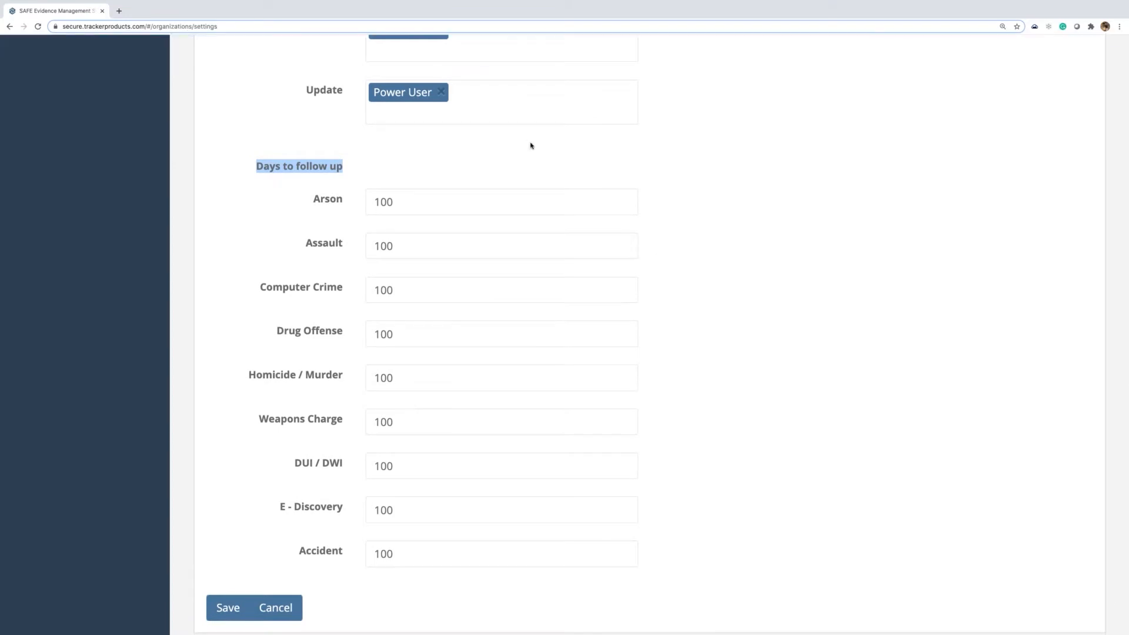
scroll(530, 146, "up", 10)
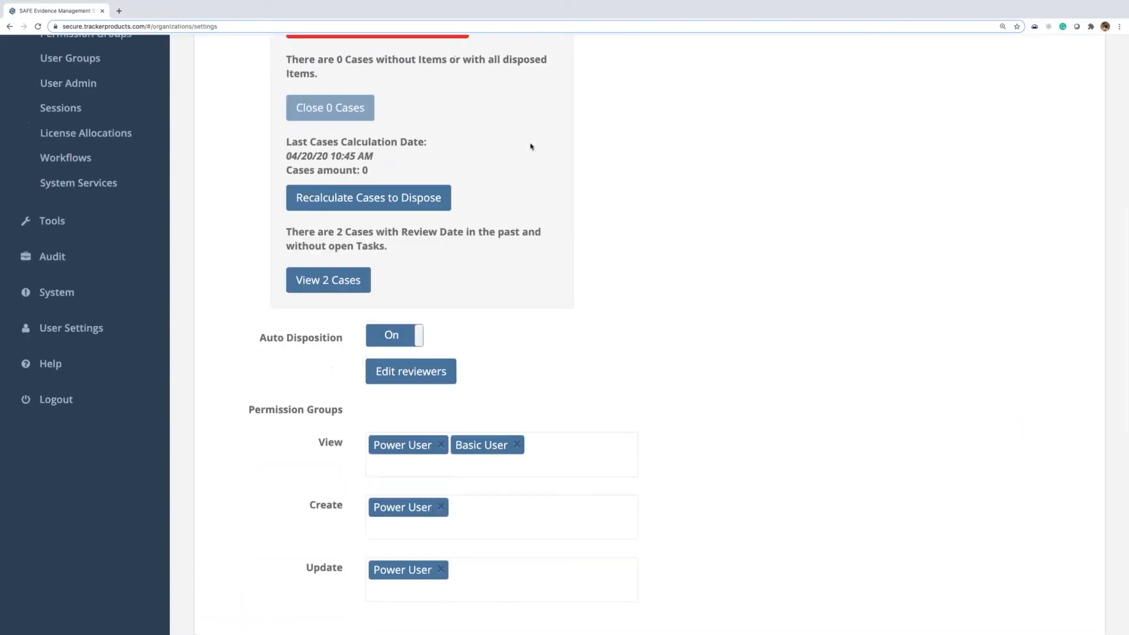
scroll(531, 146, "up", 4)
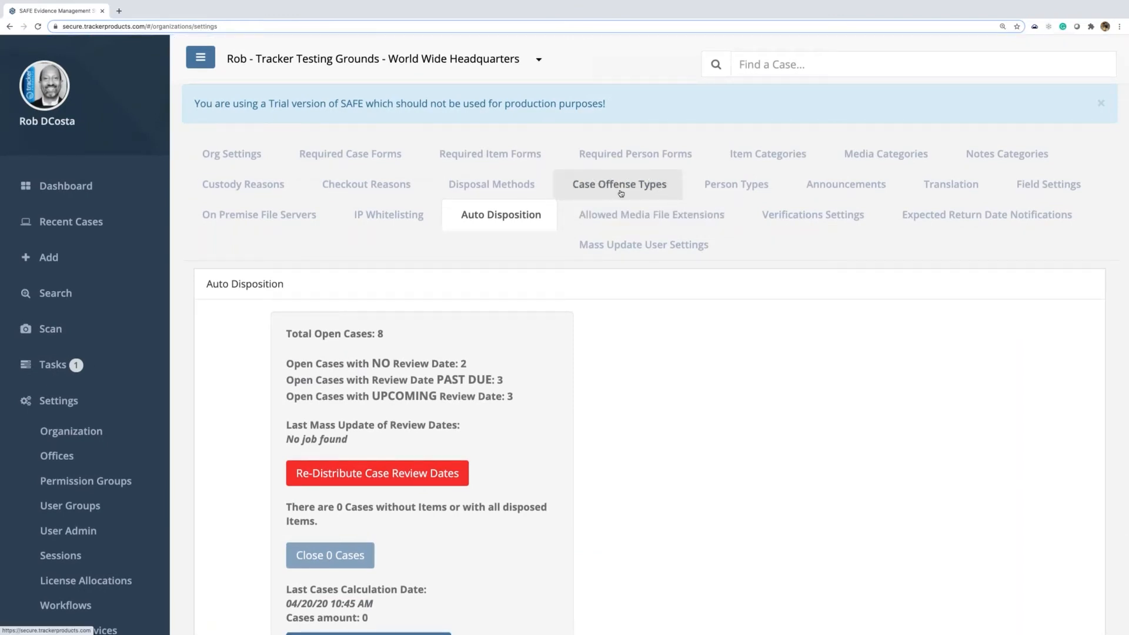
scroll(585, 356, "down", 5)
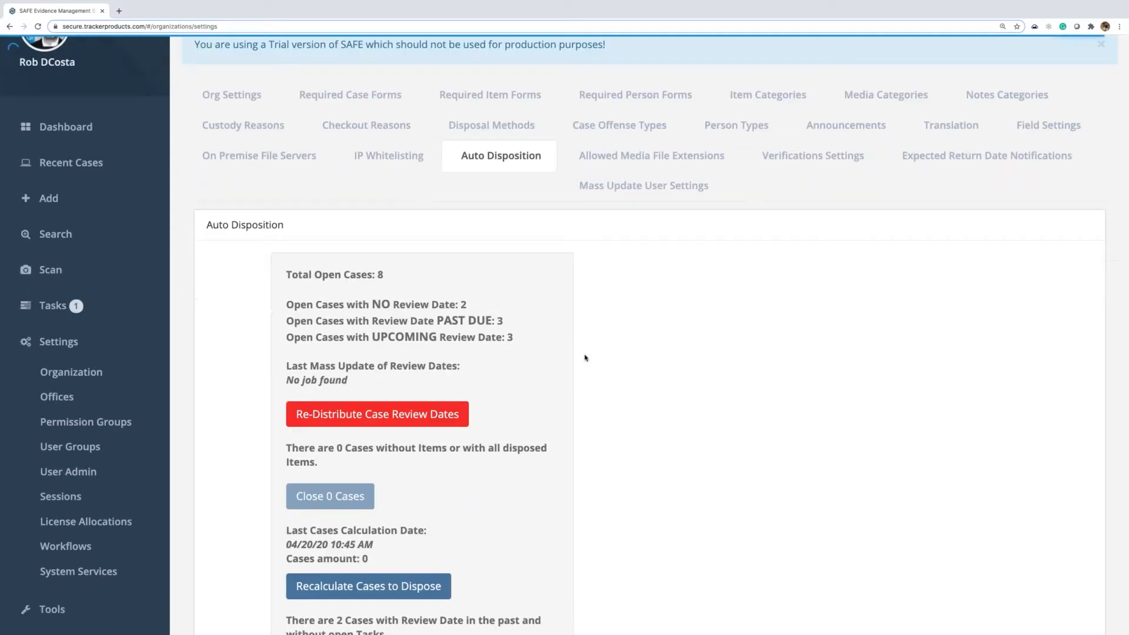
scroll(585, 357, "down", 10)
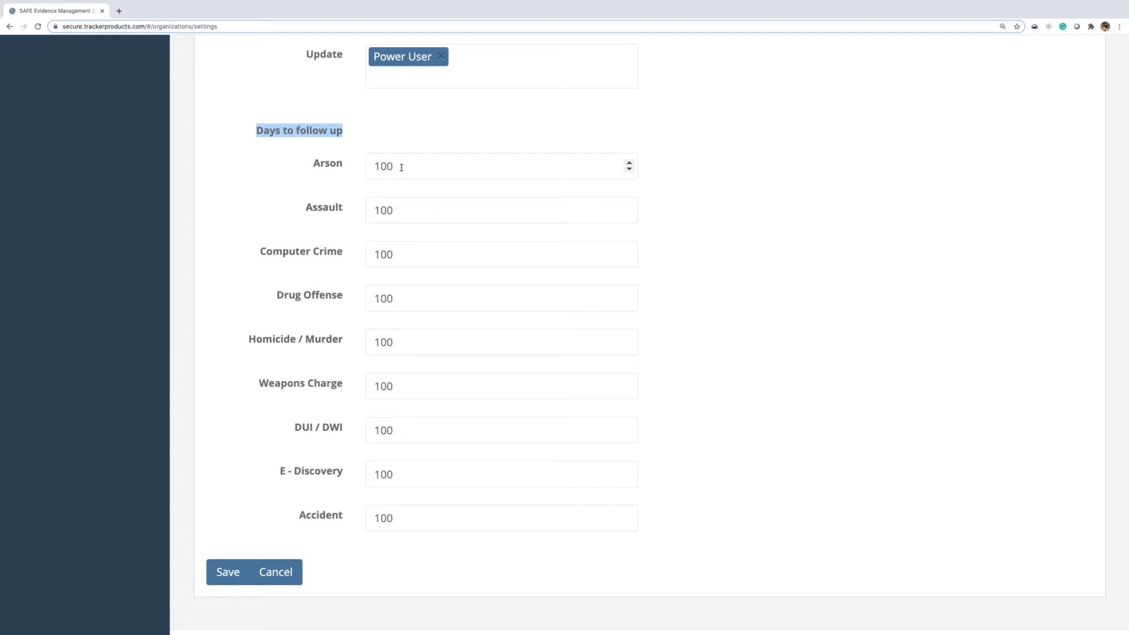
- Set the days to follow up to 365 for Arson, 90 for Assault and 180 for Computer Crime
double_click(383, 166)
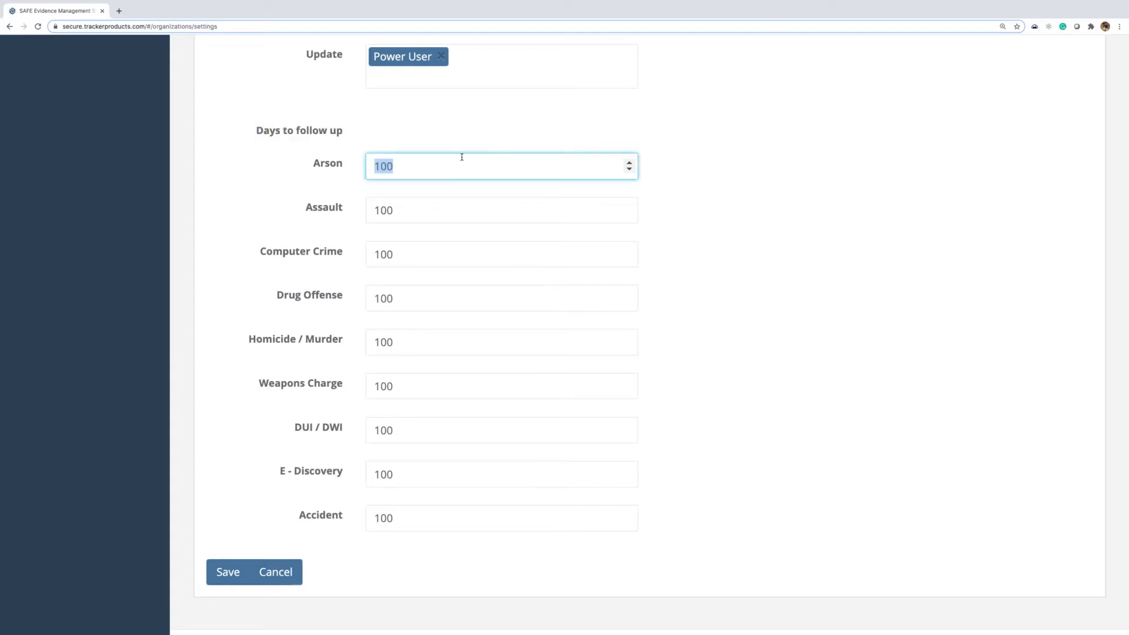
type("365")
double_click(398, 170)
double_click(367, 210)
type("90")
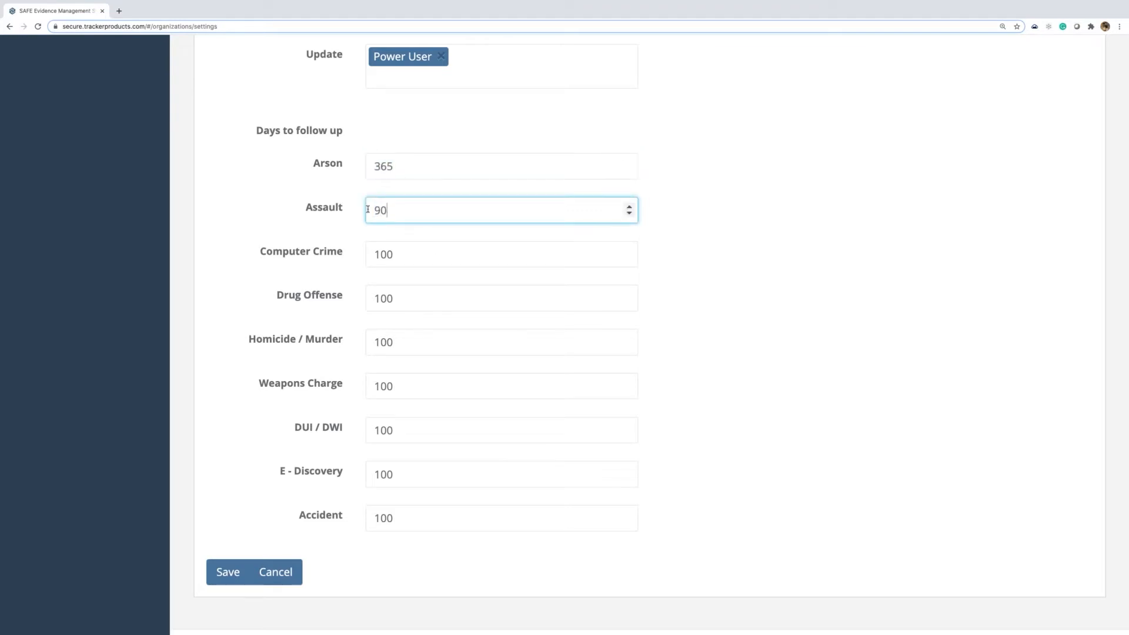
double_click(361, 254)
type("180")
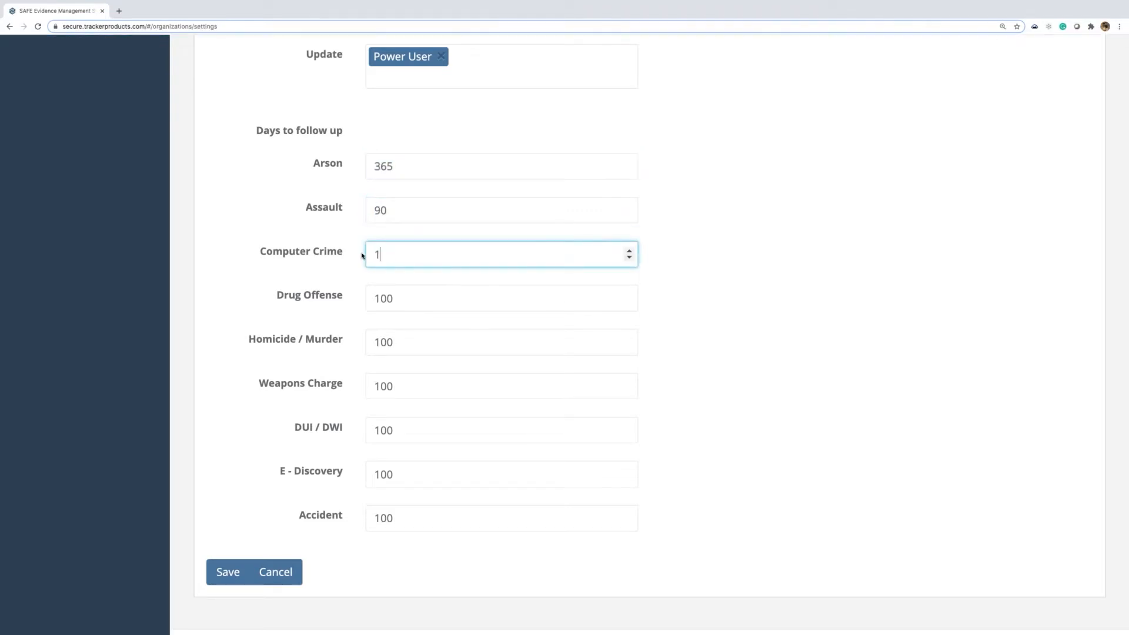
- Set the days to follow up to 30 for Drug Offense, 365 for Homicide / Murder and 90 for Weapons Charge
double_click(368, 296)
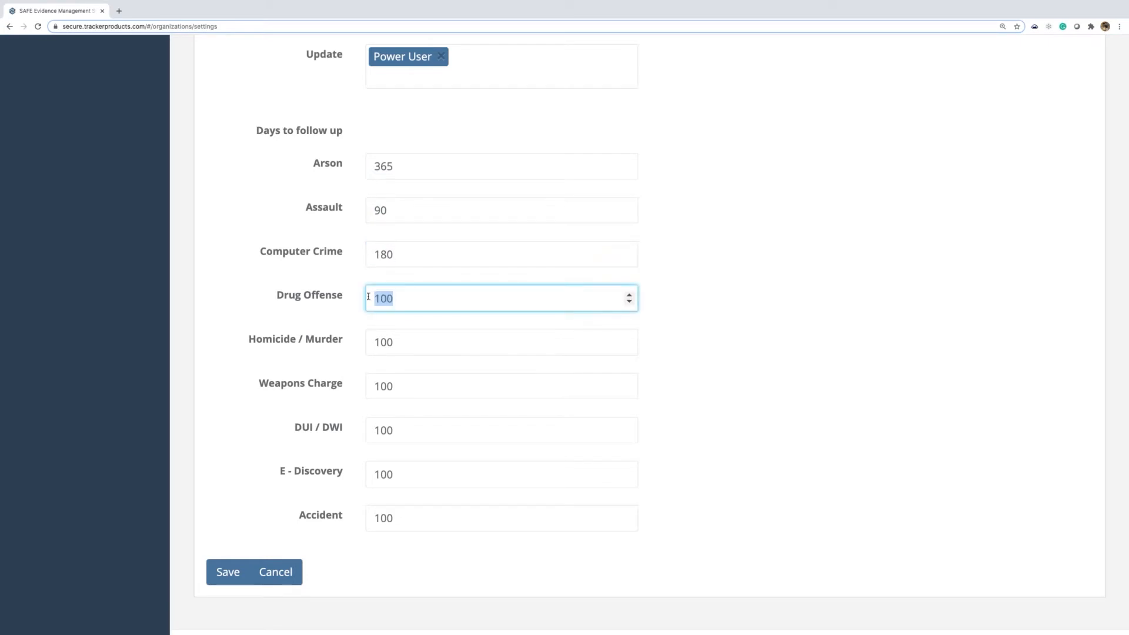
type("30")
double_click(370, 341)
type("365")
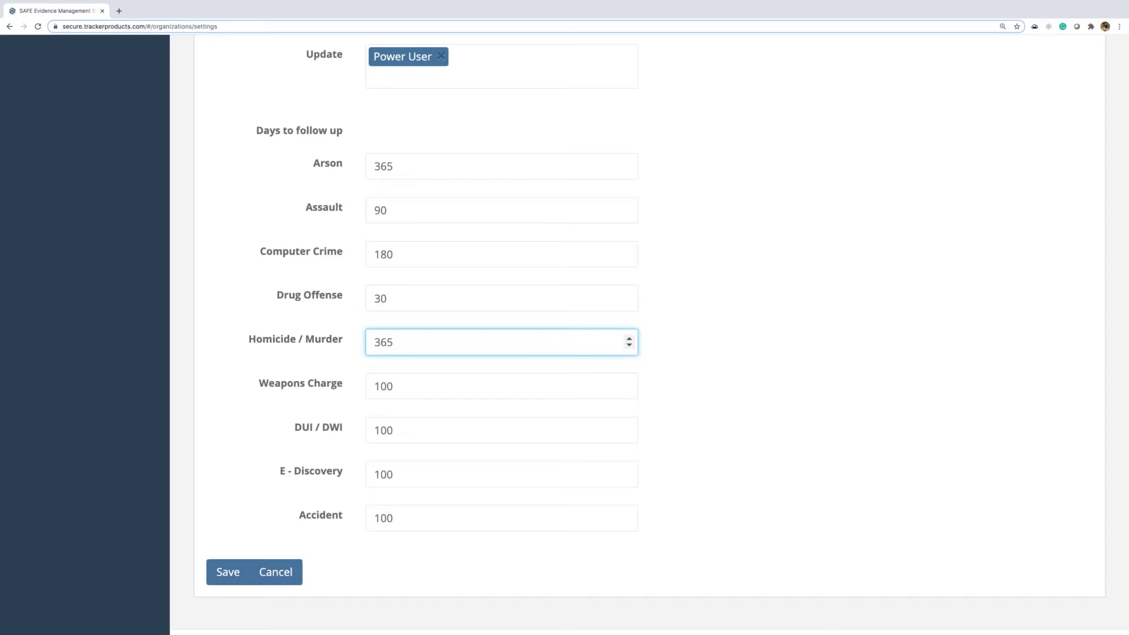
double_click(369, 387)
type("90")
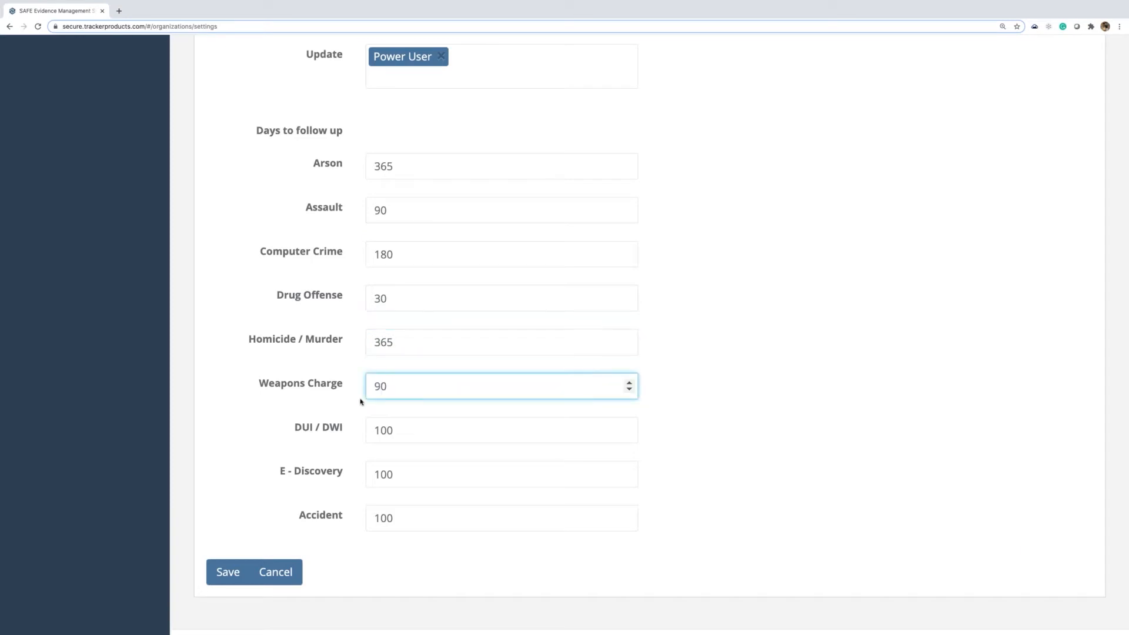
- Set the days to follow up to 90 for DUI / DWI and E - Discovery and 180 for Accident, and save the settings
double_click(369, 430)
type("90")
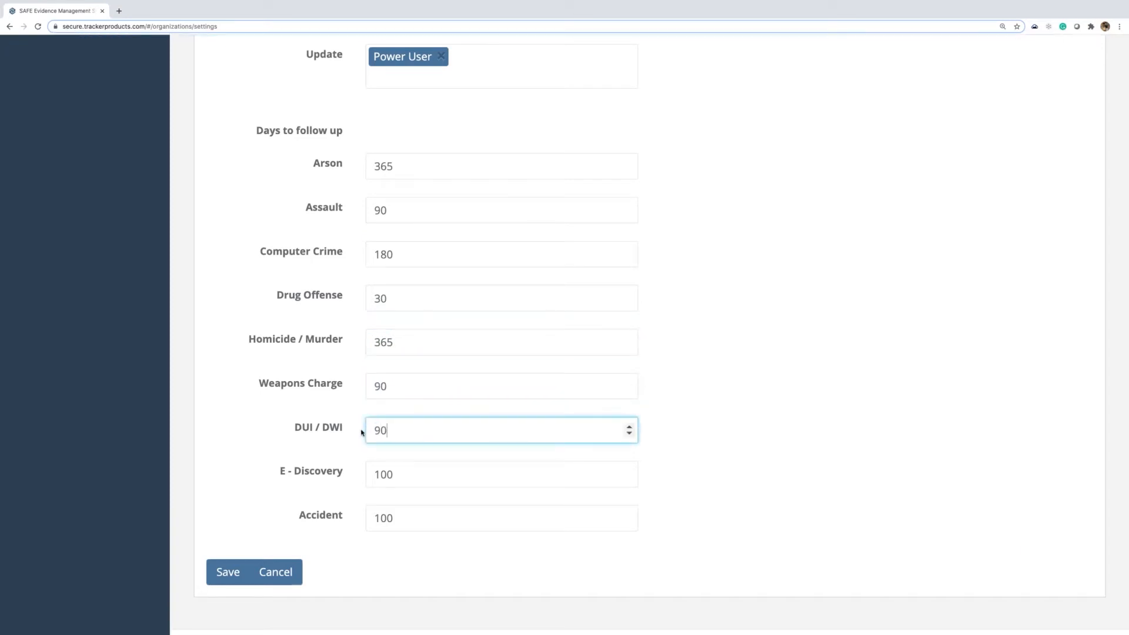
double_click(356, 474)
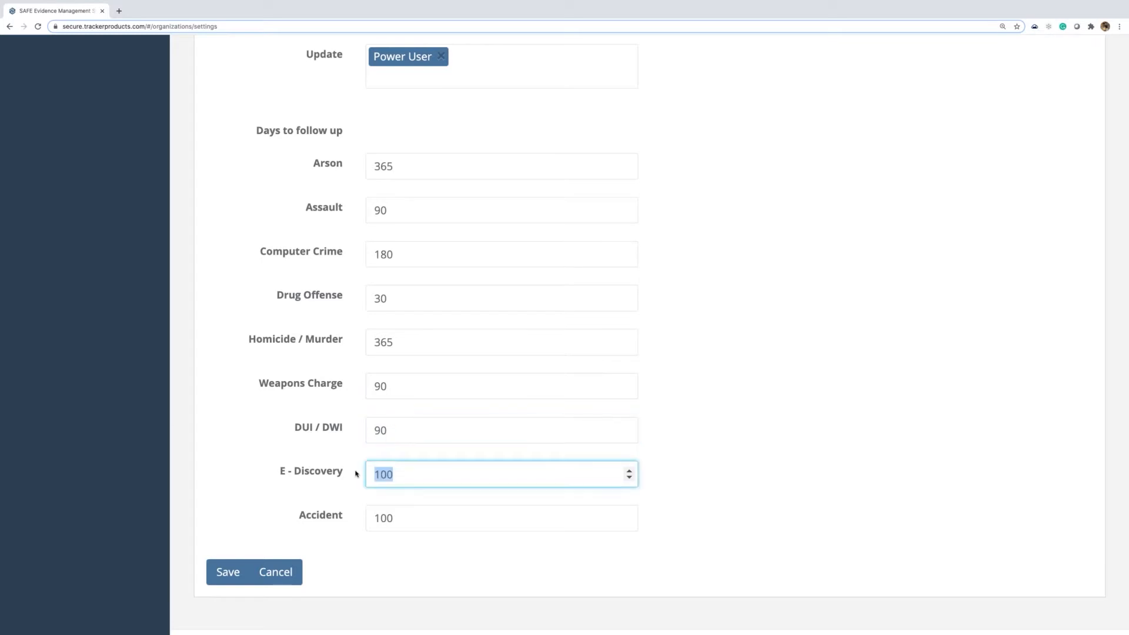
type("90")
double_click(360, 519)
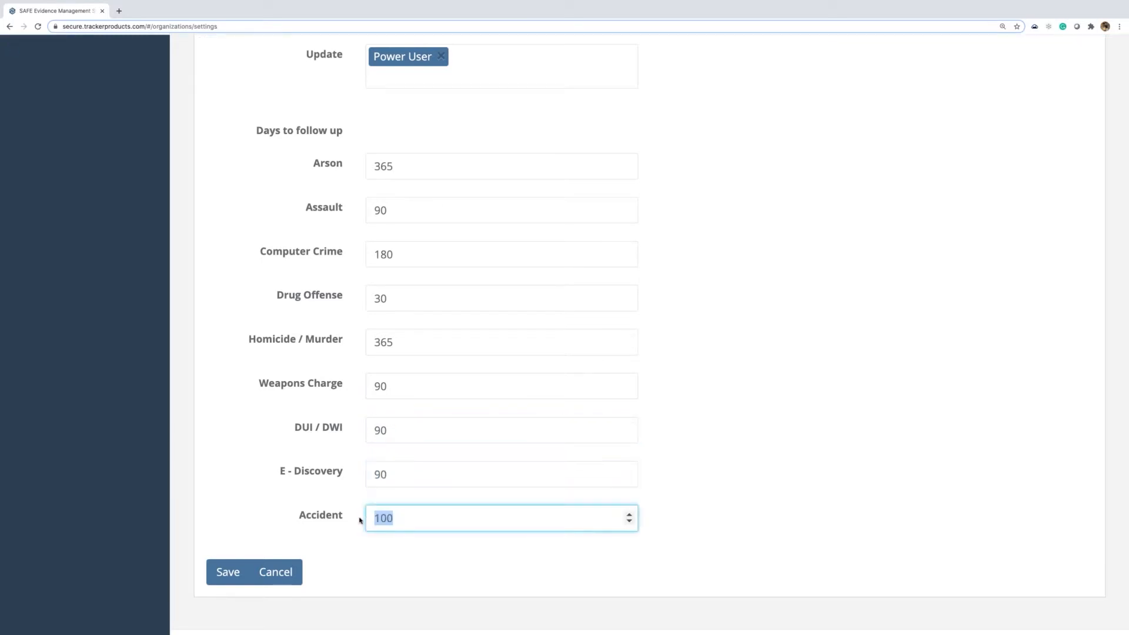
type("180")
left_click(226, 581)
left_click(226, 572)
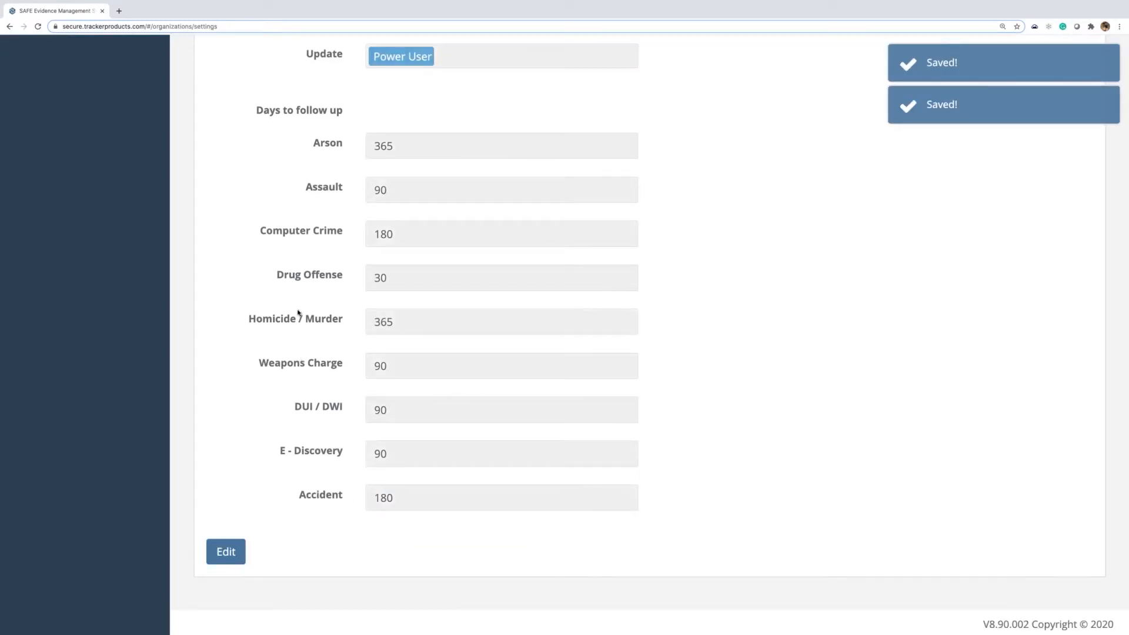
- Review the saved Auto Disposition settings, focusing on the Computer Crime follow-up days
scroll(298, 312, "up", 2)
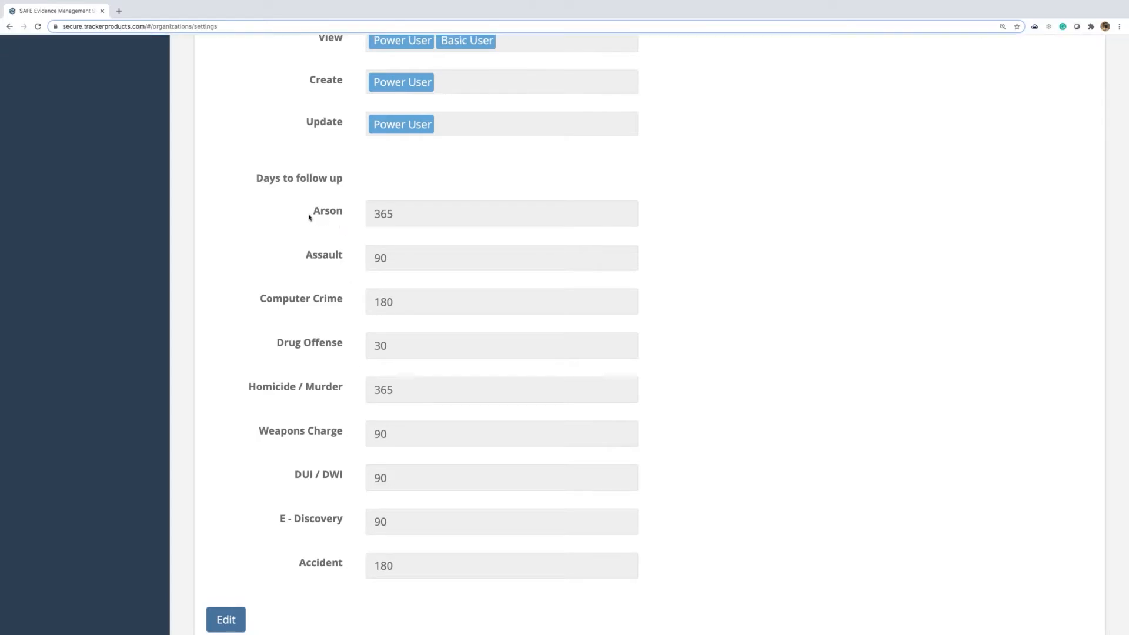
left_click_drag(258, 301, 387, 308)
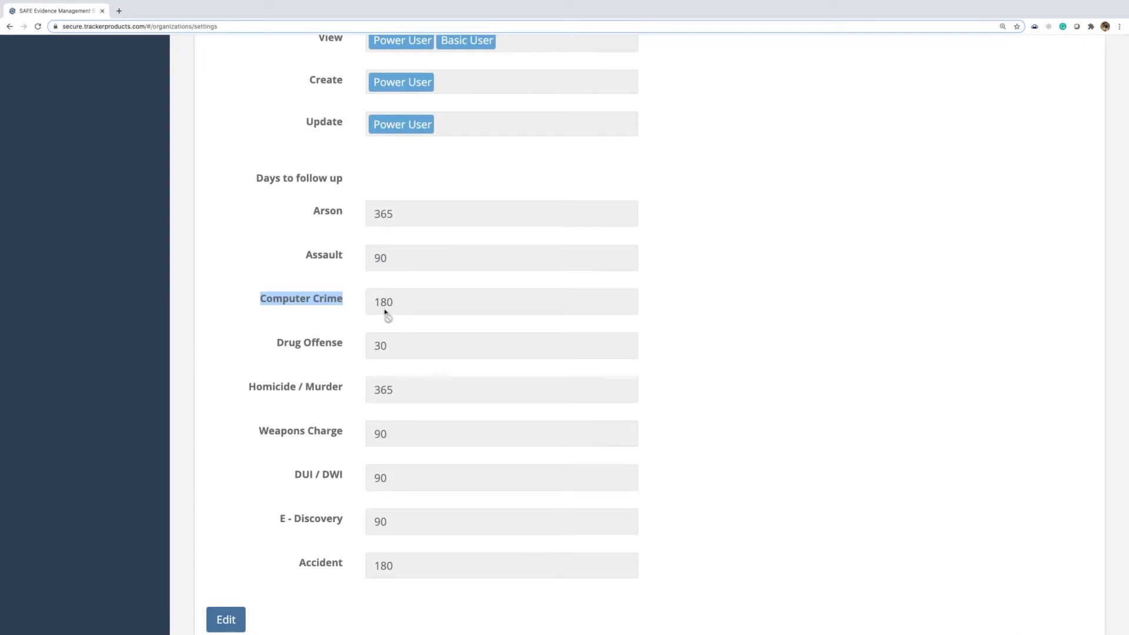
scroll(385, 312, "up", 3)
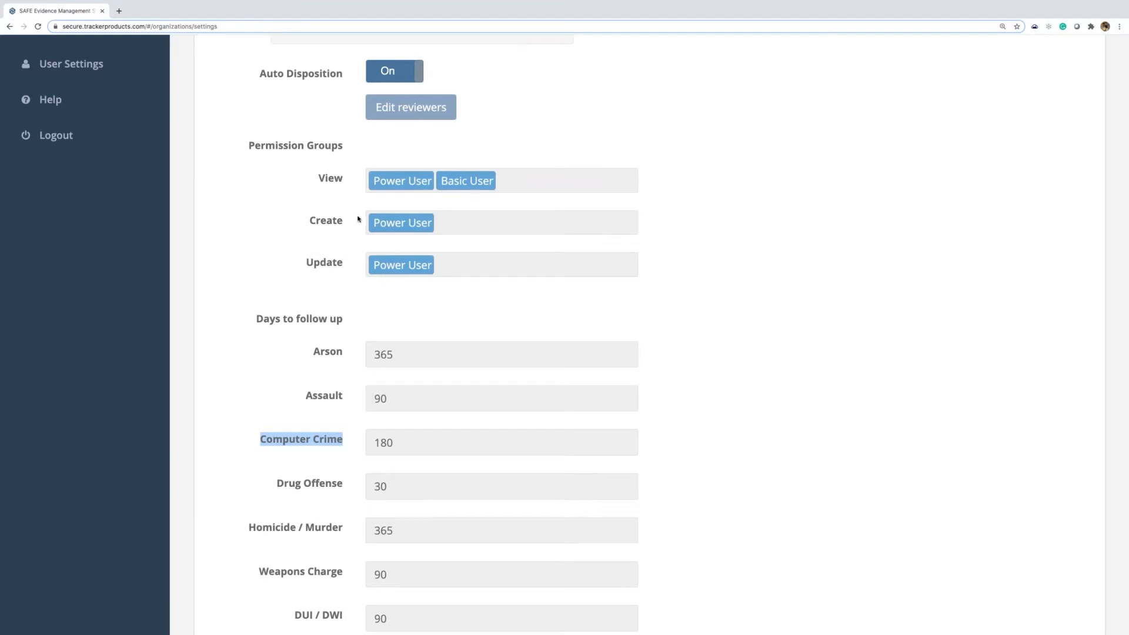
scroll(357, 219, "up", 2)
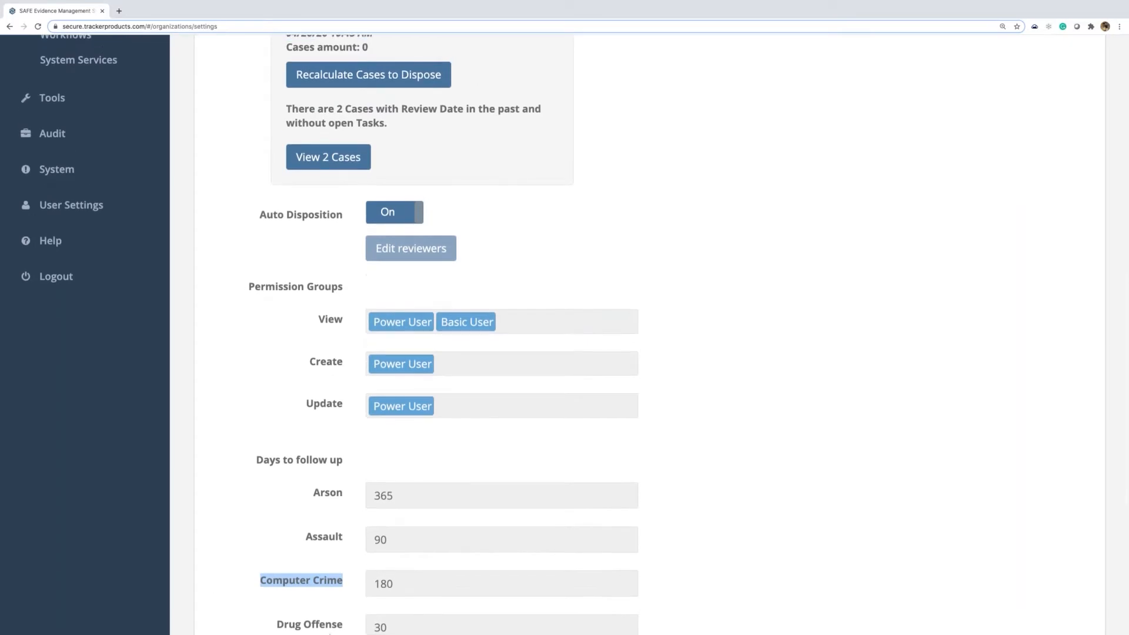
scroll(304, 462, "up", 8)
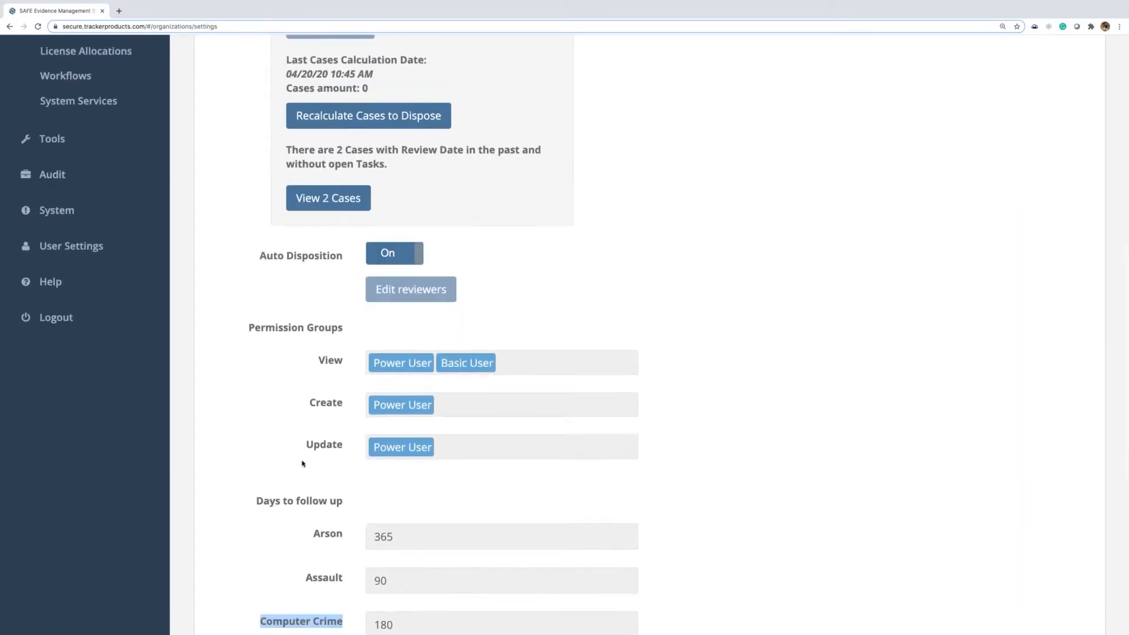
- Open the dashboard and look through the widget types that can be added to it
scroll(223, 235, "up", 1)
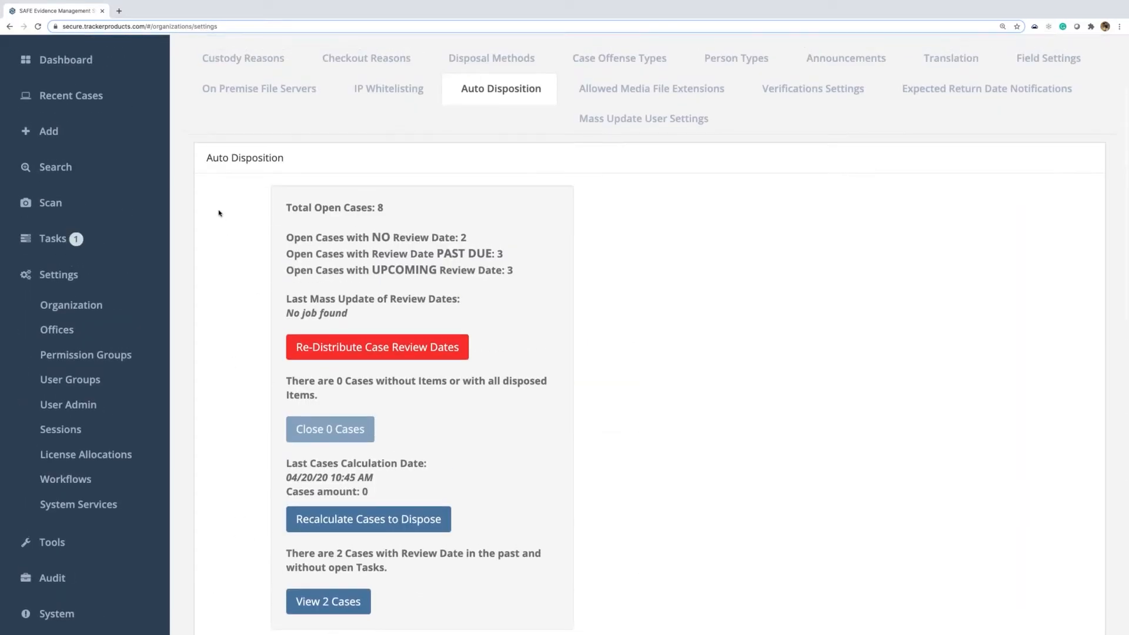
scroll(219, 219, "up", 2)
scroll(73, 146, "up", 1)
left_click(74, 191)
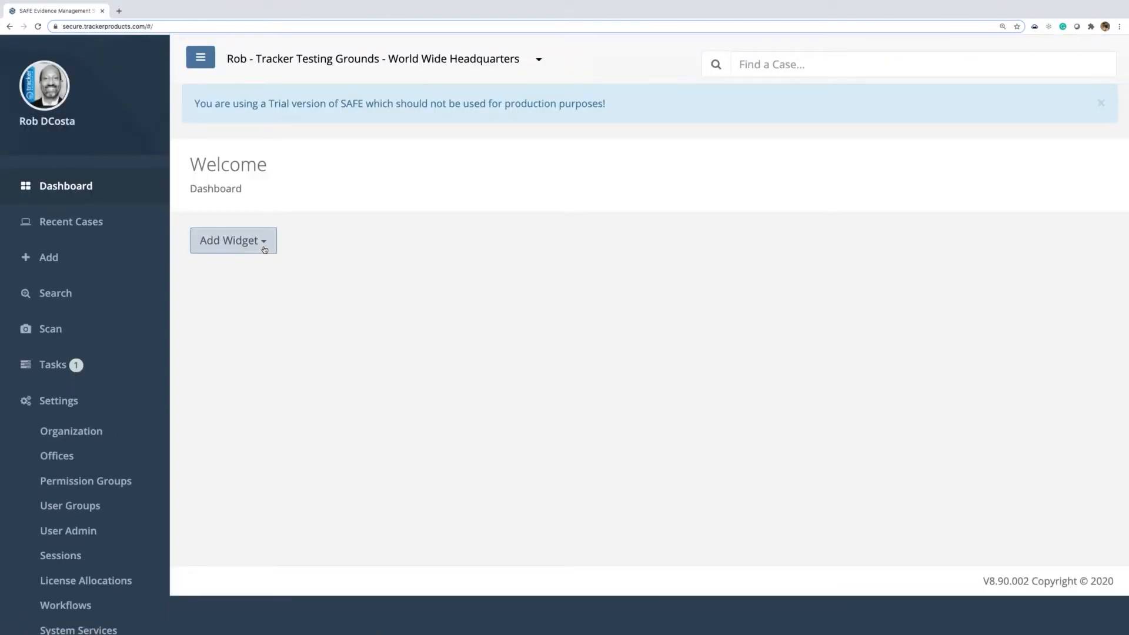
left_click(265, 248)
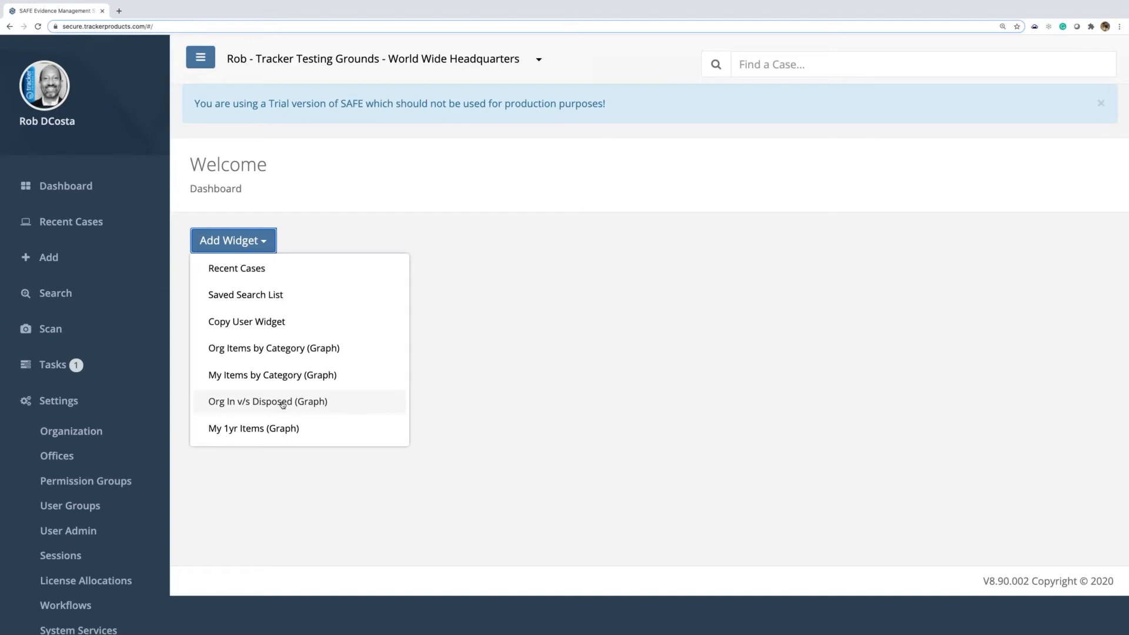
left_click(461, 393)
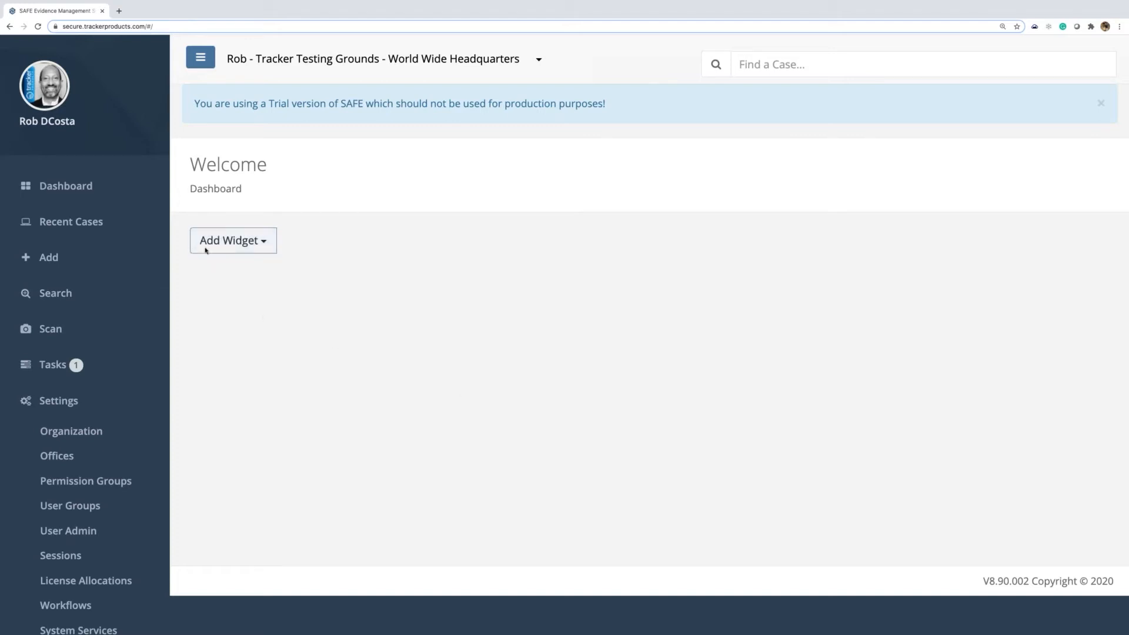
left_click_drag(192, 164, 270, 197)
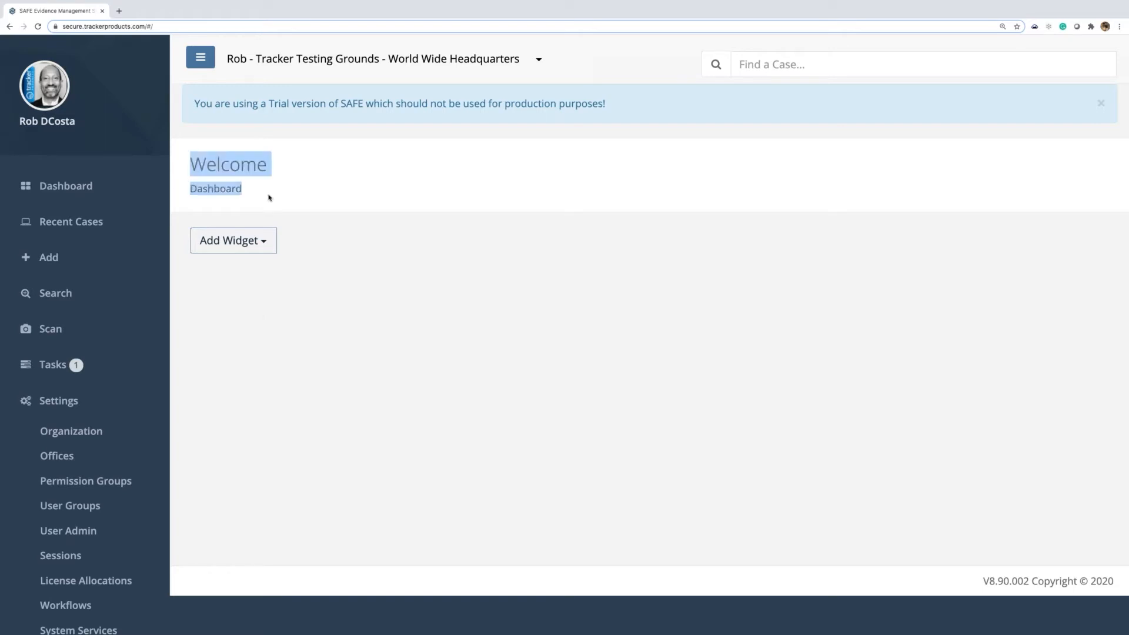
- Start a new case with case number 12012020 and offense type Computer Crime, and proceed to its full details
left_click(45, 260)
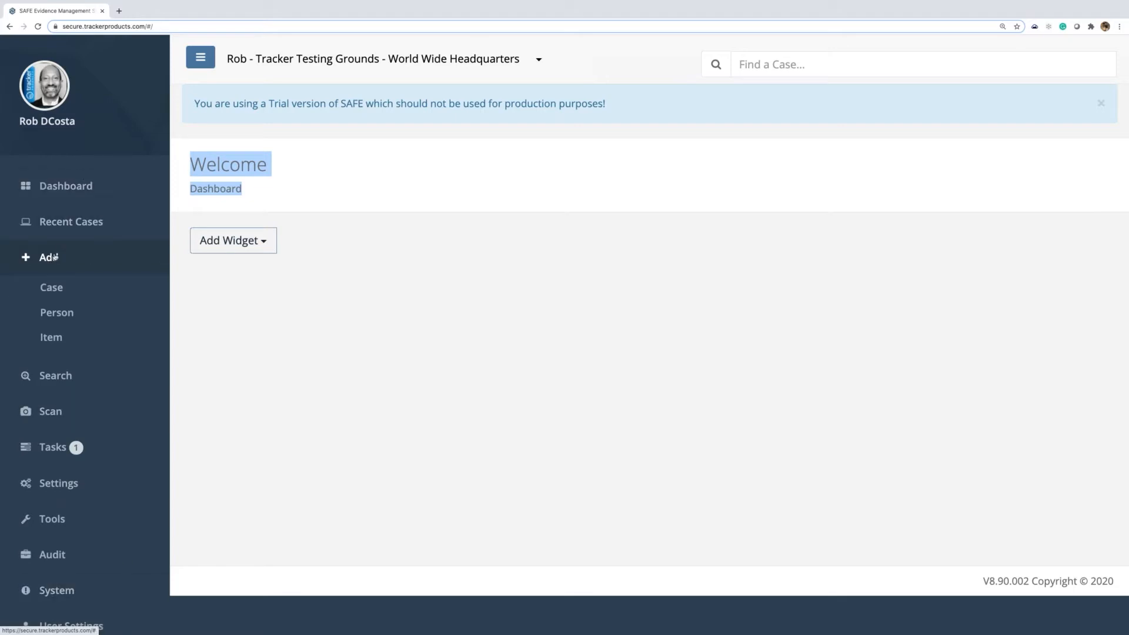
left_click(61, 288)
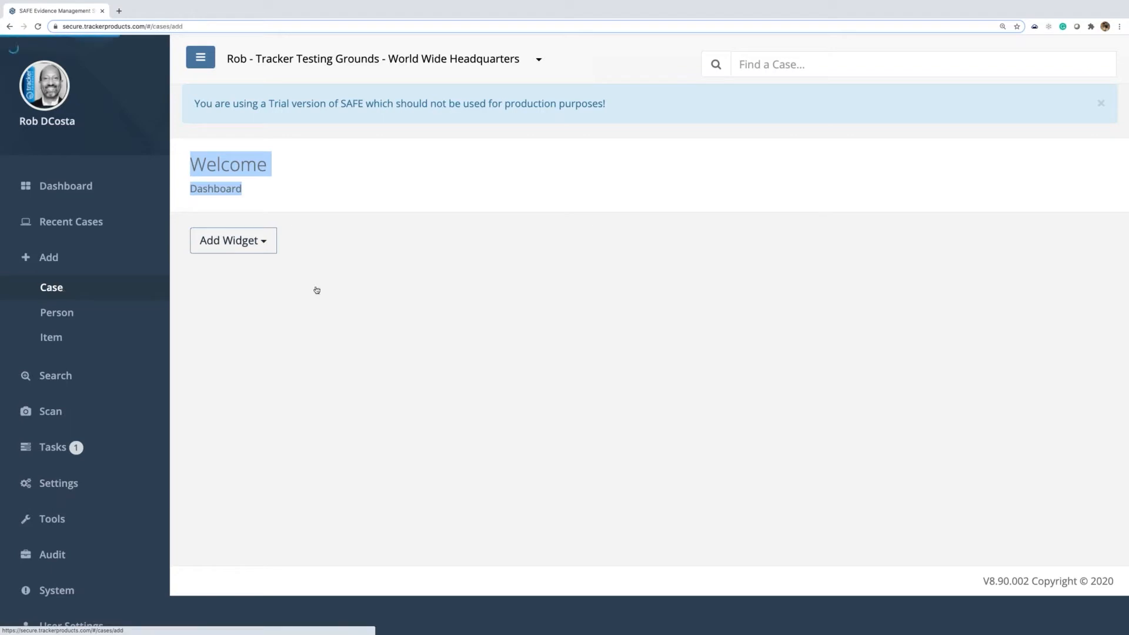
left_click(405, 294)
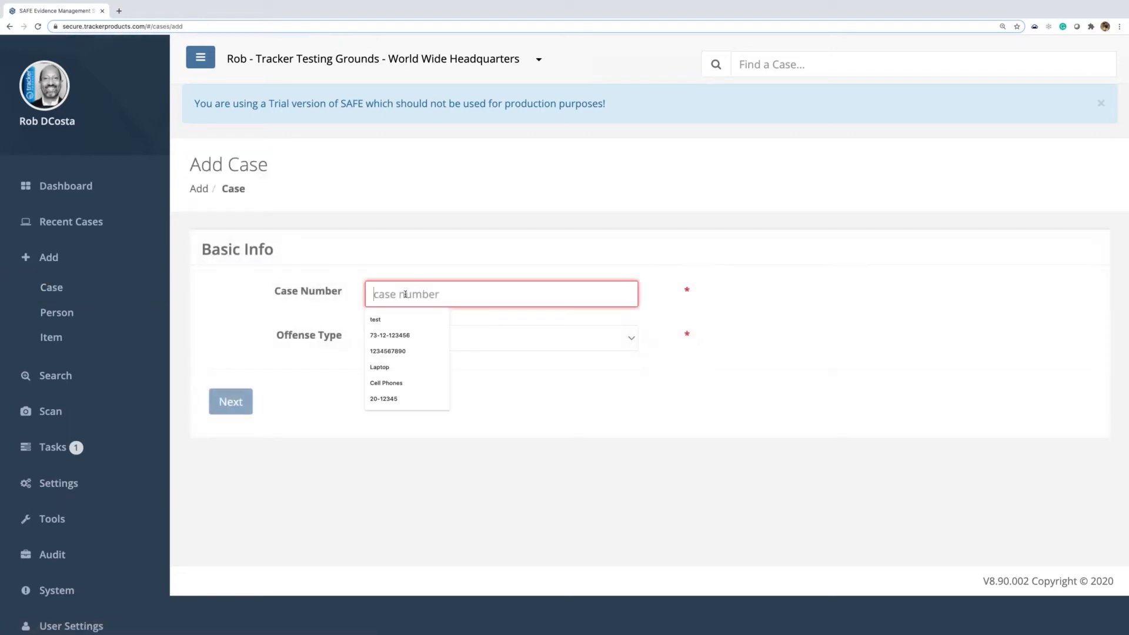
type("12012020")
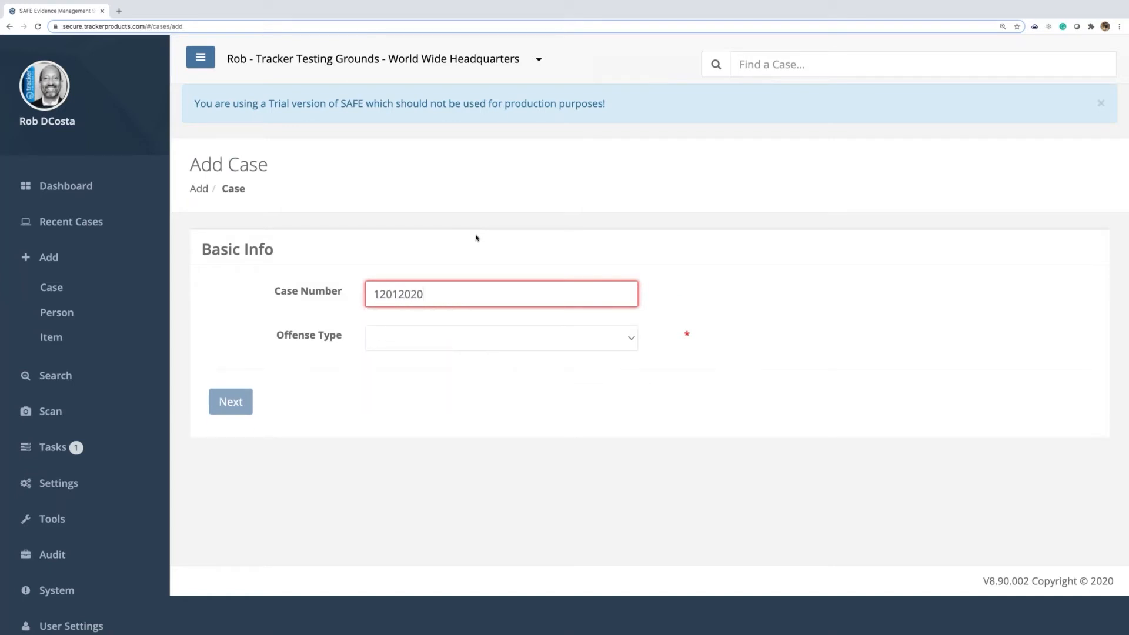
left_click(406, 342)
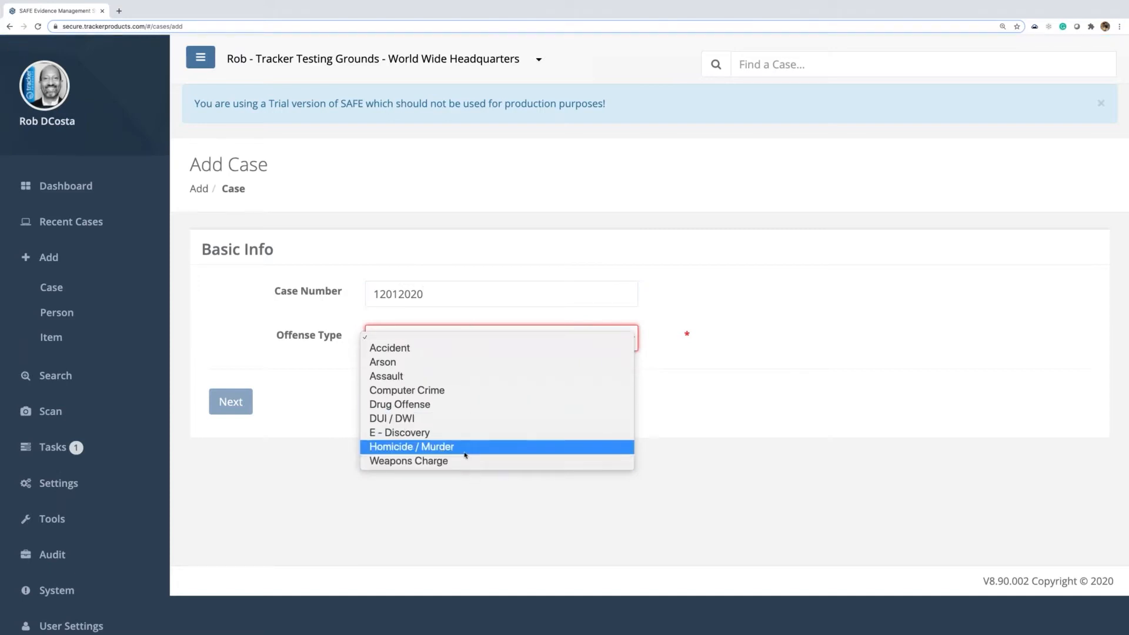
left_click(447, 390)
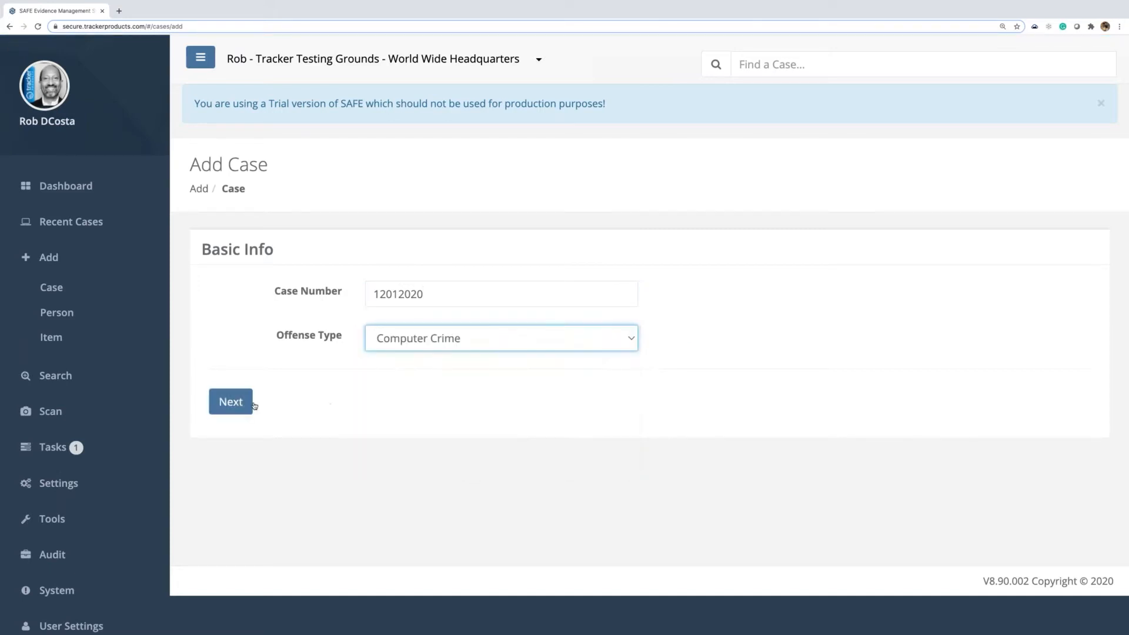
left_click(237, 403)
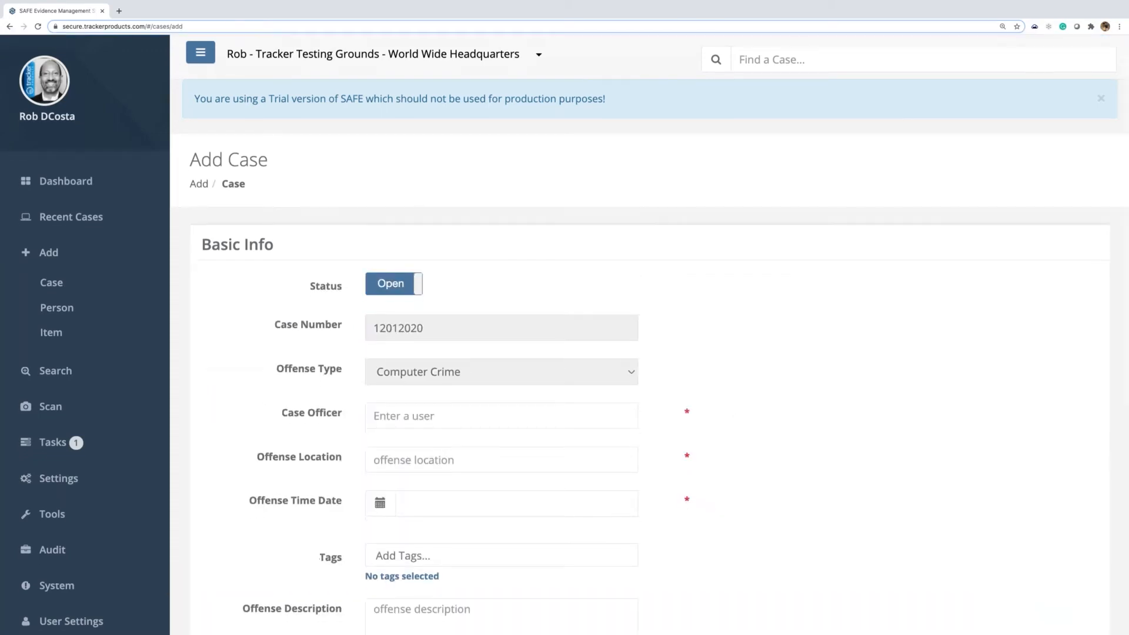
- Assign the case officer by searching for the user's name, and set the offense location to Columbus, OH, USA
scroll(690, 335, "down", 3)
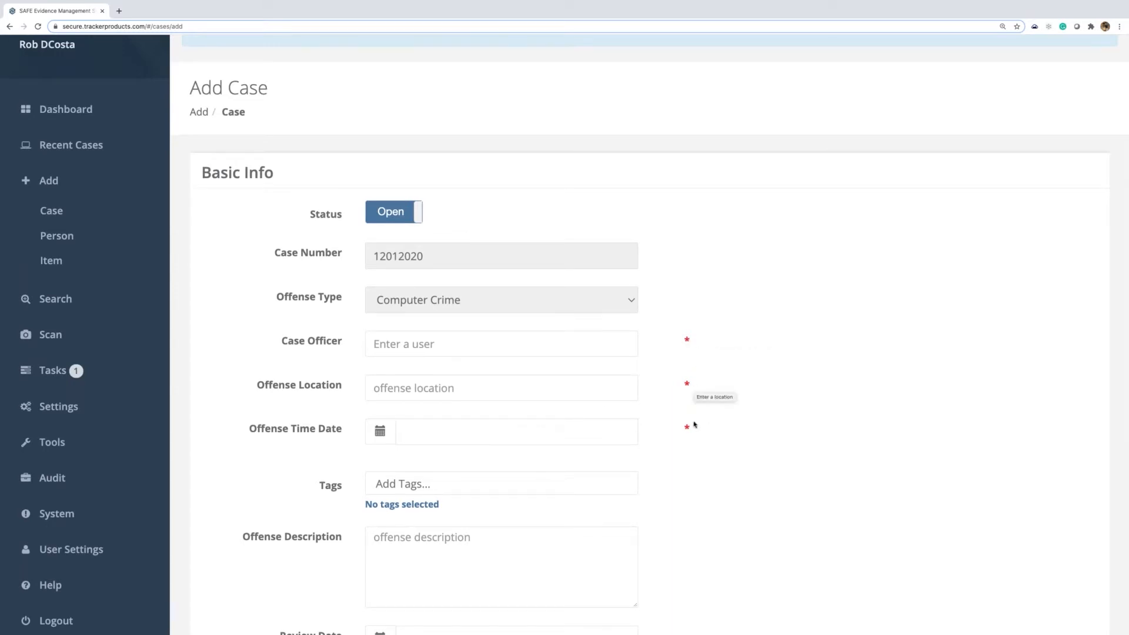
left_click(382, 344)
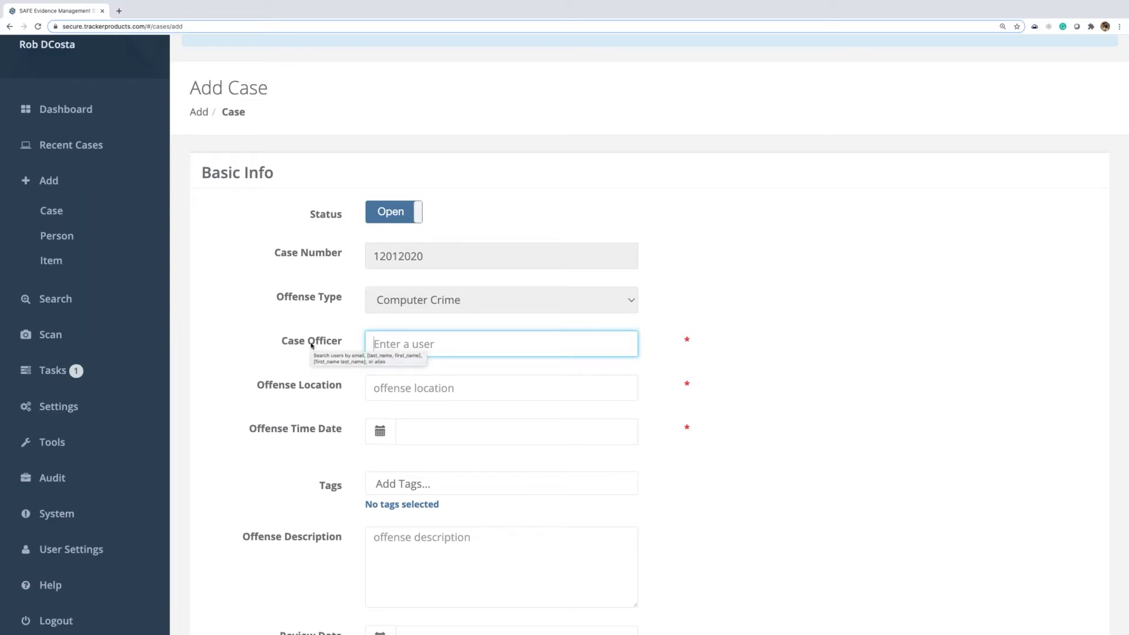
type("carrie")
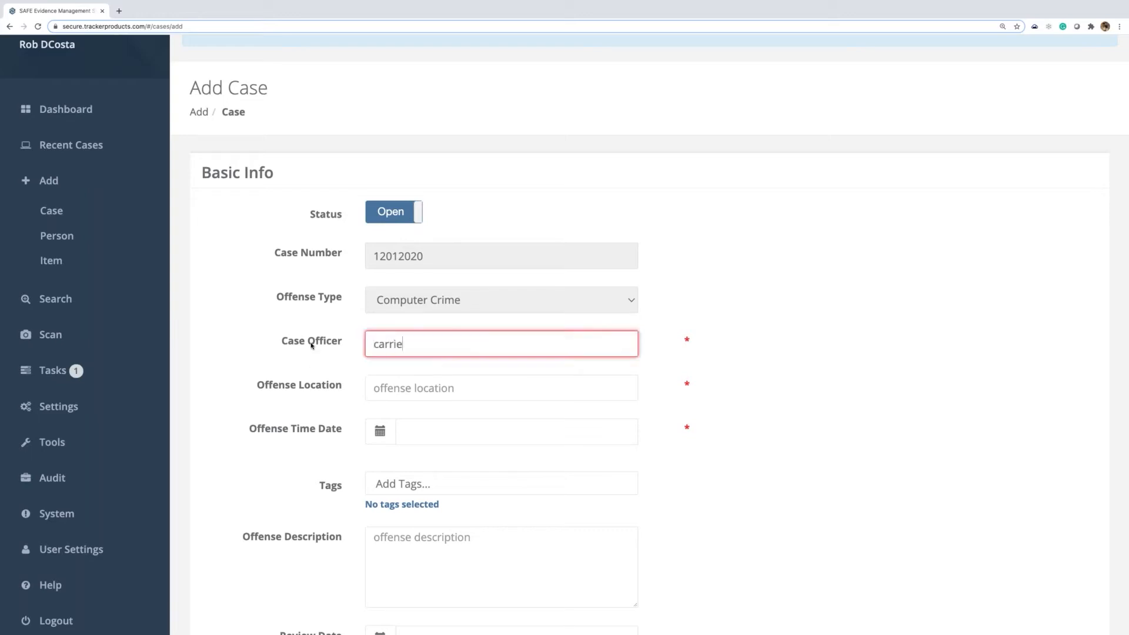
left_click(385, 371)
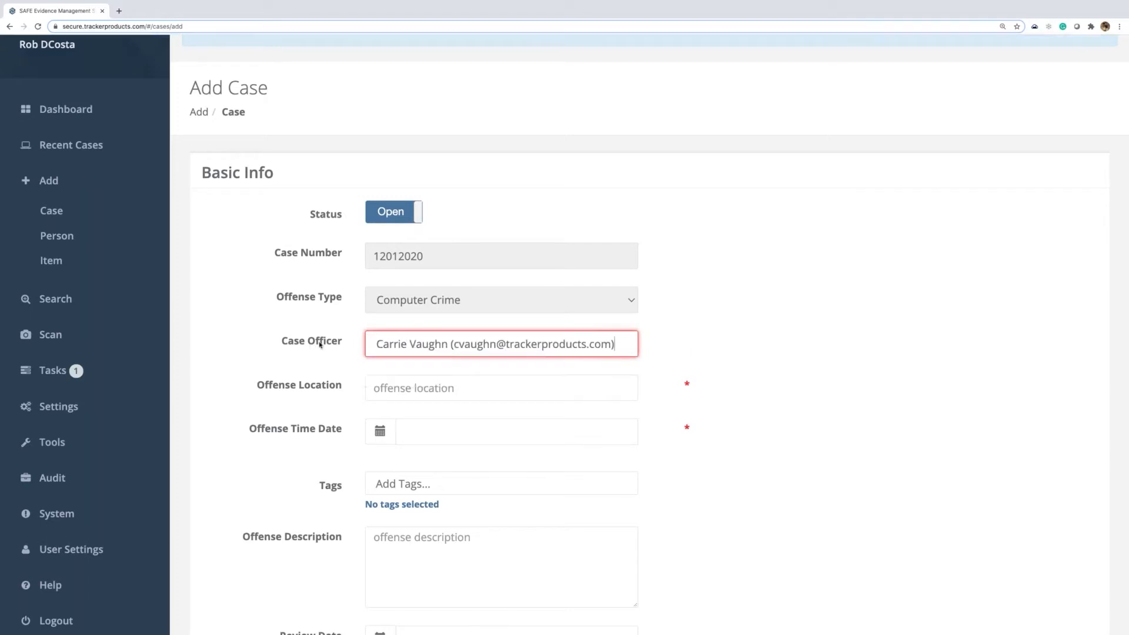
left_click_drag(279, 342, 346, 346)
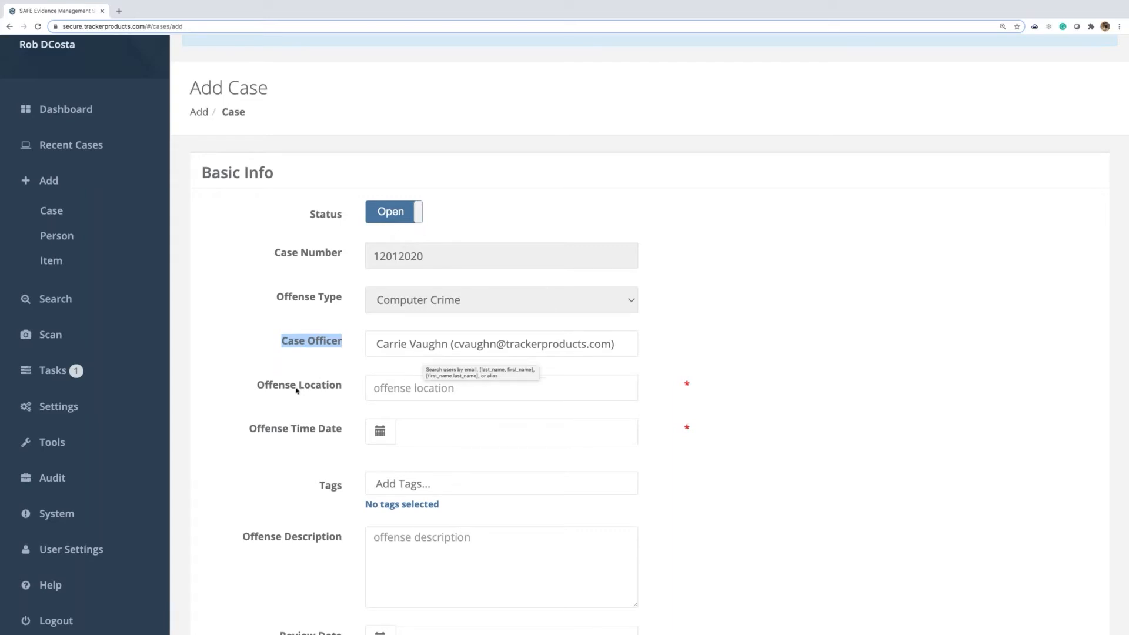
left_click(400, 391)
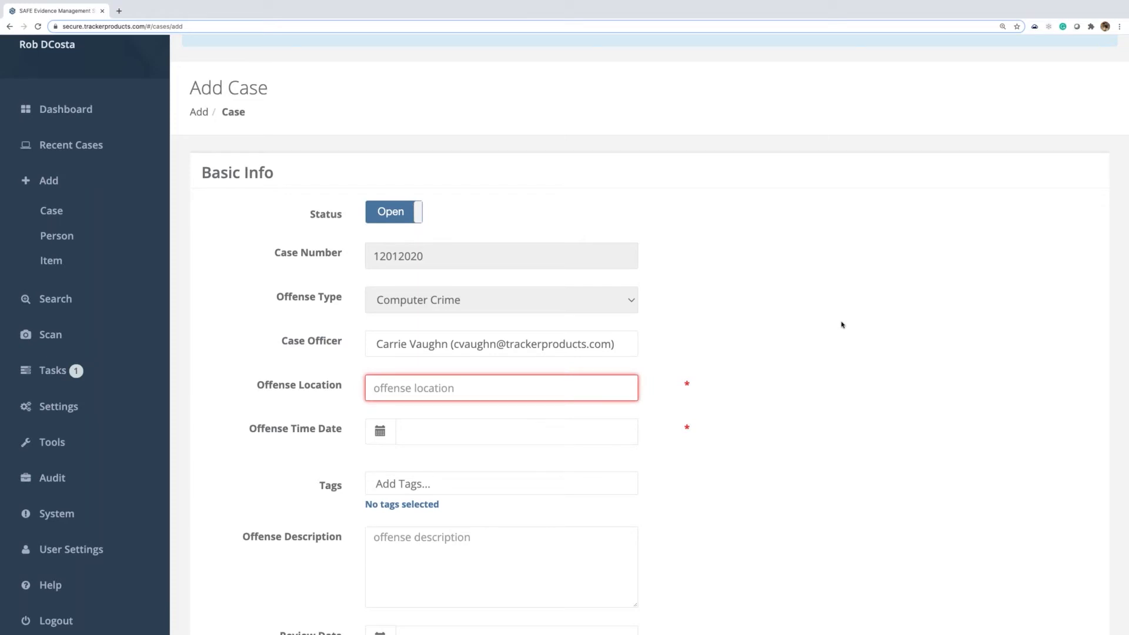
type("Columbus,")
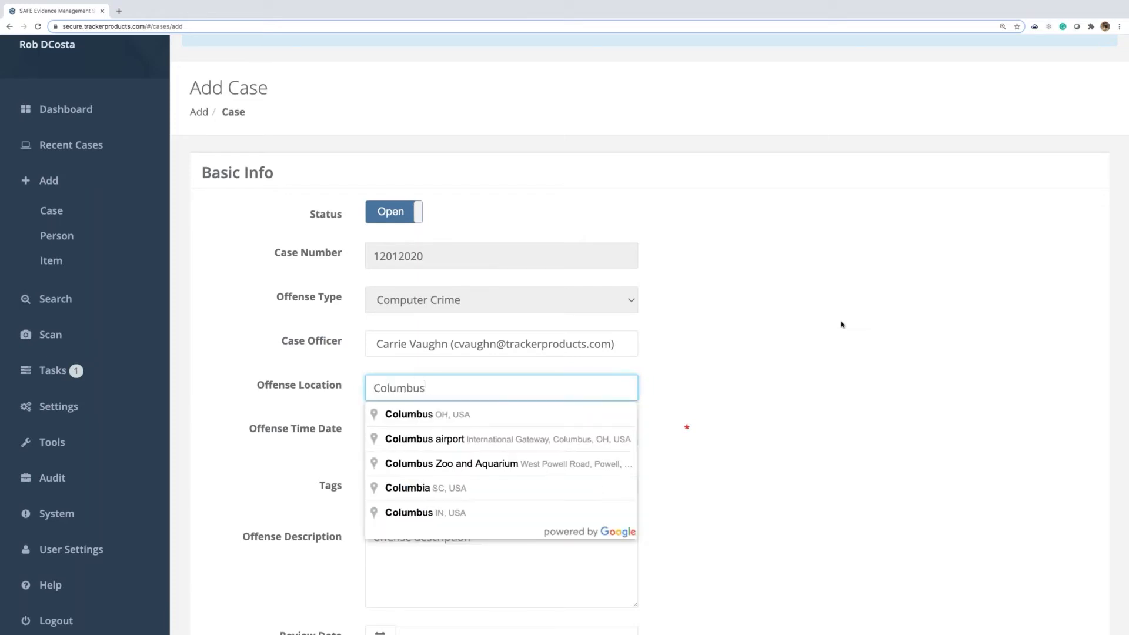
left_click(430, 419)
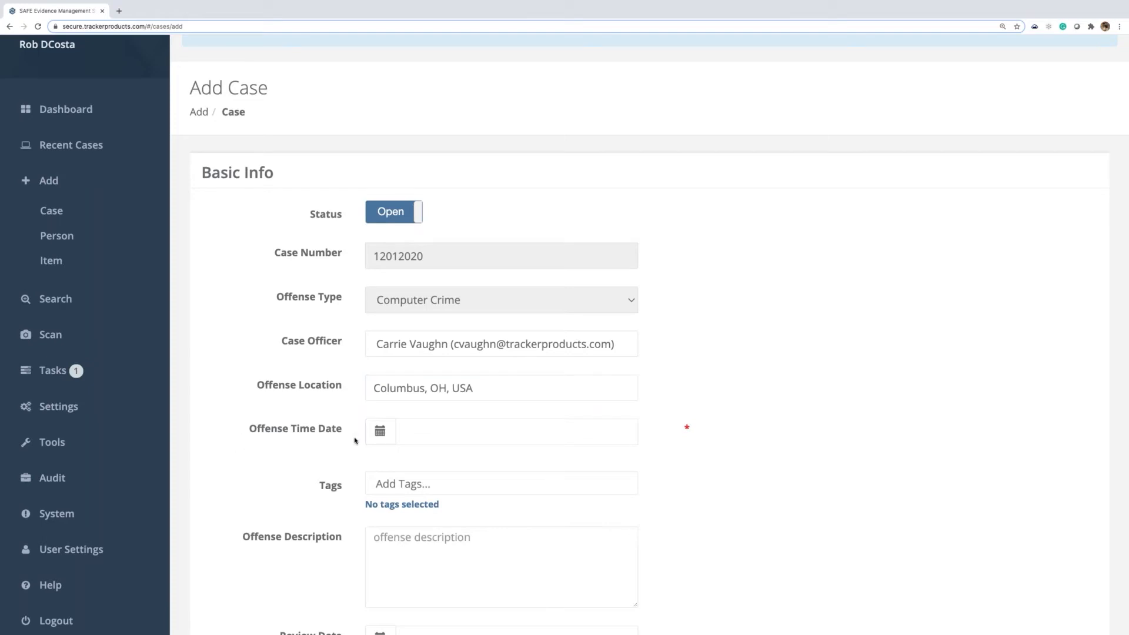
- Set the case's offense time and date to 12/01/20 12:18 PM
left_click(378, 434)
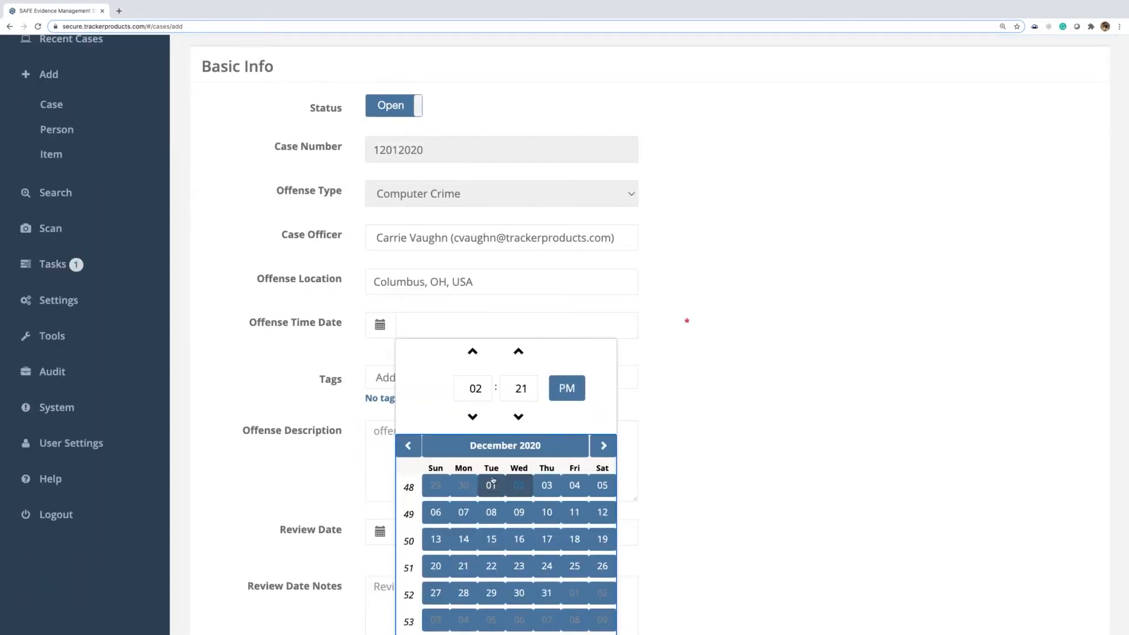
left_click(472, 416)
left_click(472, 416)
left_click(518, 417)
left_click(518, 416)
left_click(518, 416)
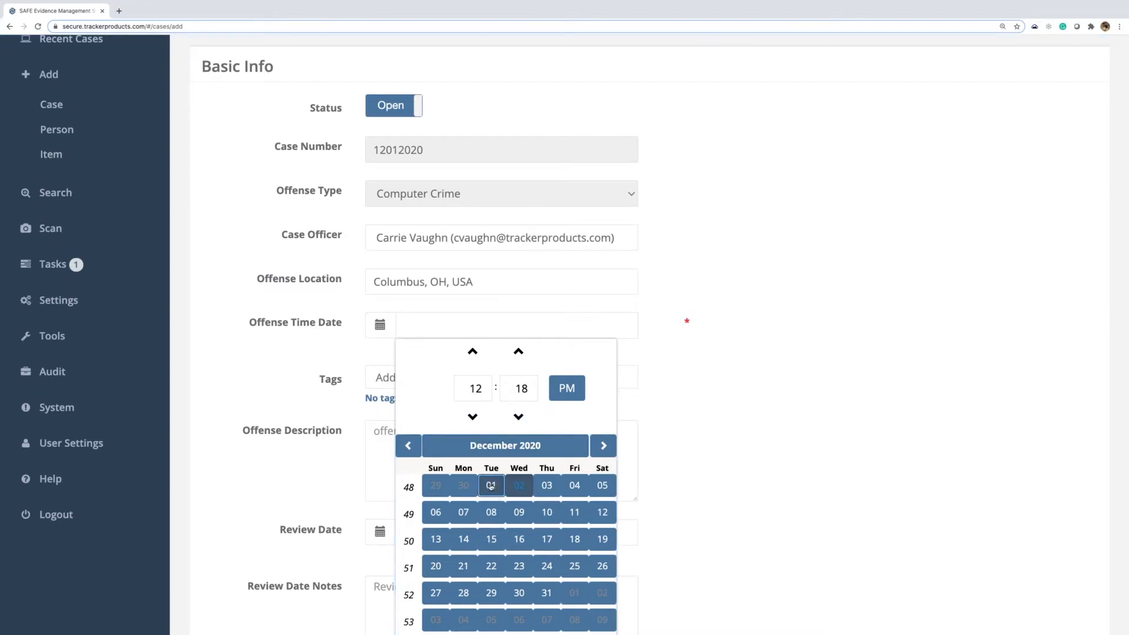
left_click(491, 486)
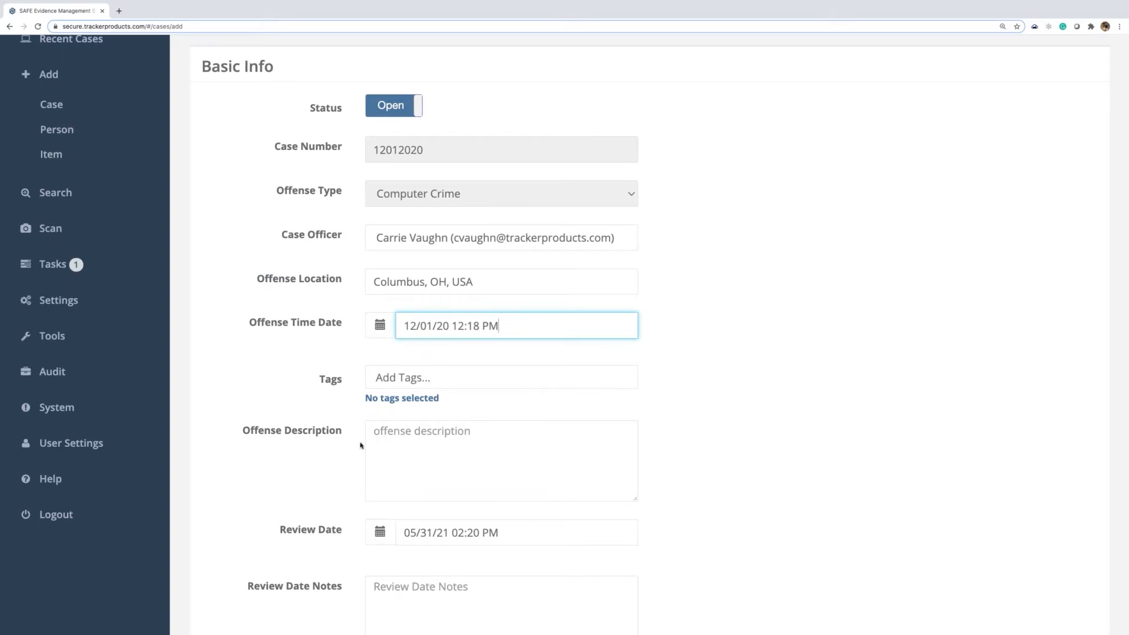
- Enter "Test computer crime" as the offense description
left_click(401, 444)
type("Test")
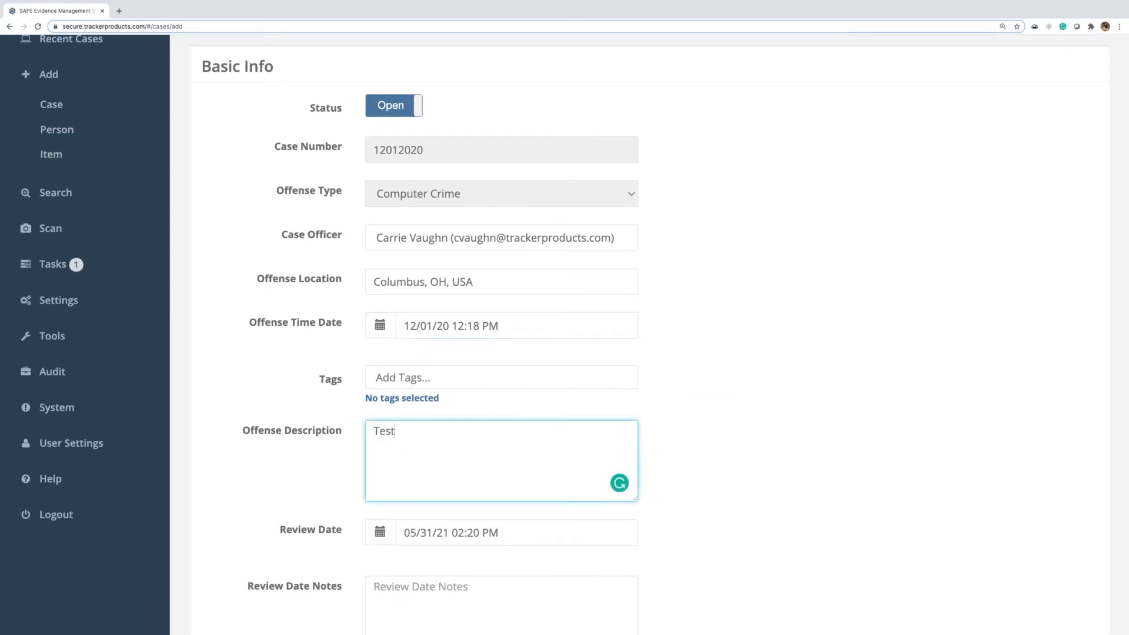
type(" computer crime")
- Look through the follow-up actions offered for saving the new case, leaving Add an Item selected
scroll(679, 365, "down", 3)
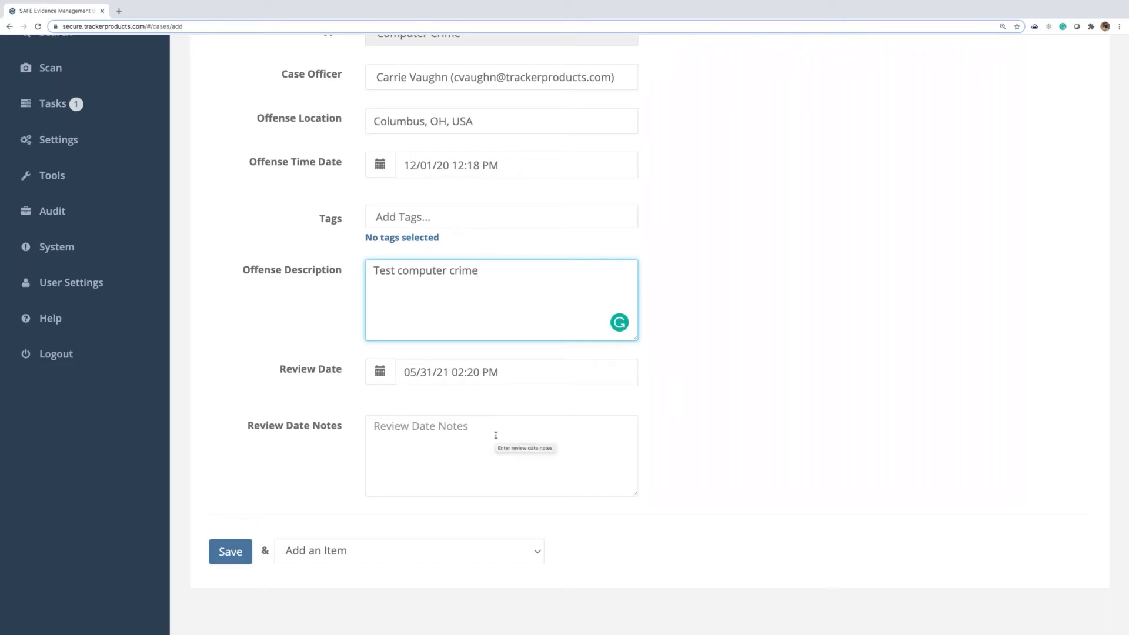
left_click(371, 549)
scroll(570, 515, "down", 1)
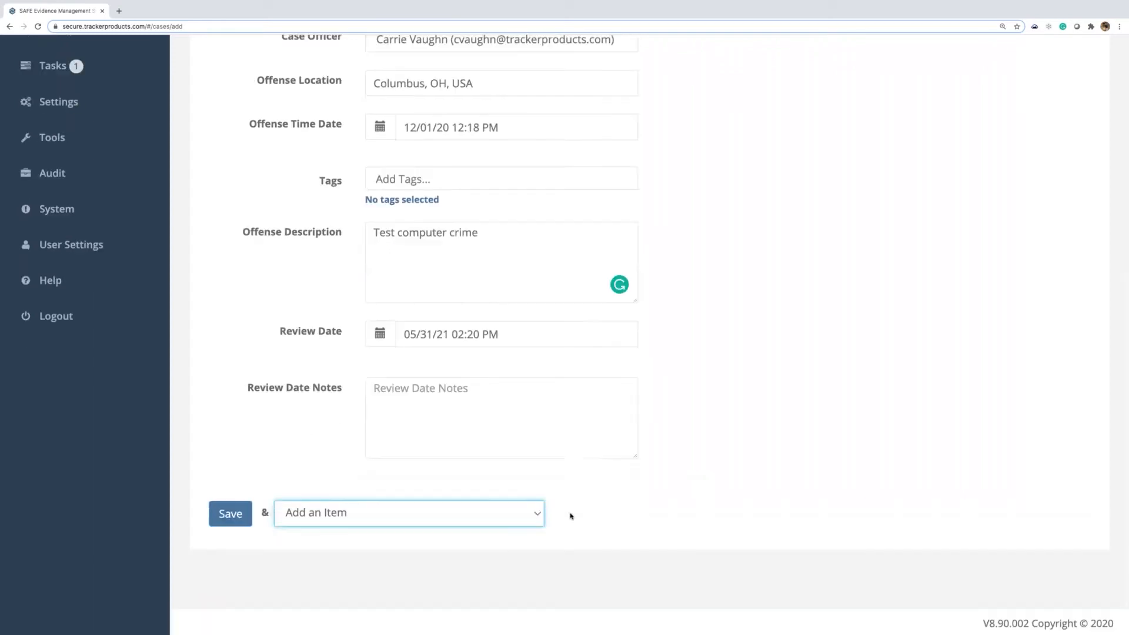
left_click(485, 510)
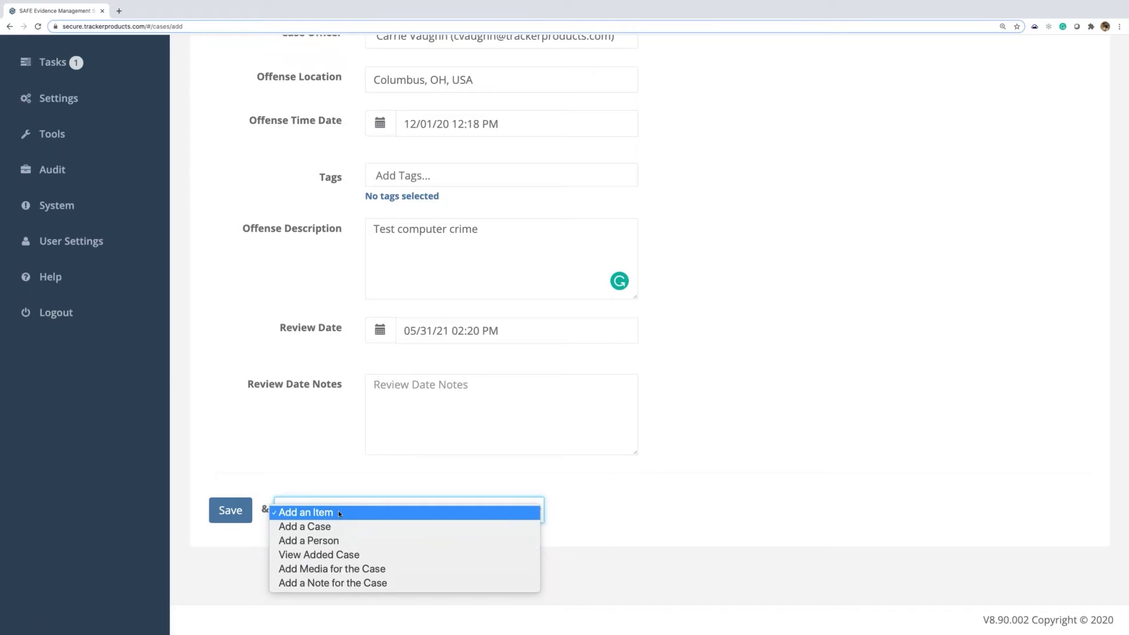
left_click(570, 485)
- Examine the new case's review date and its calendar together with the assigned case officer
scroll(751, 457, "up", 3)
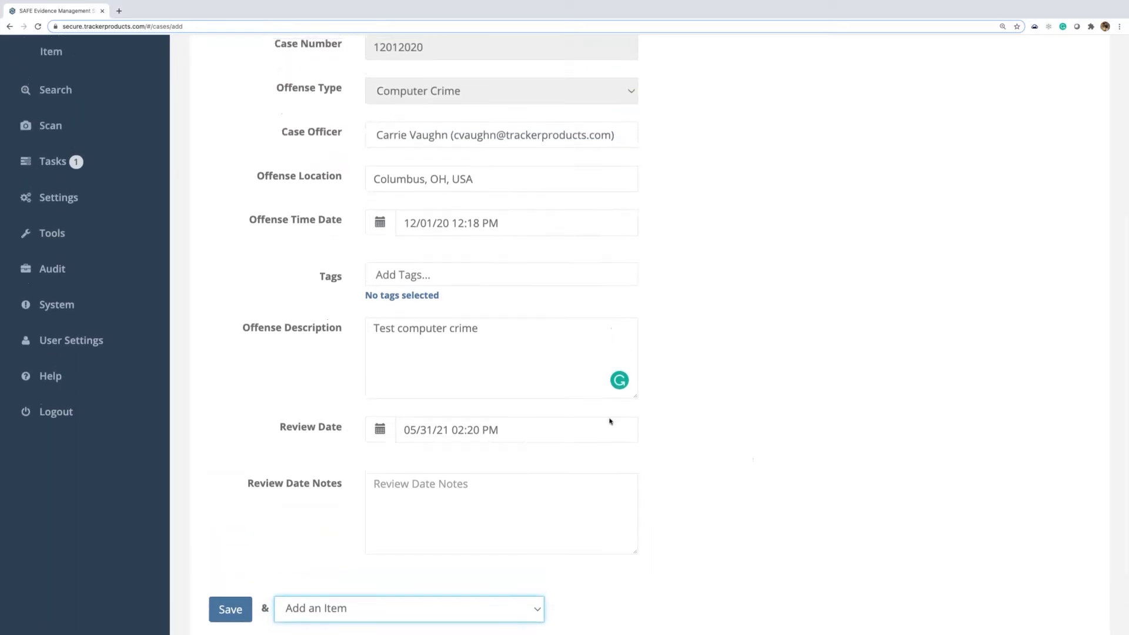
left_click_drag(278, 430, 348, 428)
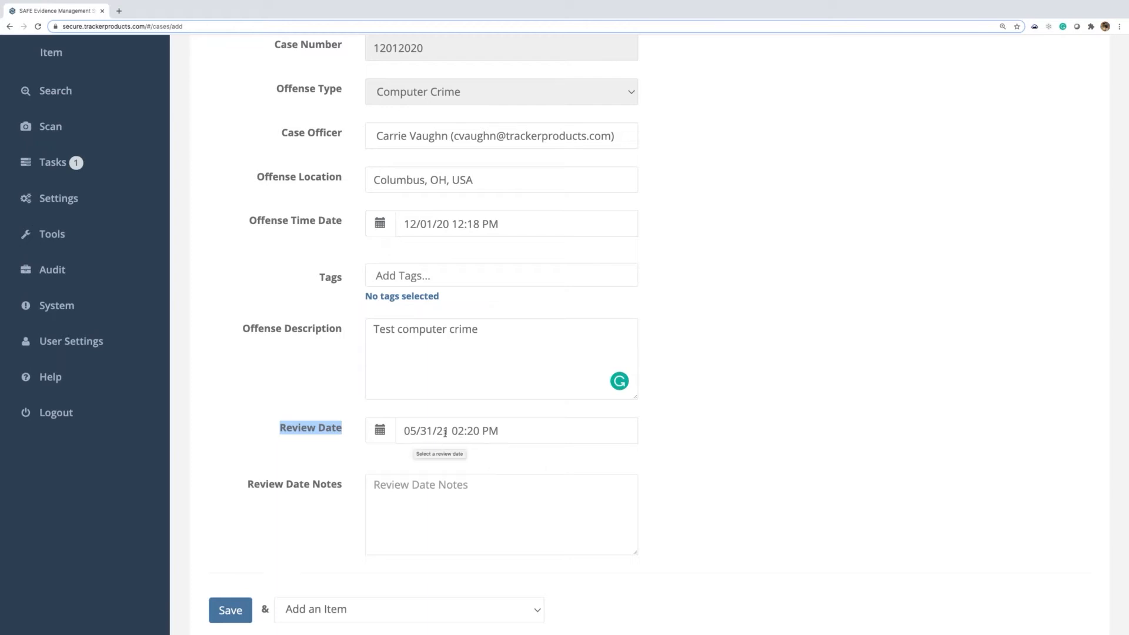
left_click_drag(373, 136, 631, 140)
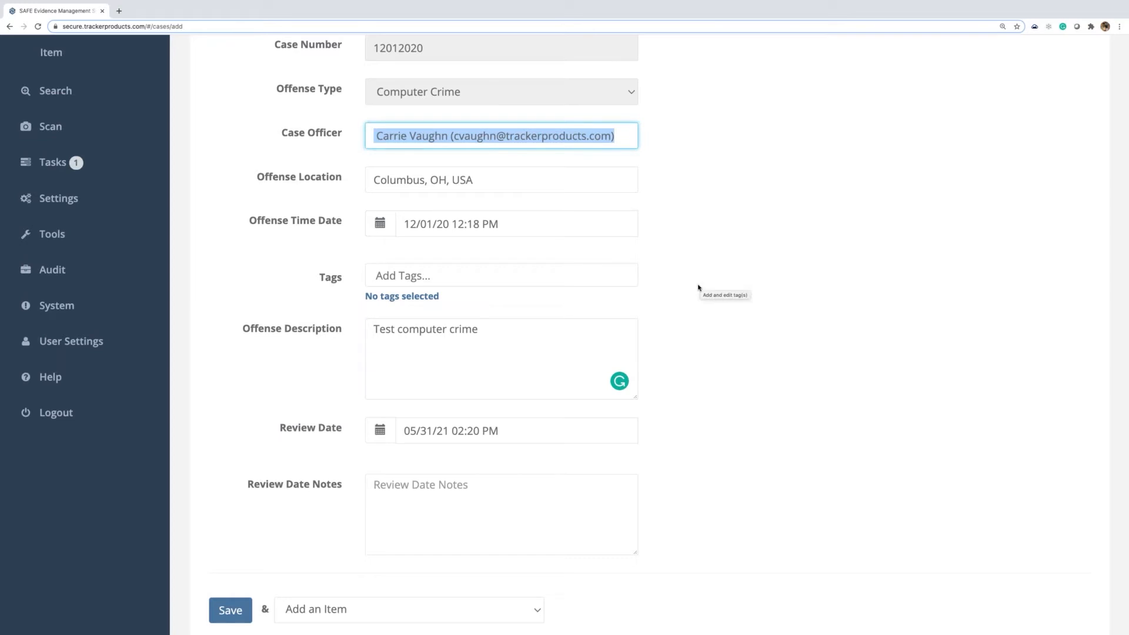
left_click(728, 351)
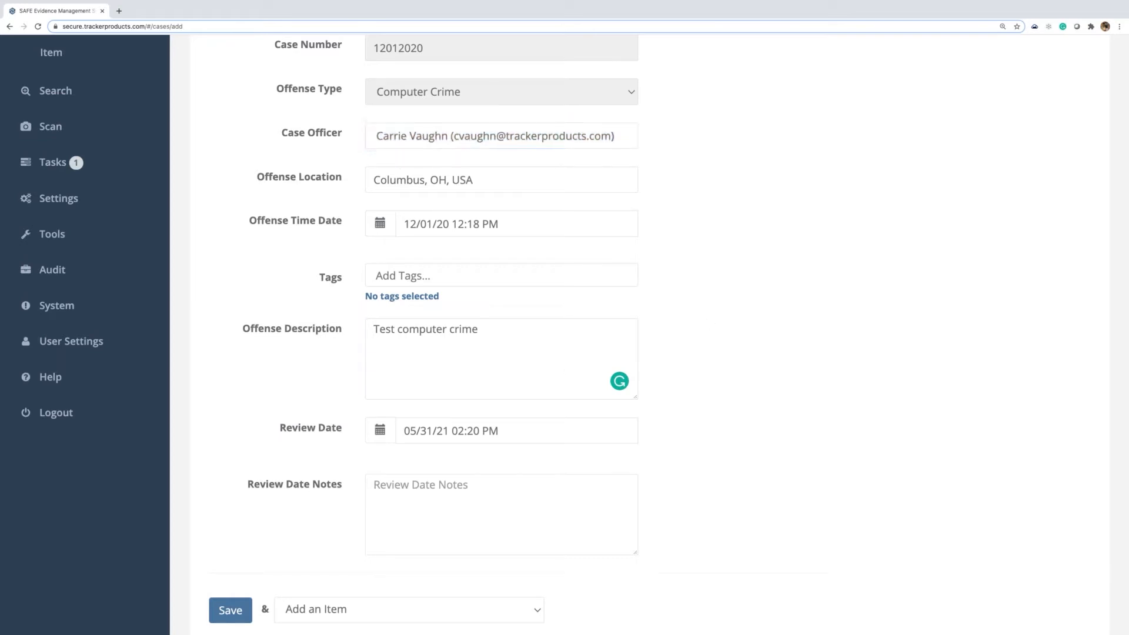
left_click_drag(277, 431, 339, 433)
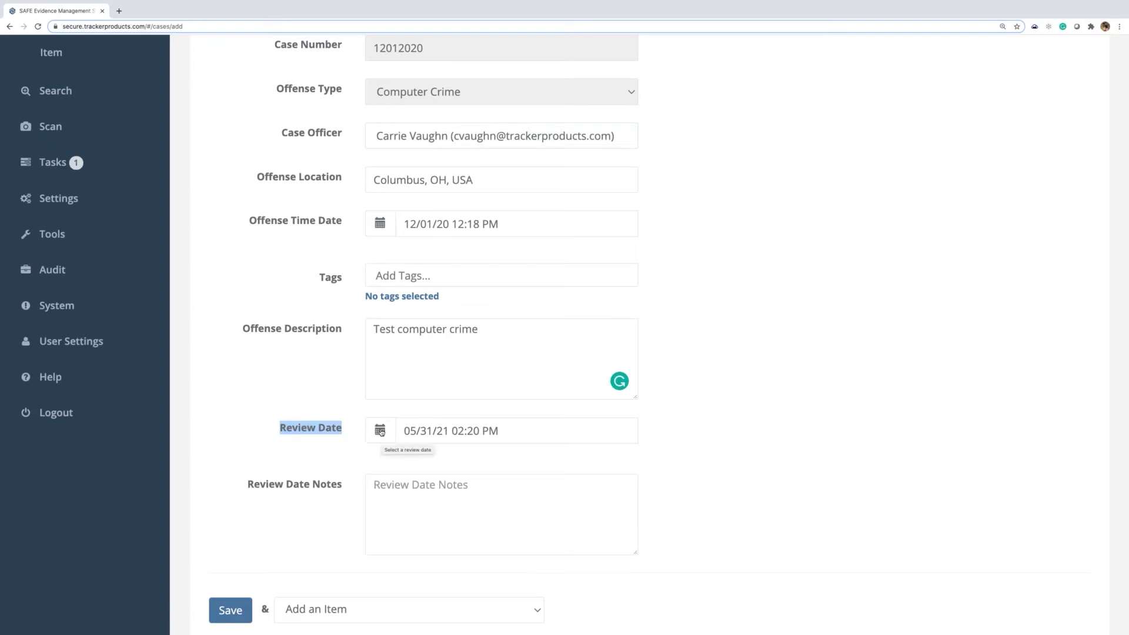
left_click(380, 431)
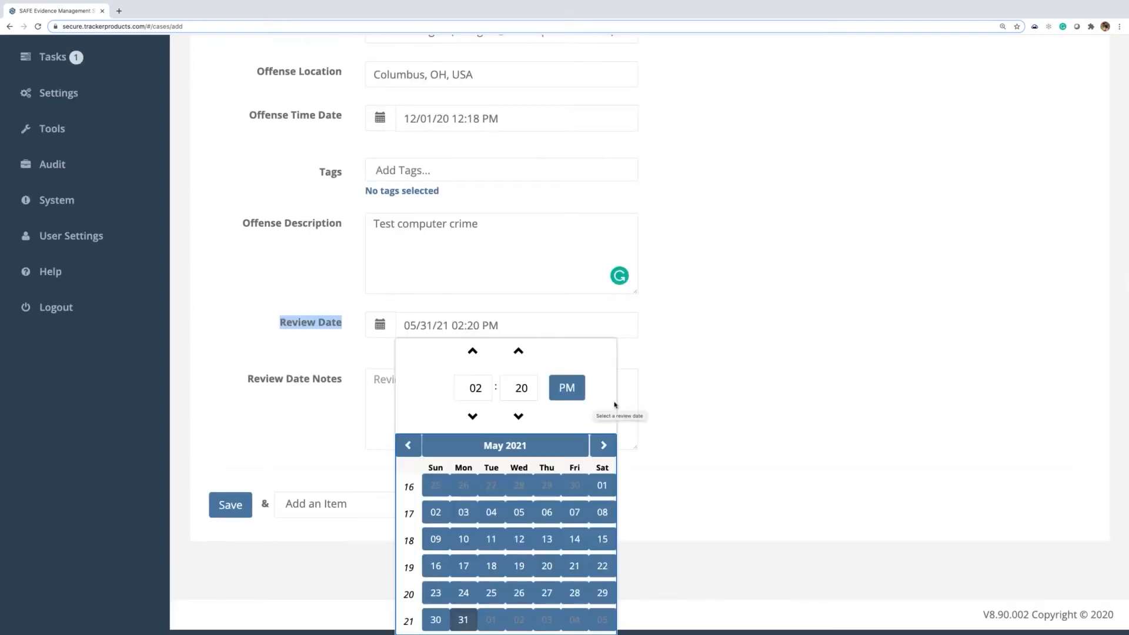
left_click(746, 378)
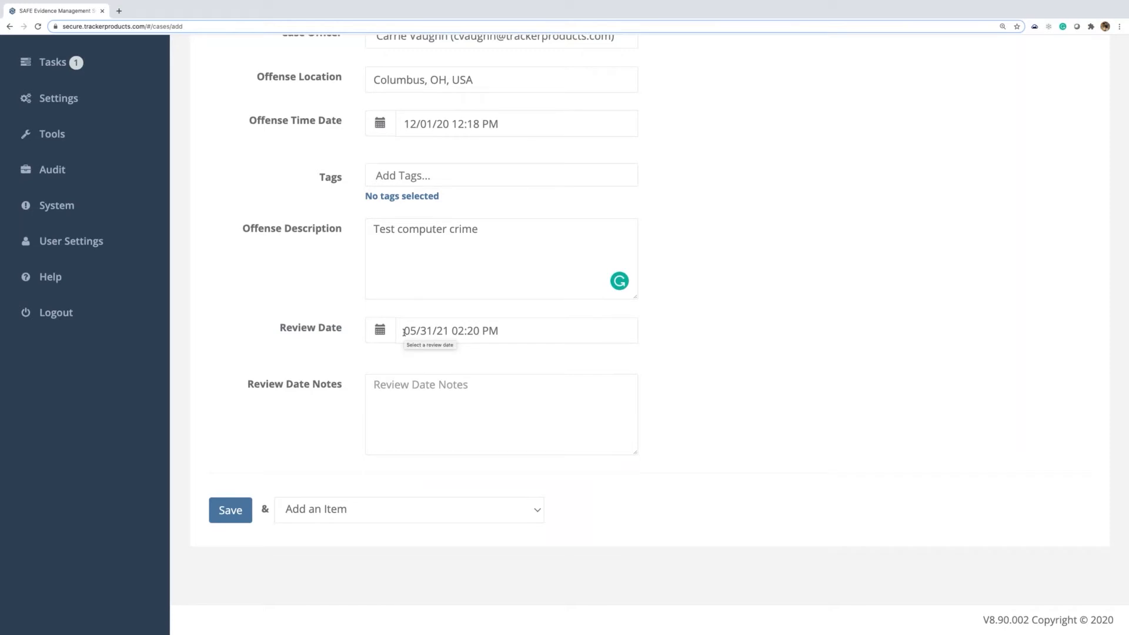
scroll(769, 318, "up", 2)
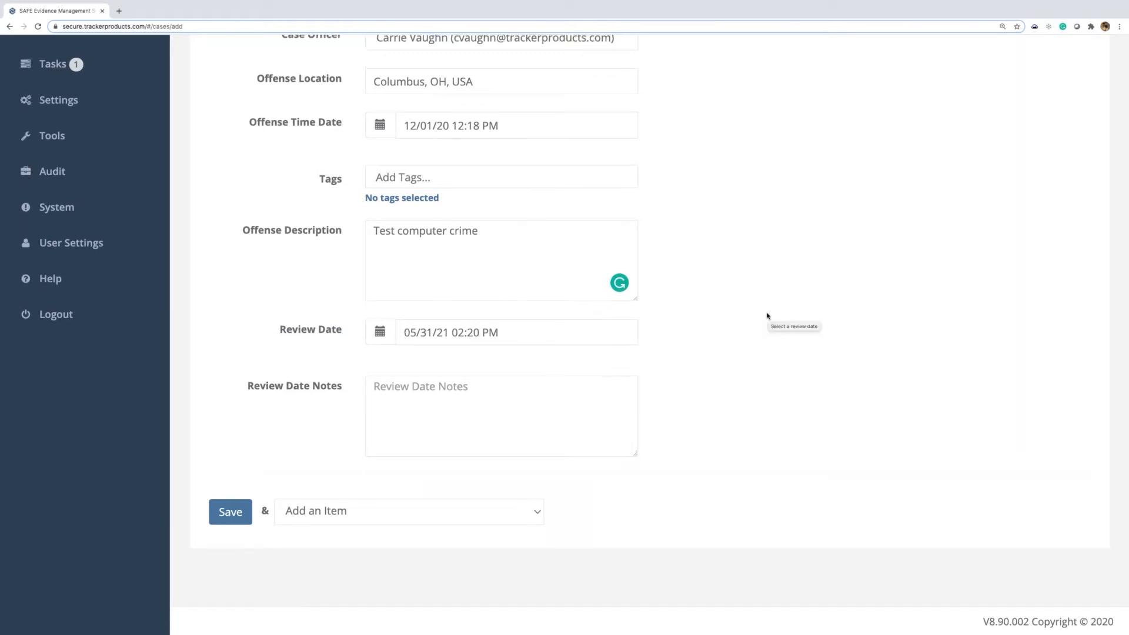
- Replace the new case's case officer with another user found by first name
scroll(767, 316, "up", 2)
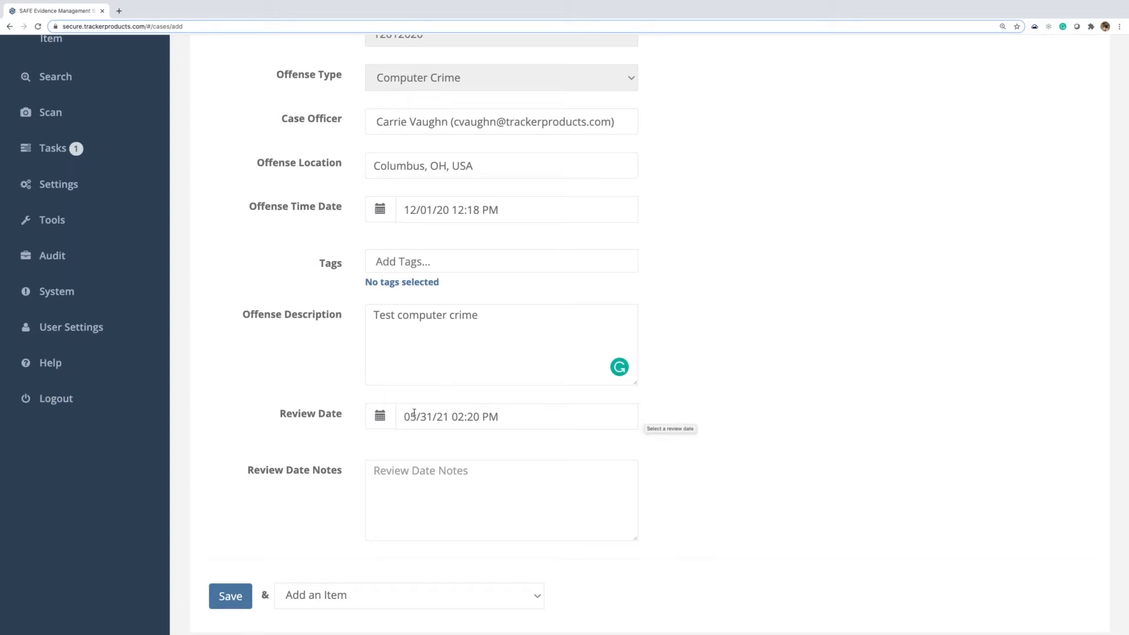
left_click_drag(280, 416, 341, 416)
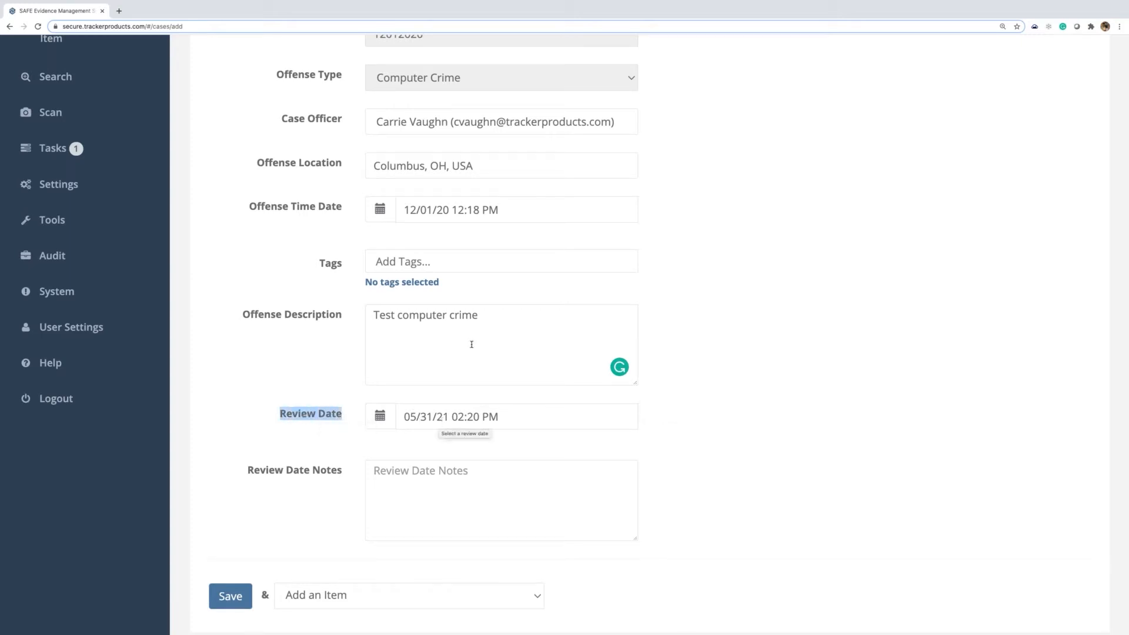
left_click_drag(617, 122, 368, 118)
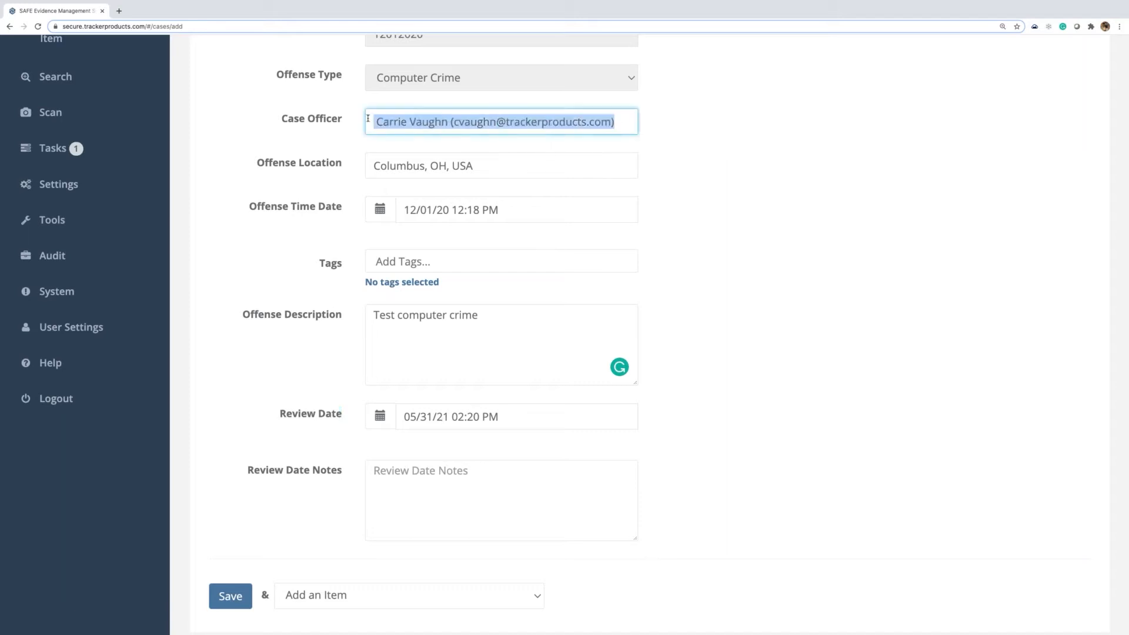
type("beth")
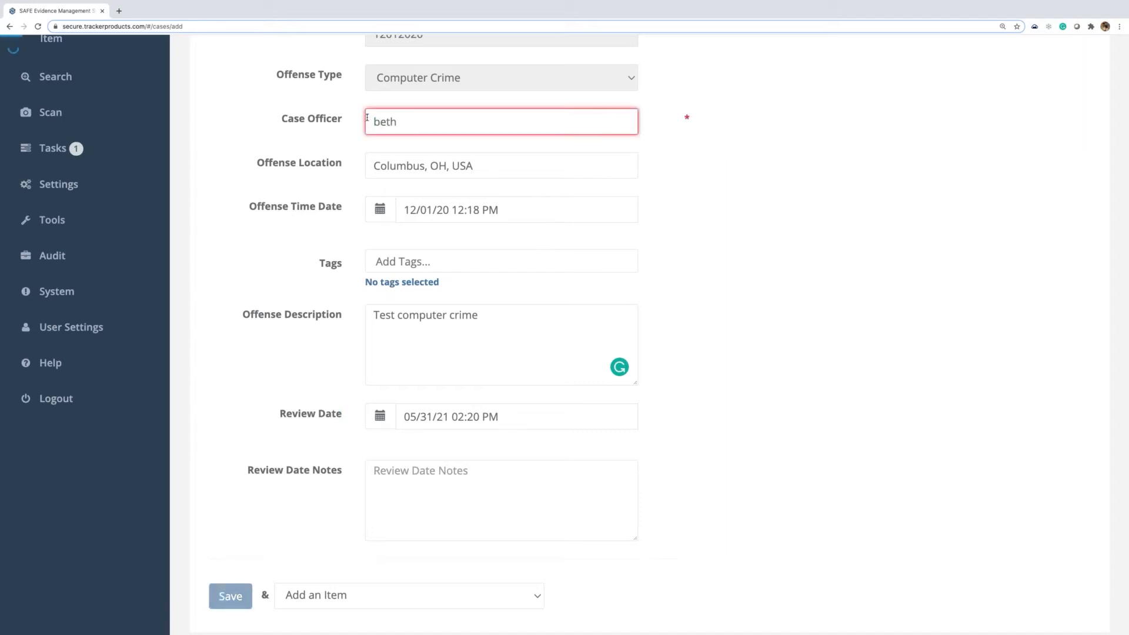
left_click(405, 152)
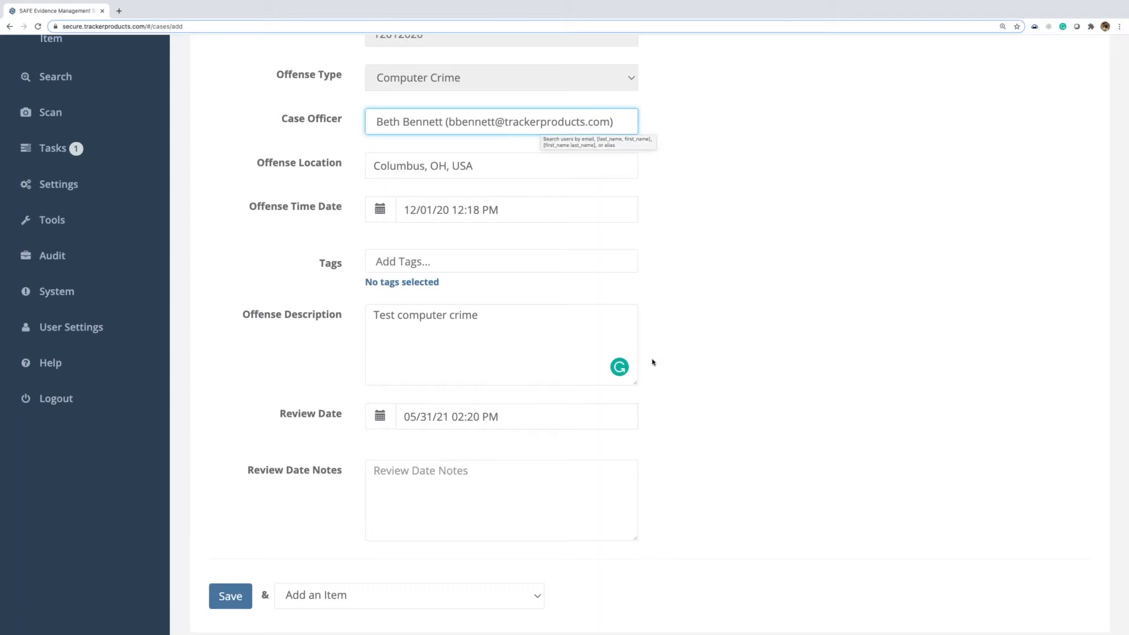
triple_click(349, 122)
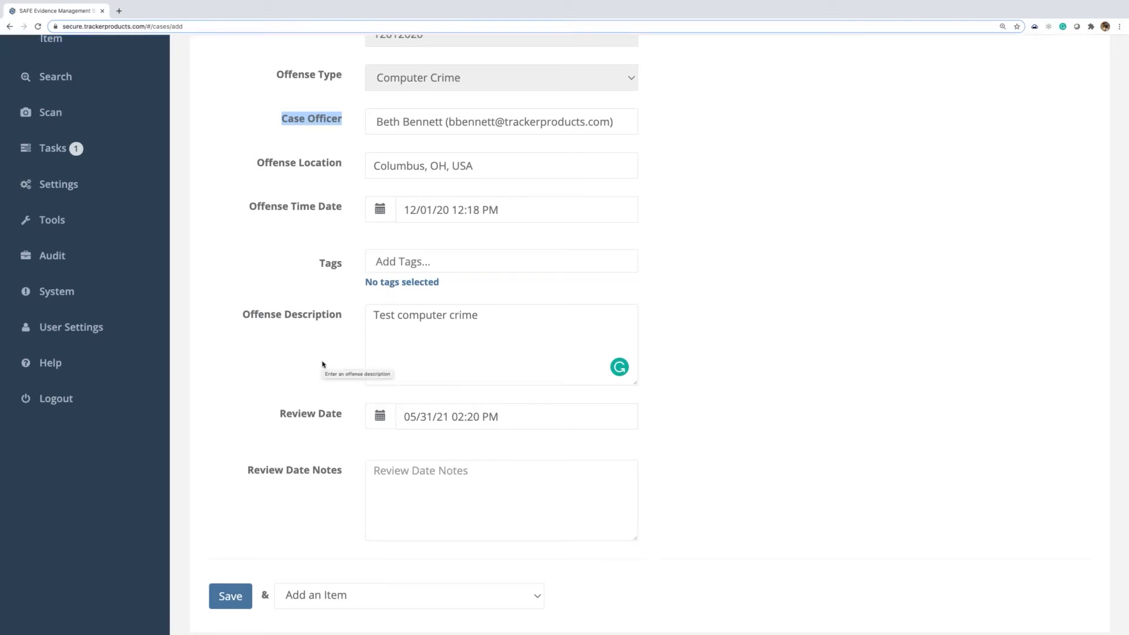
- Save the new case with View Added Case as the follow-up action
left_click(302, 595)
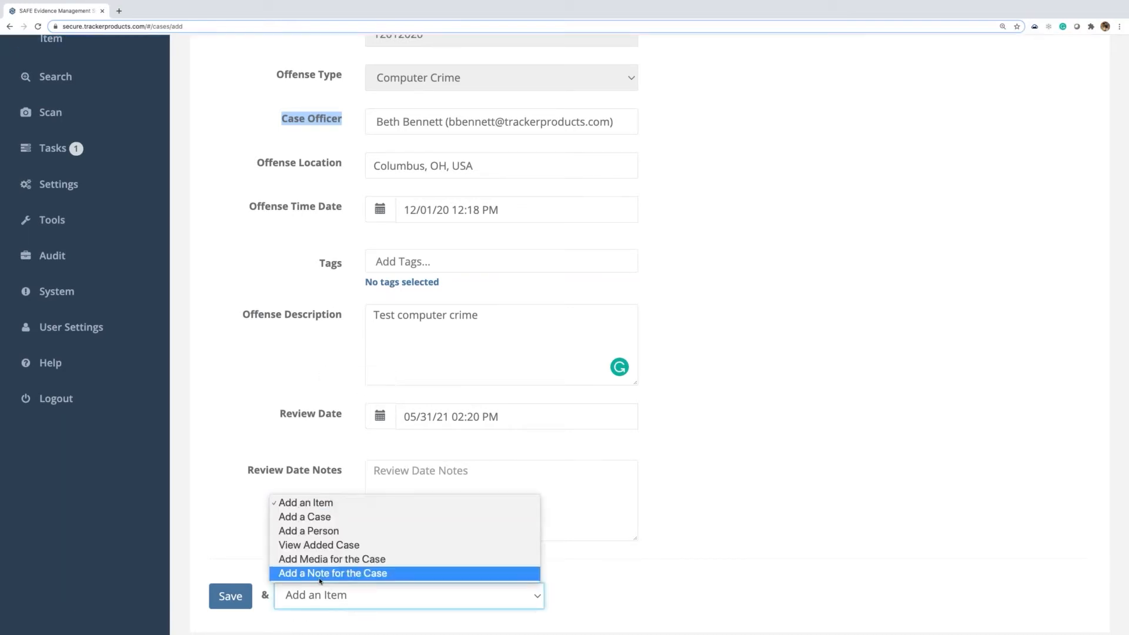
left_click(329, 545)
left_click(229, 597)
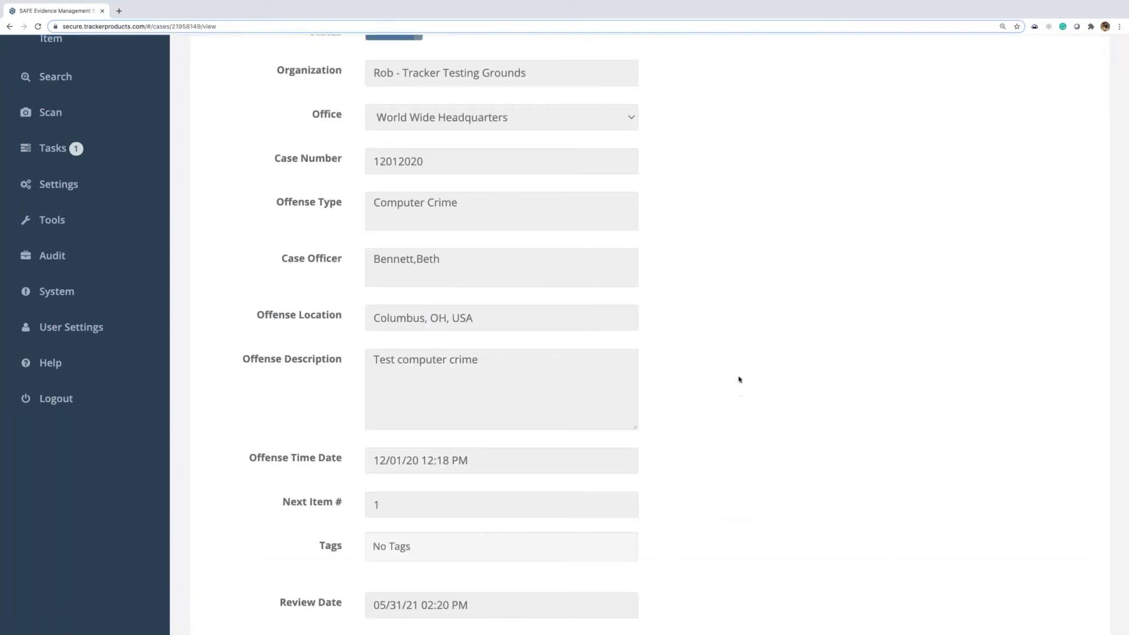
- Examine the saved case's basic information, from its status and case officer down to the review date and notes
scroll(713, 331, "up", 3)
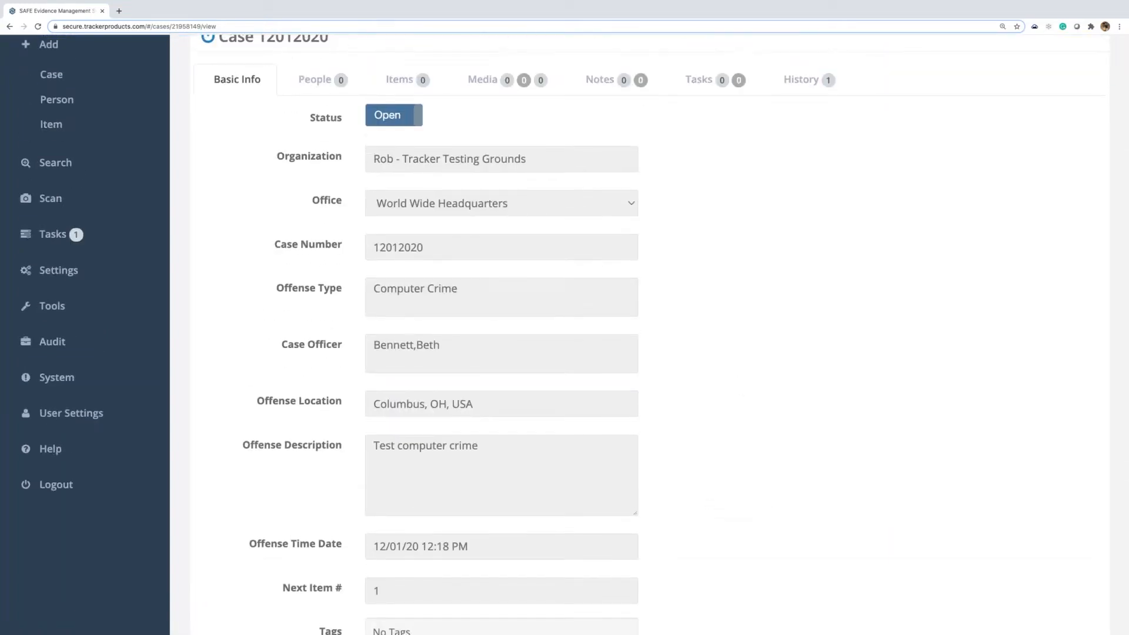
scroll(426, 173, "up", 3)
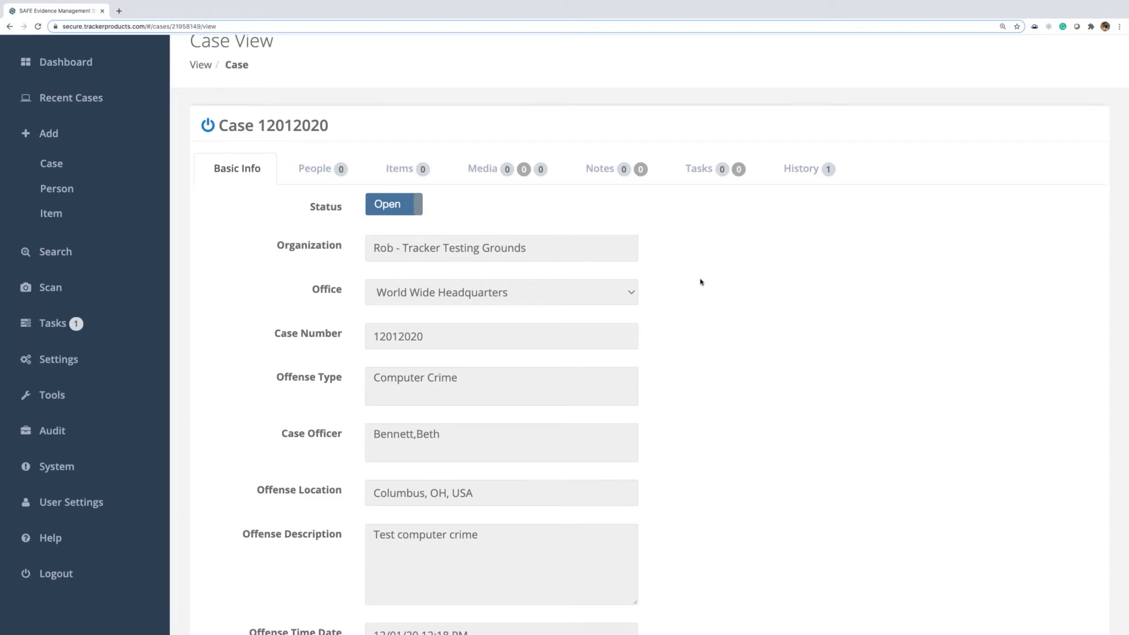
scroll(700, 282, "up", 1)
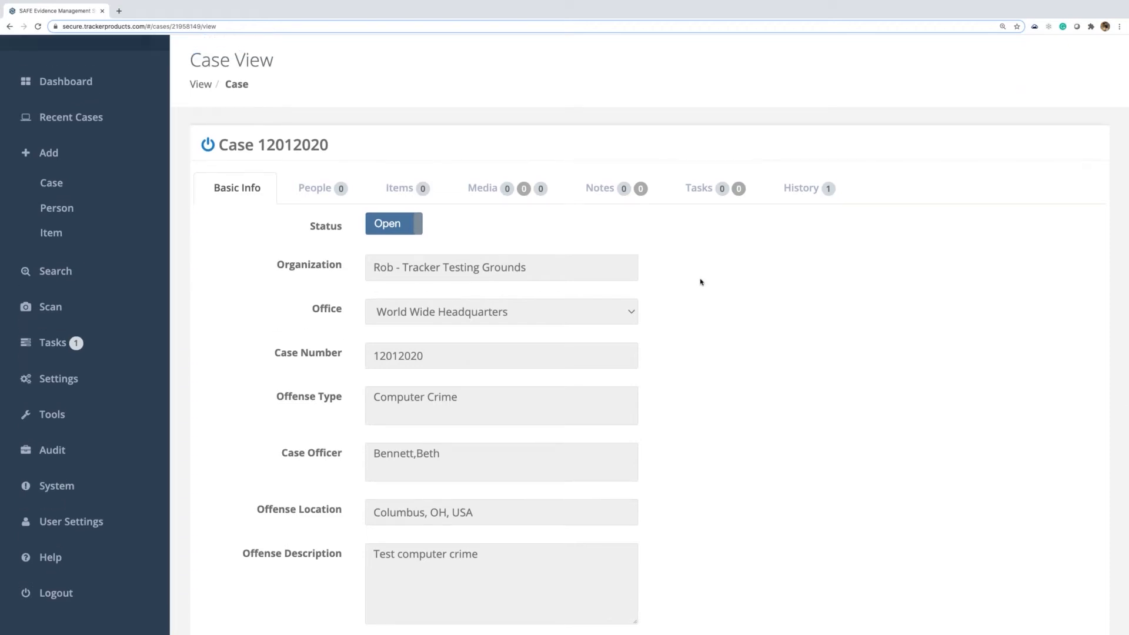
scroll(700, 282, "down", 5)
scroll(700, 282, "down", 6)
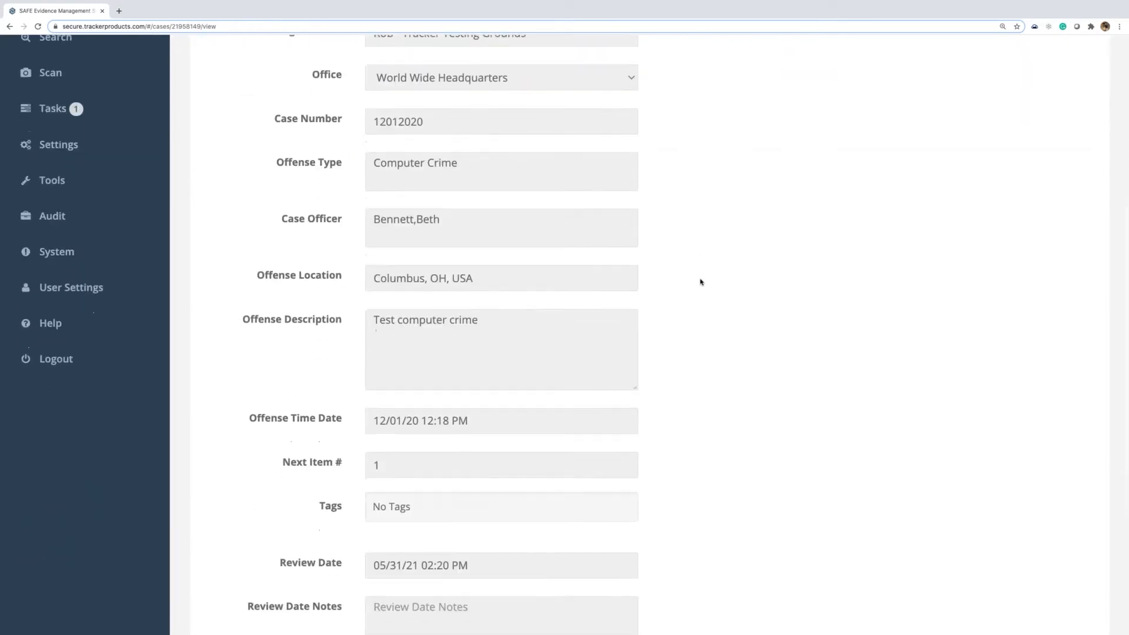
scroll(702, 282, "down", 1)
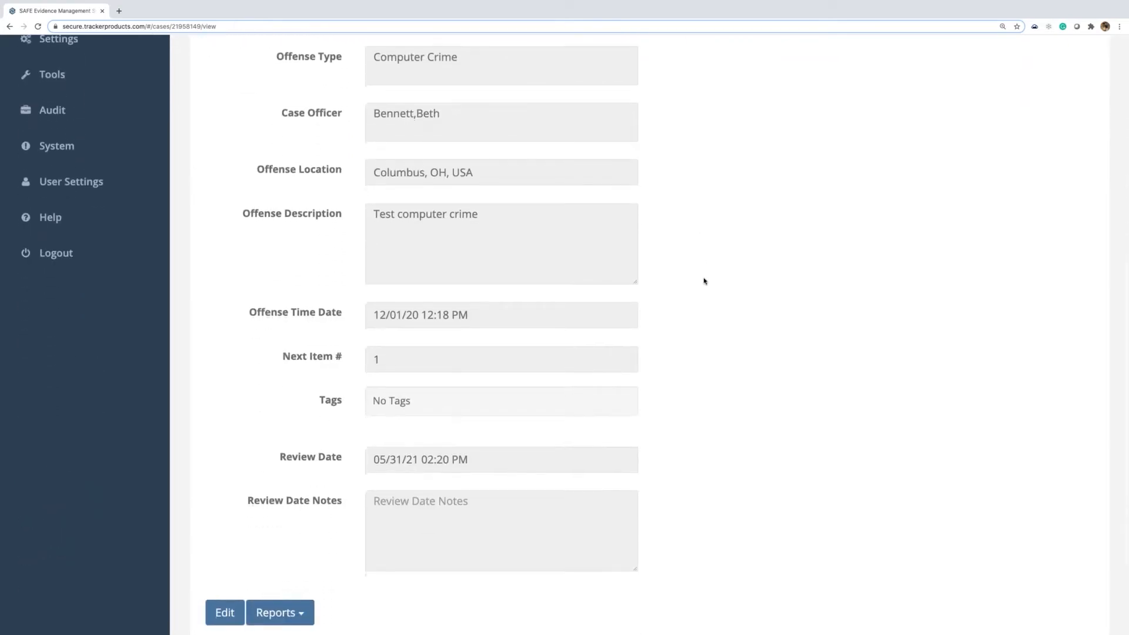
scroll(704, 281, "down", 1)
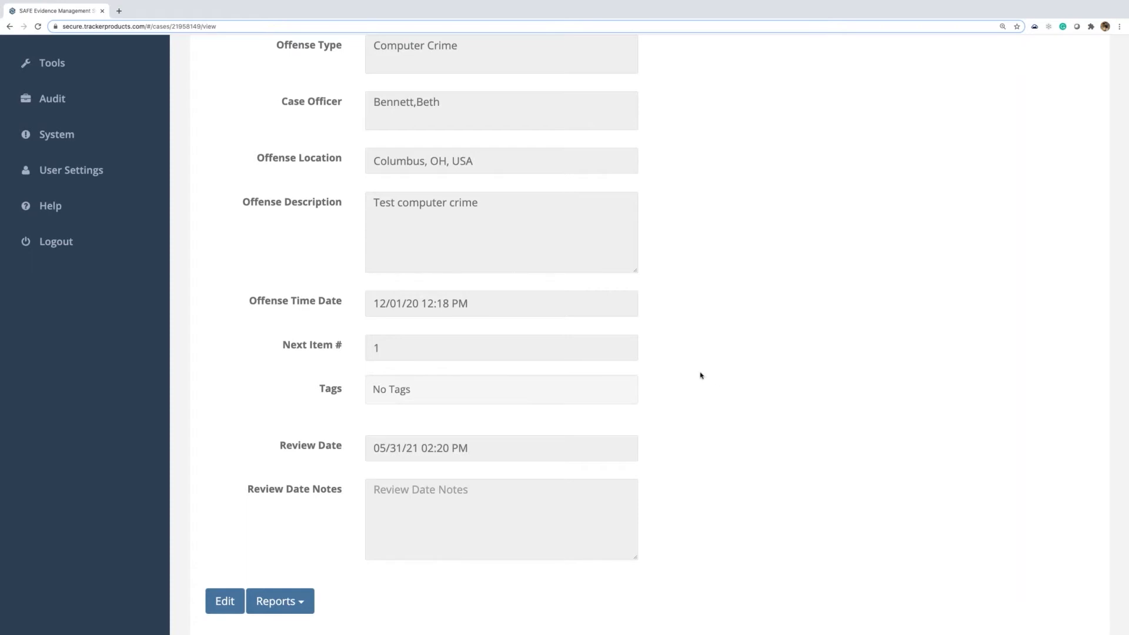
scroll(699, 374, "up", 2)
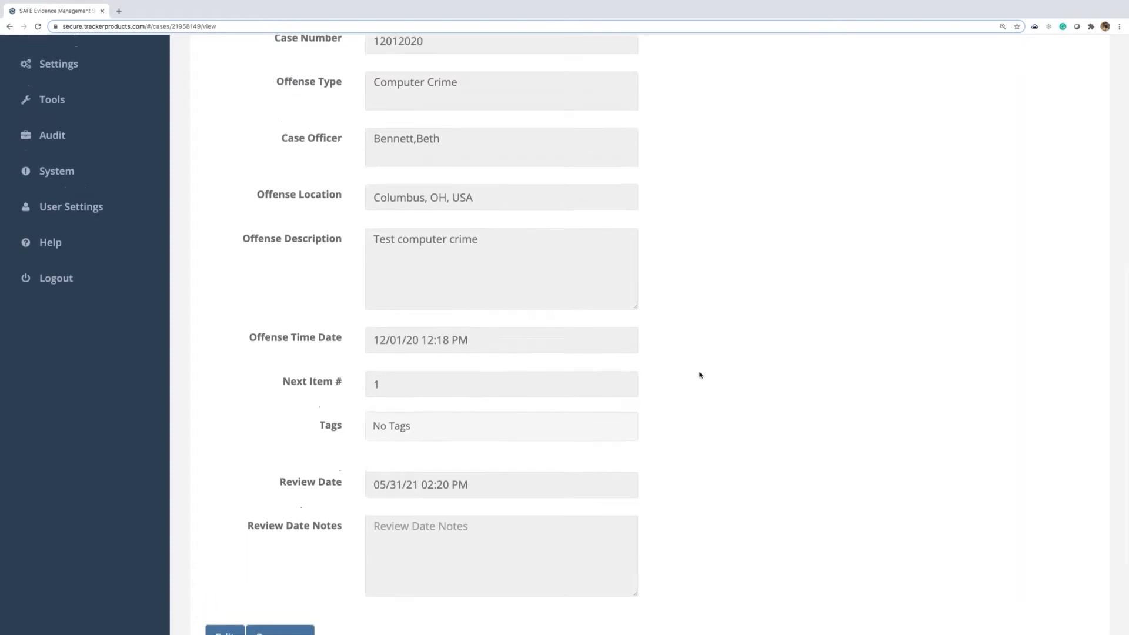
scroll(700, 375, "up", 10)
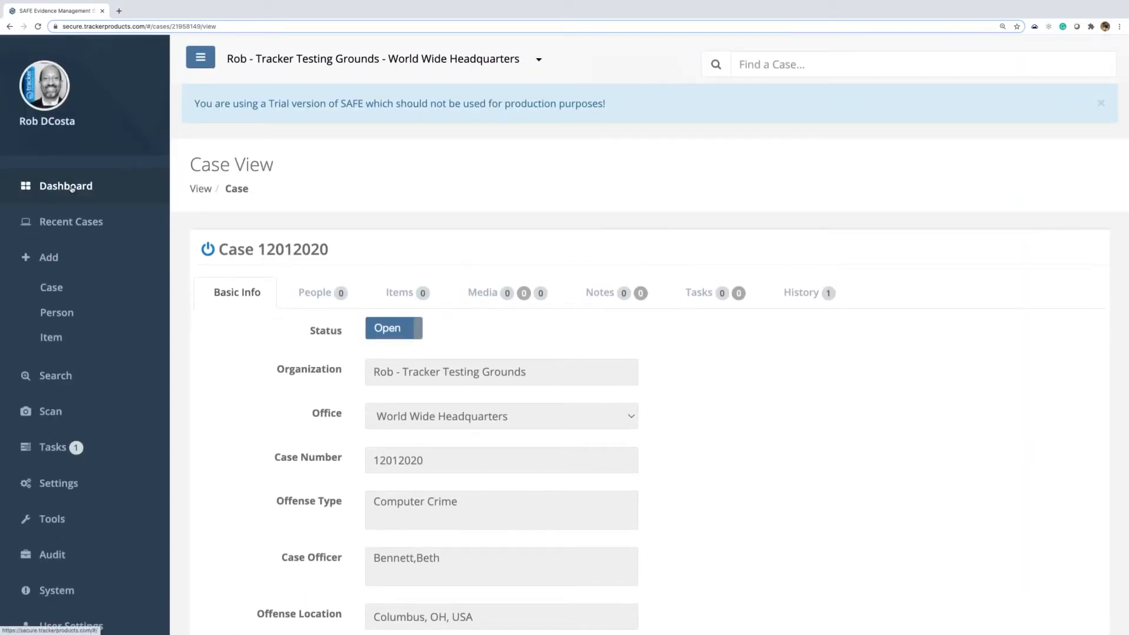
- Add the Org In v/s Disposed (Graph) widget to the dashboard
left_click(69, 186)
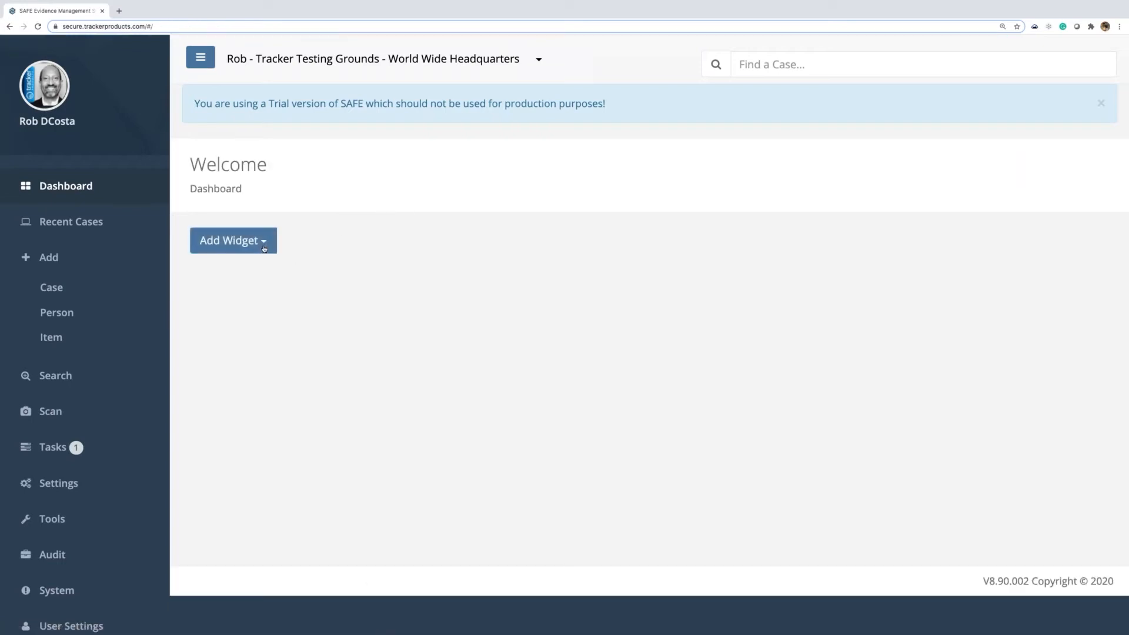
left_click(264, 249)
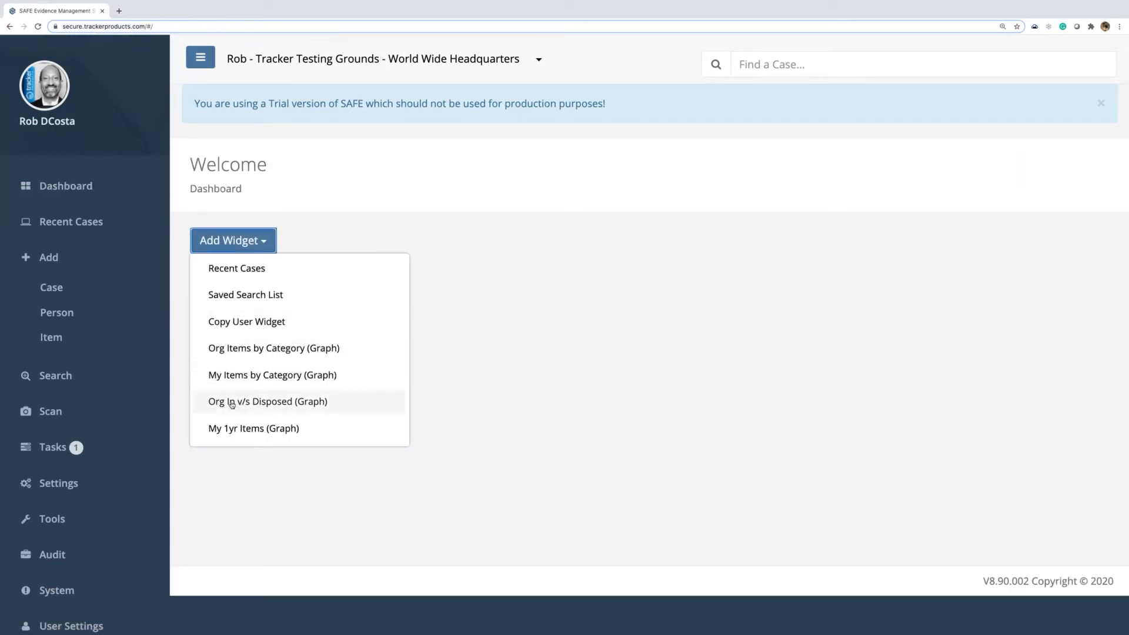
left_click(257, 402)
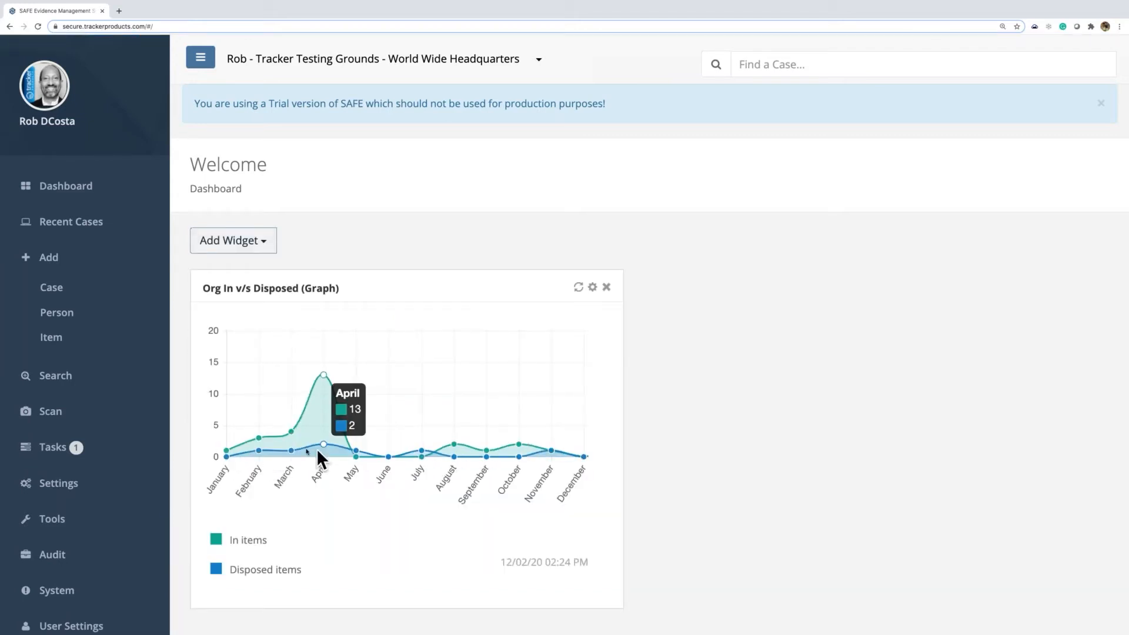
- Add the * Auto Dispo (Next Review Date) Stats v1.1 widget to the dashboard
left_click(241, 242)
scroll(291, 333, "down", 5)
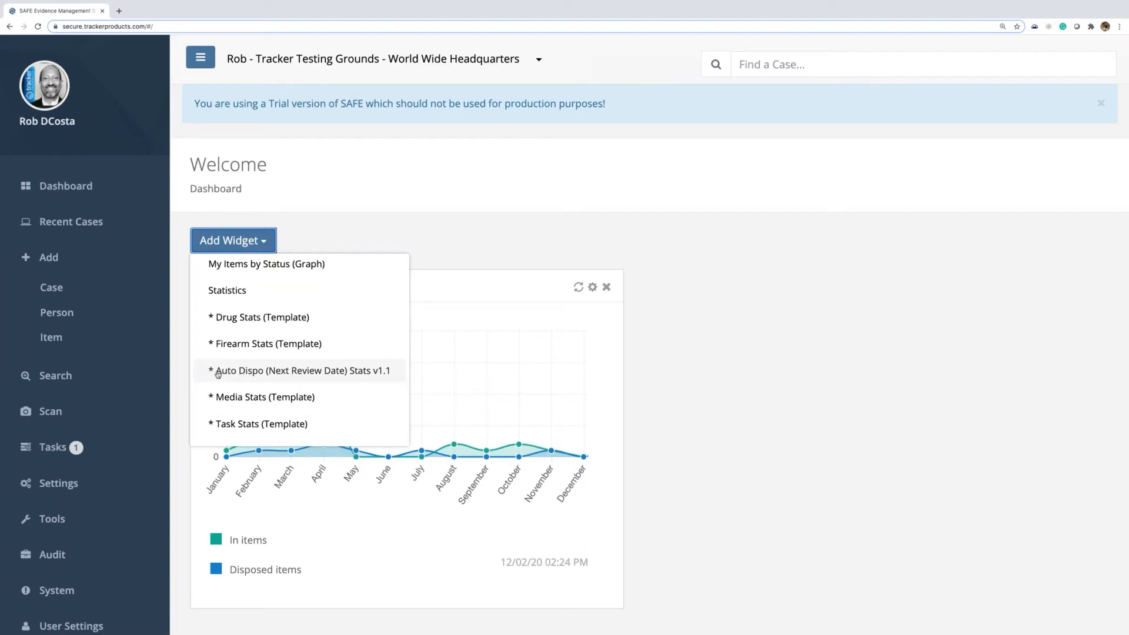
left_click(294, 371)
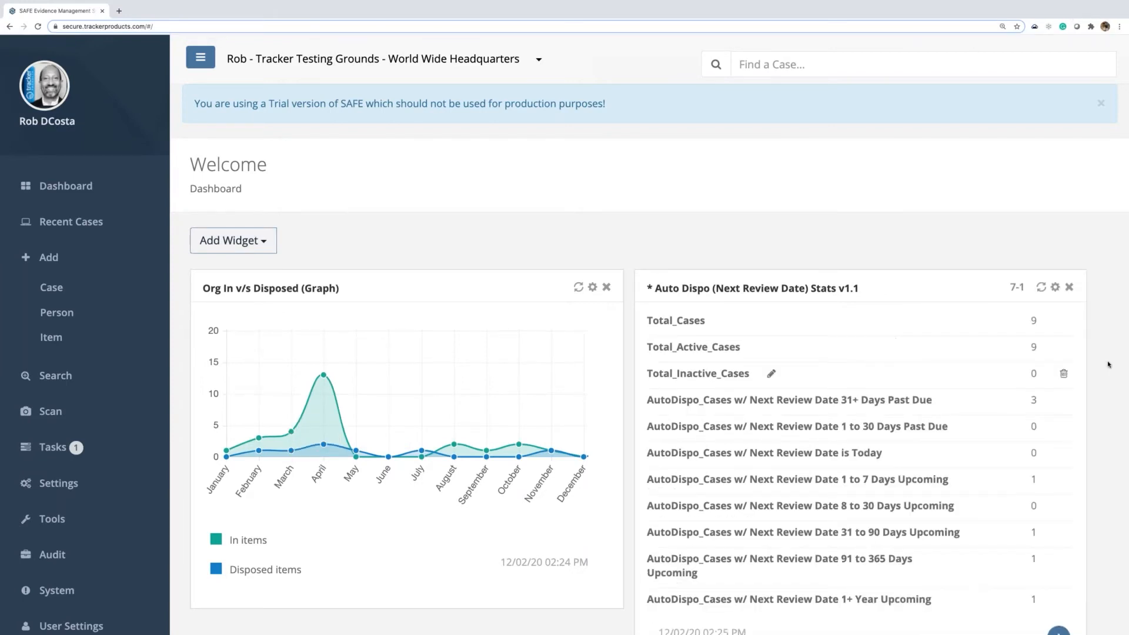
- Widen the Auto Dispo stats widget so its statistics have more room on the dashboard
scroll(1107, 364, "down", 1)
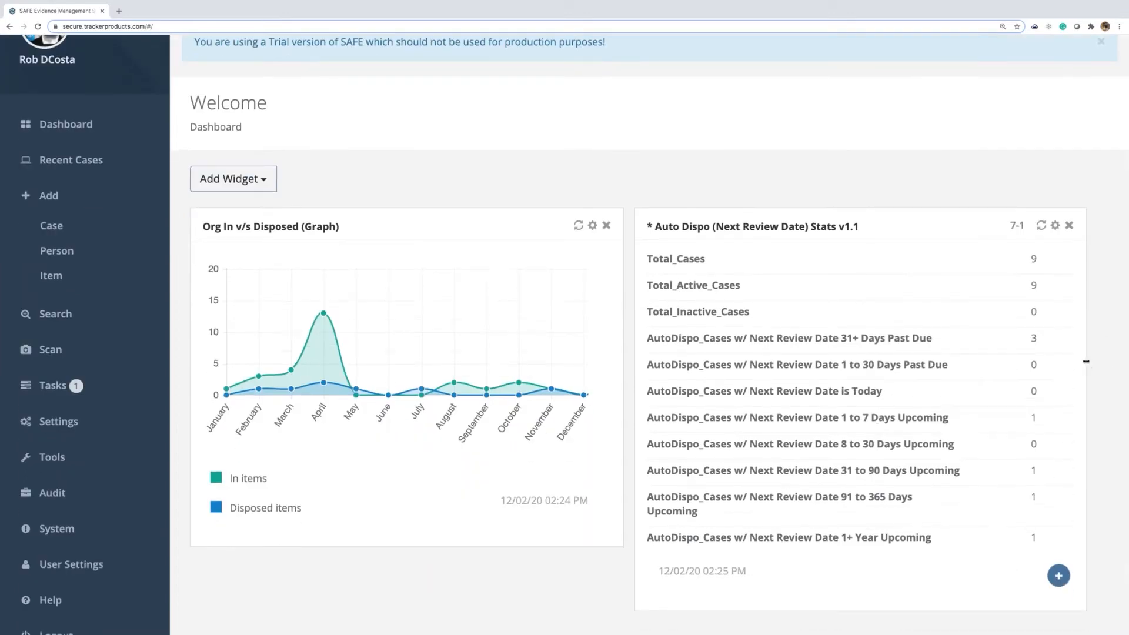
left_click_drag(1102, 364, 1113, 363)
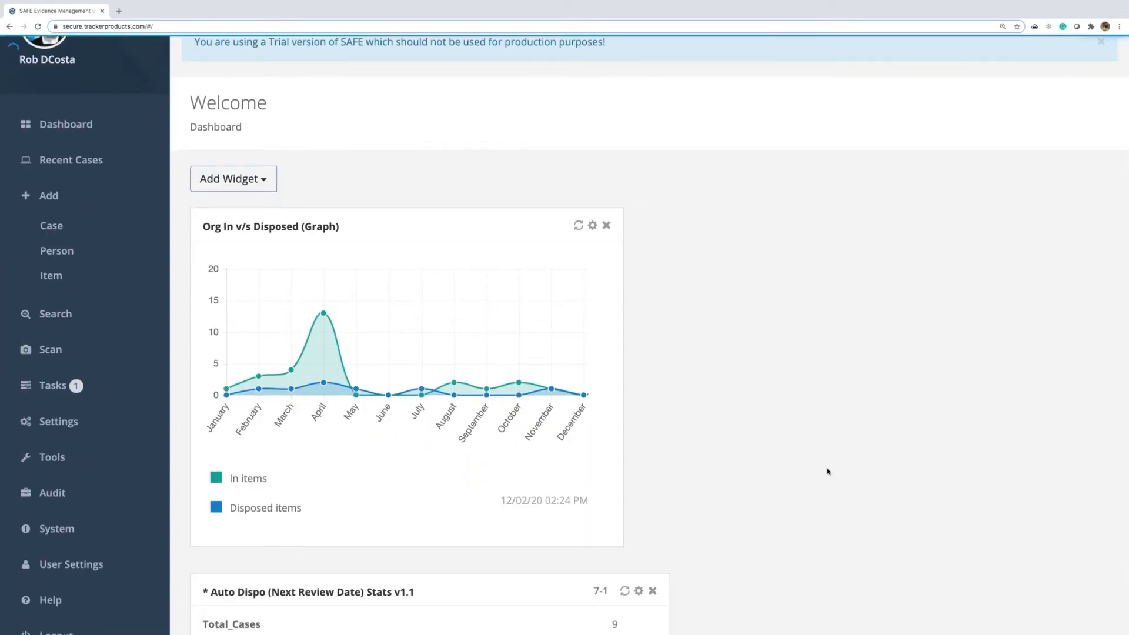
scroll(828, 471, "down", 7)
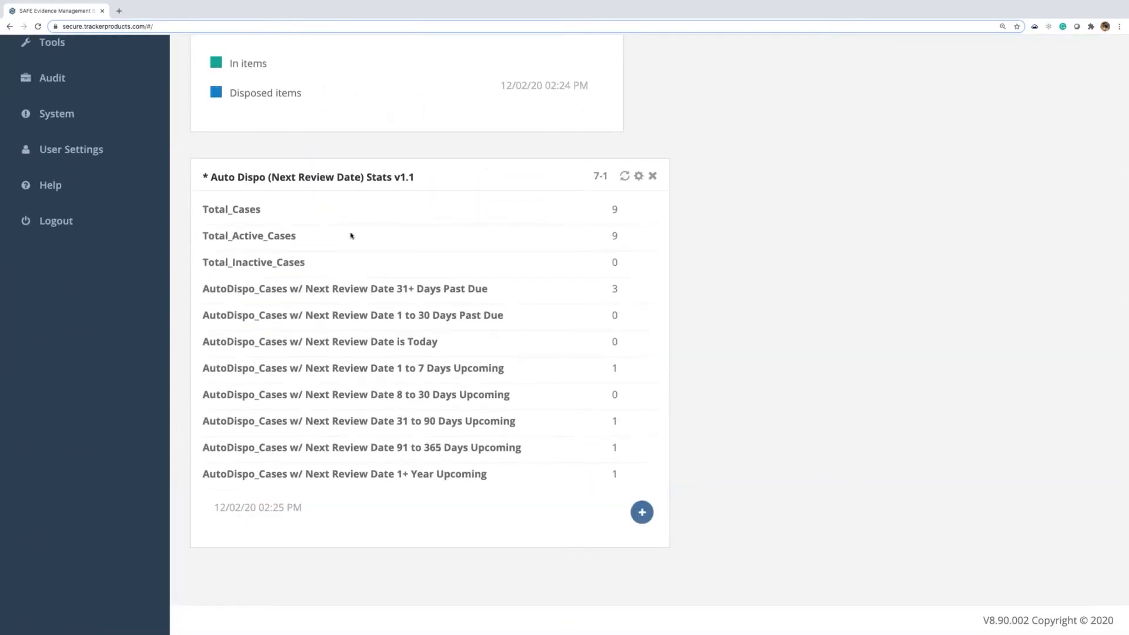
left_click_drag(668, 424, 770, 426)
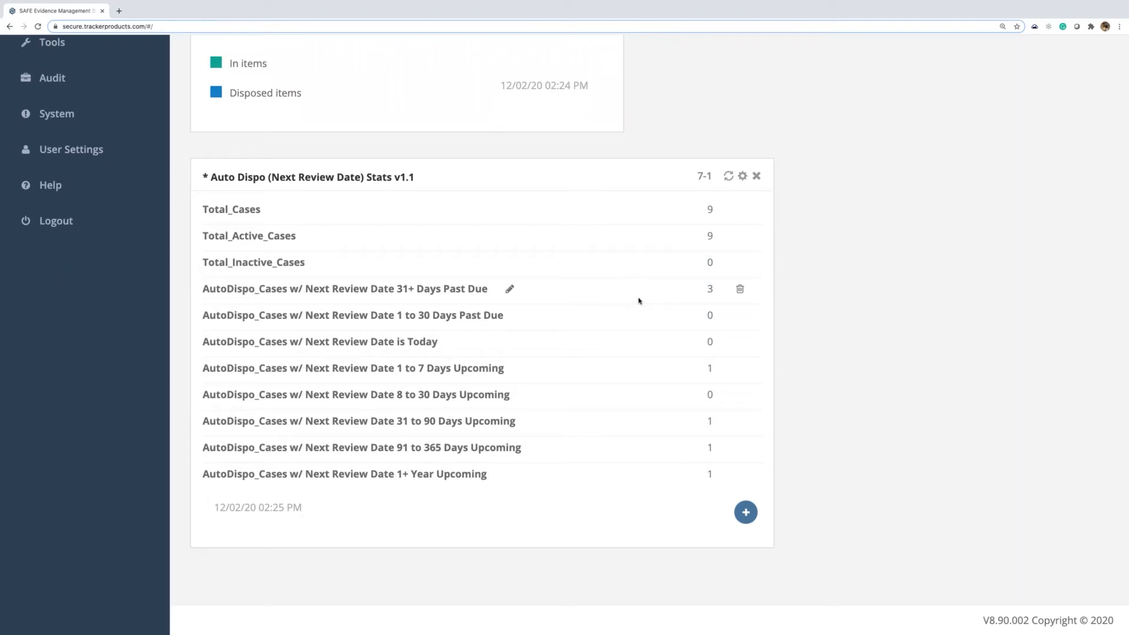
- Open the AutoDispo cases with a next review date 31+ days past due and examine all columns of the case list
left_click(710, 290)
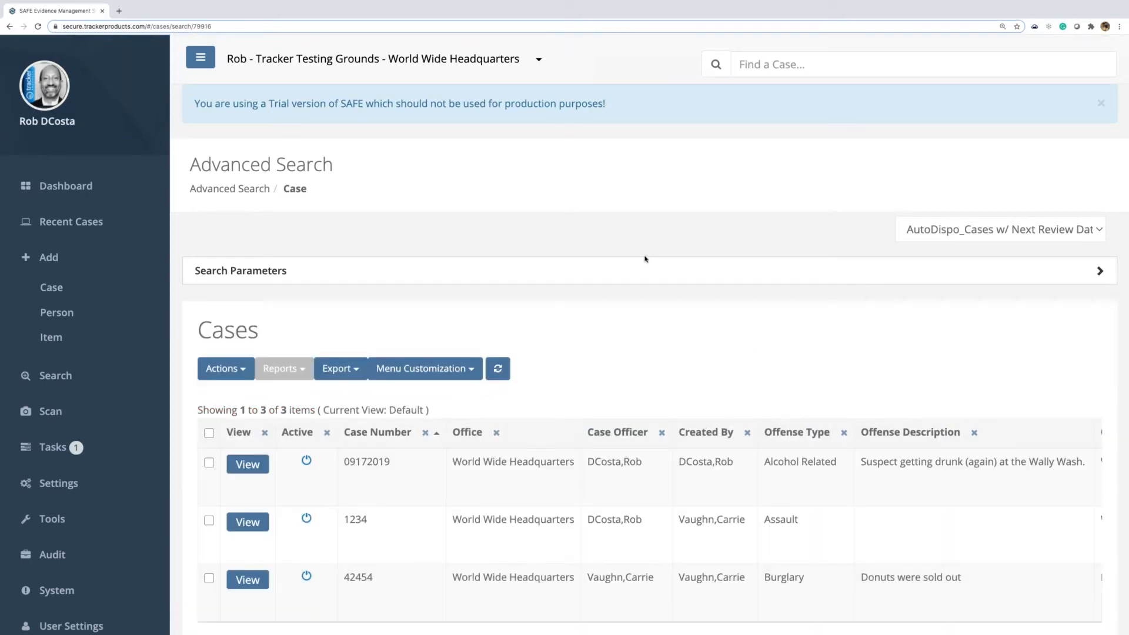
scroll(645, 259, "down", 1)
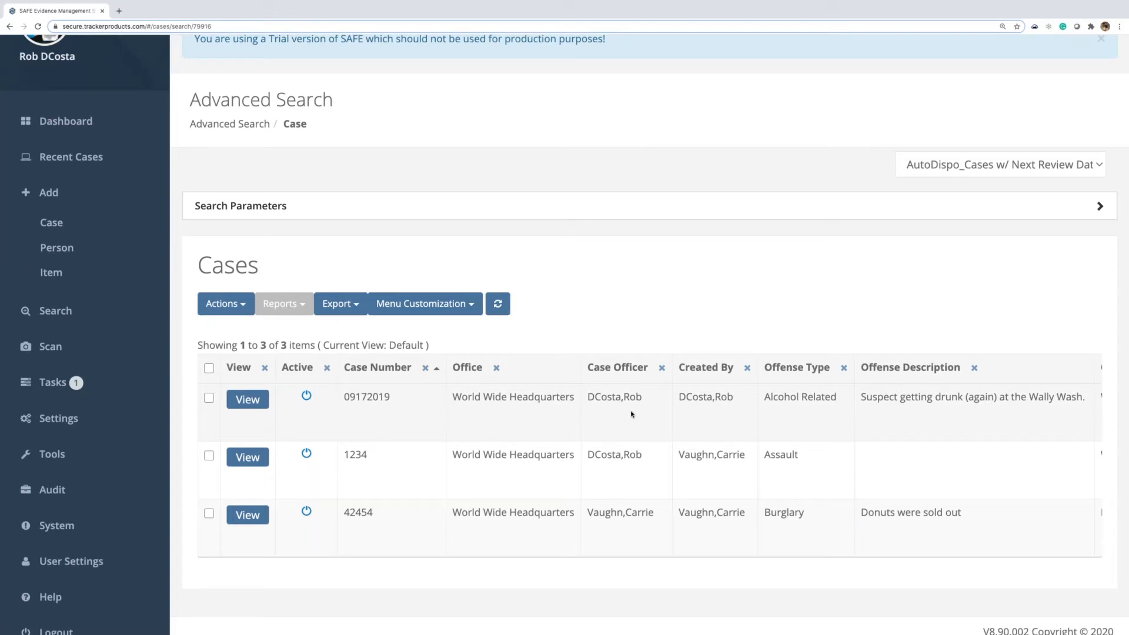
scroll(631, 414, "up", 1)
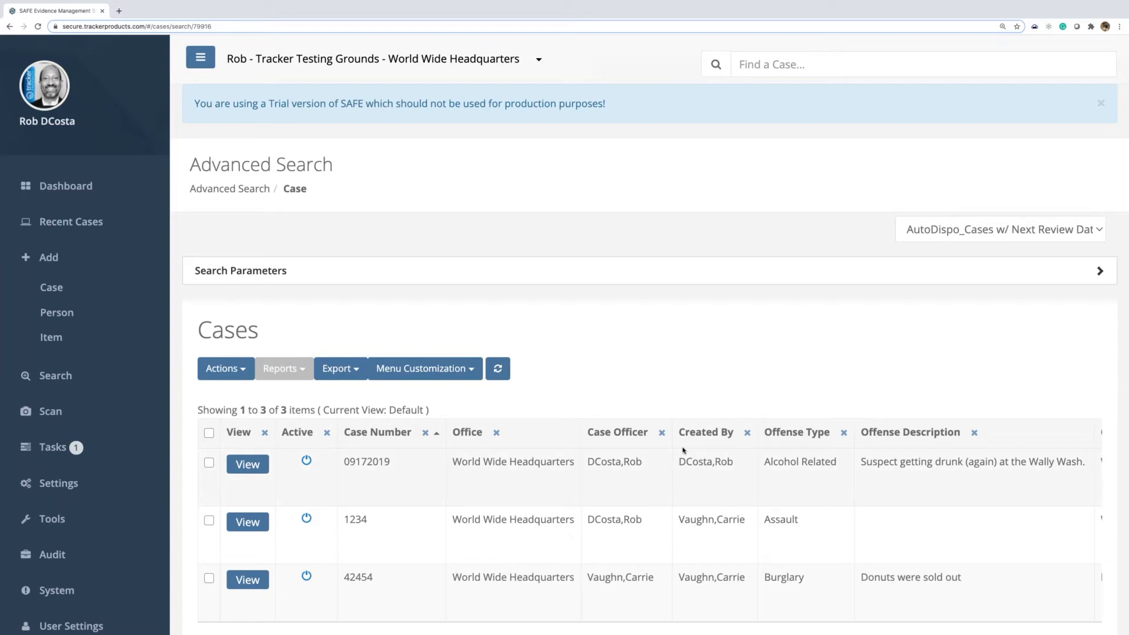
scroll(683, 451, "down", 3)
scroll(687, 370, "right", 5)
scroll(689, 442, "right", 7)
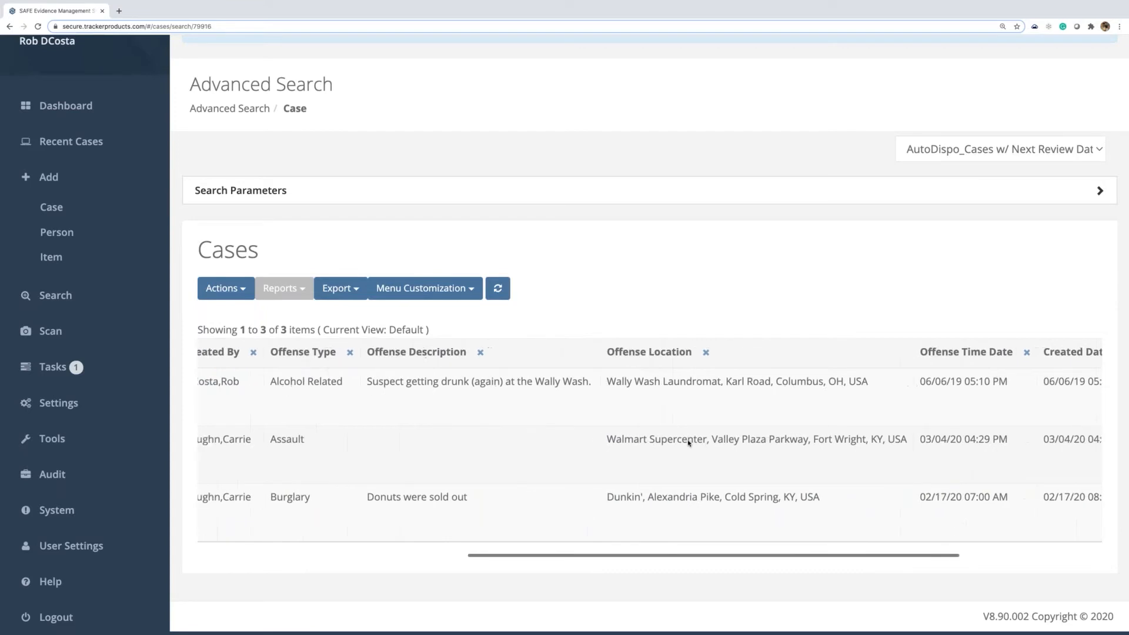
scroll(689, 442, "right", 2)
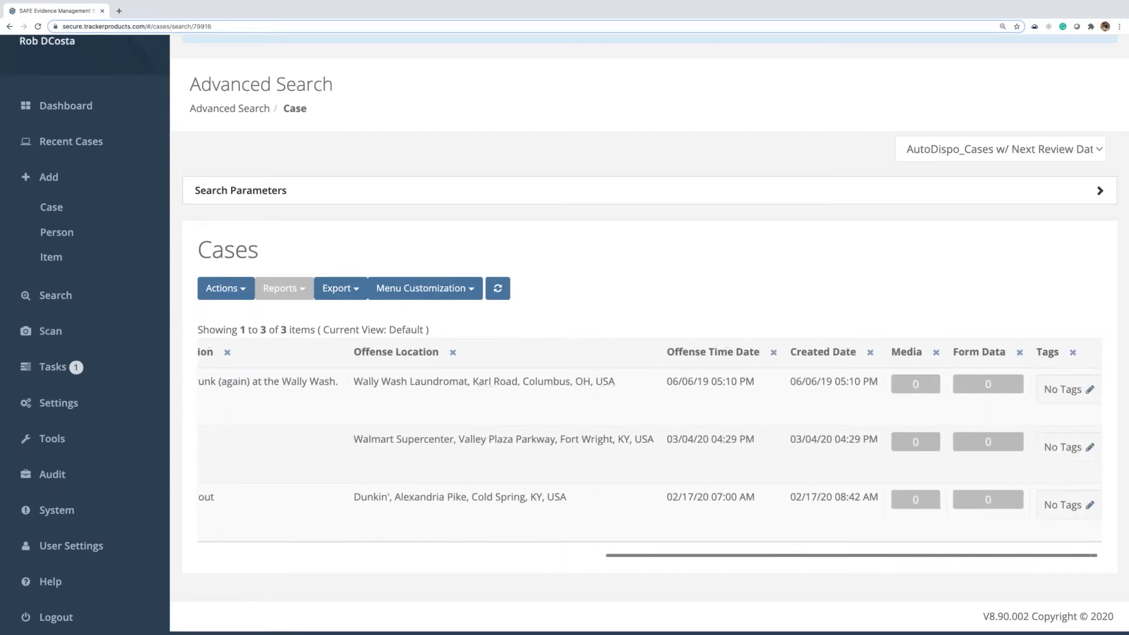
scroll(535, 420, "left", 10)
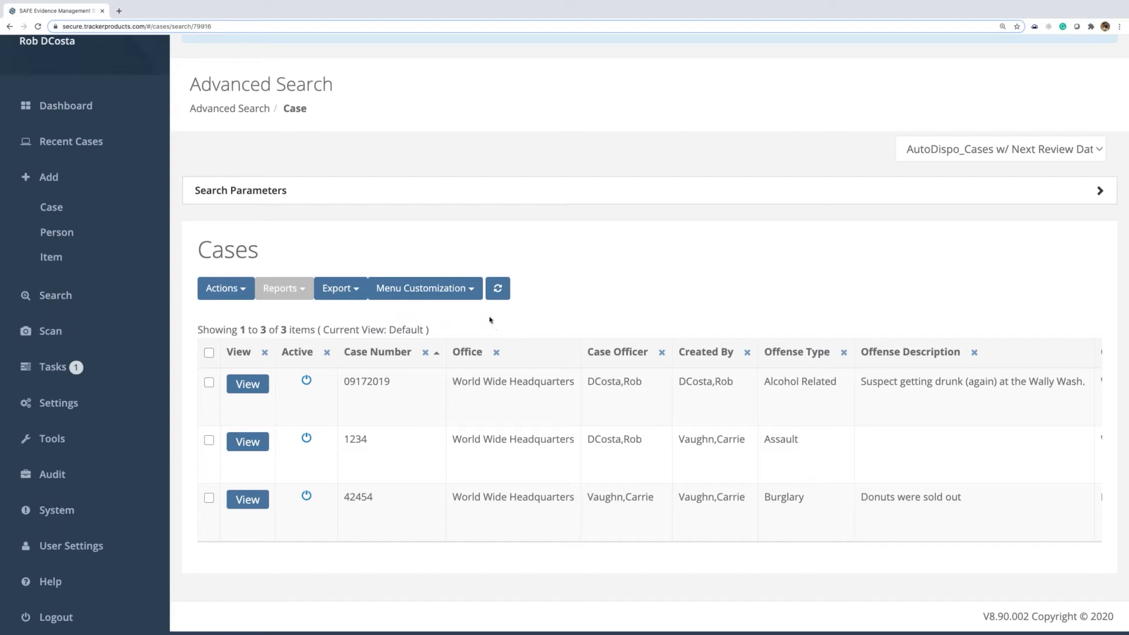
- Remove the Media, Form Data and Tags columns from the case list
left_click(465, 292)
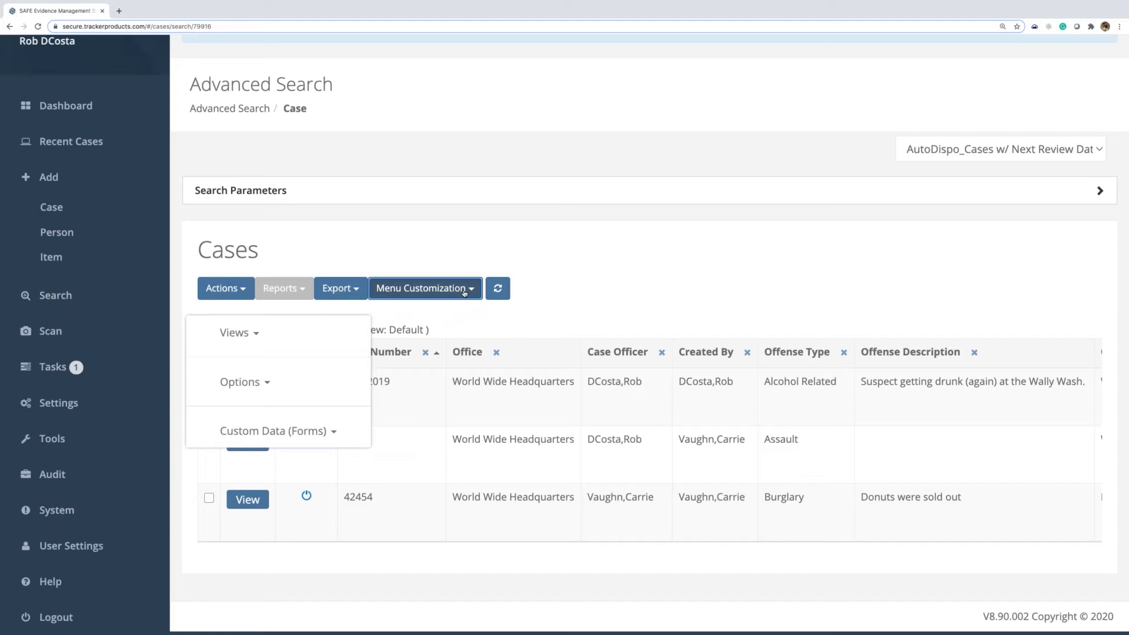
left_click(574, 295)
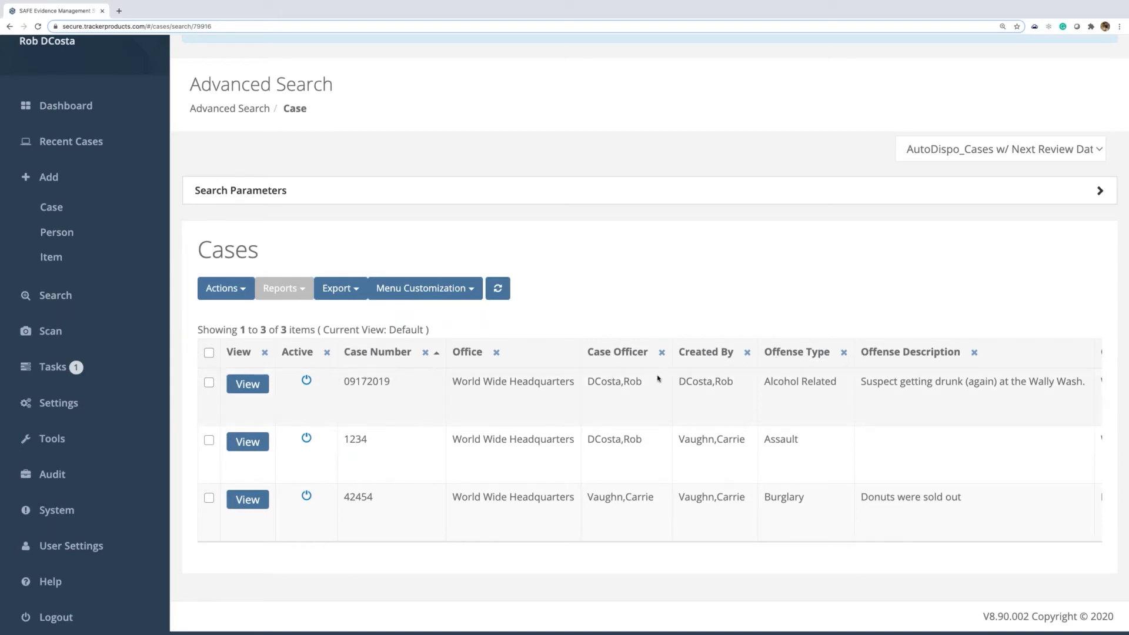
scroll(658, 379, "right", 10)
scroll(736, 402, "right", 1)
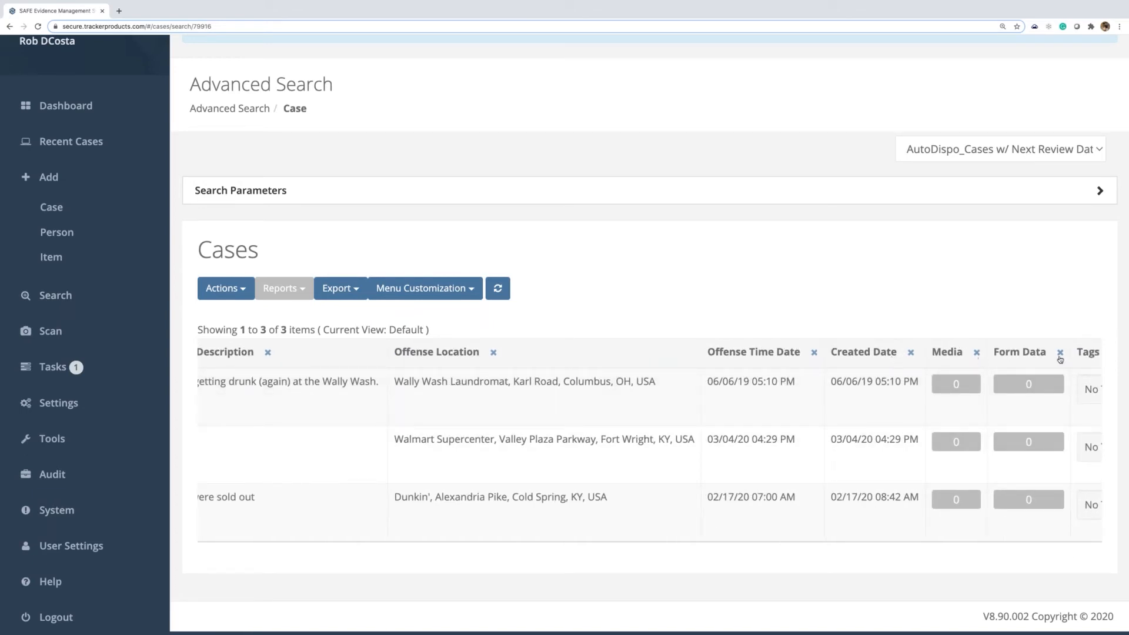
left_click(977, 354)
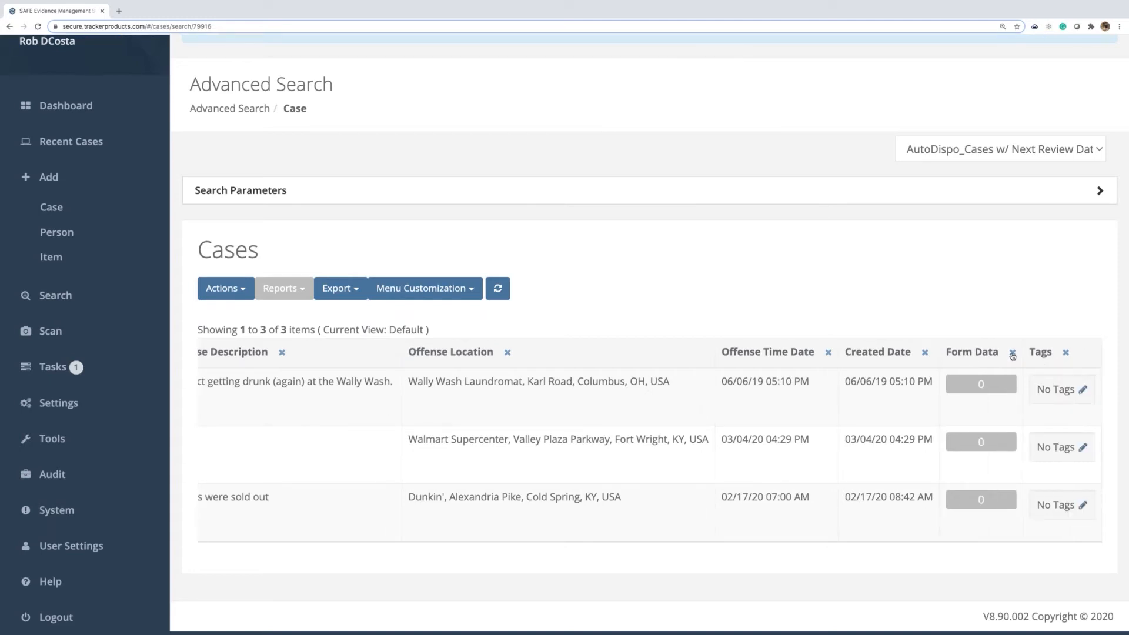
left_click(1012, 353)
left_click(1068, 352)
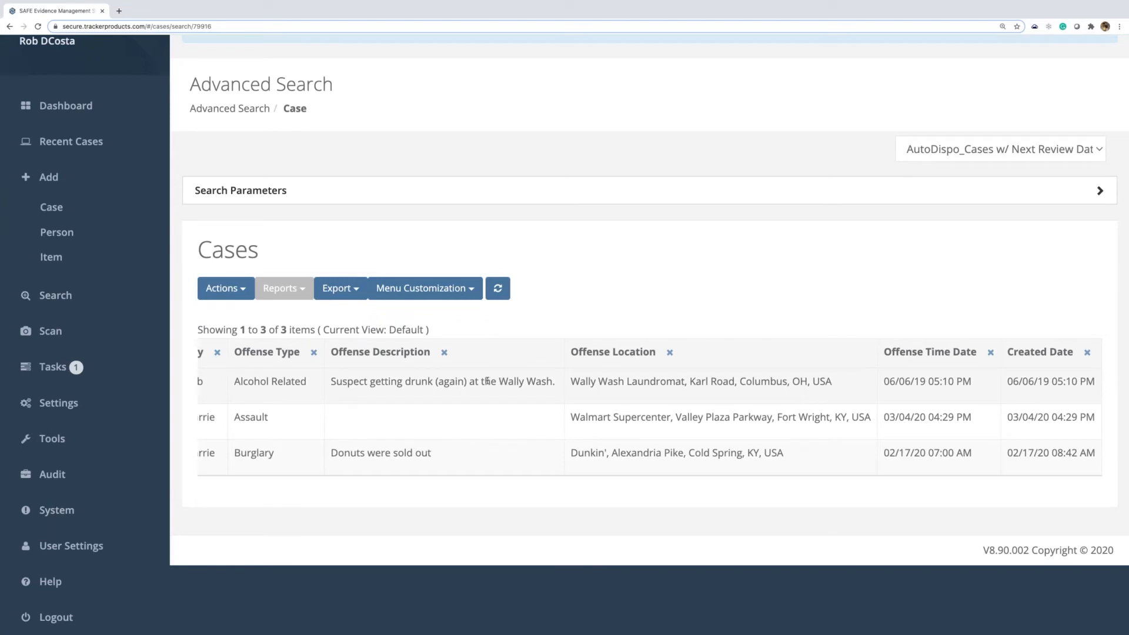
- Turn on the Review Date and Review Date Notes columns for the case list
scroll(487, 381, "left", 10)
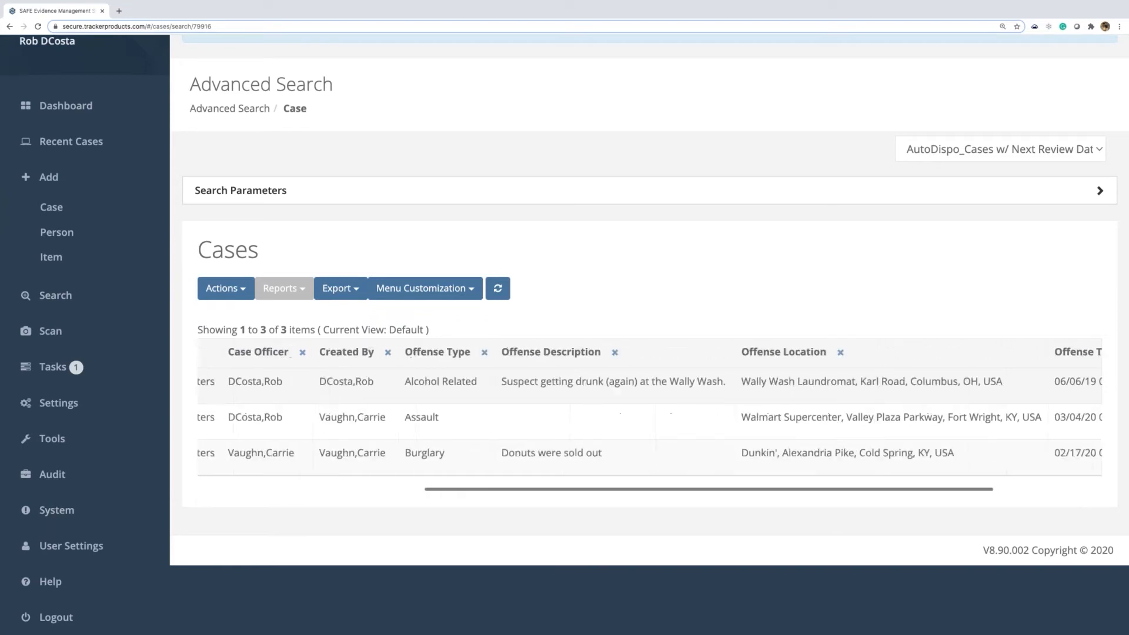
left_click(464, 289)
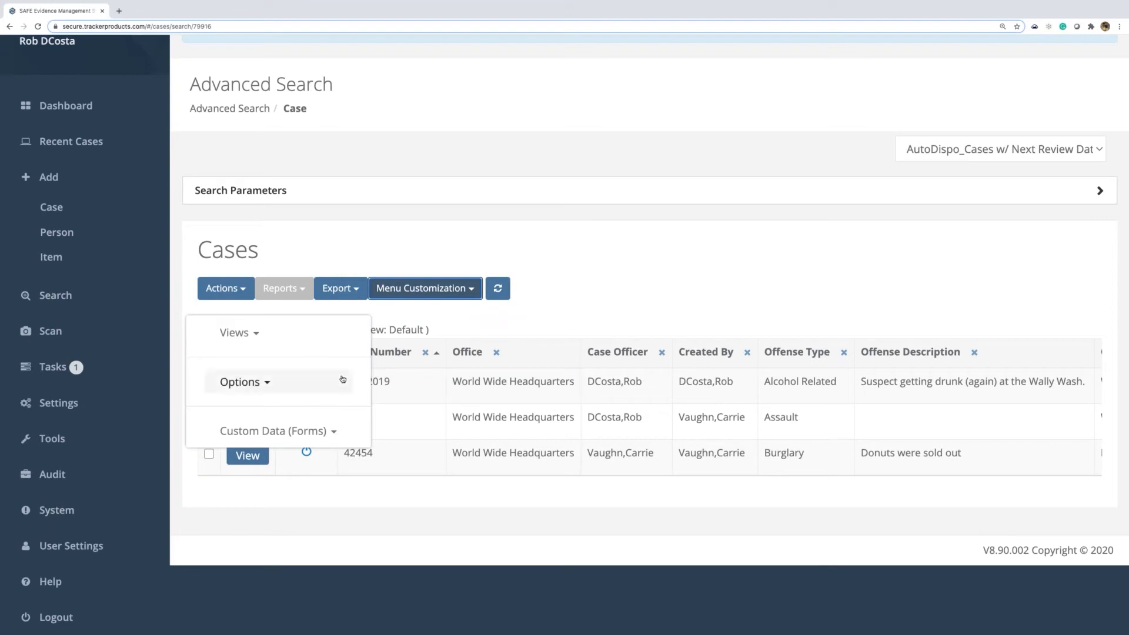
left_click(266, 384)
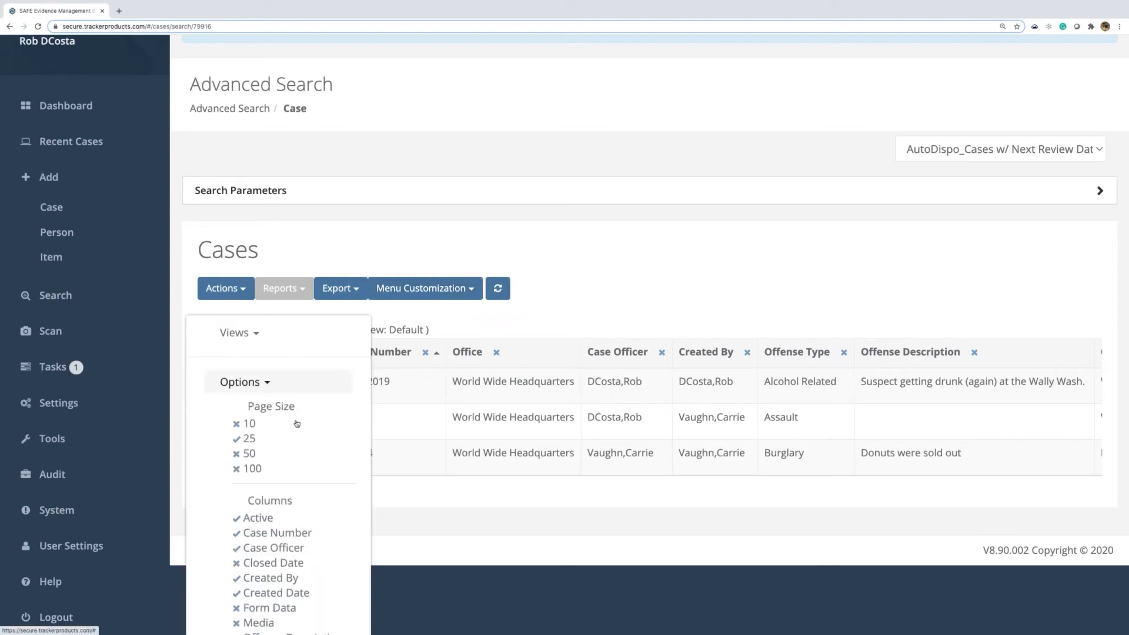
scroll(297, 423, "down", 2)
scroll(297, 423, "down", 2)
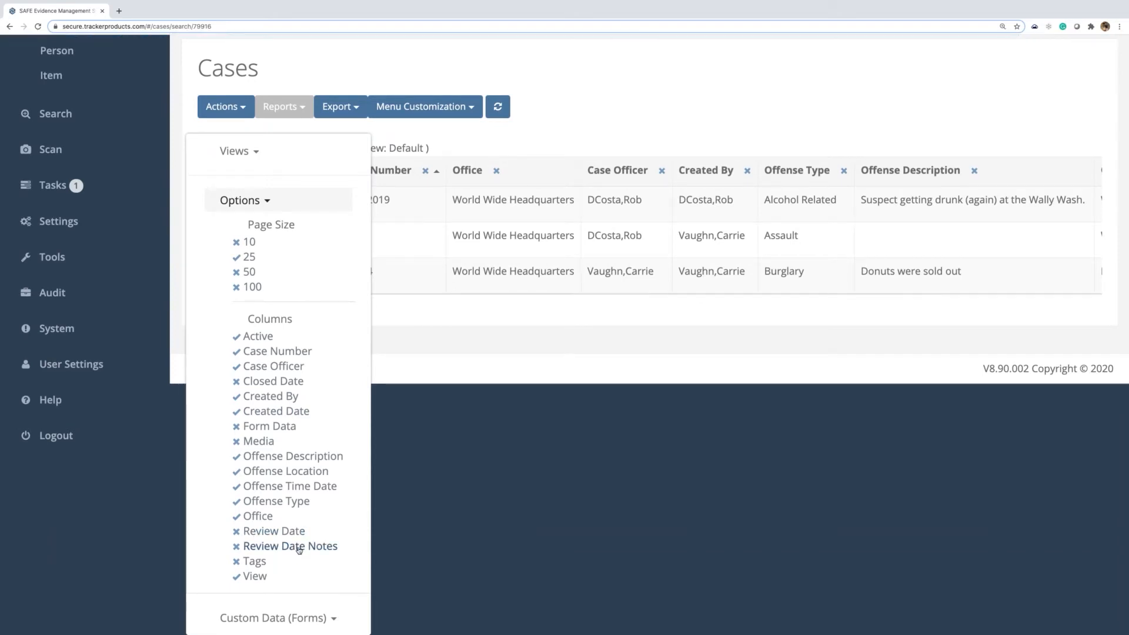
left_click(270, 530)
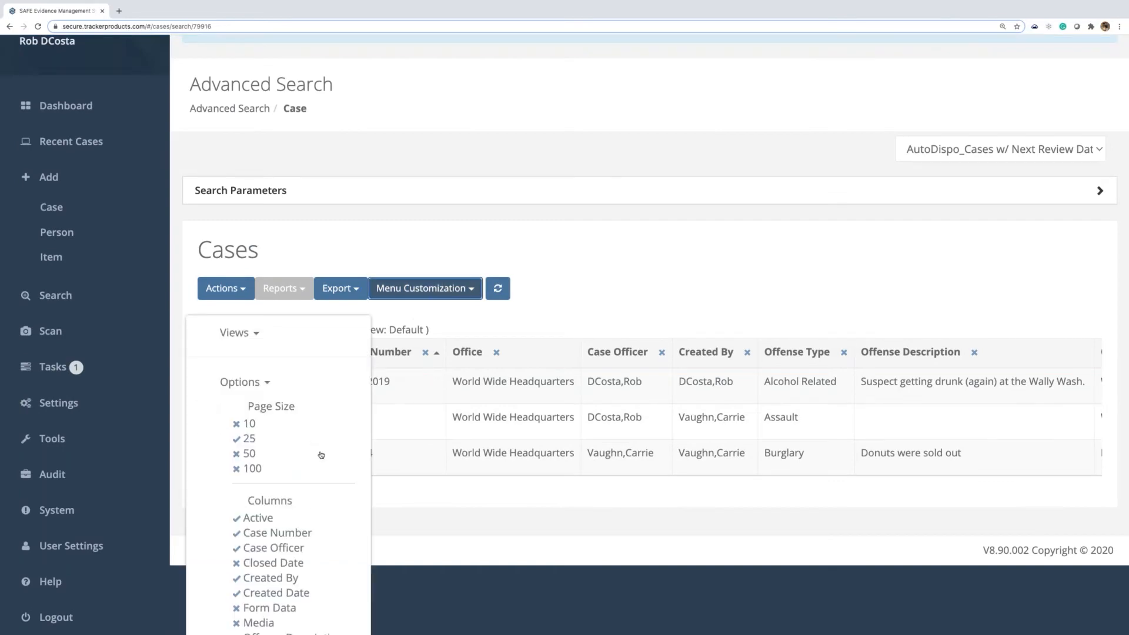
scroll(321, 455, "down", 3)
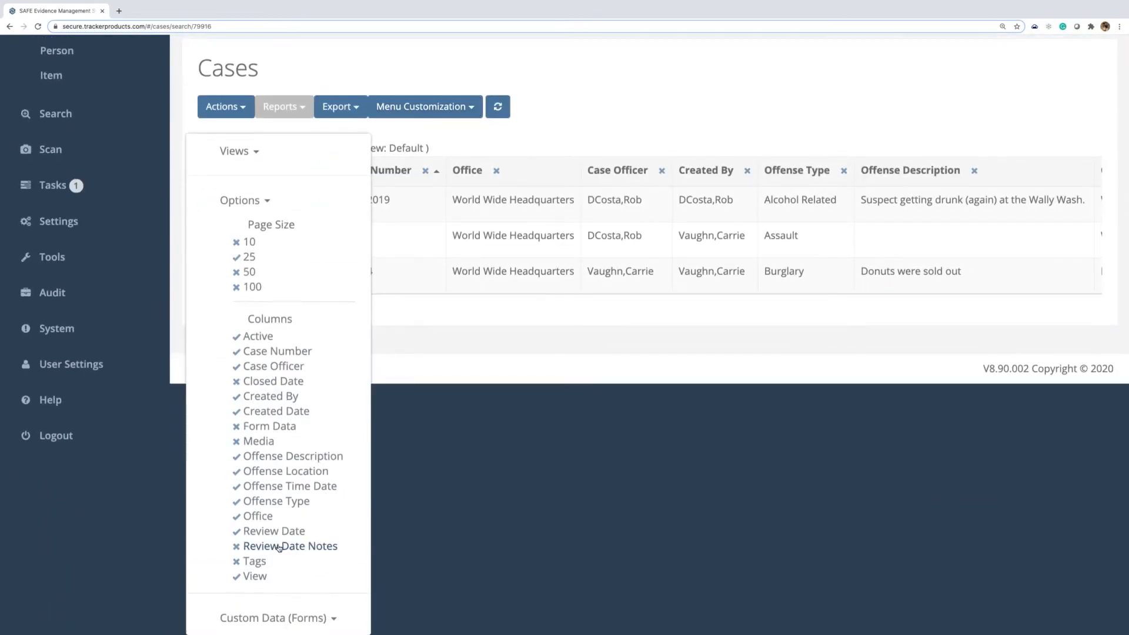
left_click(279, 546)
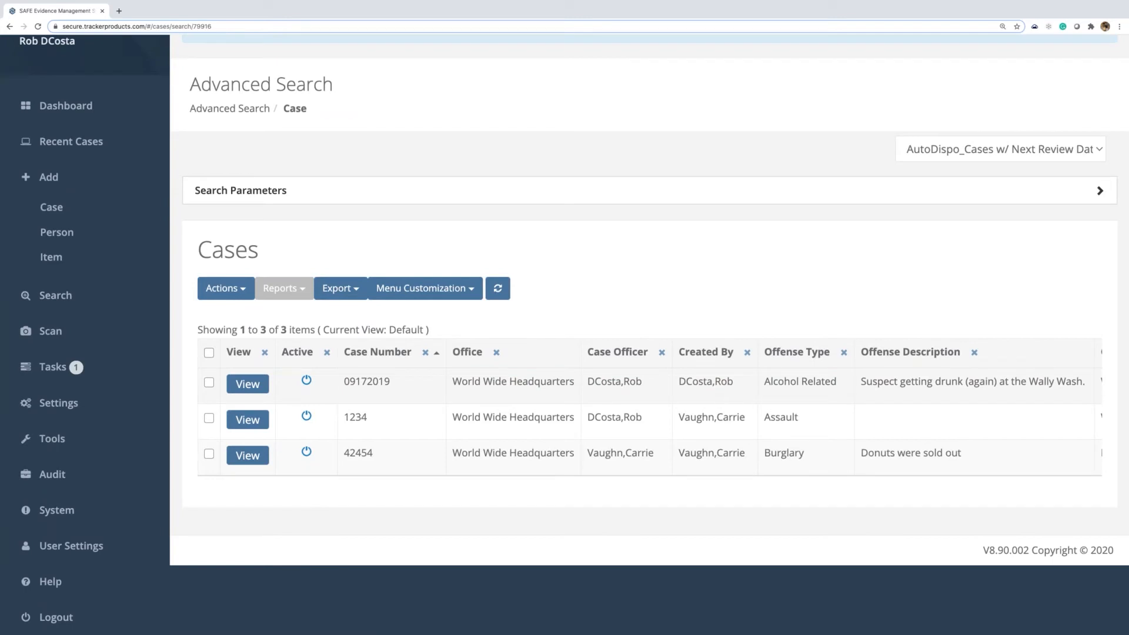
- Move the Review Date column forward in the case list, between Offense Type and Offense Description
scroll(650, 420, "right", 10)
scroll(650, 420, "right", 5)
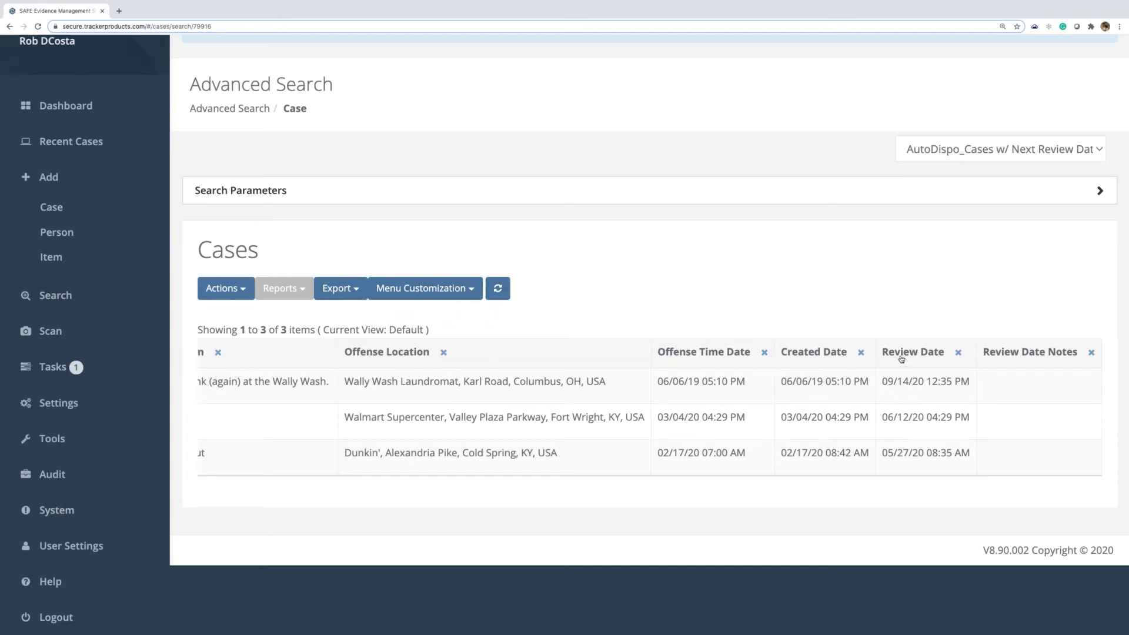
left_click_drag(909, 356, 874, 355)
left_click_drag(794, 357, 247, 358)
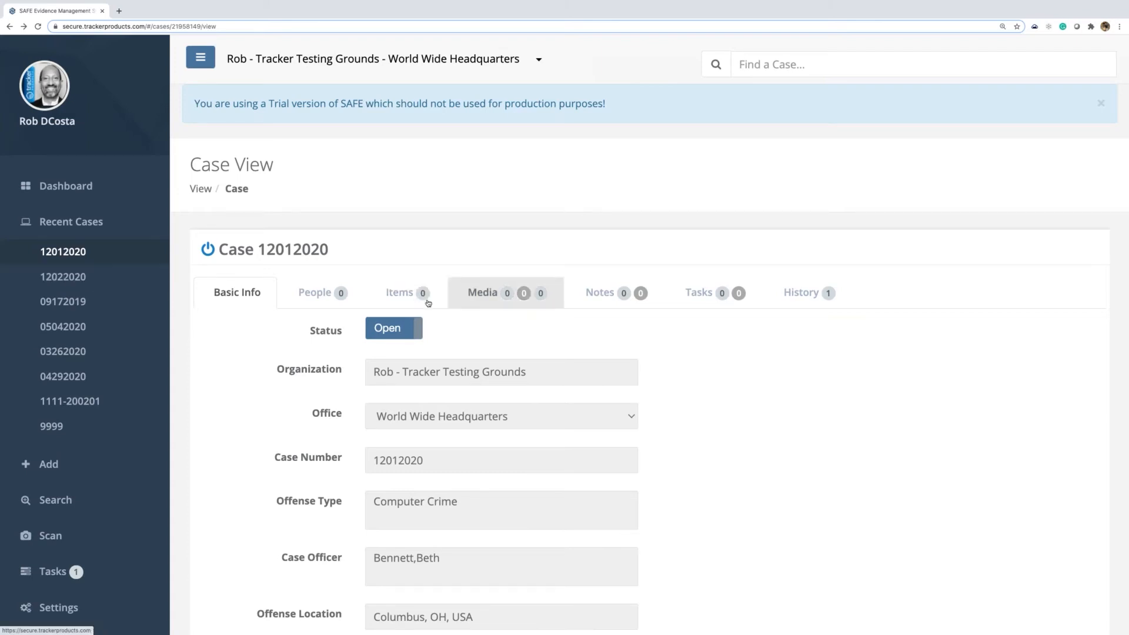
- View the items attached to the open case
left_click(398, 293)
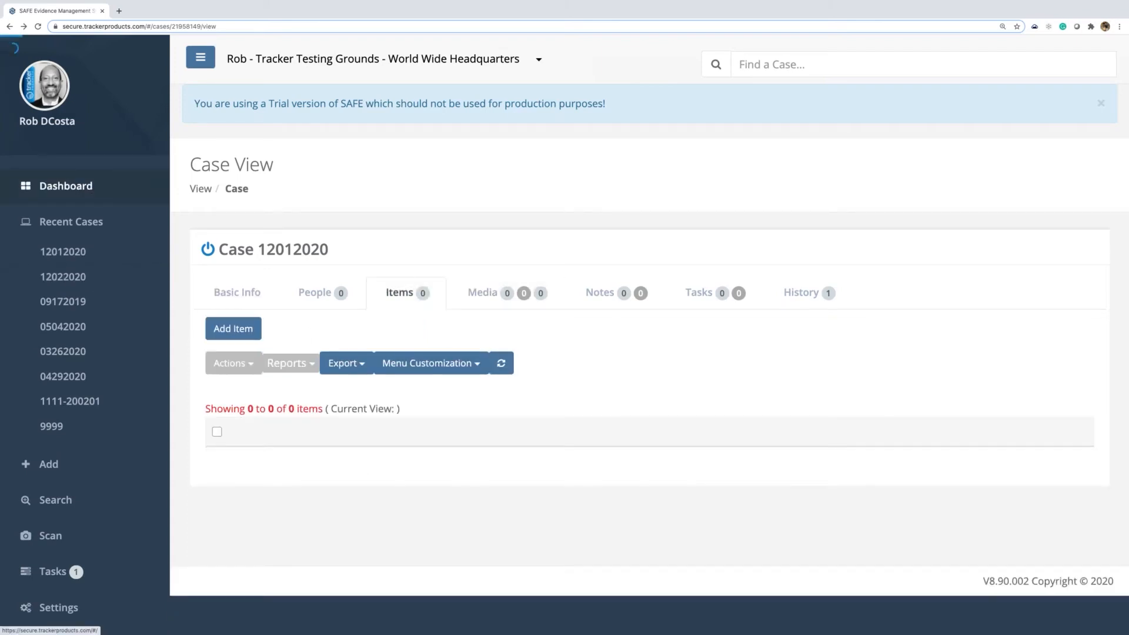
- Reopen the AutoDispo cases 31+ days past due from the dashboard and move the Review Date column directly after View
scroll(391, 332, "down", 3)
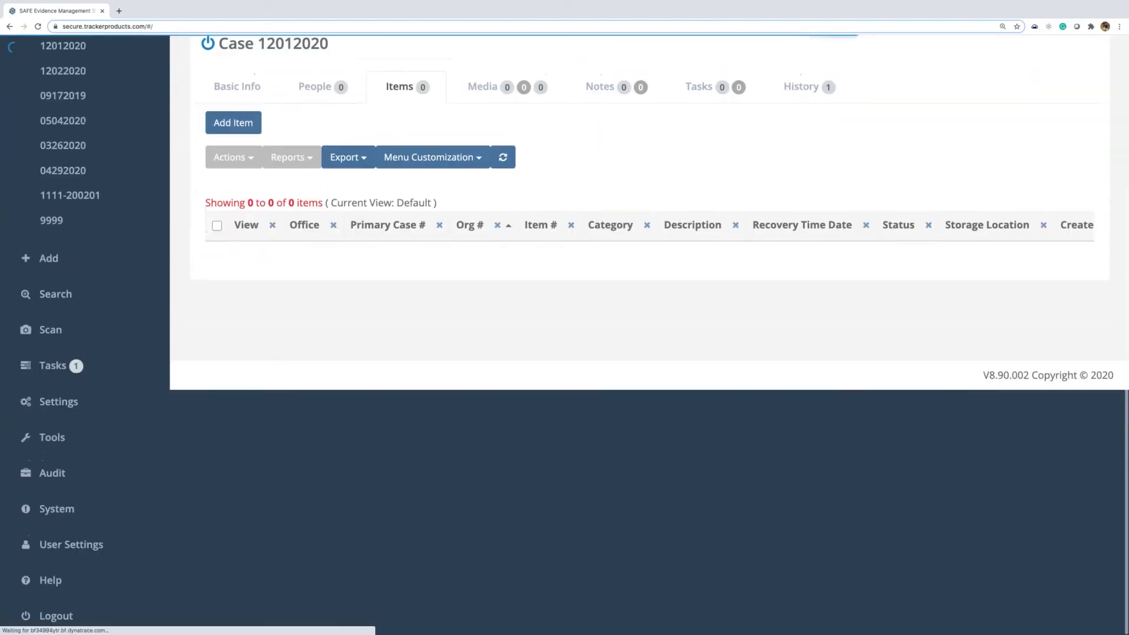
scroll(693, 294, "down", 5)
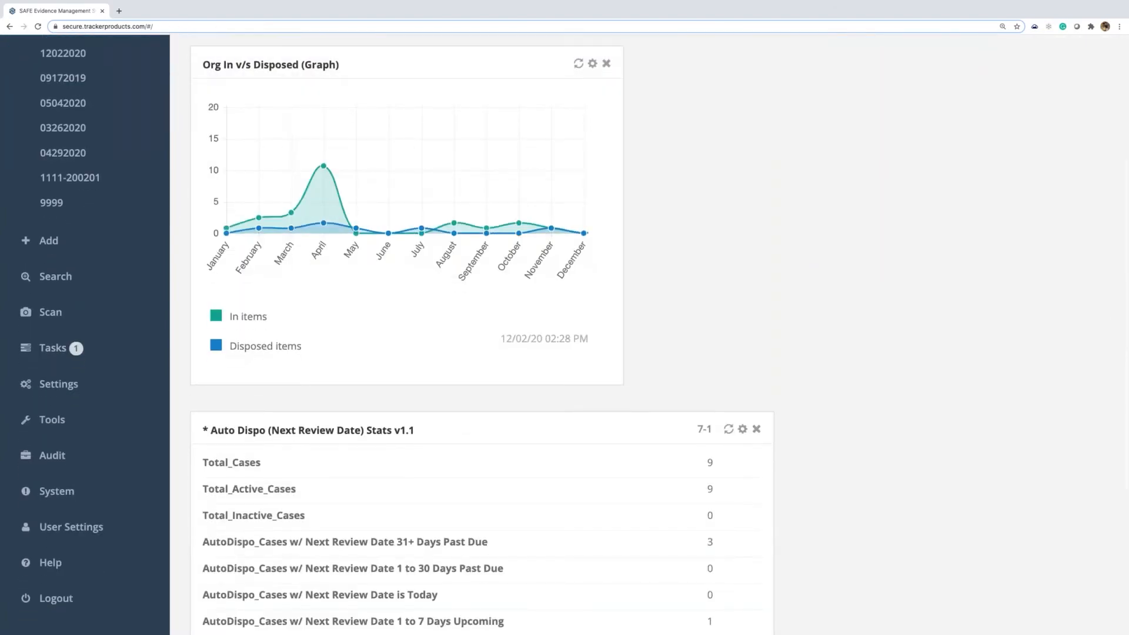
left_click(710, 290)
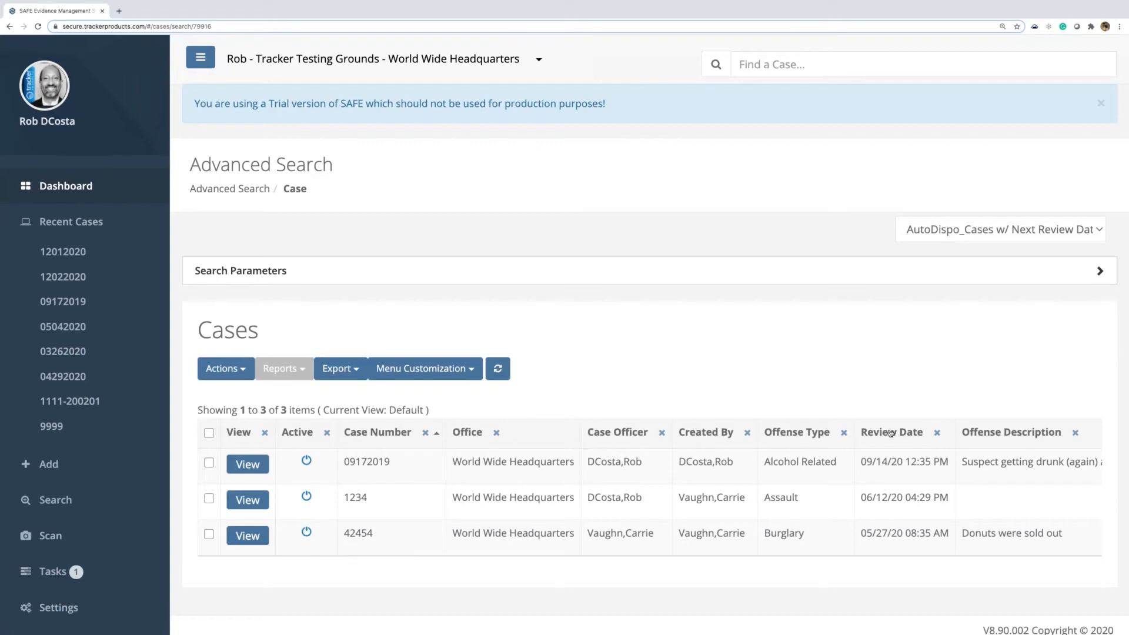
left_click_drag(888, 434, 332, 437)
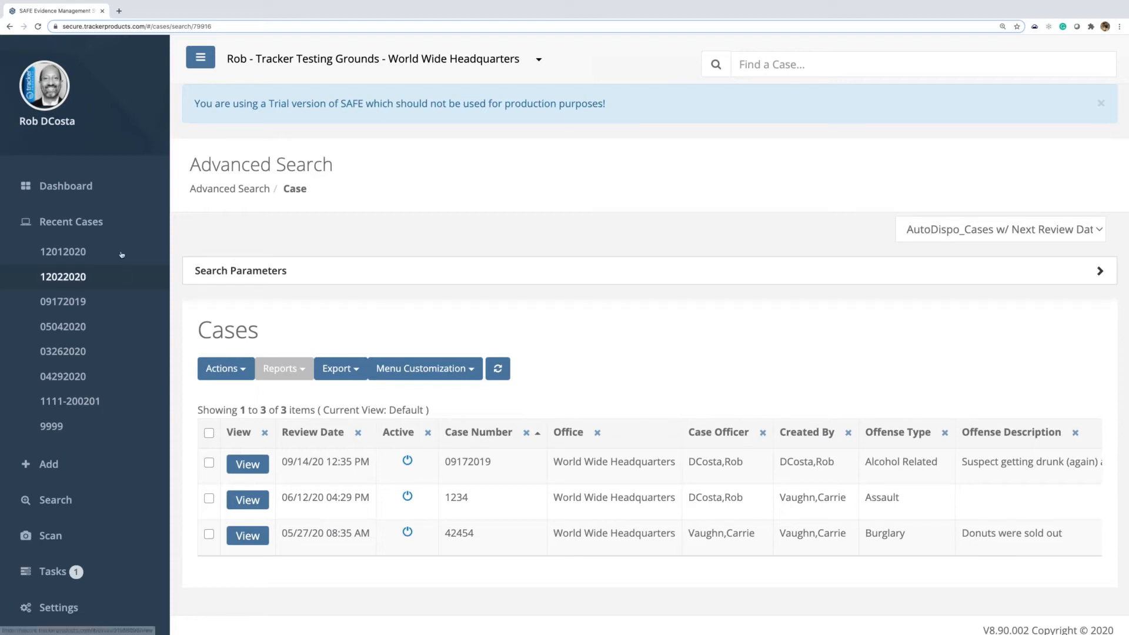
- Return to the dashboard's Auto Dispo stats and open the cases with a next review date 31+ days past due
left_click(76, 189)
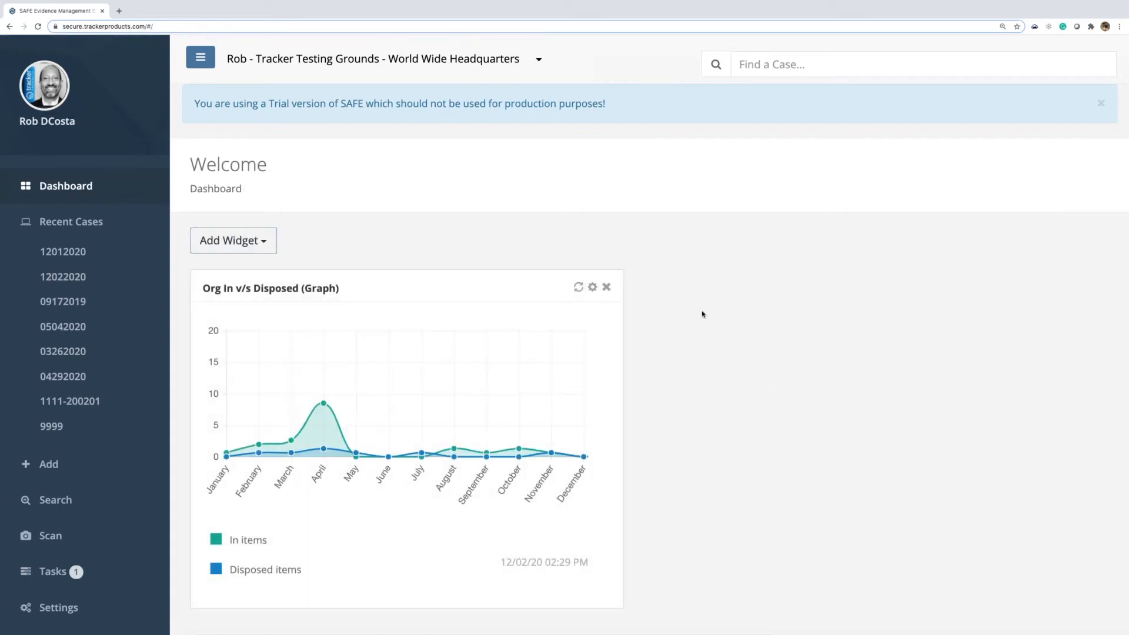
scroll(701, 313, "down", 5)
scroll(706, 320, "down", 3)
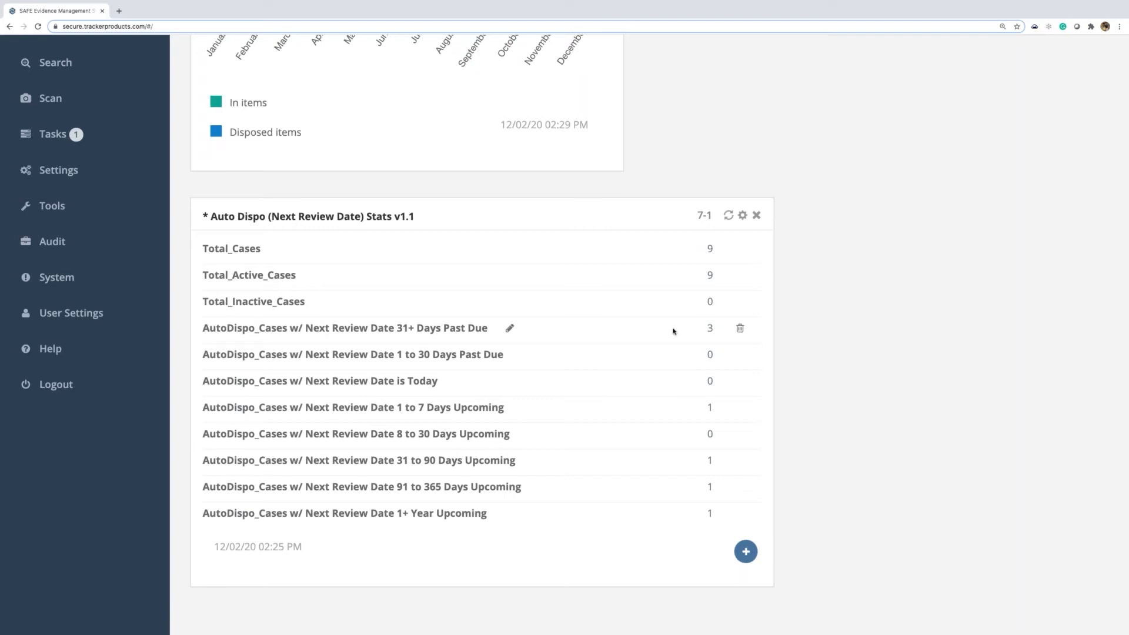
left_click(710, 330)
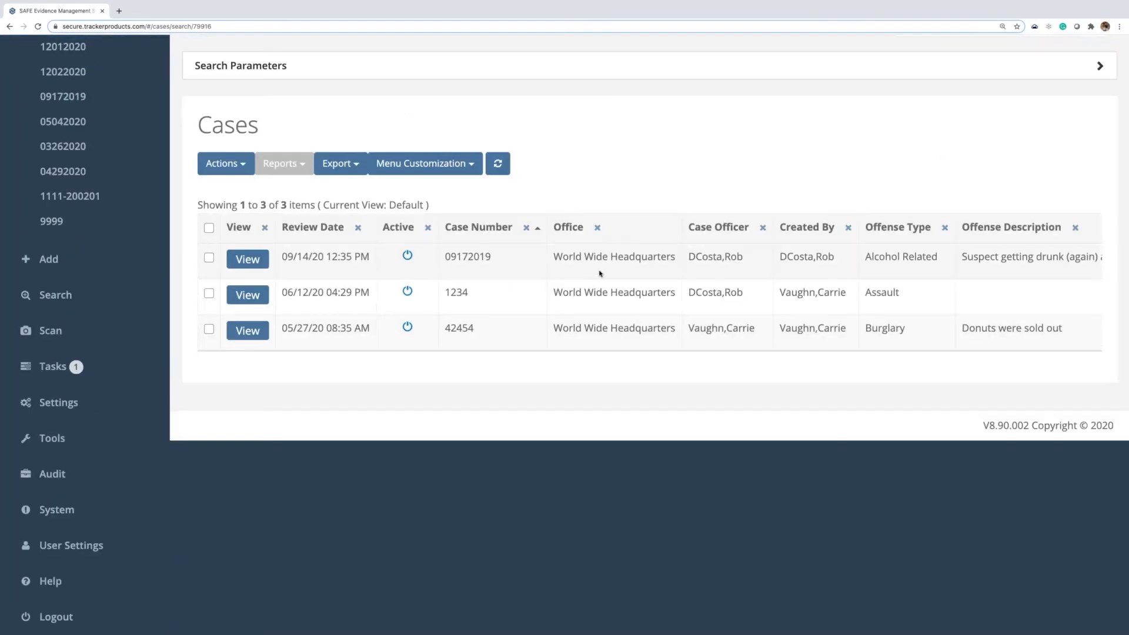
scroll(599, 273, "up", 3)
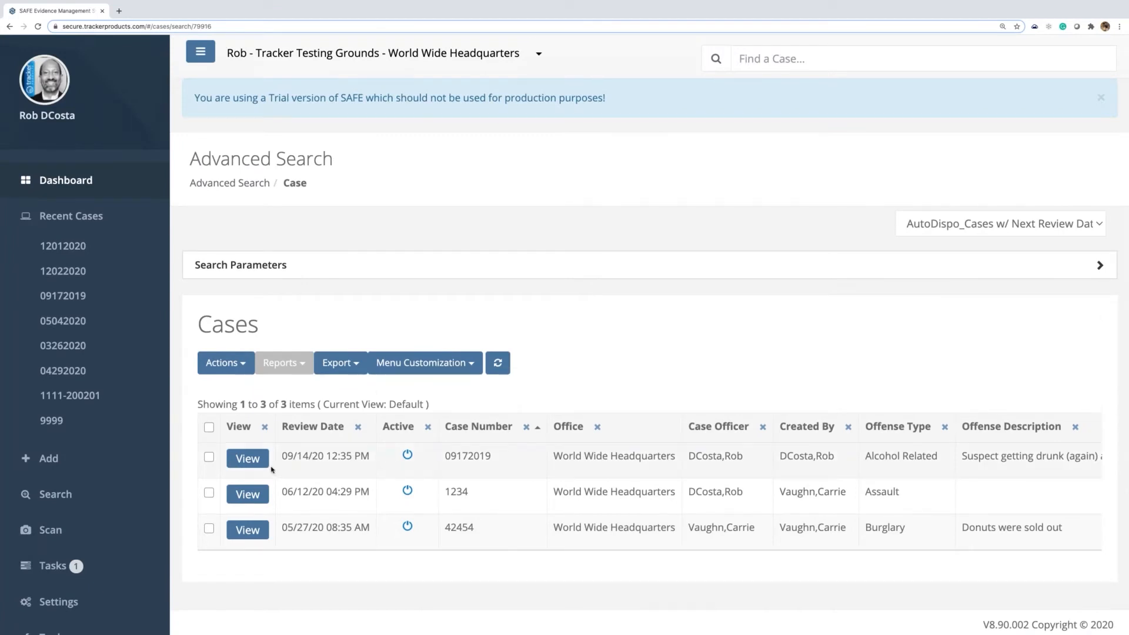
- Edit the Alcohol Related case, set its Review Date to 09/14/21 12:35 PM, and try to save it
left_click(242, 454)
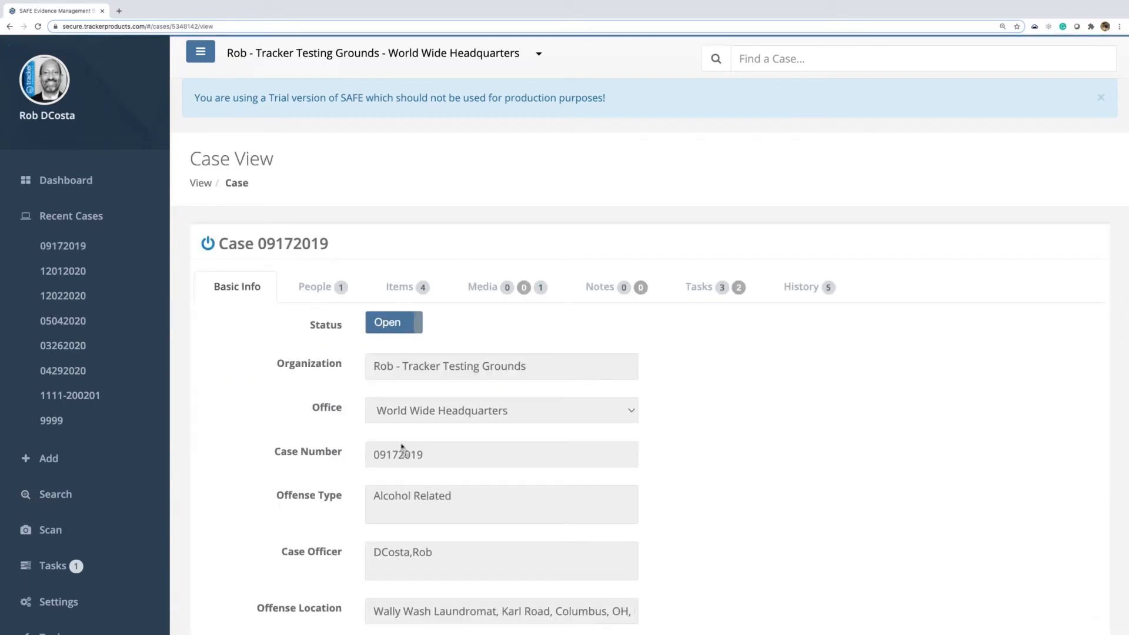
scroll(330, 319, "down", 10)
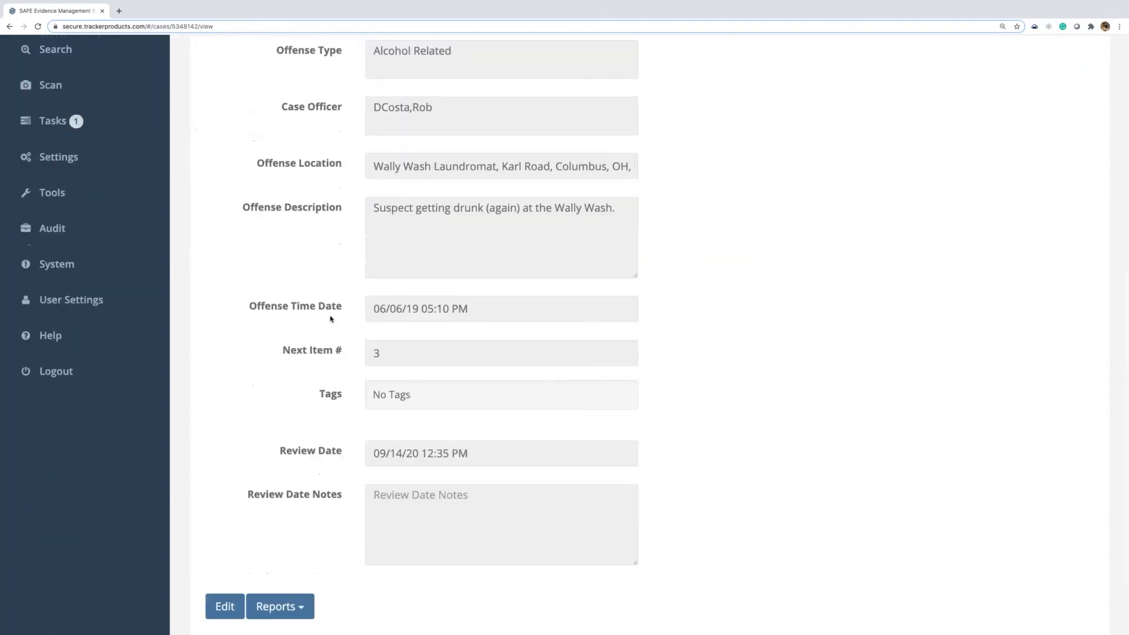
left_click(221, 507)
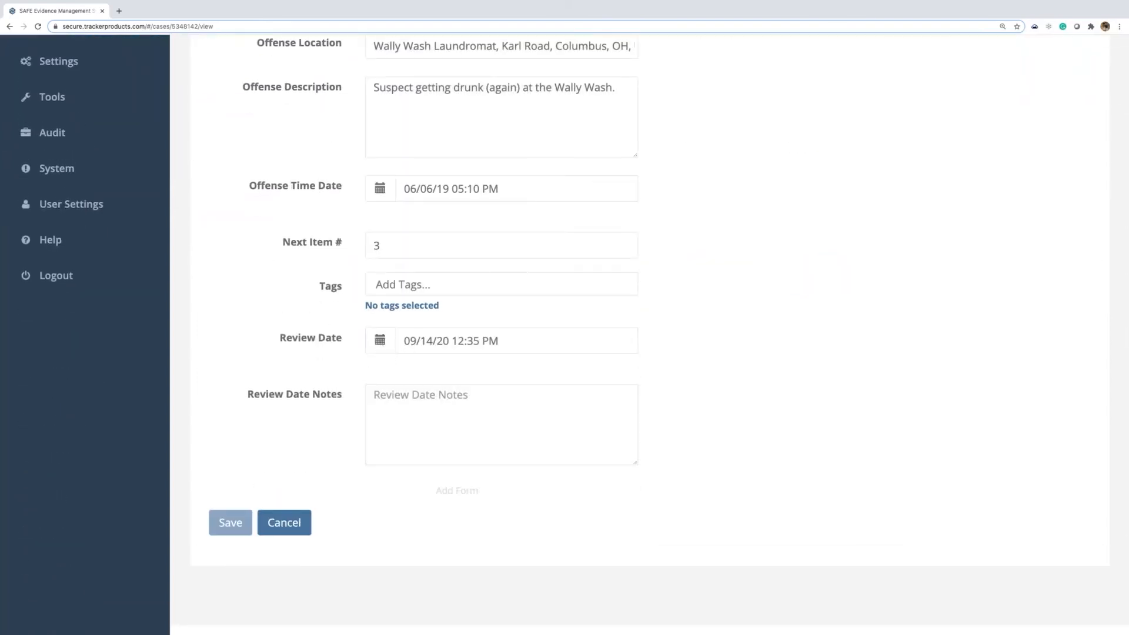
left_click(444, 341)
key("Delete")
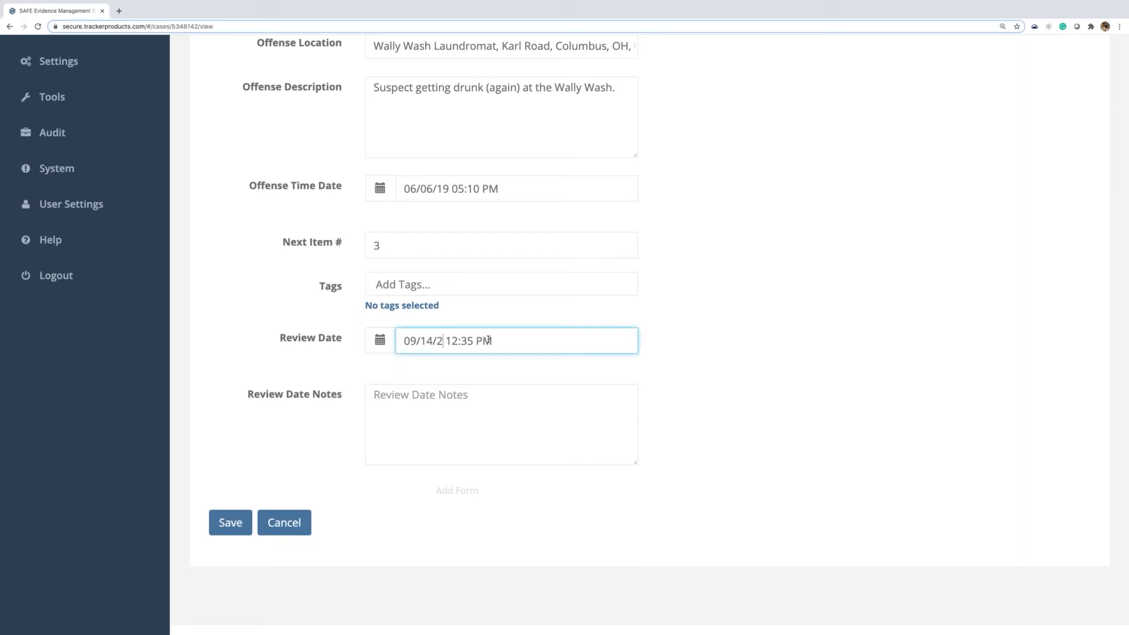
type("1")
left_click(230, 524)
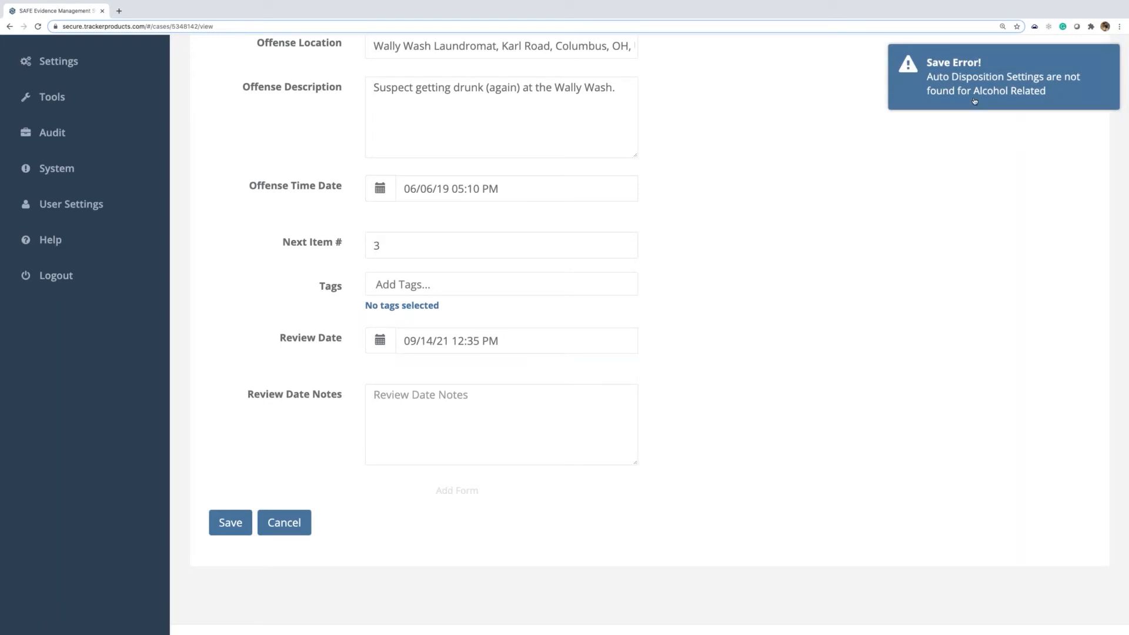
left_click(283, 522)
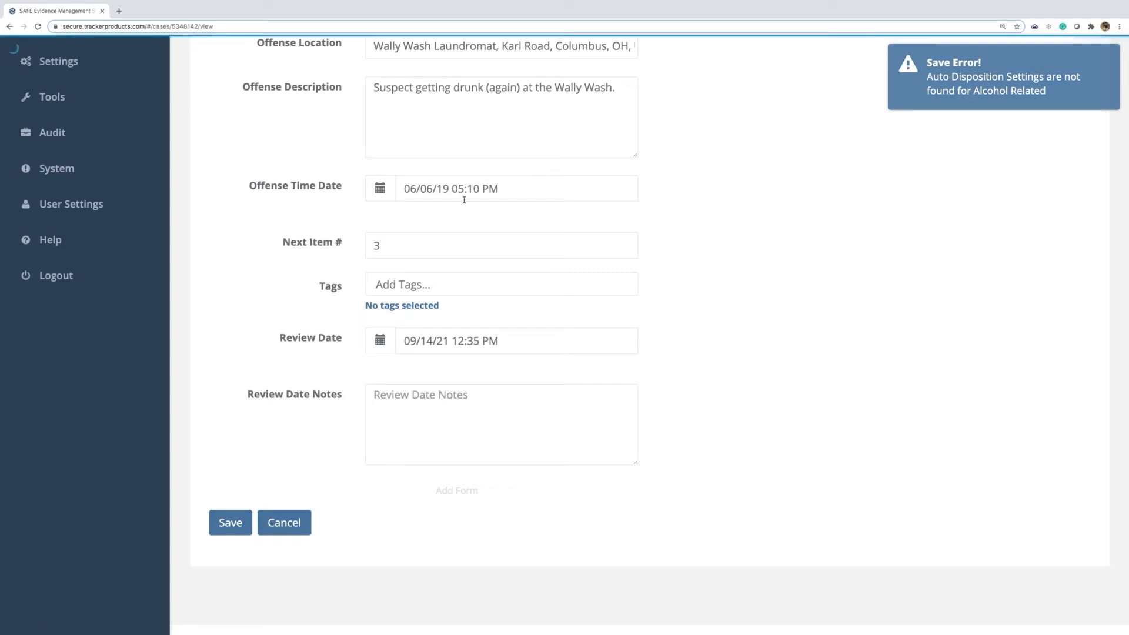
- Set the case's Offense Type to Accident, save the case, and check its Review Date
scroll(464, 200, "up", 5)
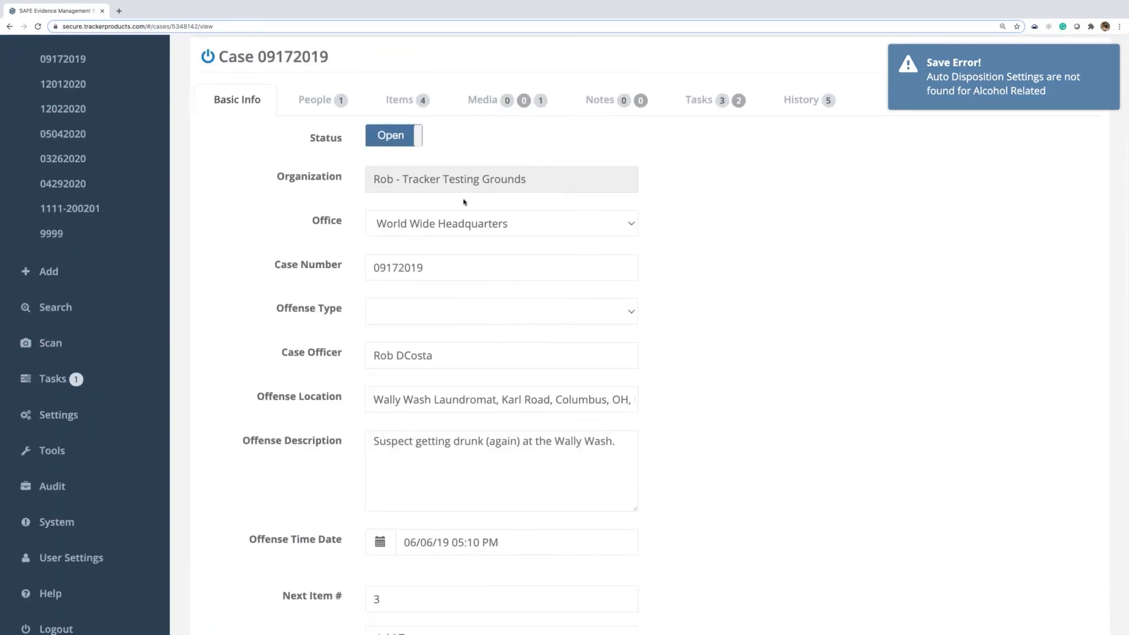
left_click(539, 314)
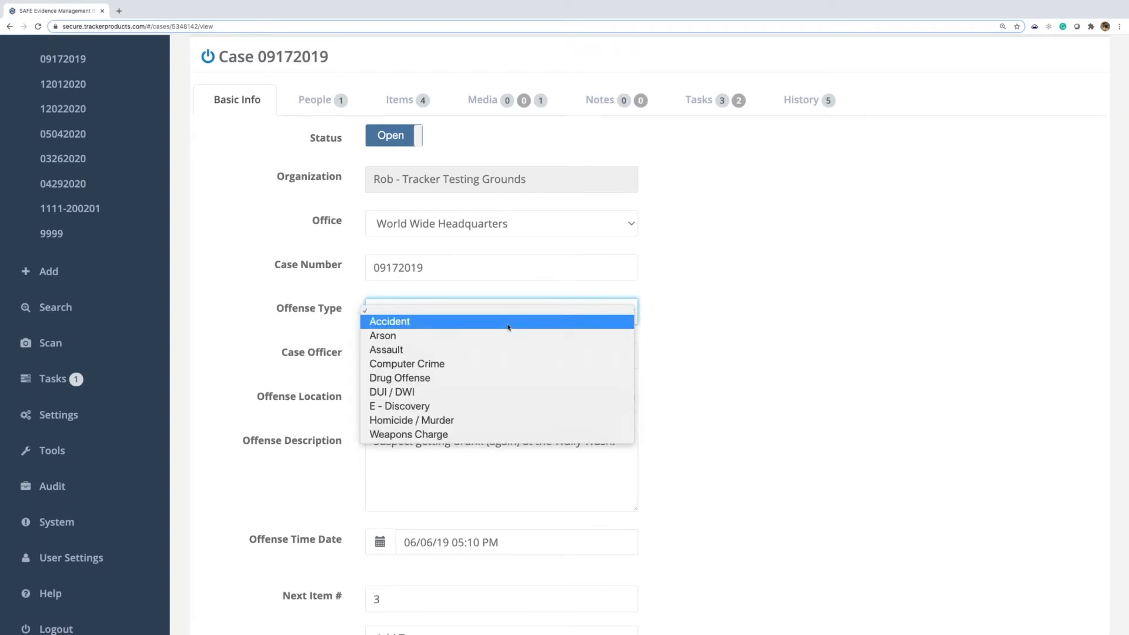
left_click(509, 323)
scroll(253, 400, "down", 6)
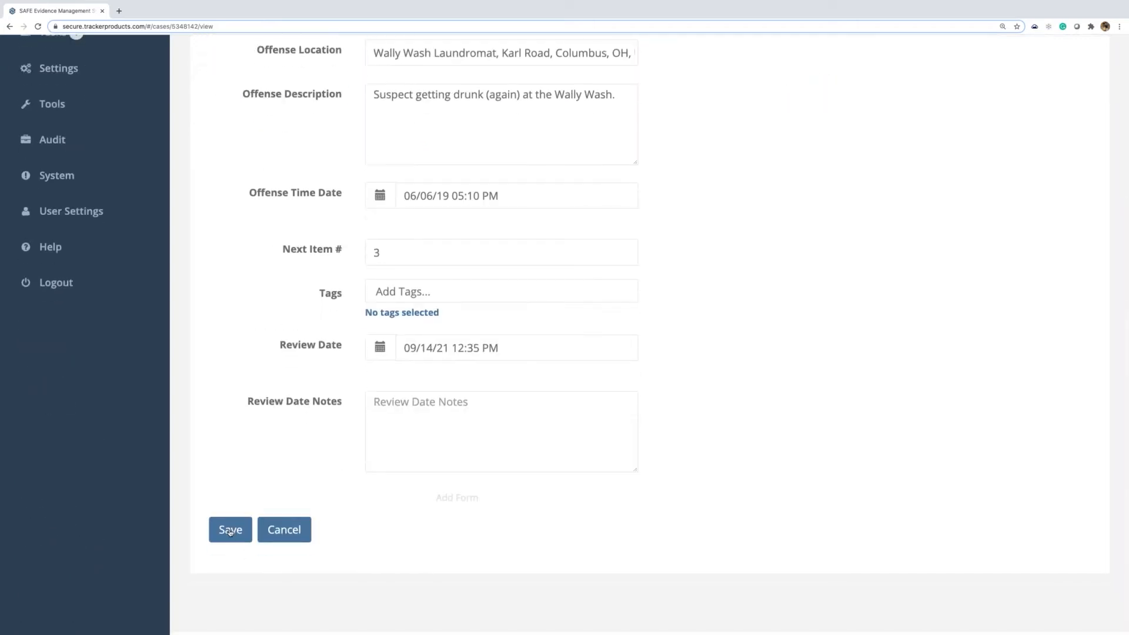
left_click(230, 530)
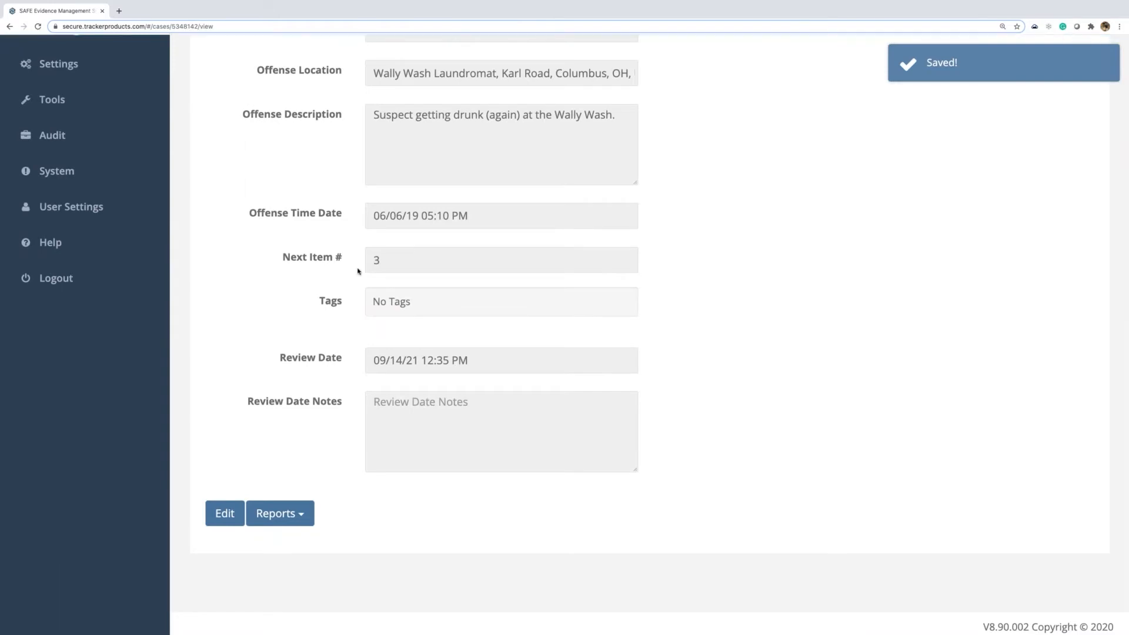
left_click_drag(270, 360, 426, 380)
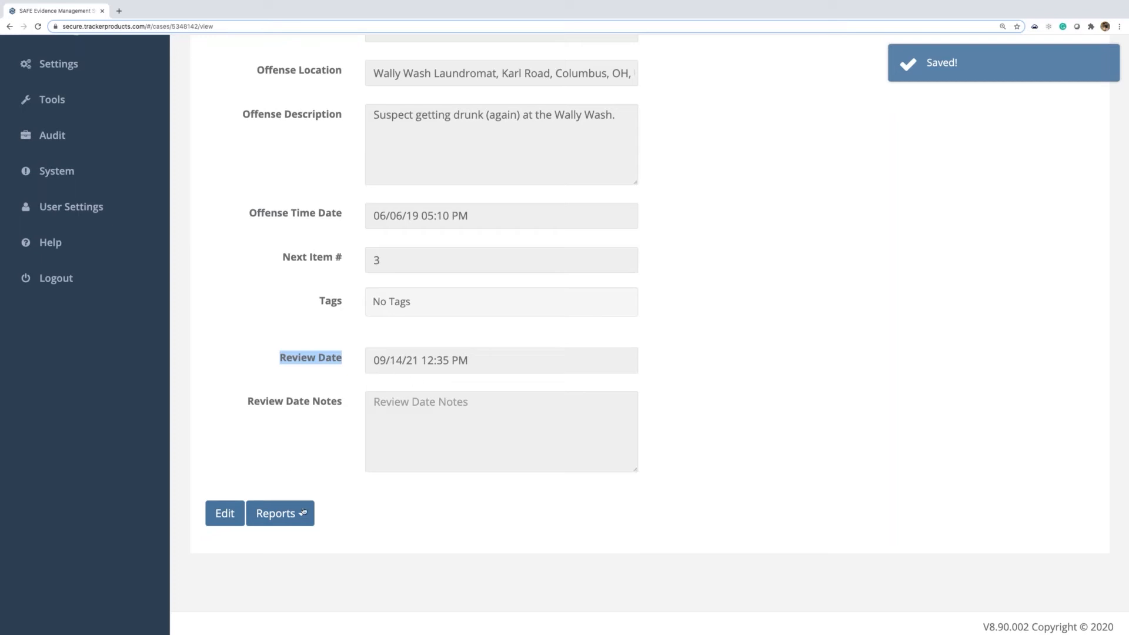
scroll(327, 454, "up", 10)
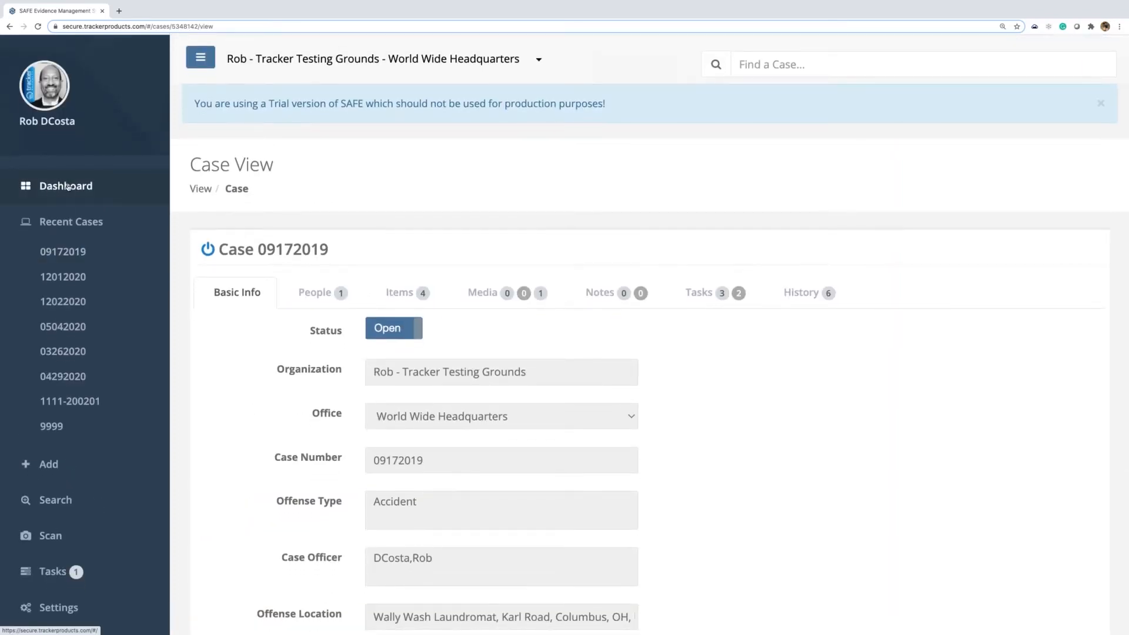
- Return to the dashboard and refresh the Auto Dispo (Next Review Date) Stats widget
left_click(68, 187)
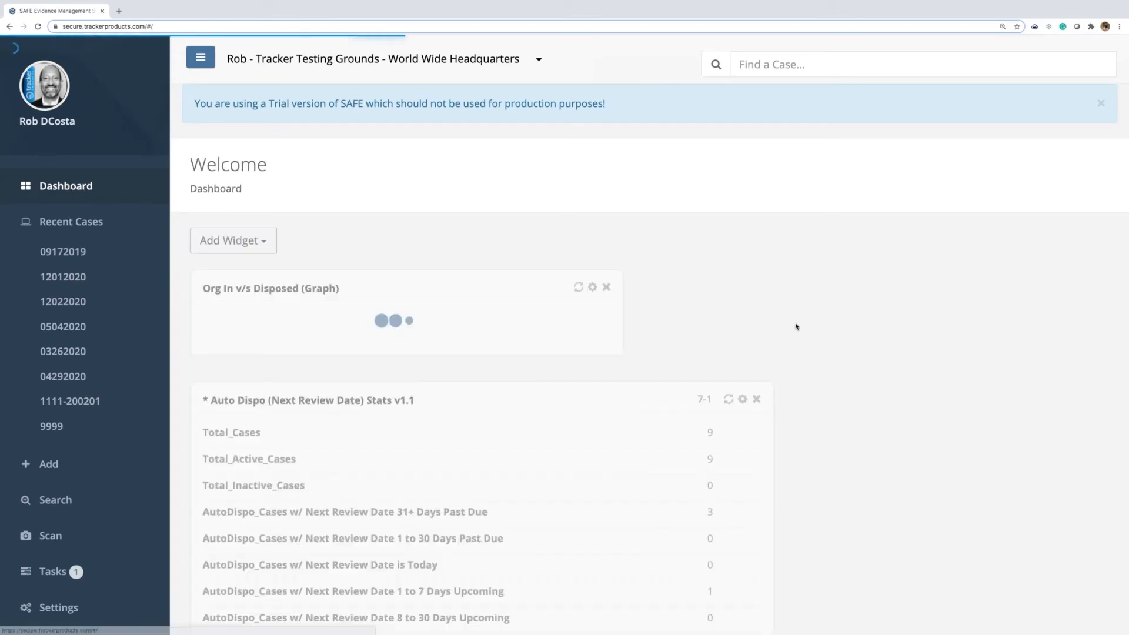
scroll(812, 322, "down", 7)
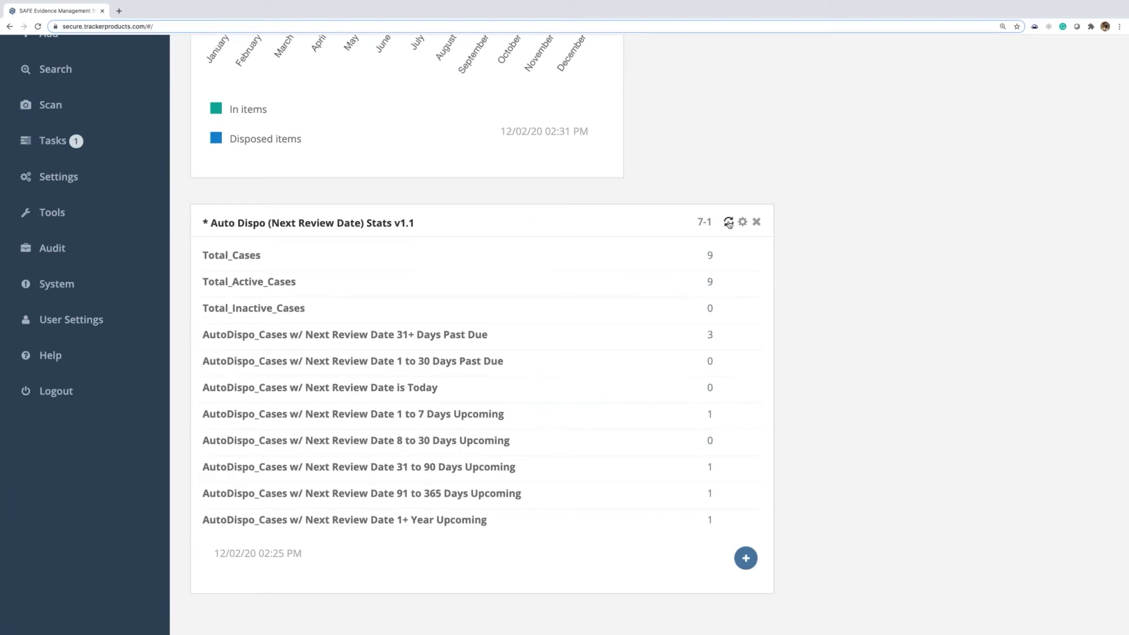
left_click(728, 222)
mouse_move(753, 341)
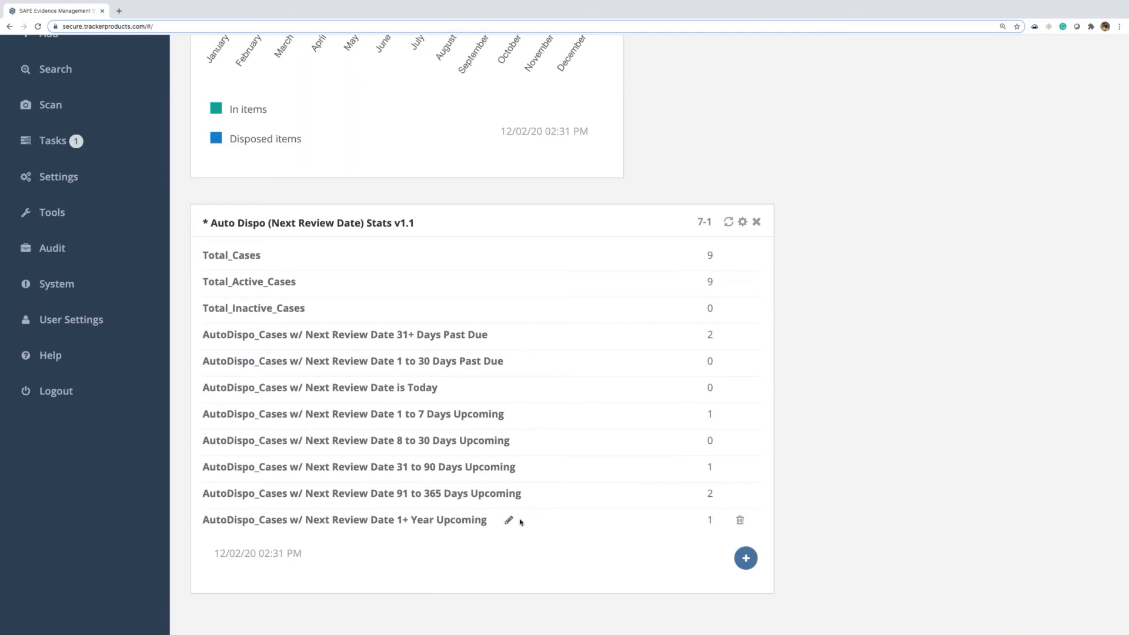
- Open the AutoDispo cases with a next review date 1 to 7 days upcoming from the stats widget
left_click(701, 522)
left_click(709, 416)
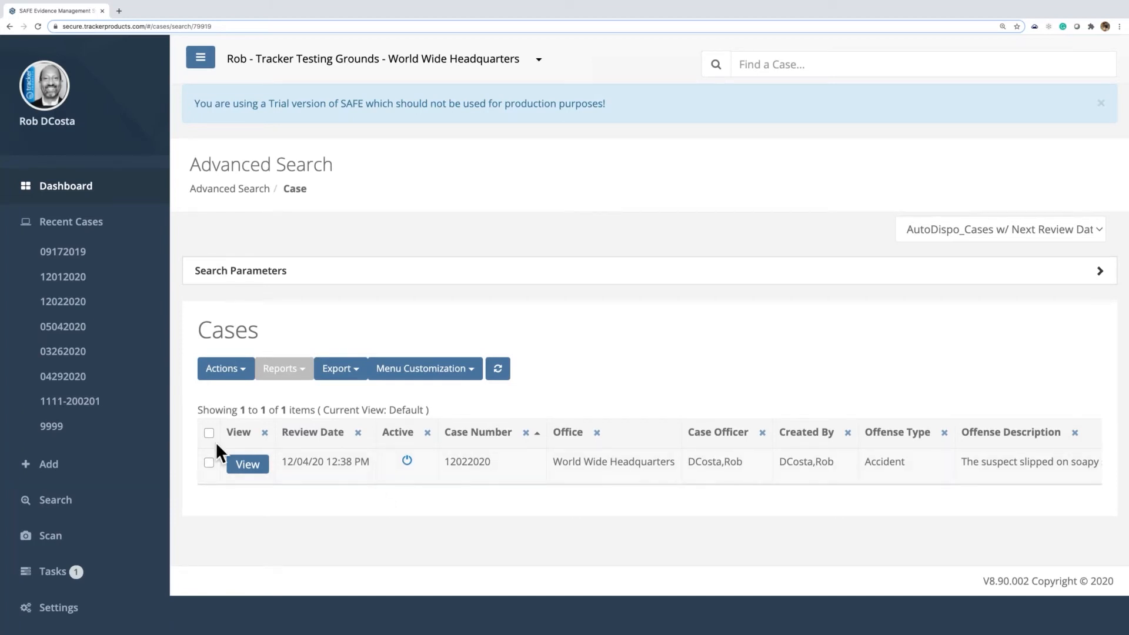
- Return to the dashboard and remove the Org In v/s Disposed (Graph) widget
left_click(67, 186)
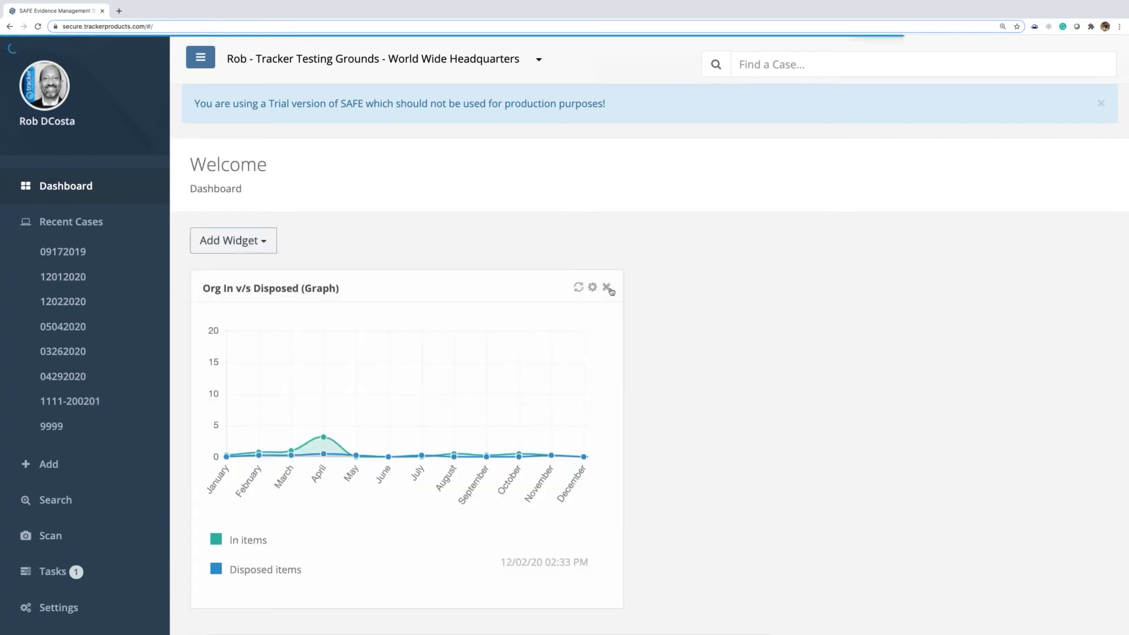
left_click(607, 287)
scroll(692, 365, "down", 1)
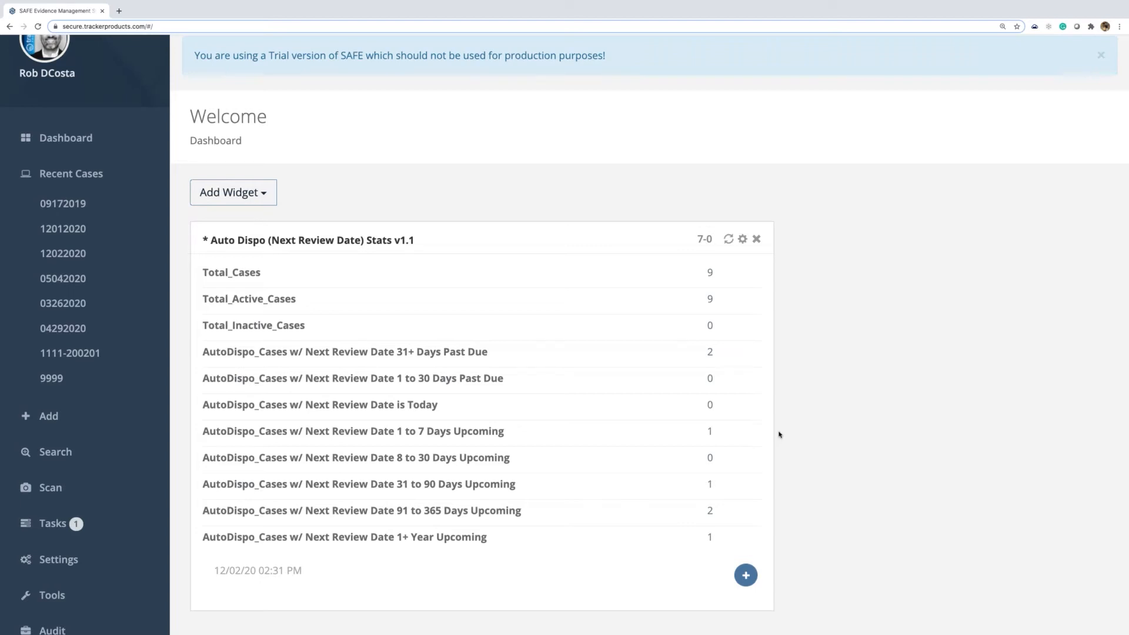
scroll(779, 434, "up", 1)
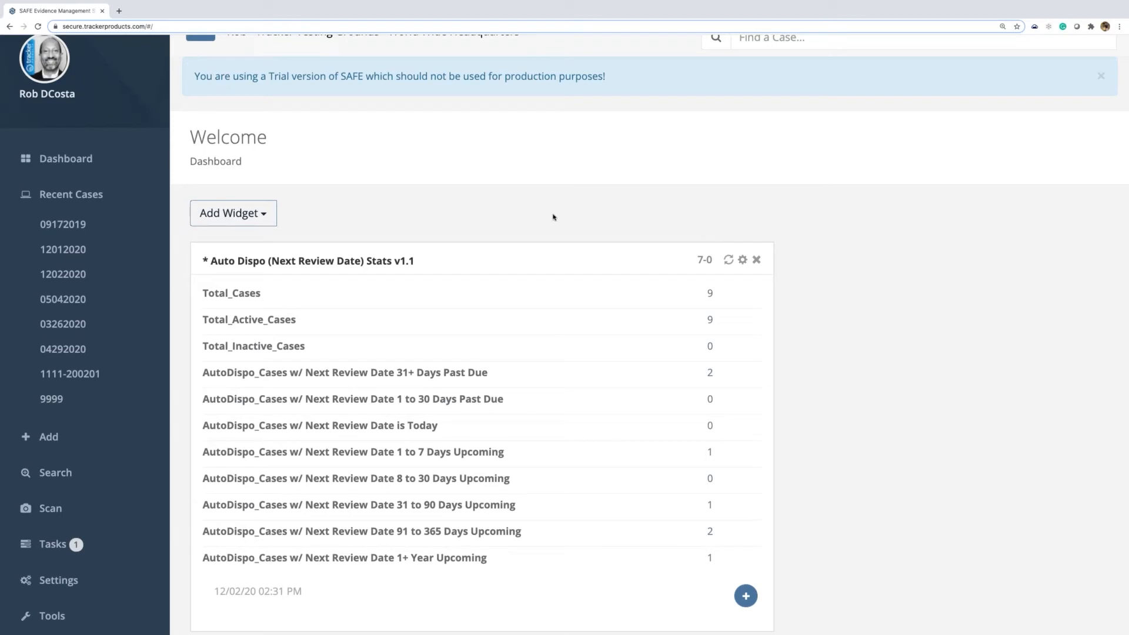
scroll(84, 199, "up", 1)
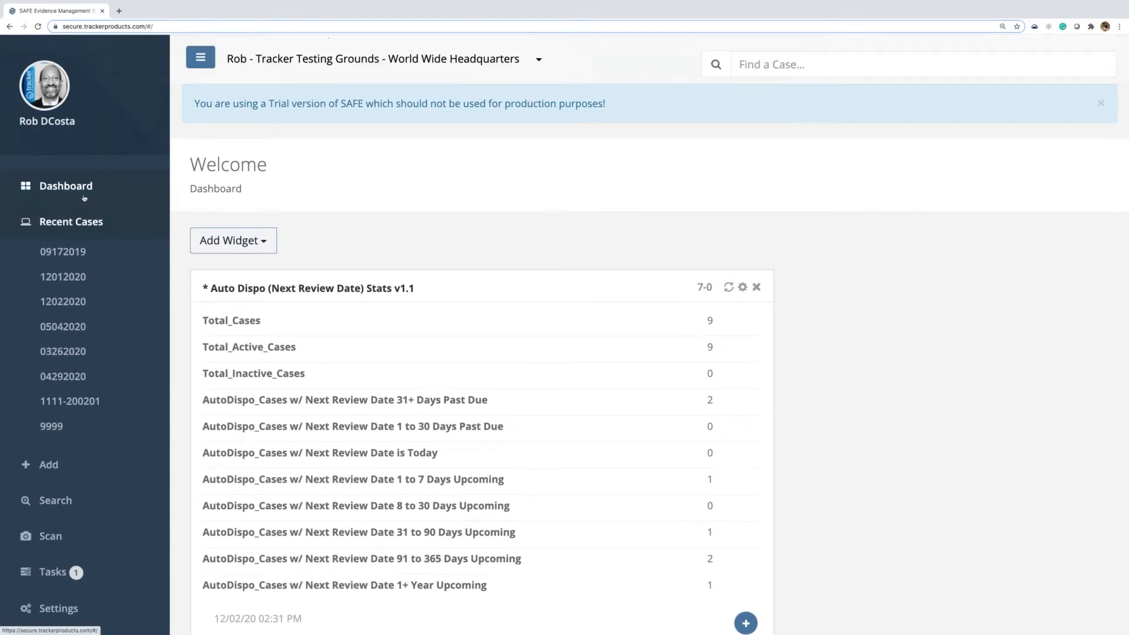
- Open the organization's Auto Disposition settings and examine the open case totals
left_click(85, 223)
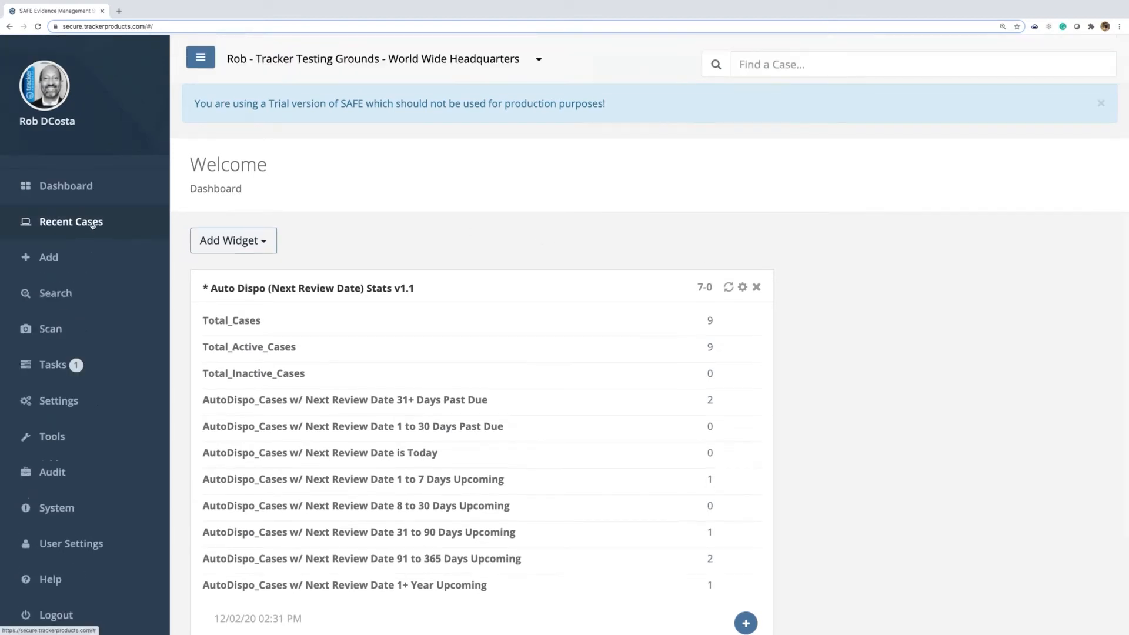
left_click(57, 406)
left_click(71, 433)
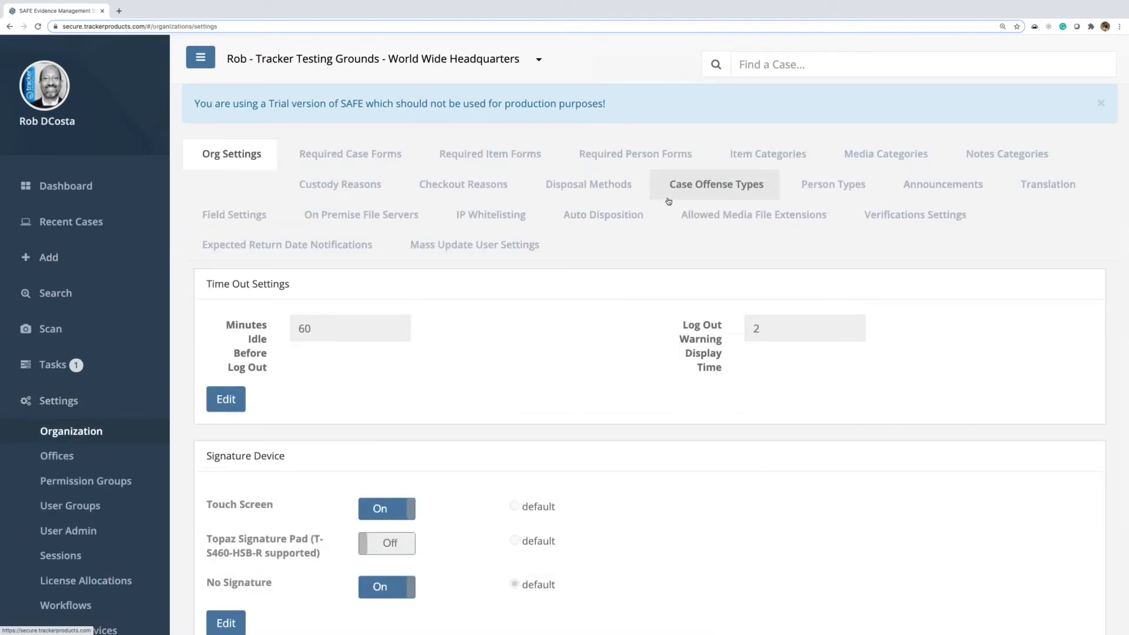
left_click(616, 220)
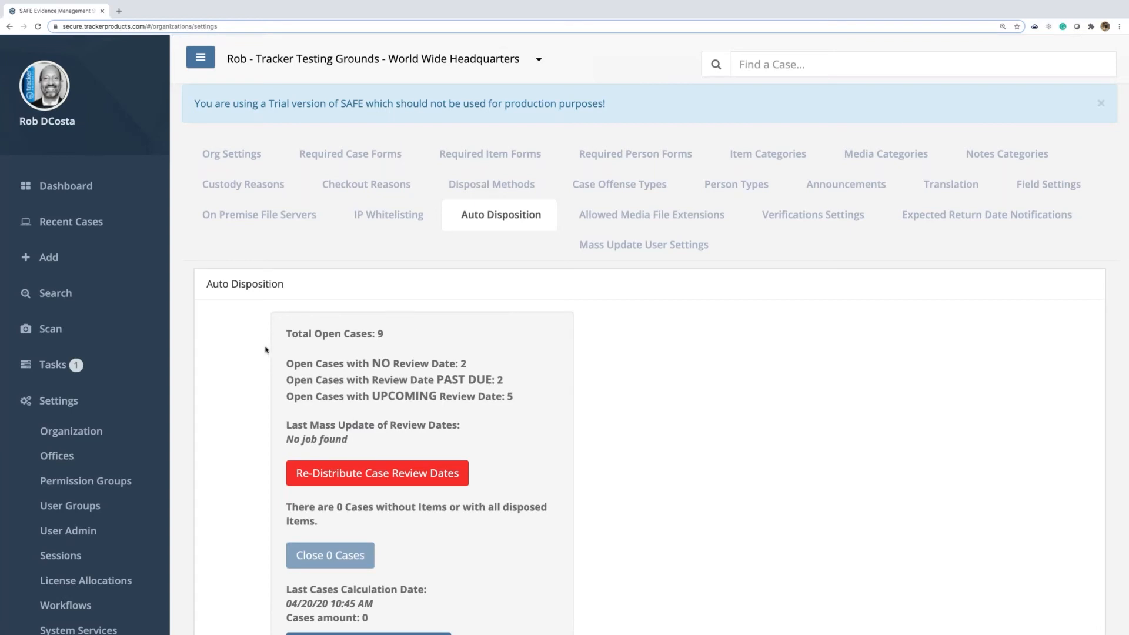
scroll(641, 413, "down", 2)
scroll(641, 412, "down", 2)
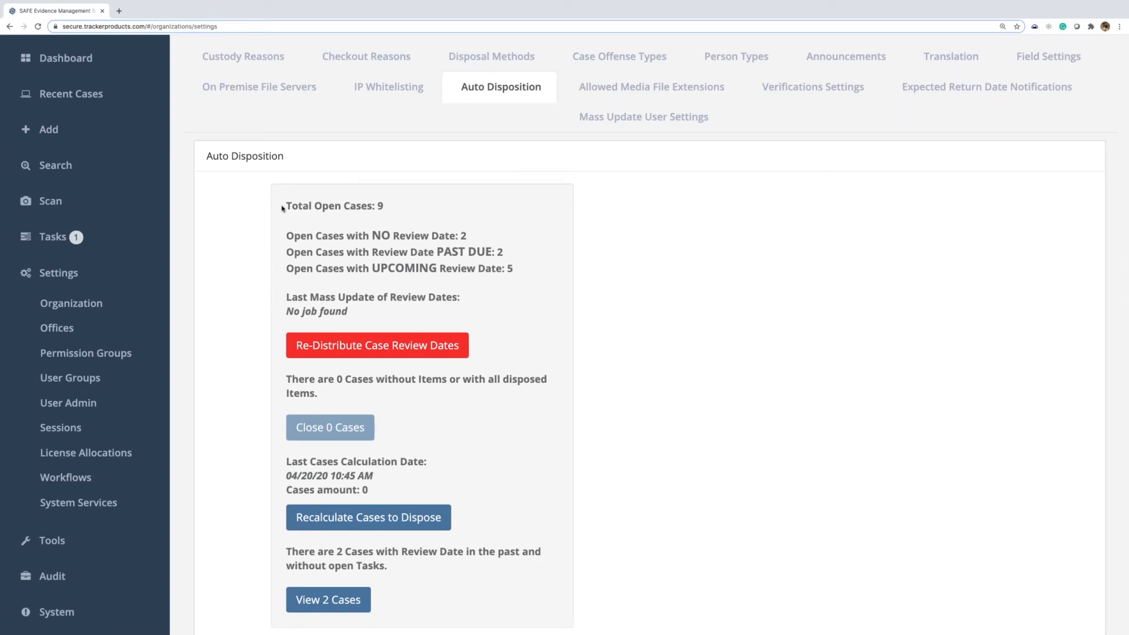
left_click_drag(282, 208, 388, 209)
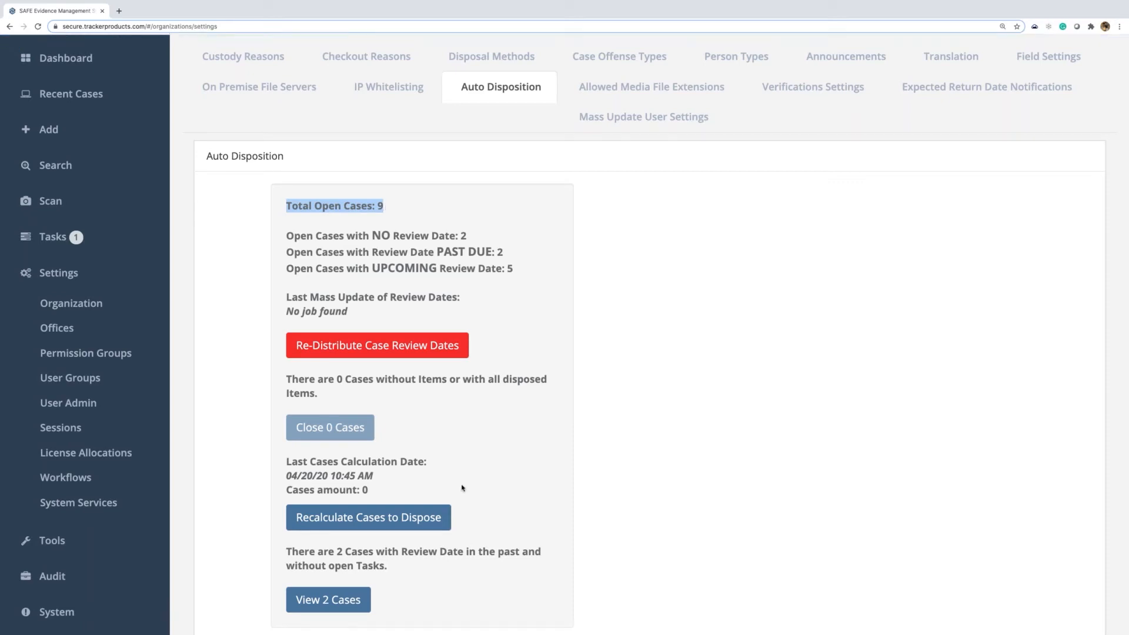
- Recalculate the cases to dispose and check how many have no items or only disposed items
left_click_drag(286, 461, 394, 505)
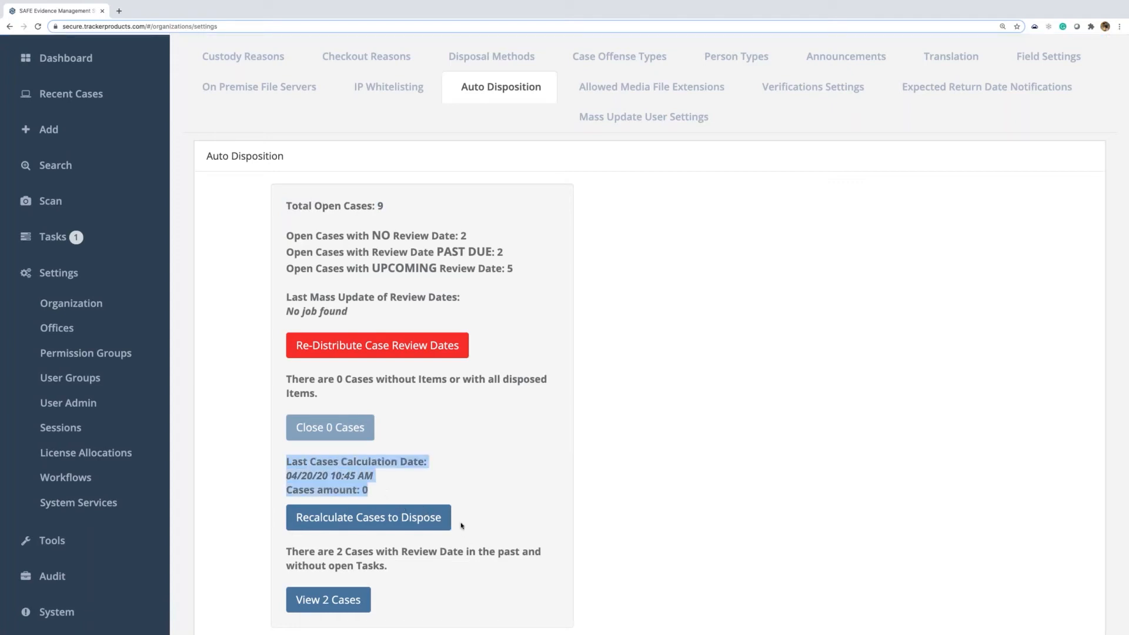
left_click(439, 522)
left_click(431, 521)
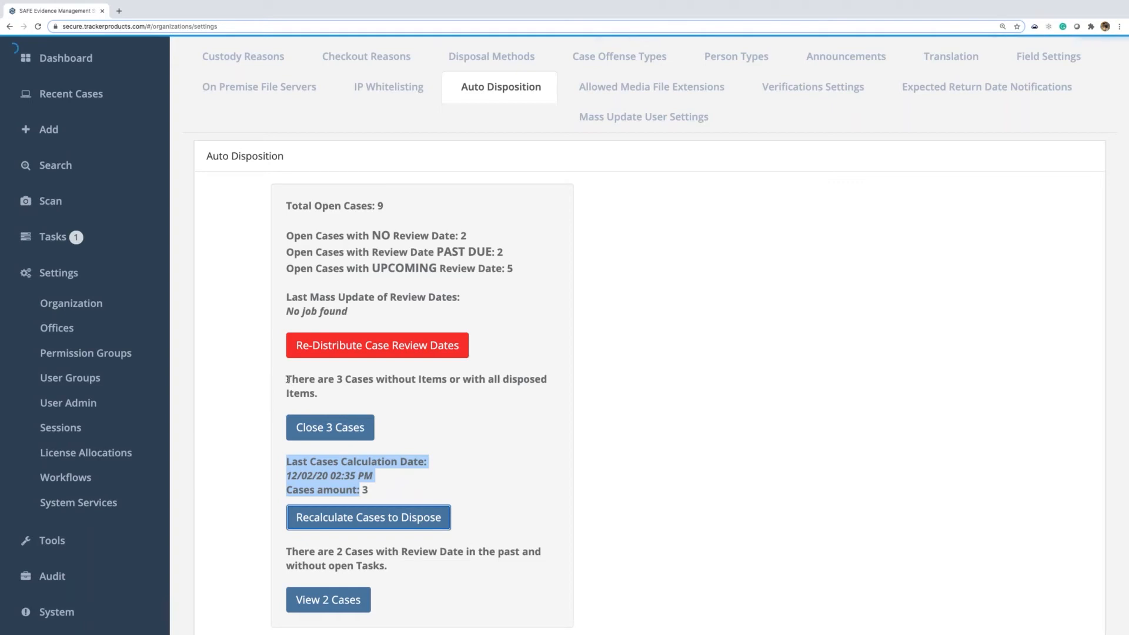
left_click_drag(288, 379, 337, 405)
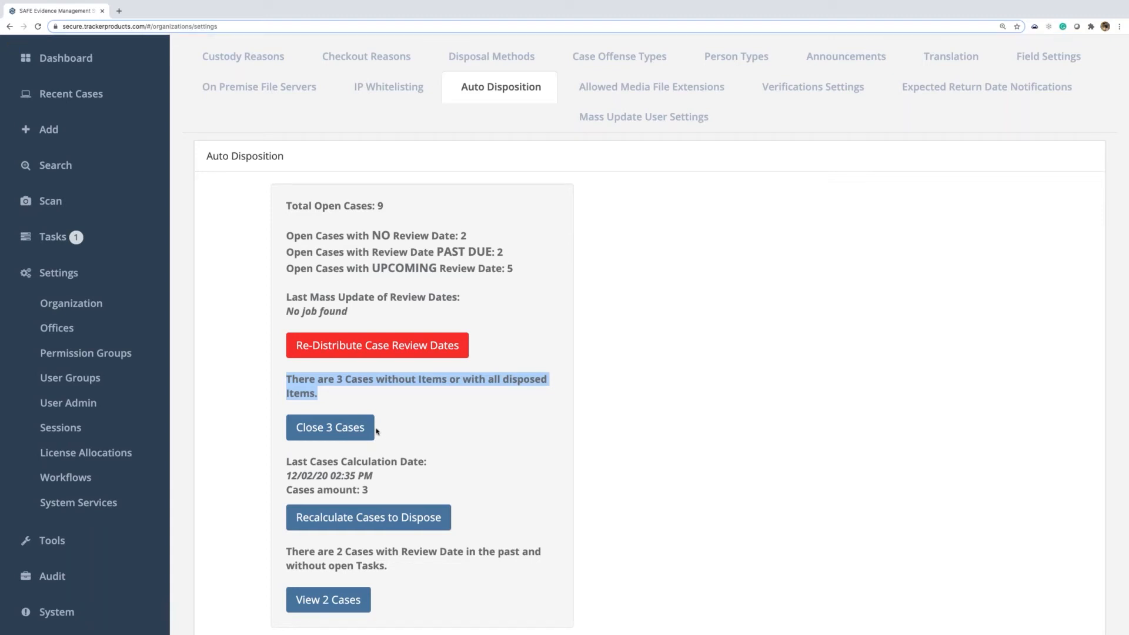
- Review the list of cases to be closed for having no items or only disposed items, and cancel without closing them
left_click(317, 429)
left_click(325, 202)
left_click(323, 174)
left_click(325, 201)
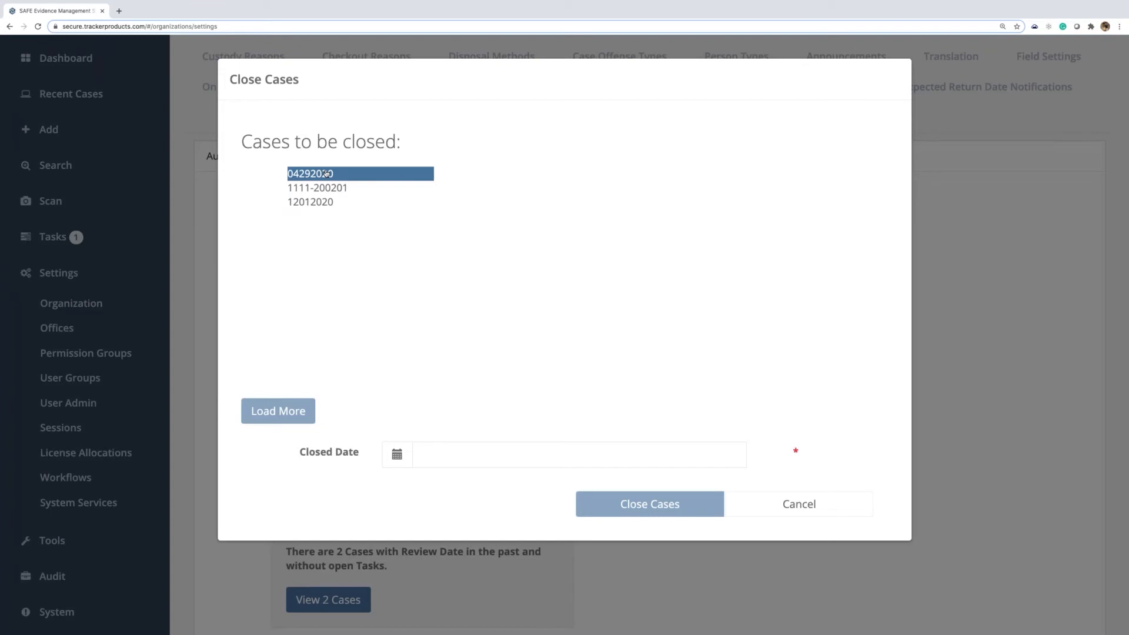
left_click(774, 508)
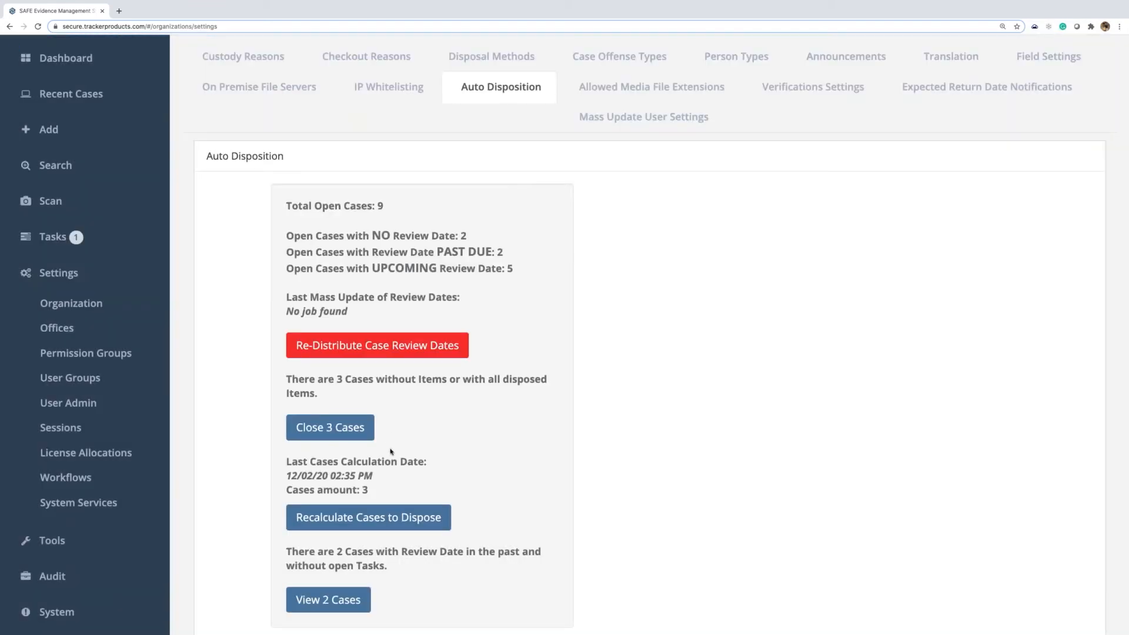
triple_click(305, 383)
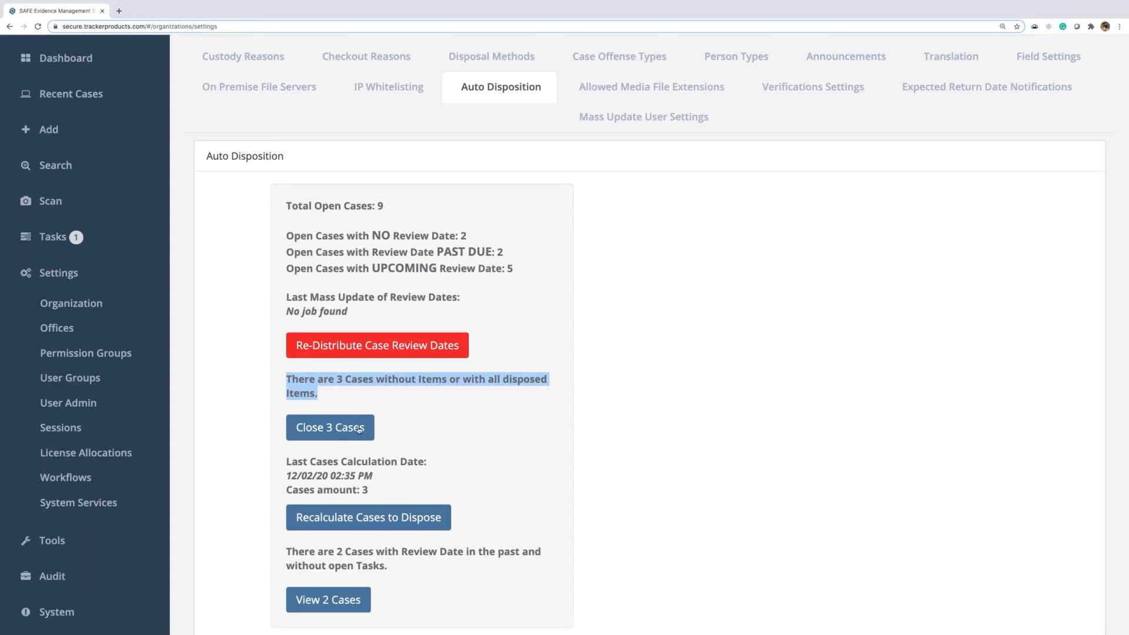
- Open the most recently viewed case, the Wally Wash one, for editing and look over its Basic Info fields
left_click(222, 274)
scroll(136, 255, "up", 3)
left_click(64, 225)
left_click(67, 258)
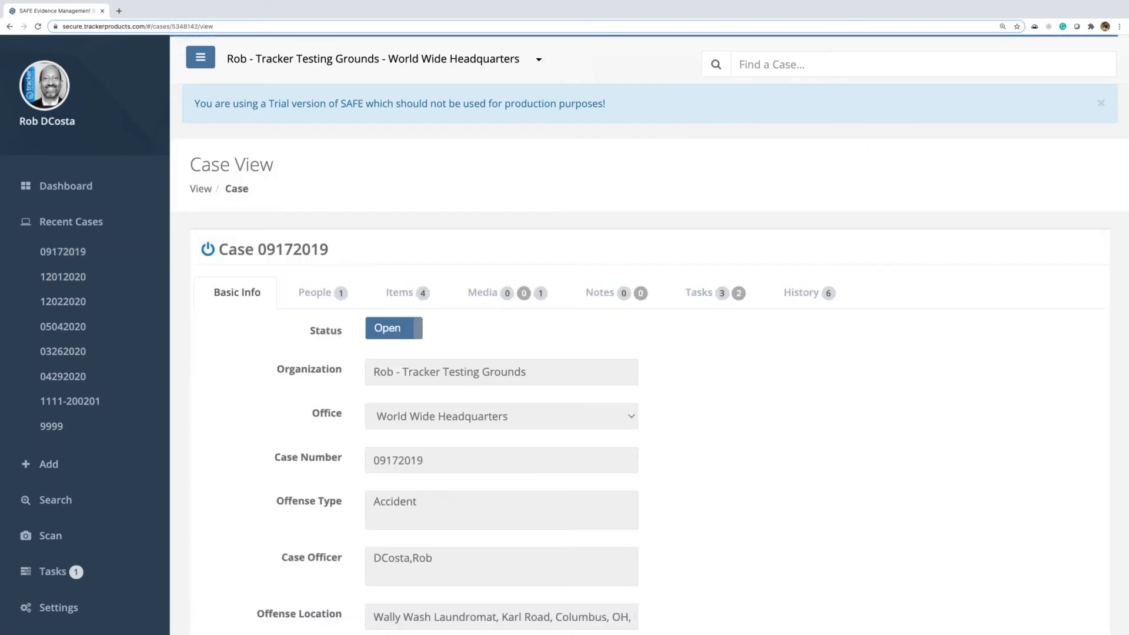
scroll(402, 316, "down", 10)
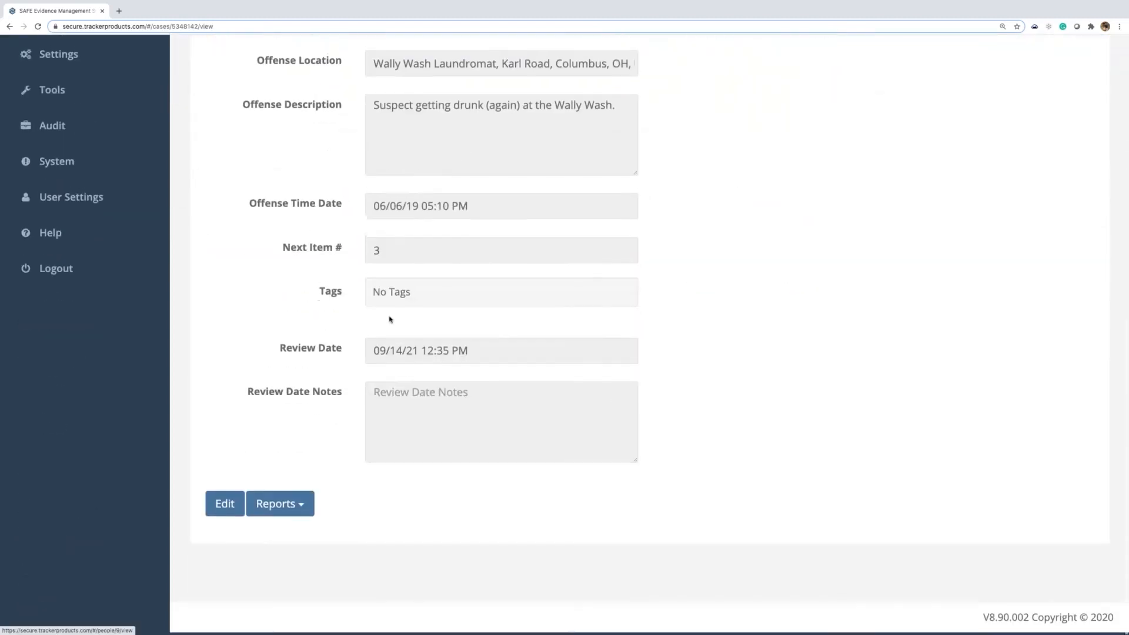
left_click(225, 507)
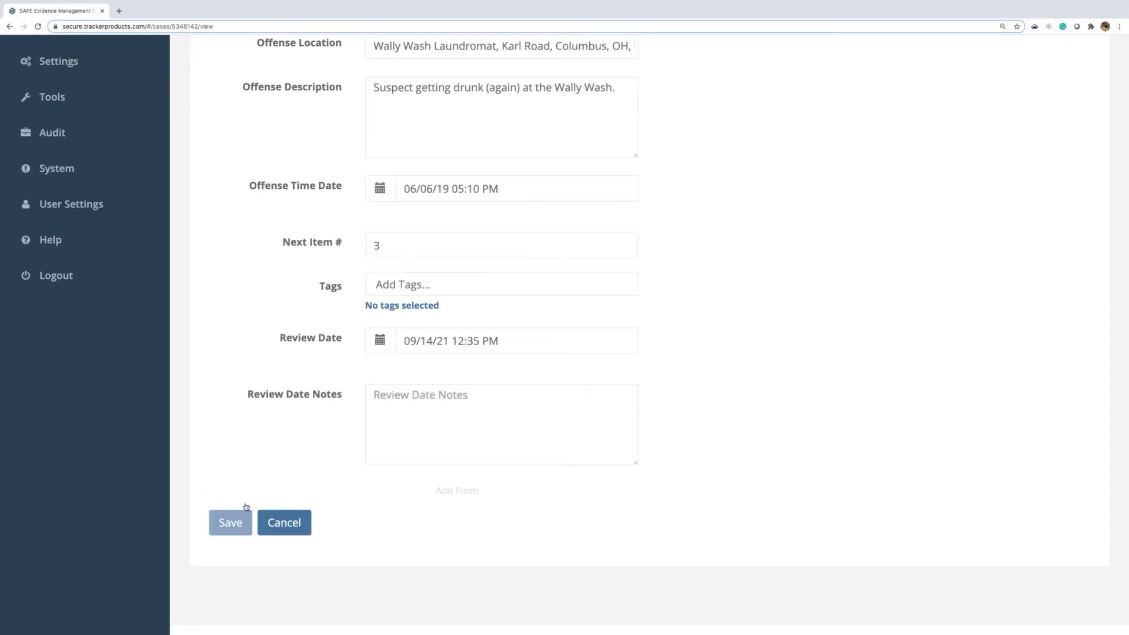
scroll(279, 269, "up", 10)
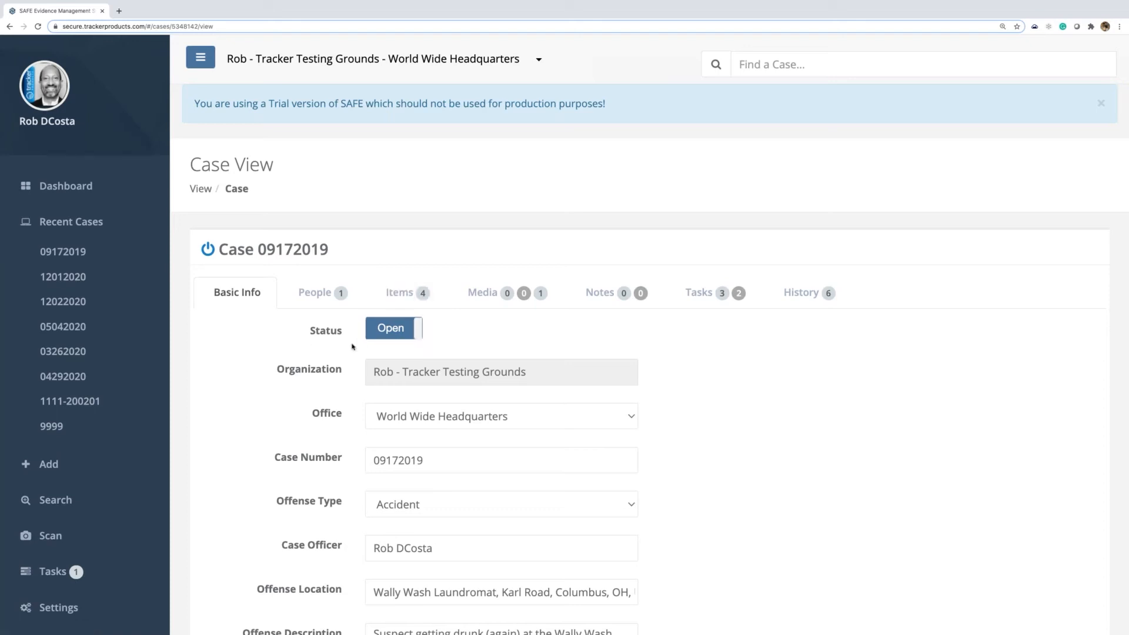
scroll(352, 347, "down", 10)
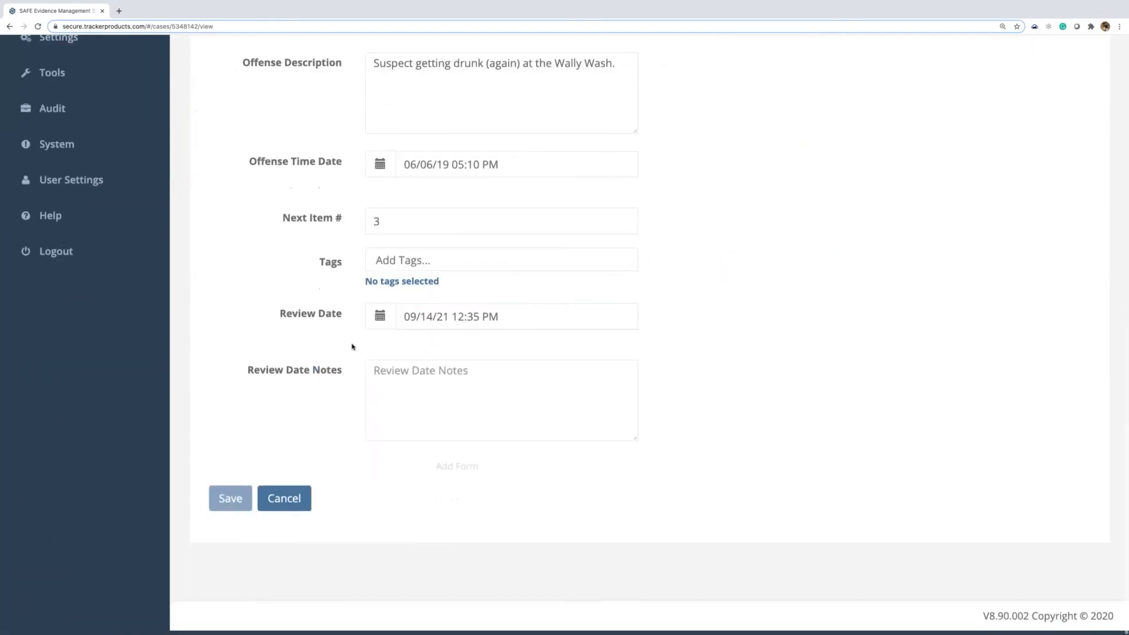
scroll(240, 513, "up", 10)
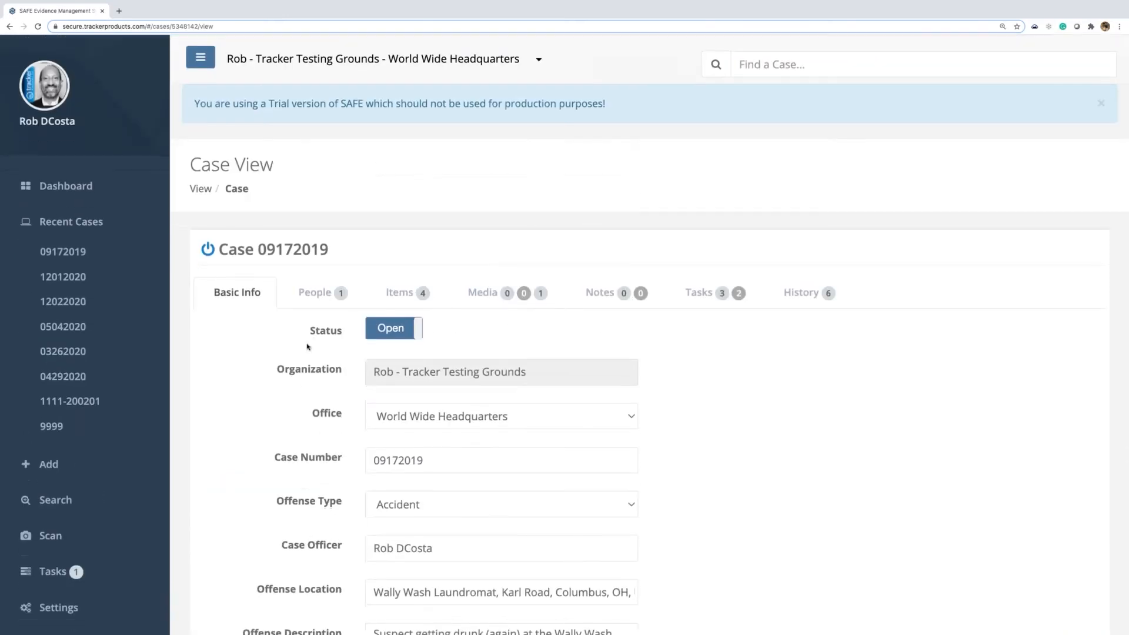
- Switch the case's Status to Closed and confirm closing it with undisposed items
left_click_drag(307, 330, 389, 330)
left_click(389, 330)
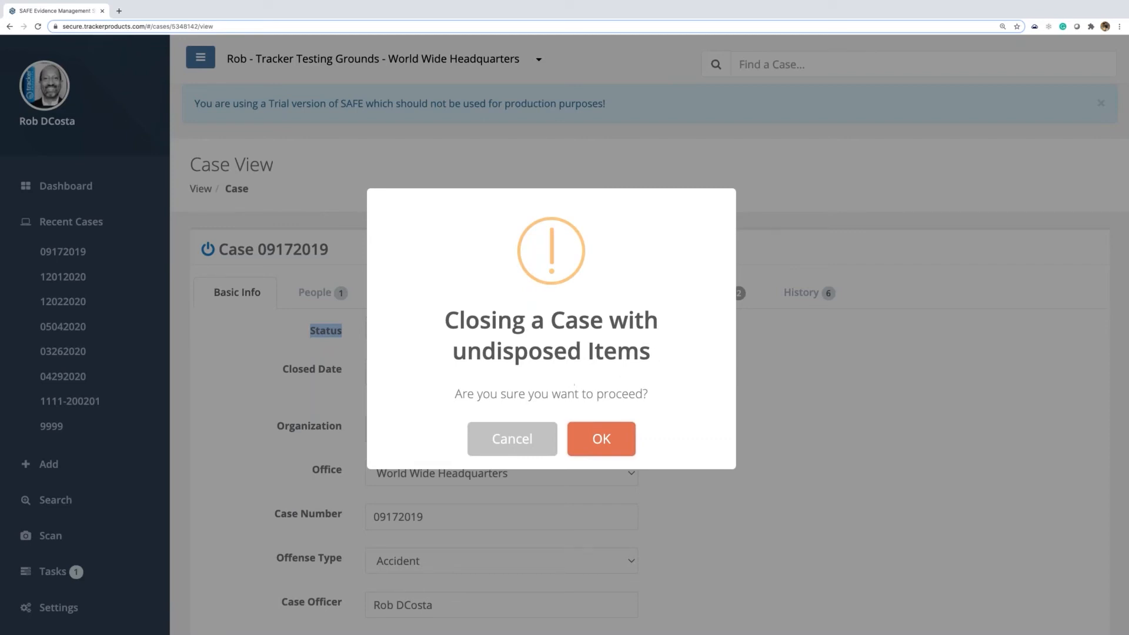
left_click(598, 442)
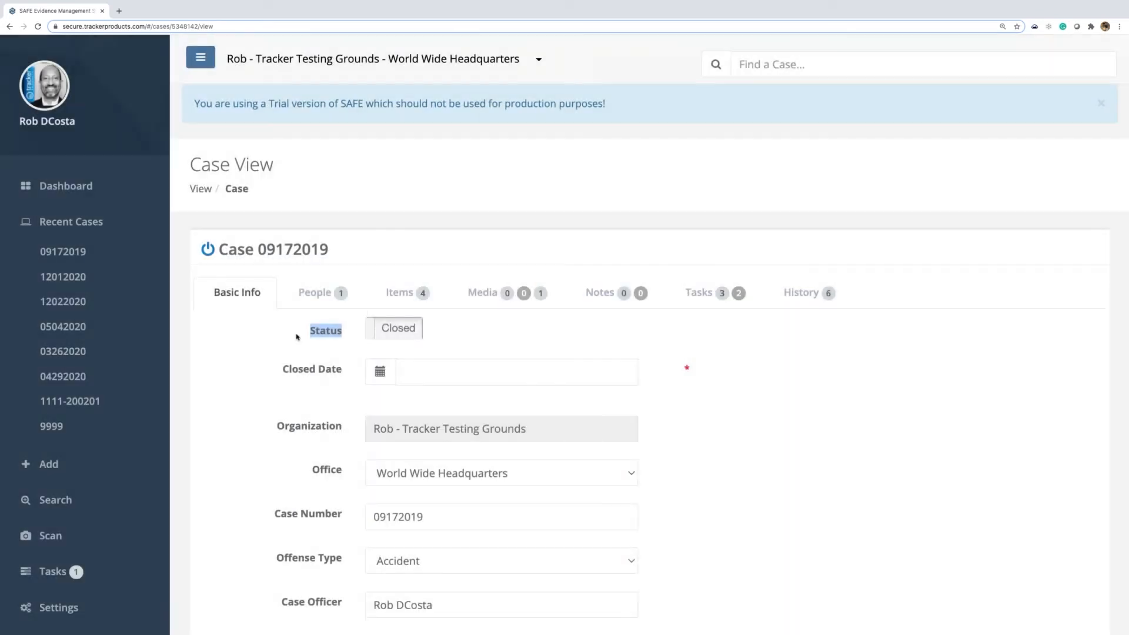
left_click(241, 342)
double_click(327, 334)
left_click(271, 342)
- Set the case's Closed Date to 12/02/20 02:37 PM, then save the case and check its Status
scroll(271, 343, "down", 10)
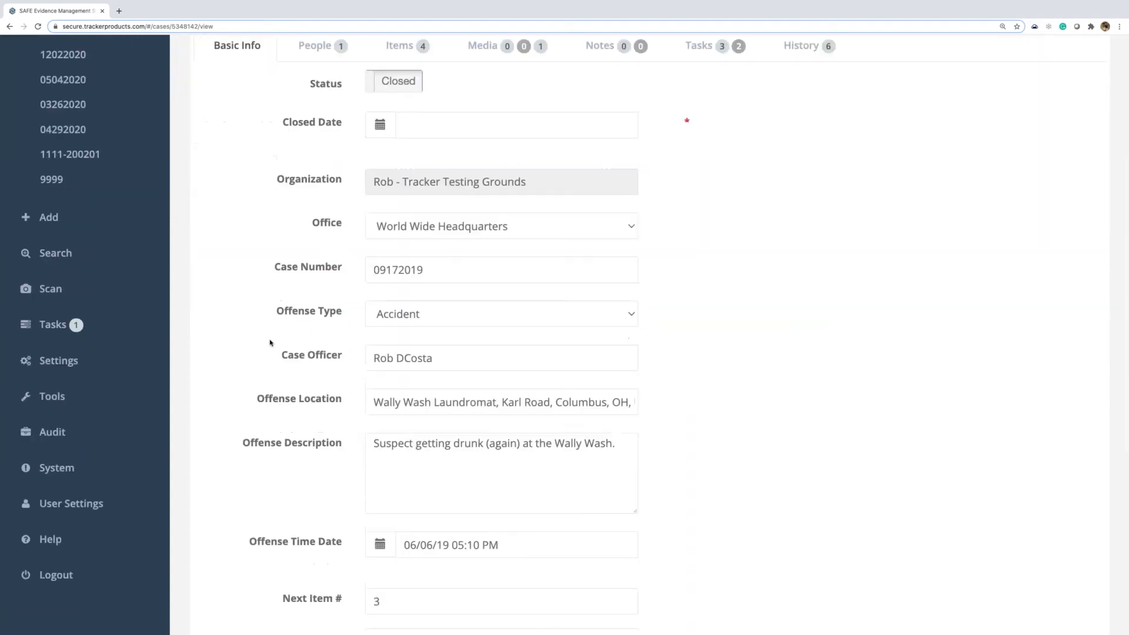
scroll(260, 377, "up", 5)
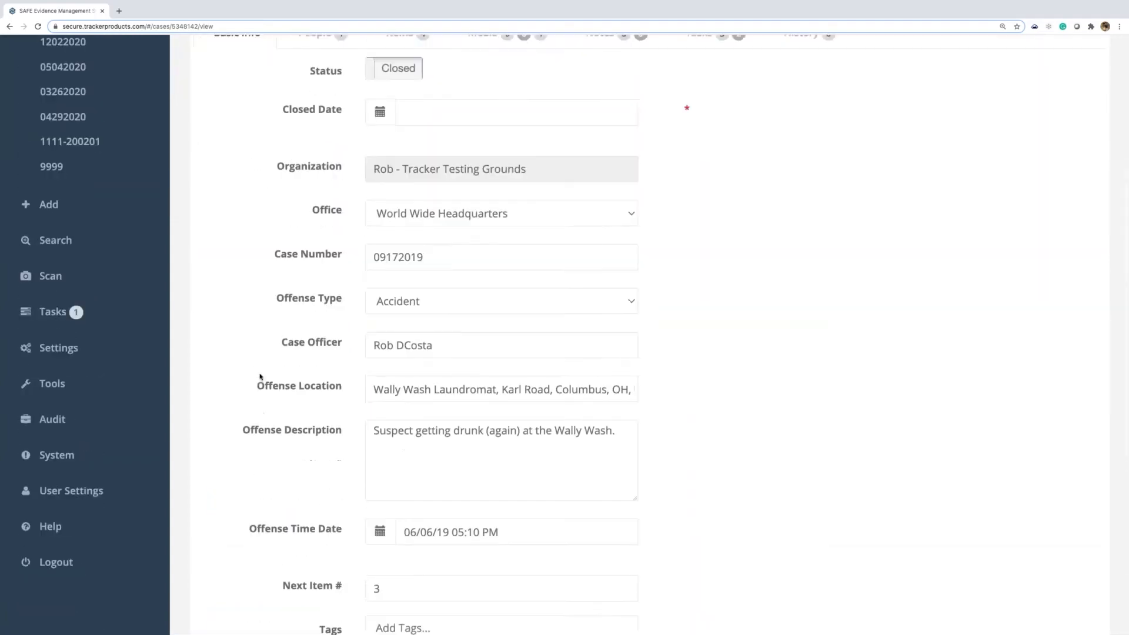
left_click(377, 186)
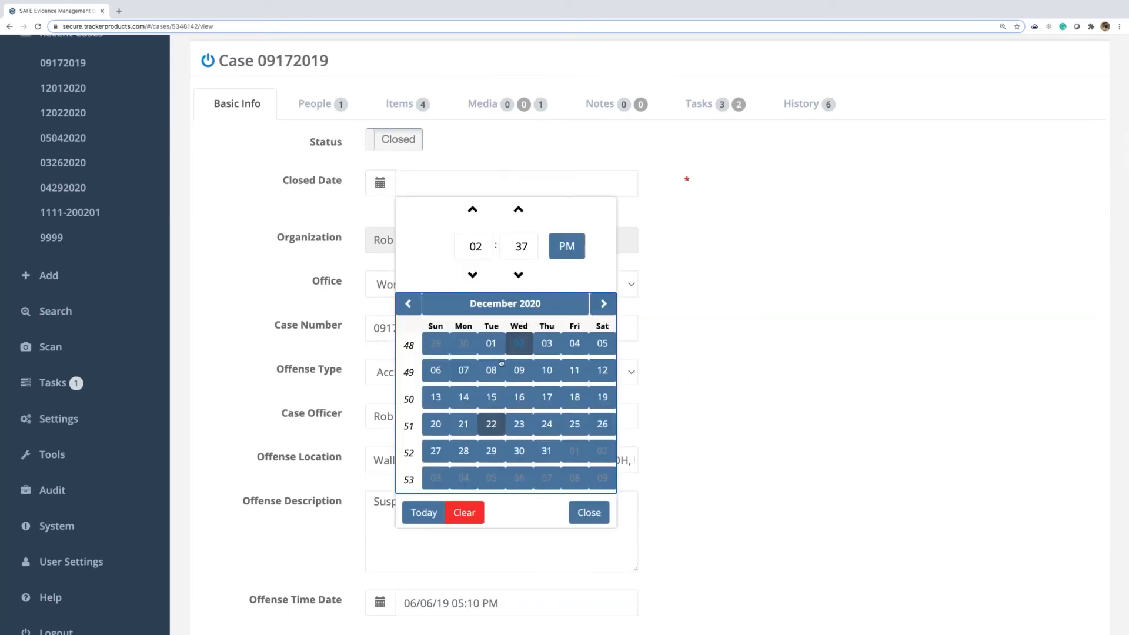
left_click(518, 344)
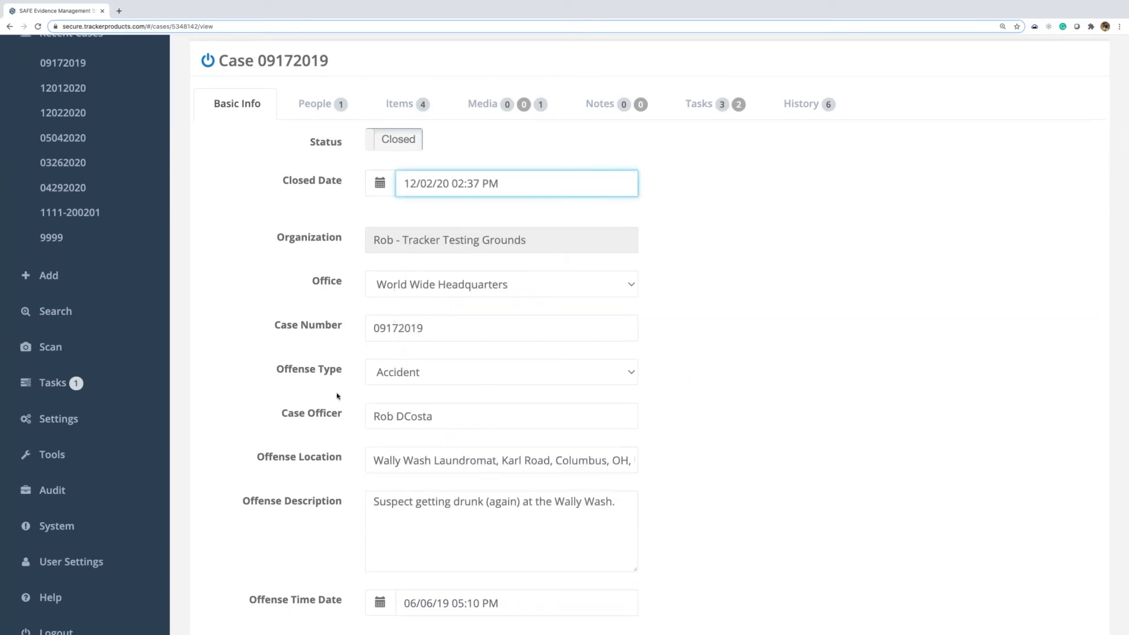
scroll(338, 396, "down", 7)
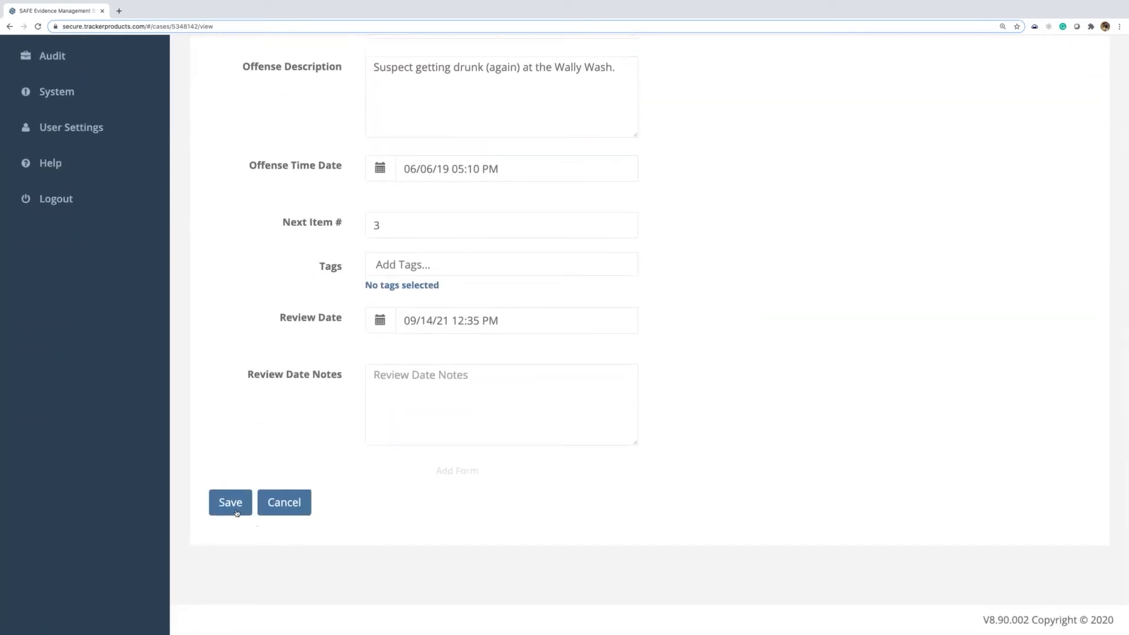
left_click(230, 503)
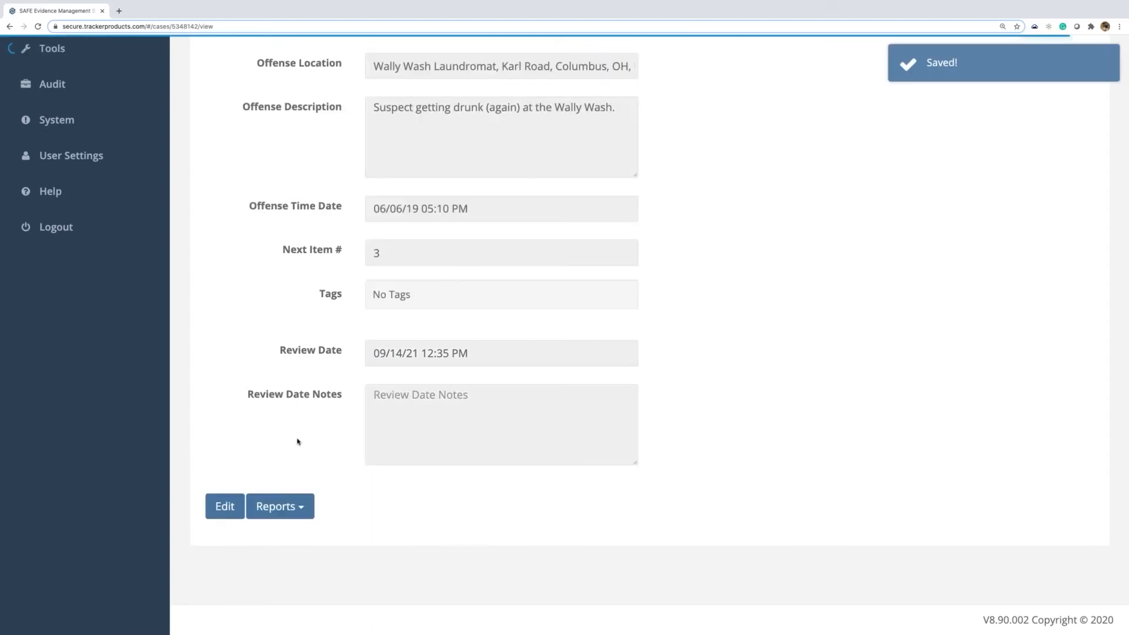
scroll(298, 441, "up", 6)
scroll(297, 441, "up", 4)
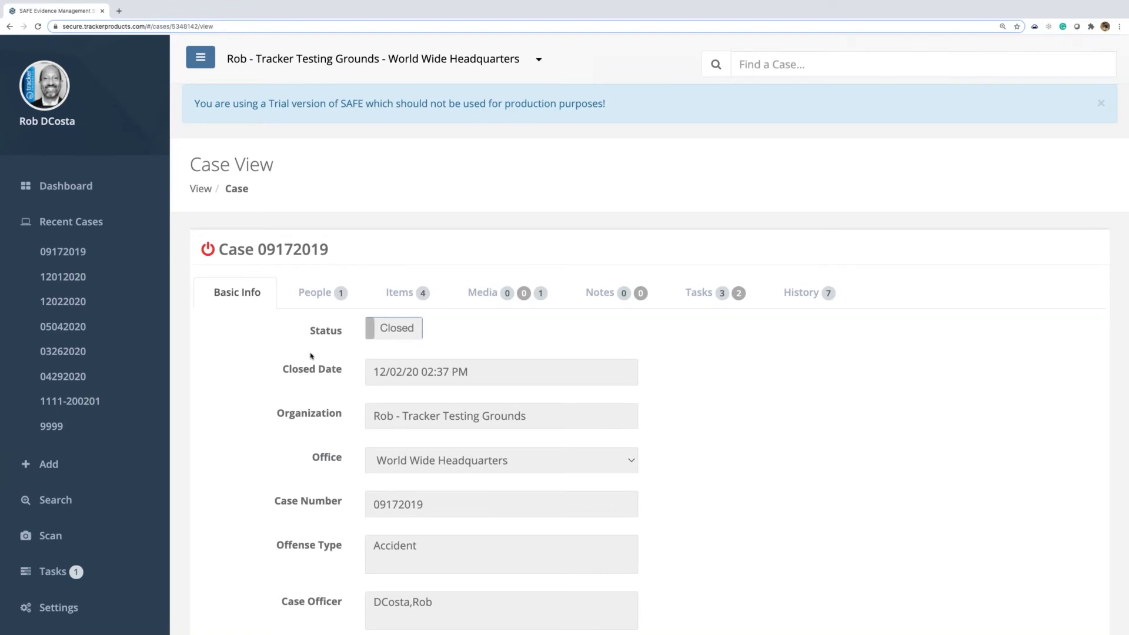
left_click_drag(305, 332, 345, 342)
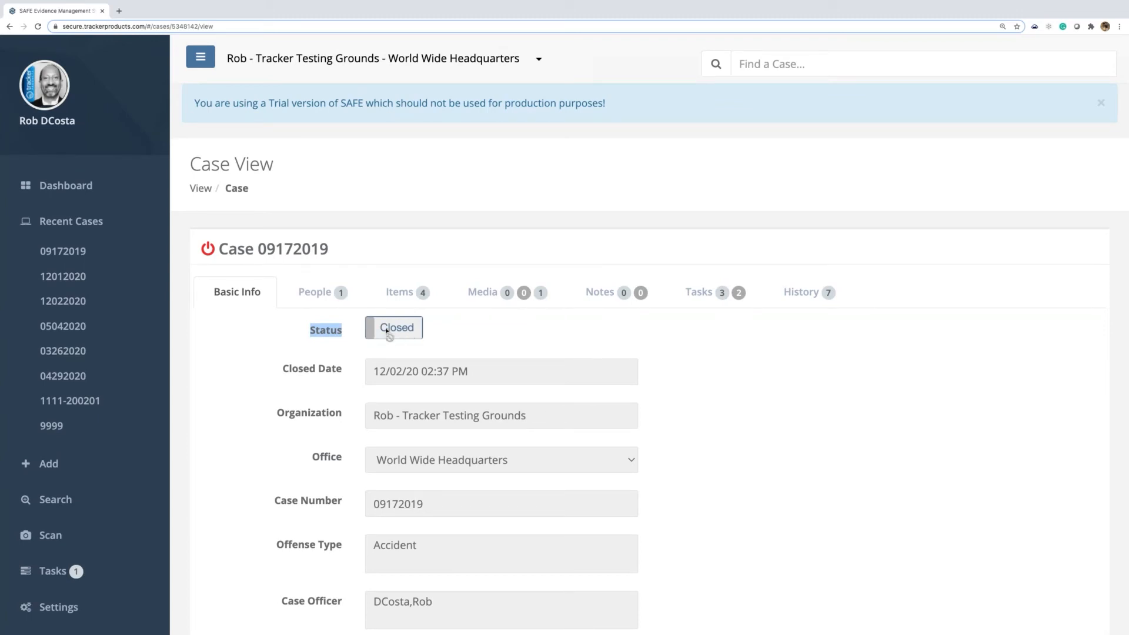
- Open the organization's Auto Disposition settings and check the total number of open cases
left_click(215, 251)
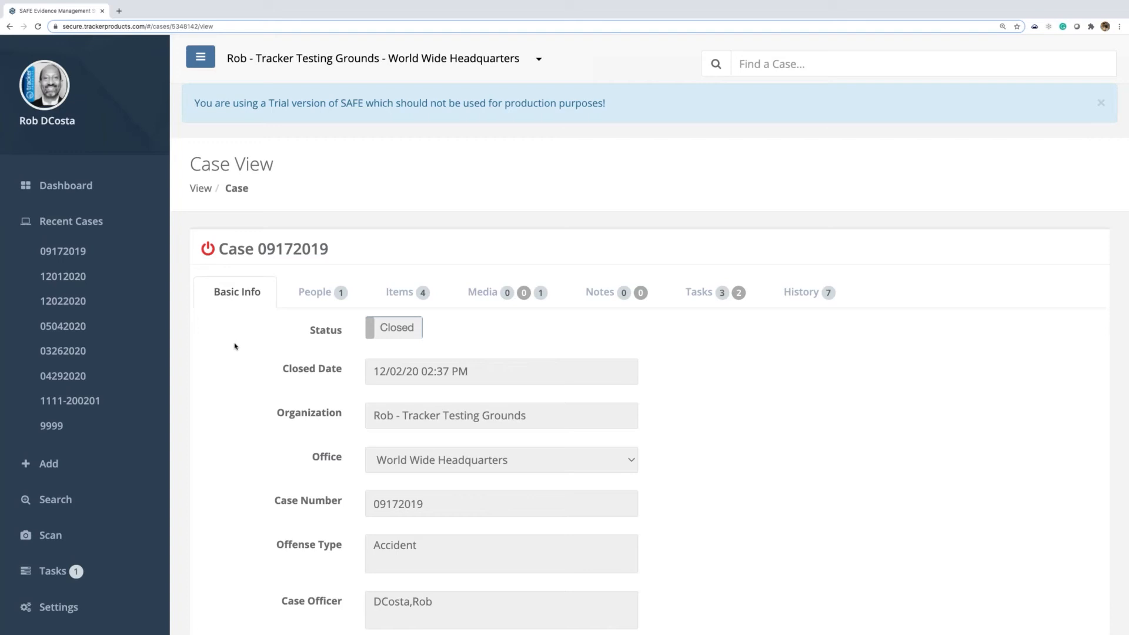
scroll(61, 516, "down", 2)
left_click(61, 517)
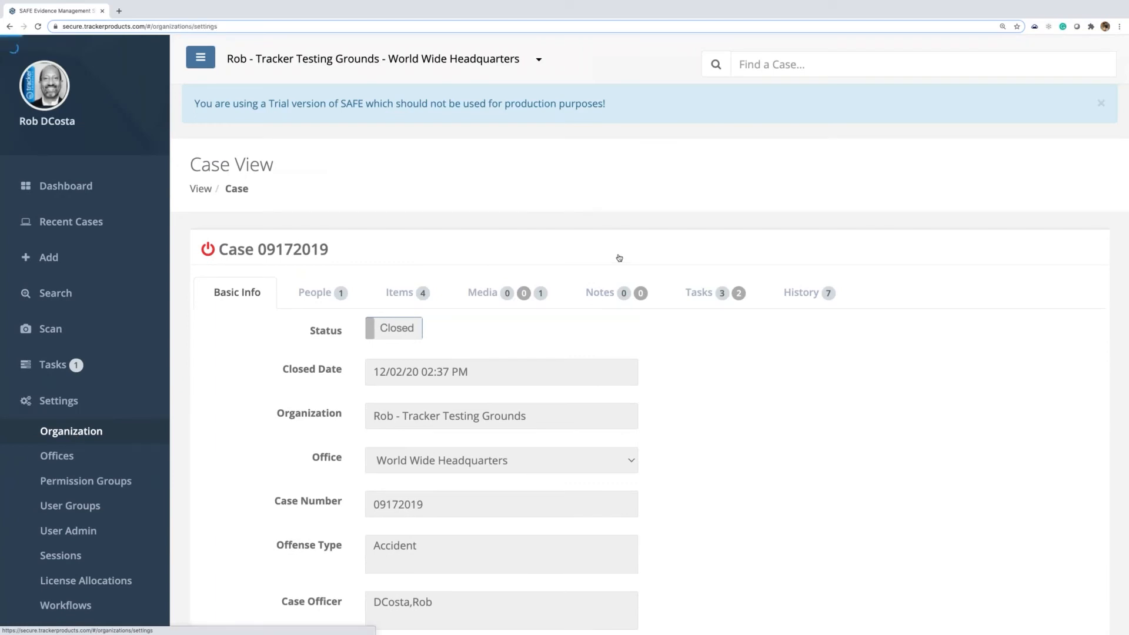
left_click(573, 219)
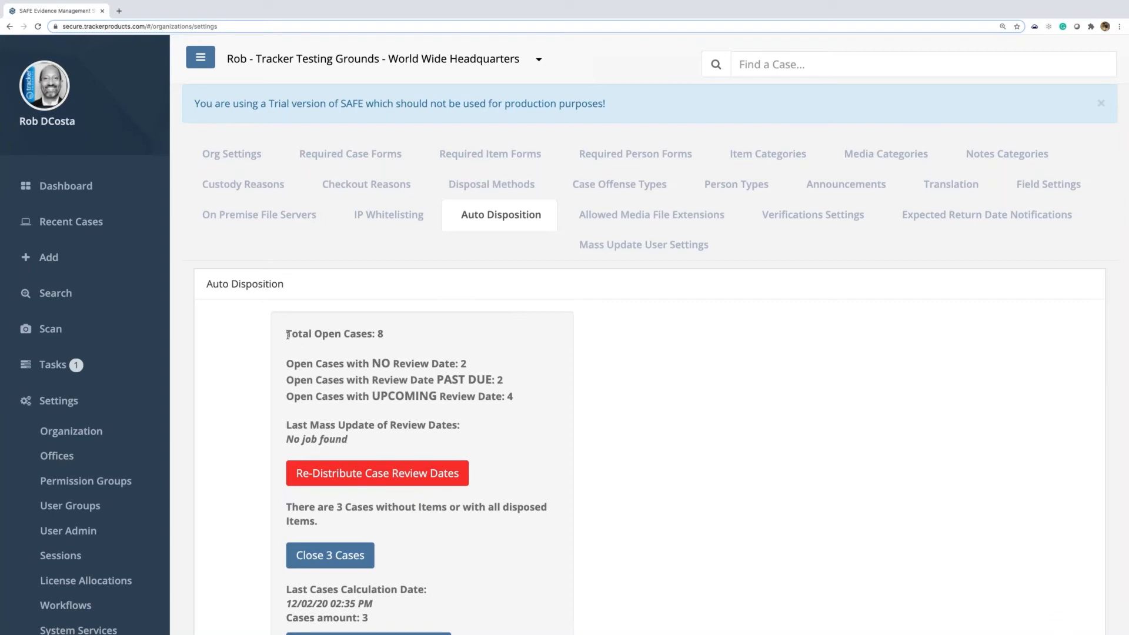
left_click_drag(286, 334, 384, 335)
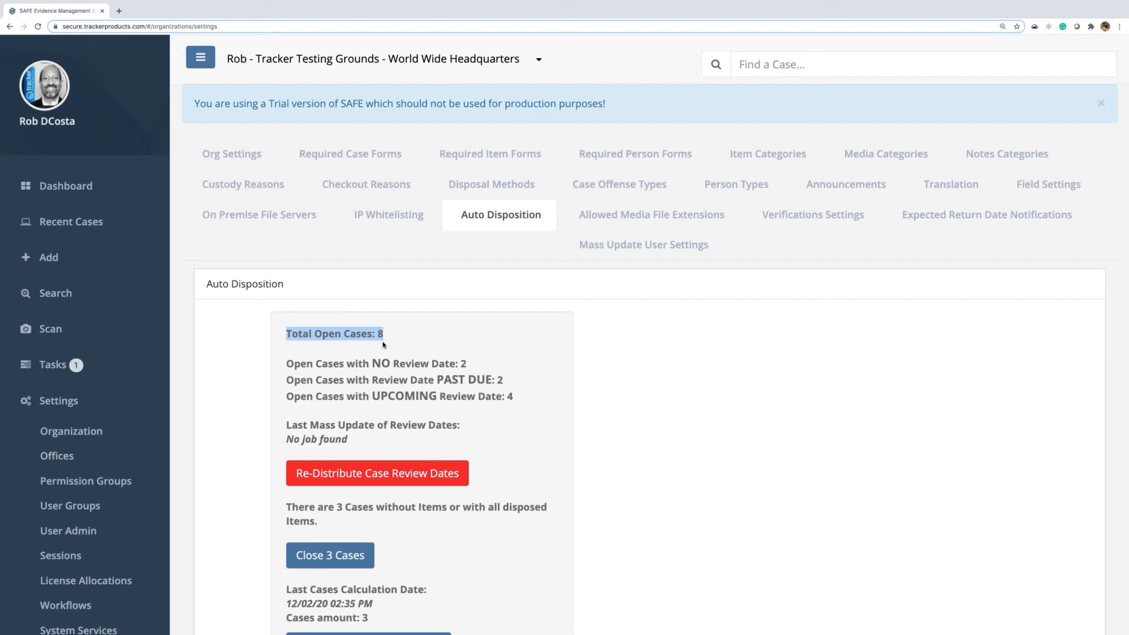
- Recalculate the cases to dispose in the Auto Disposition summary
scroll(383, 345, "down", 3)
scroll(384, 344, "down", 1)
left_click(400, 515)
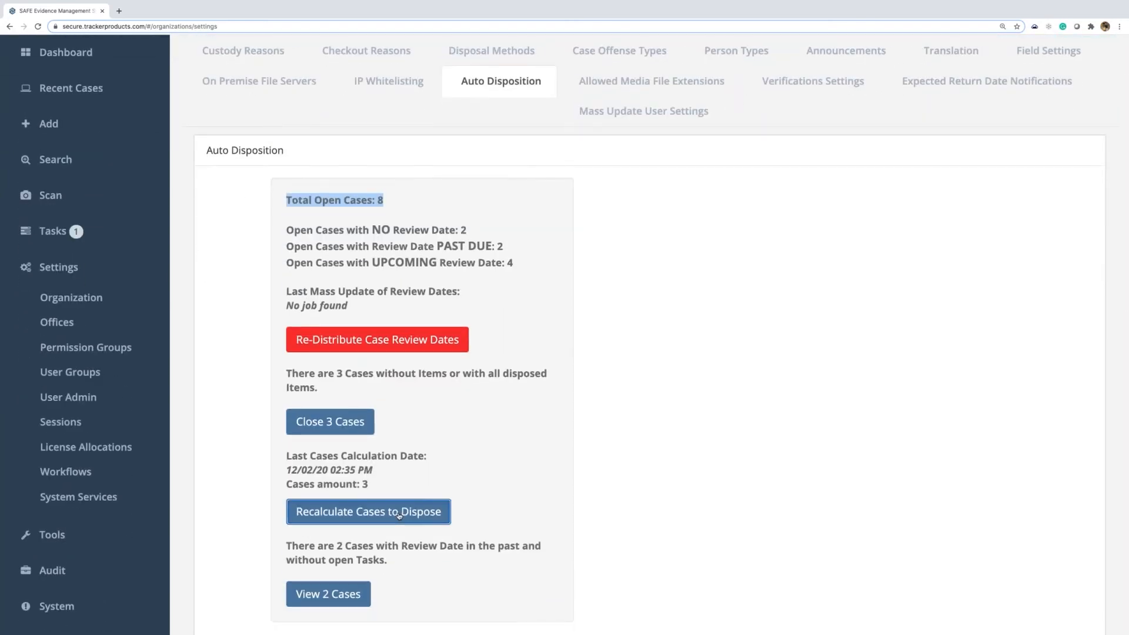
- Bring up the list of cases to be closed and look over the details of the first listed case
left_click(327, 424)
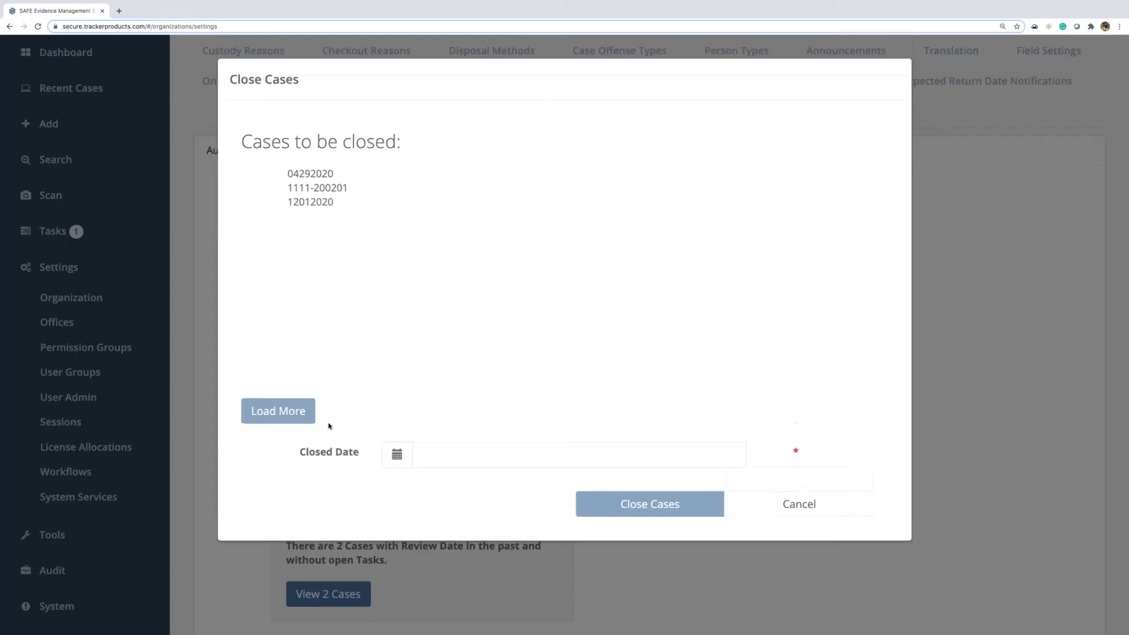
left_click(334, 177)
left_click(315, 205)
mouse_move(324, 187)
left_mouse_down()
mouse_move(327, 176)
mouse_move(325, 203)
mouse_move(332, 176)
left_mouse_up()
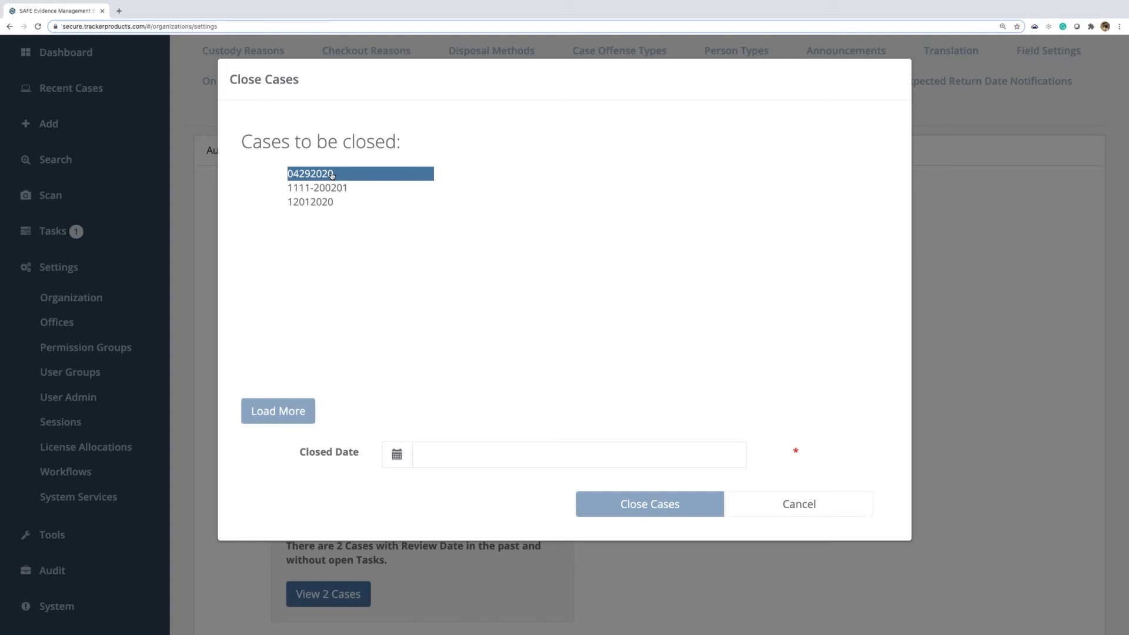
double_click(332, 175)
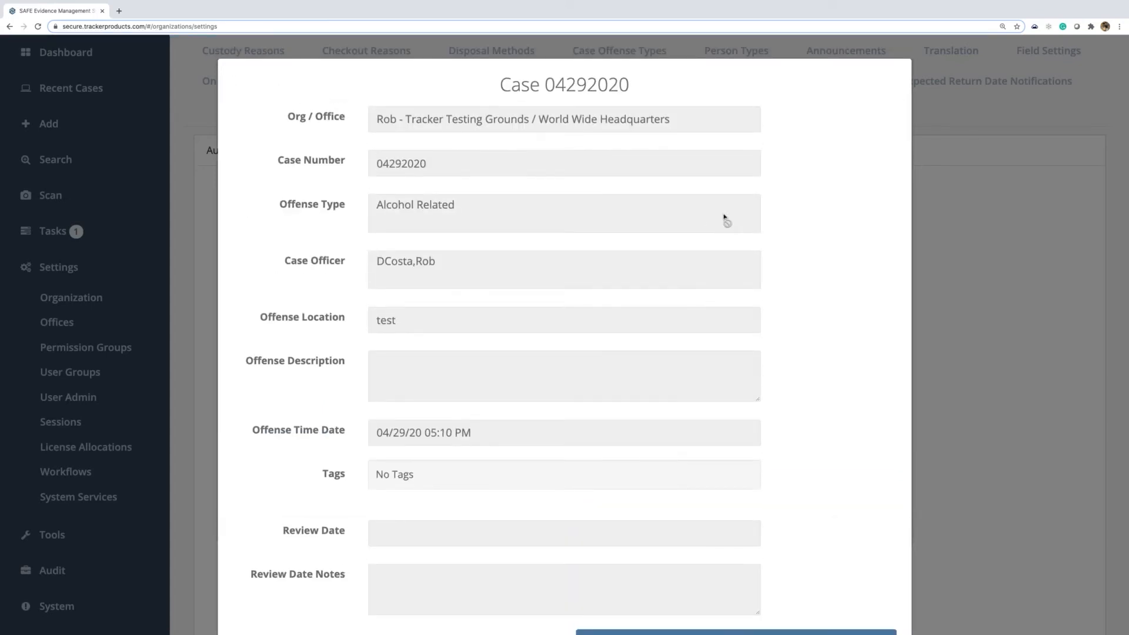
scroll(797, 233, "down", 2)
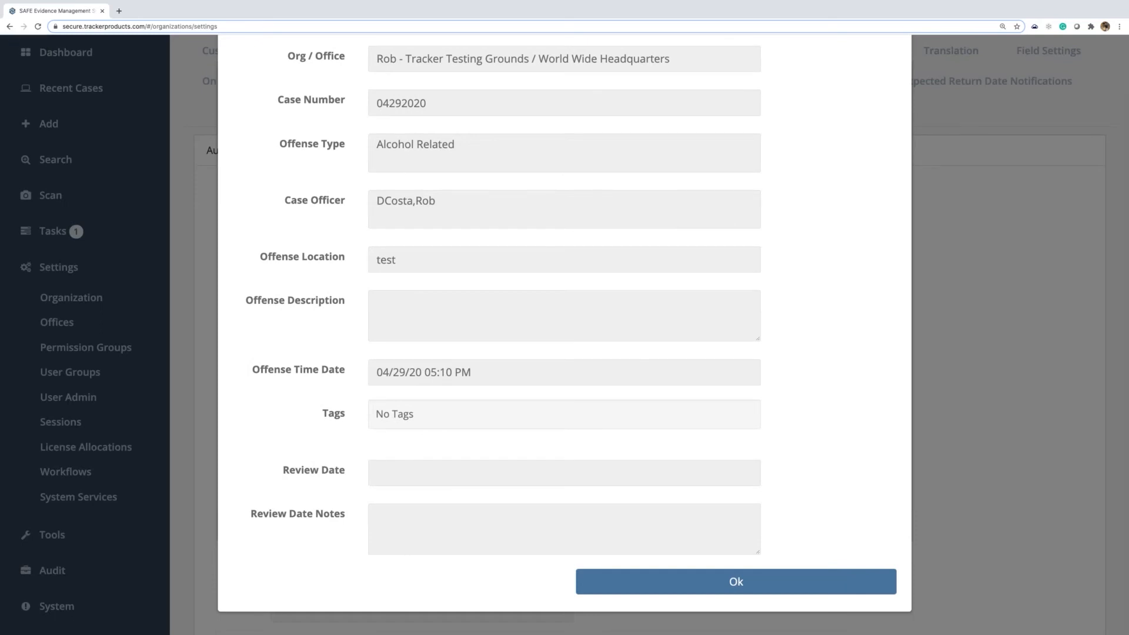
left_click(716, 585)
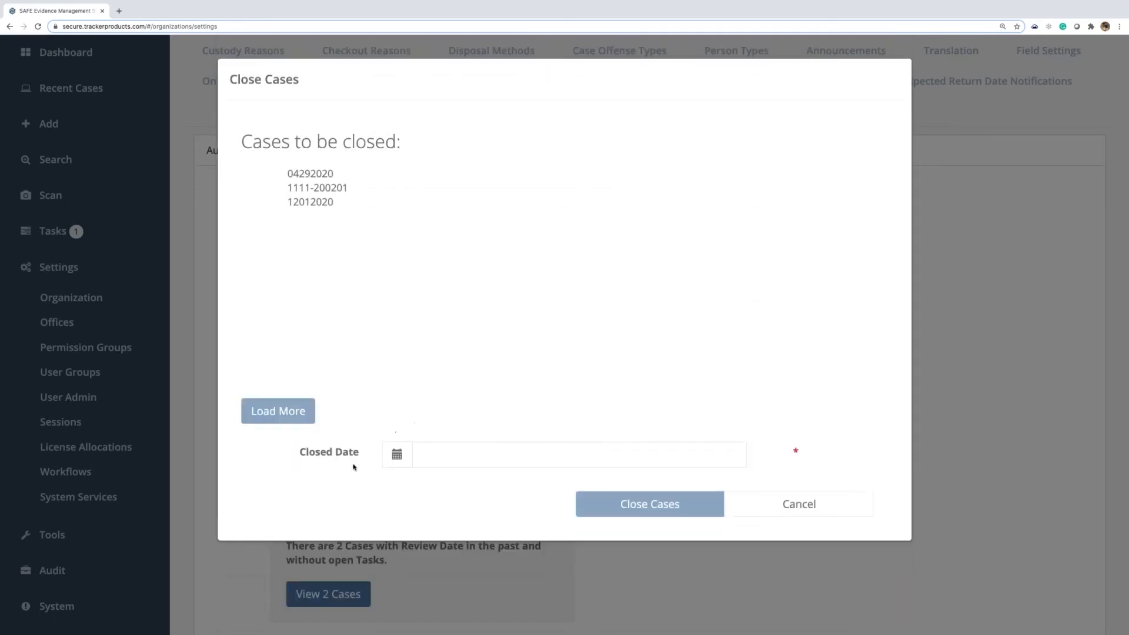
- Set the Closed Date to 12/02/20 02:38 PM and close all the listed cases
left_click_drag(295, 456, 360, 456)
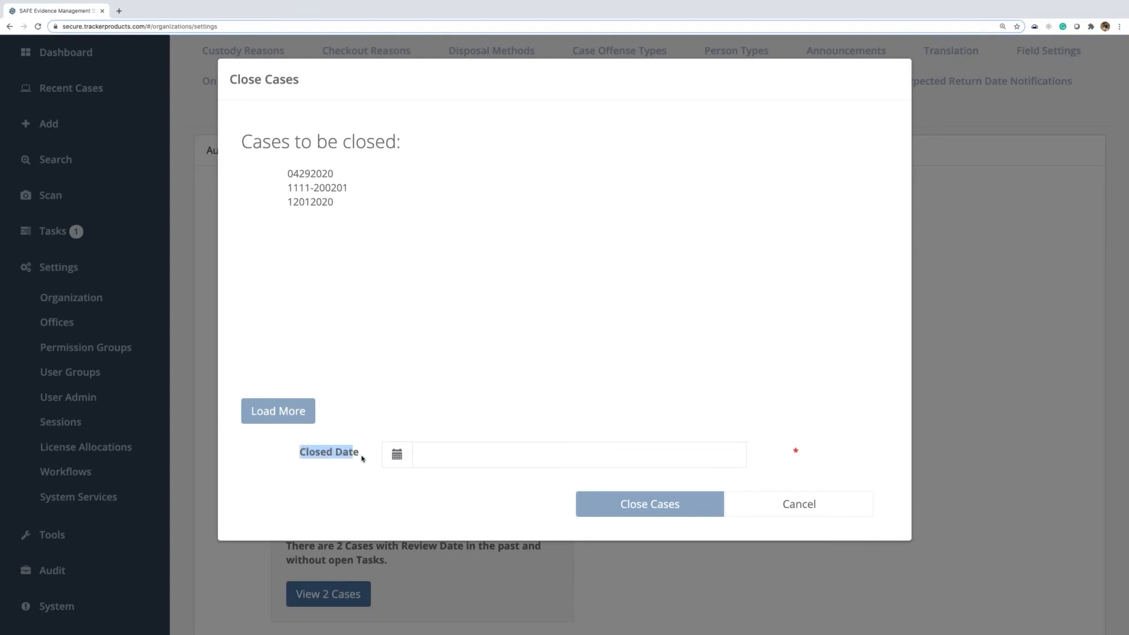
left_click(397, 458)
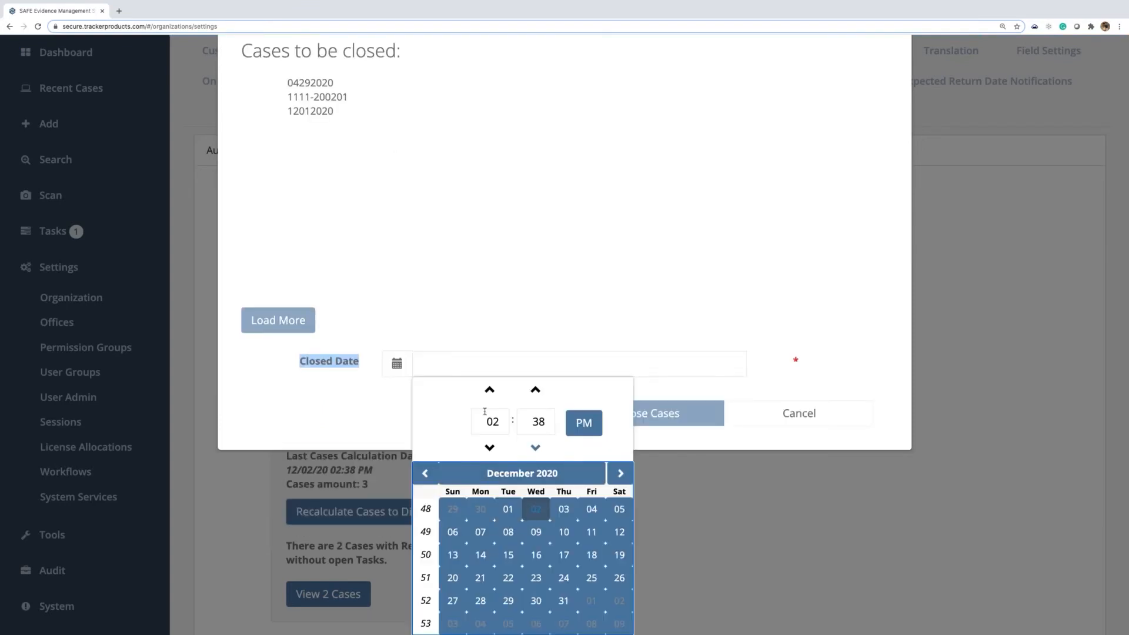
left_click(535, 509)
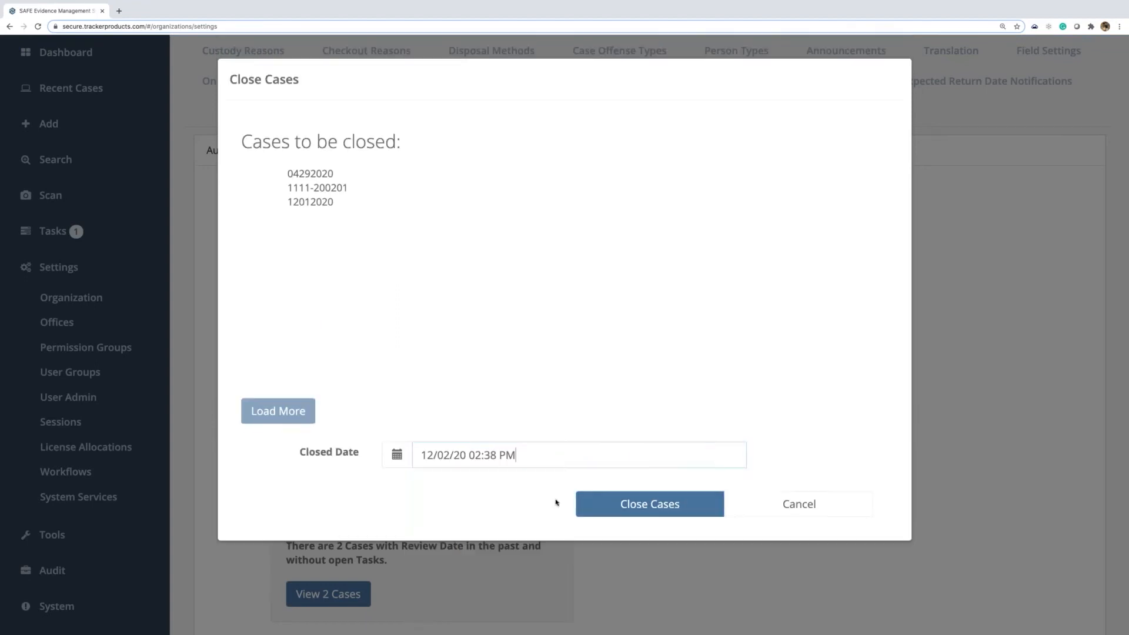
left_click(671, 508)
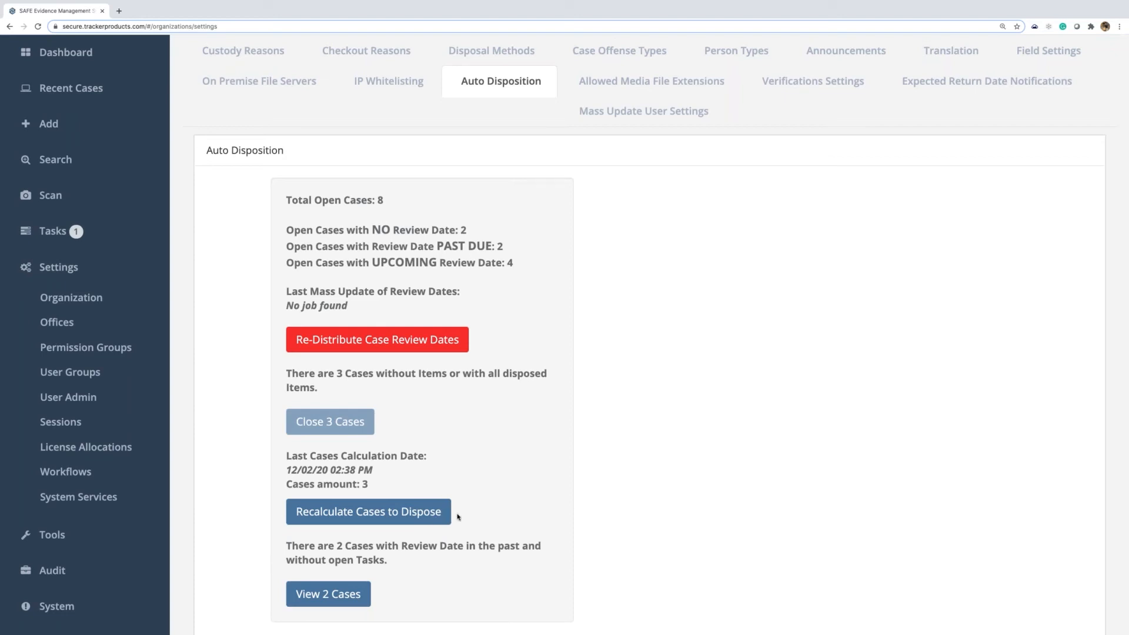
- Recalculate the cases to dispose, then reload the Auto Disposition settings to refresh the total of open cases
left_click(398, 516)
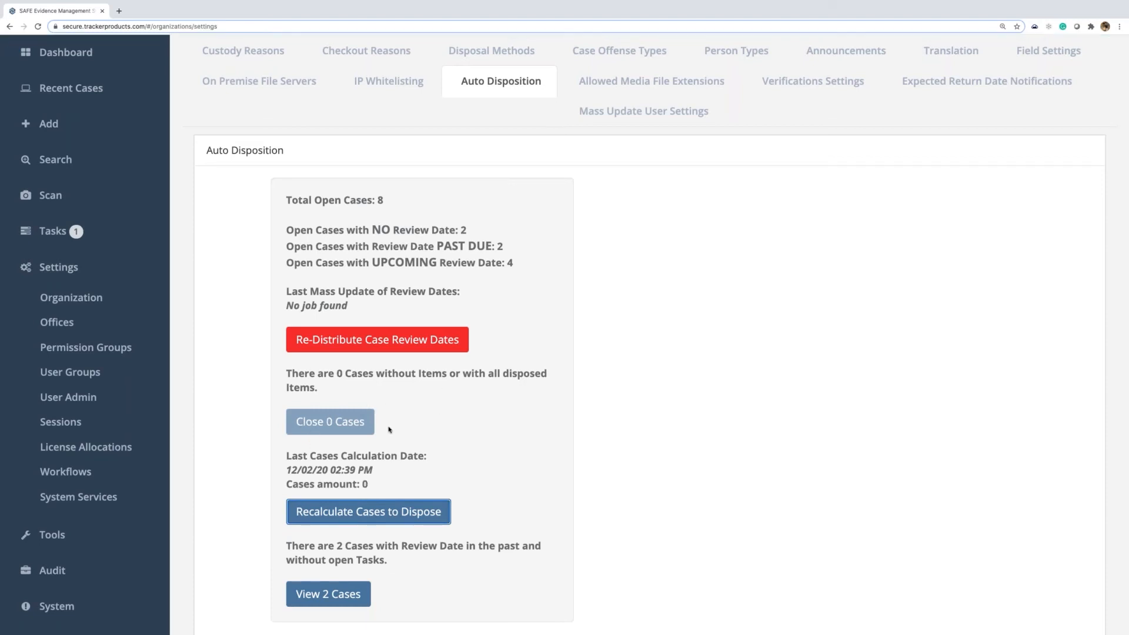
left_click(37, 27)
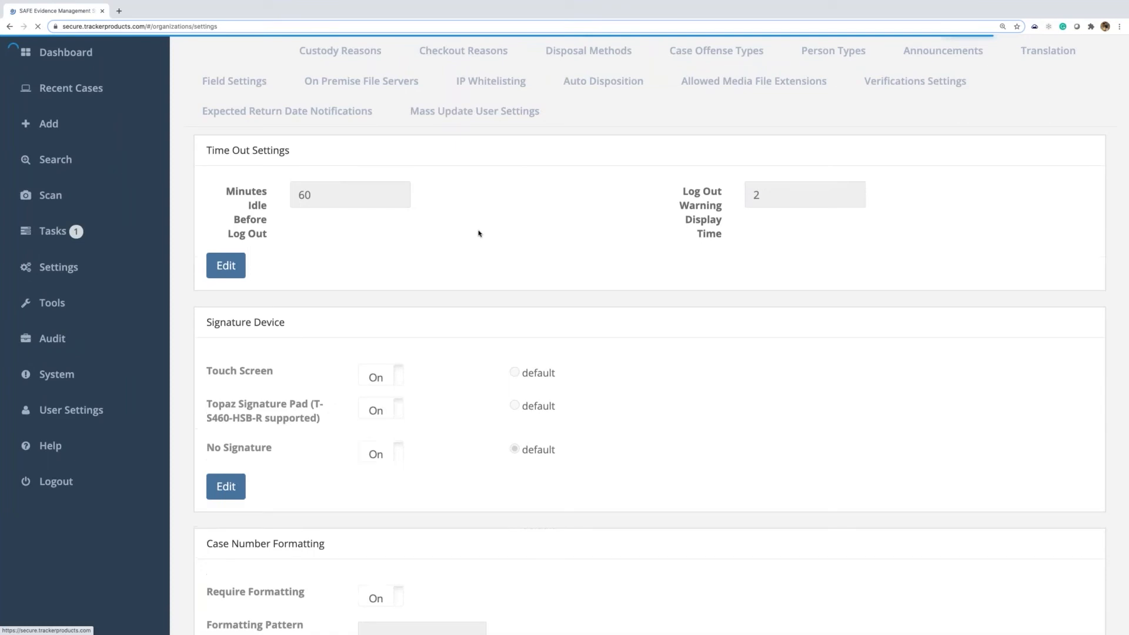
left_click(601, 87)
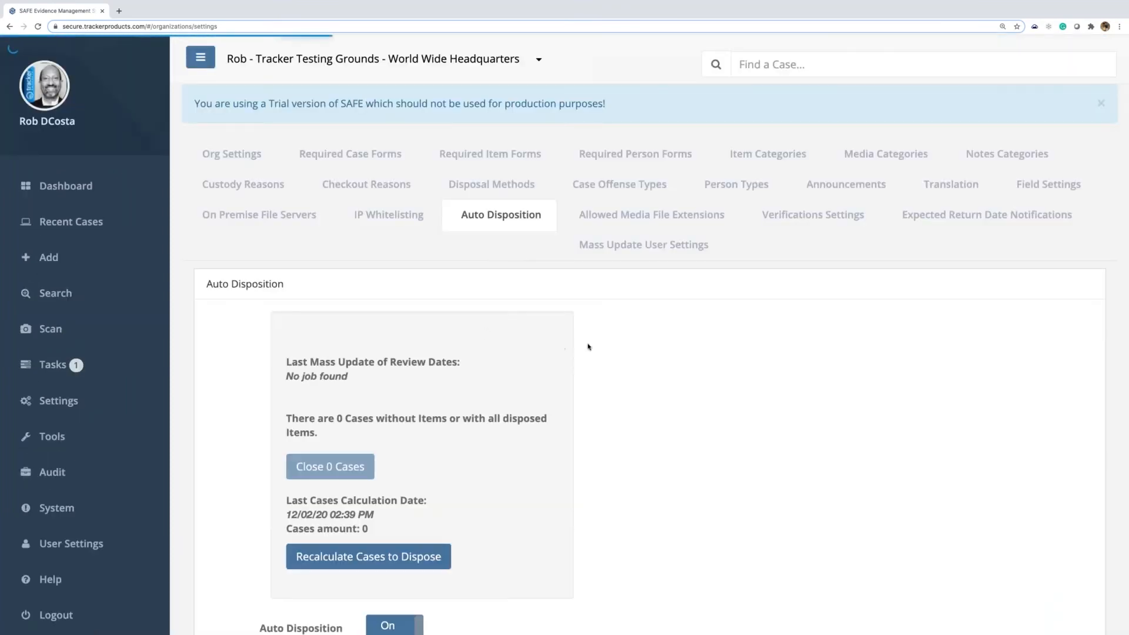
left_click_drag(287, 334, 423, 338)
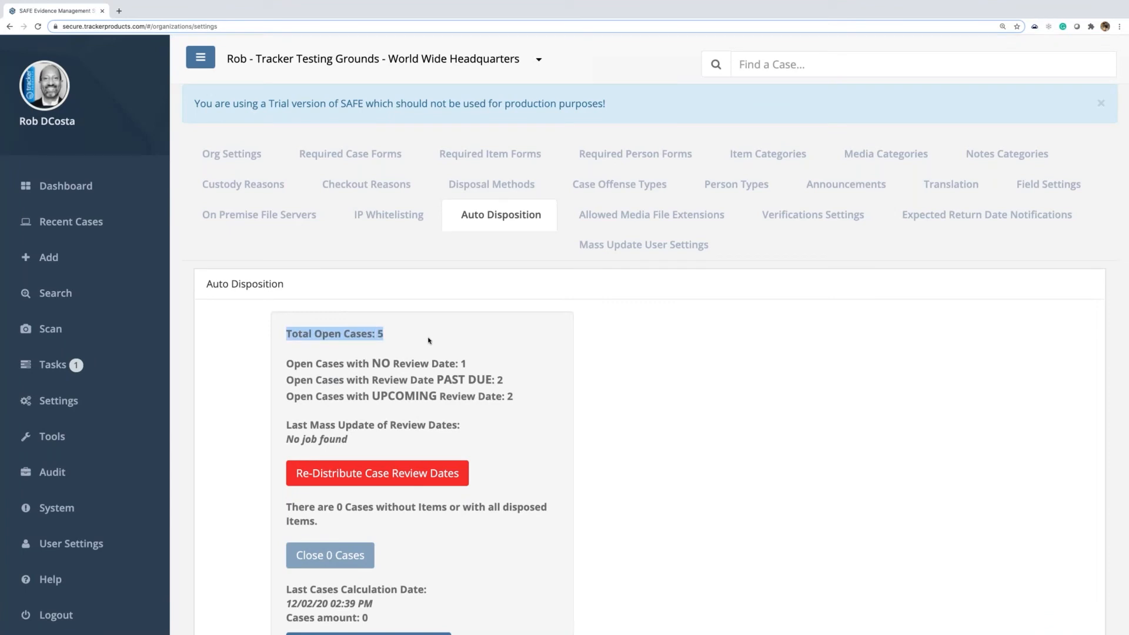
- Examine the counts of open cases with no review date, a past due review date and an upcoming review date
scroll(428, 340, "down", 3)
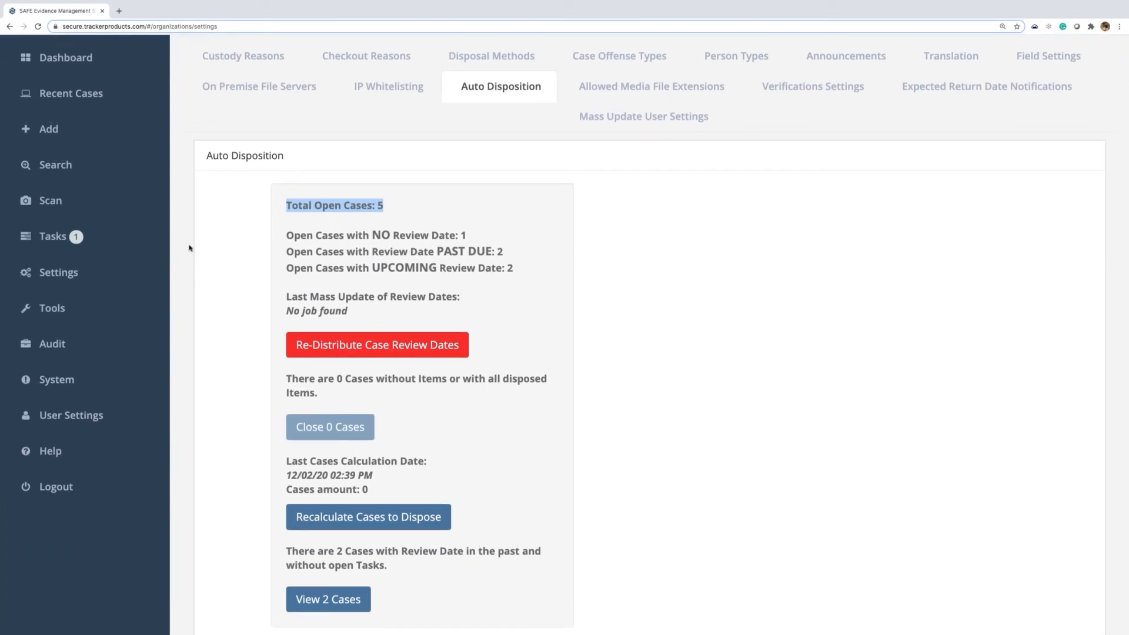
left_click(210, 244)
scroll(174, 235, "up", 2)
scroll(174, 235, "up", 1)
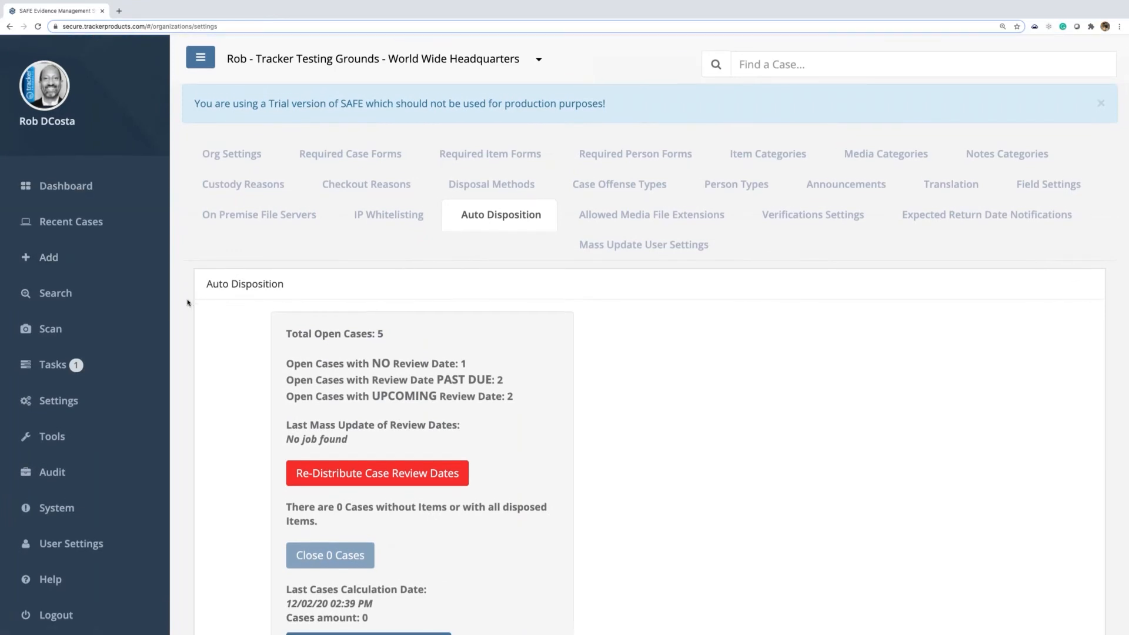
scroll(187, 302, "down", 3)
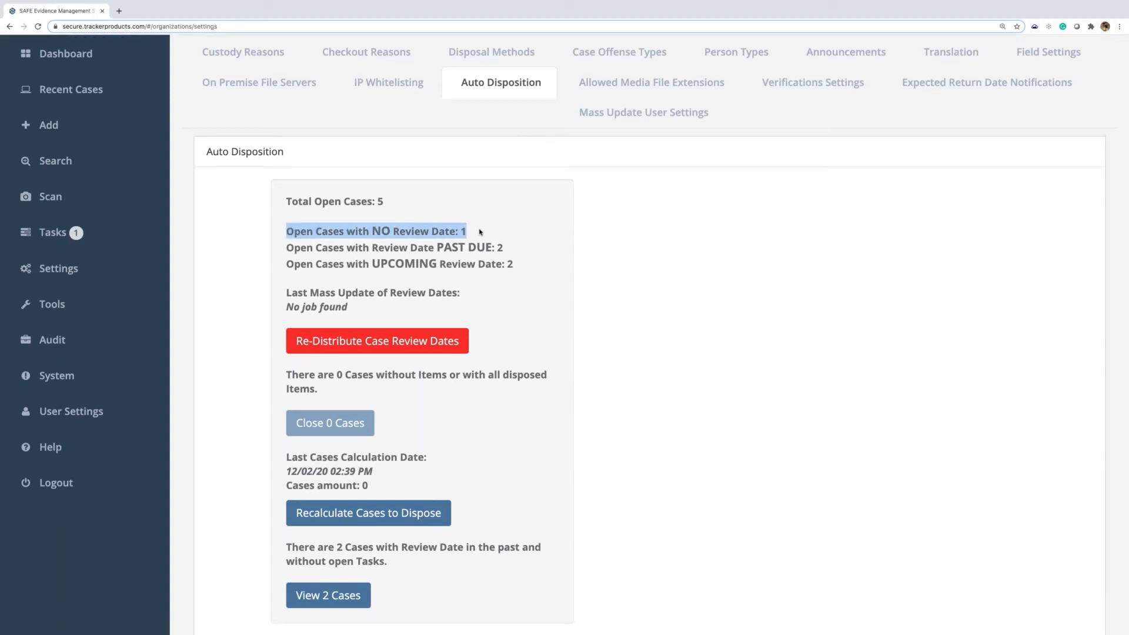
left_click_drag(480, 232, 510, 246)
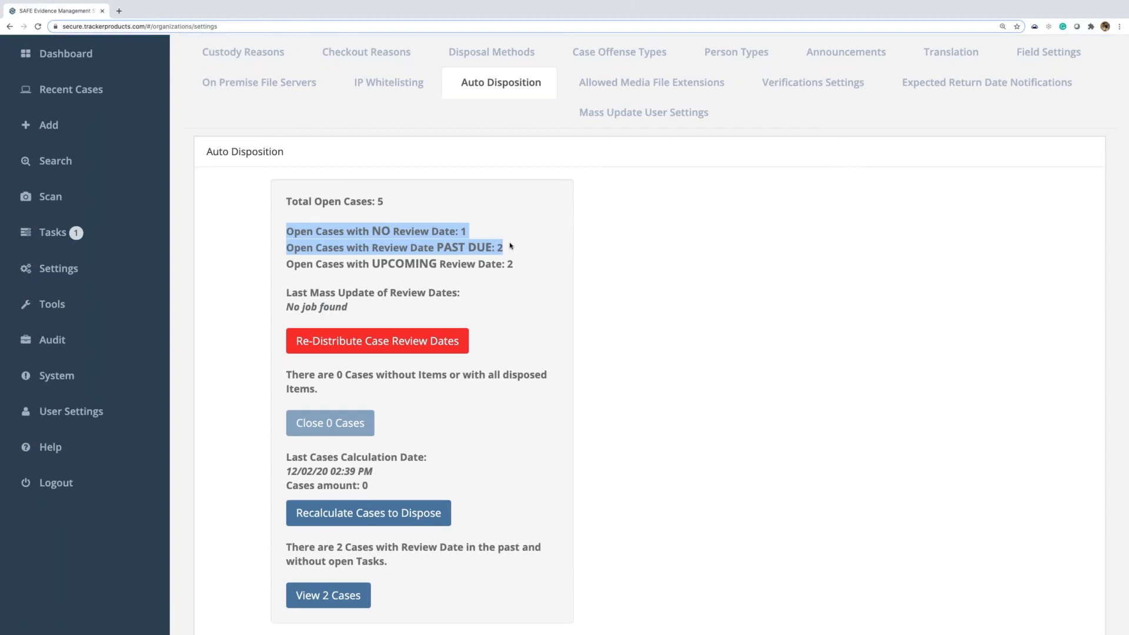
left_click_drag(510, 246, 524, 268)
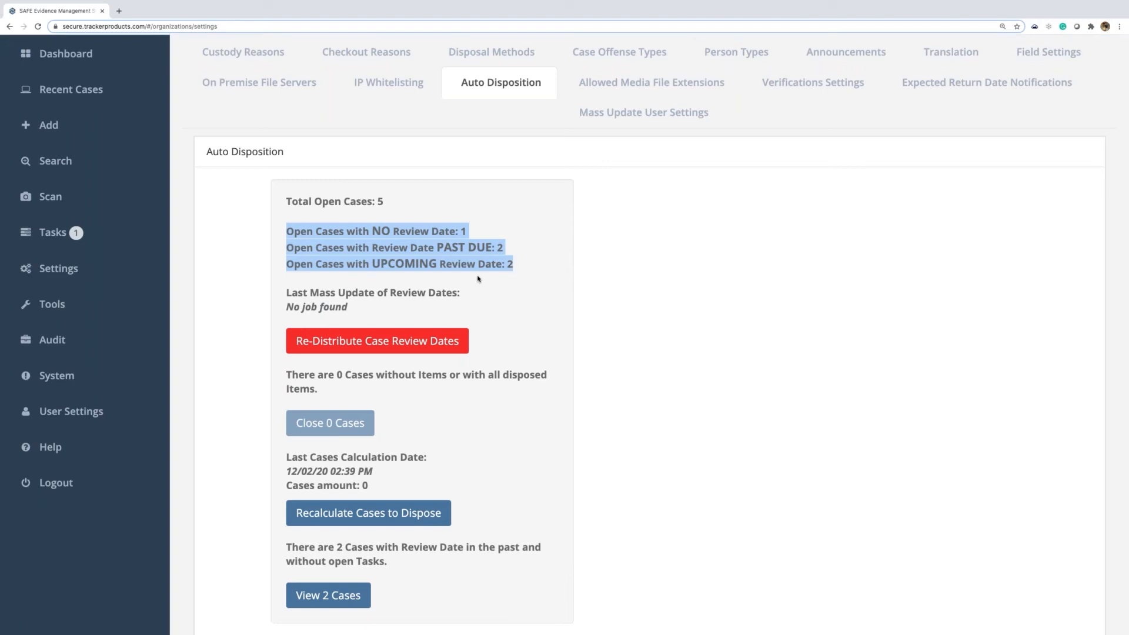
left_click(556, 243)
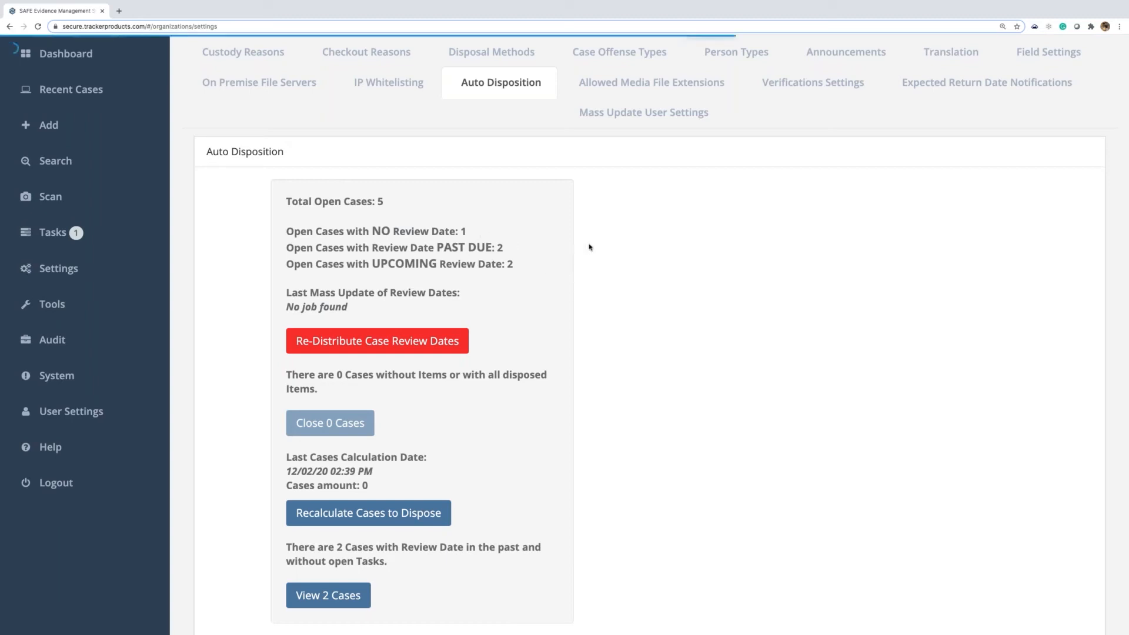
left_click_drag(286, 232, 456, 237)
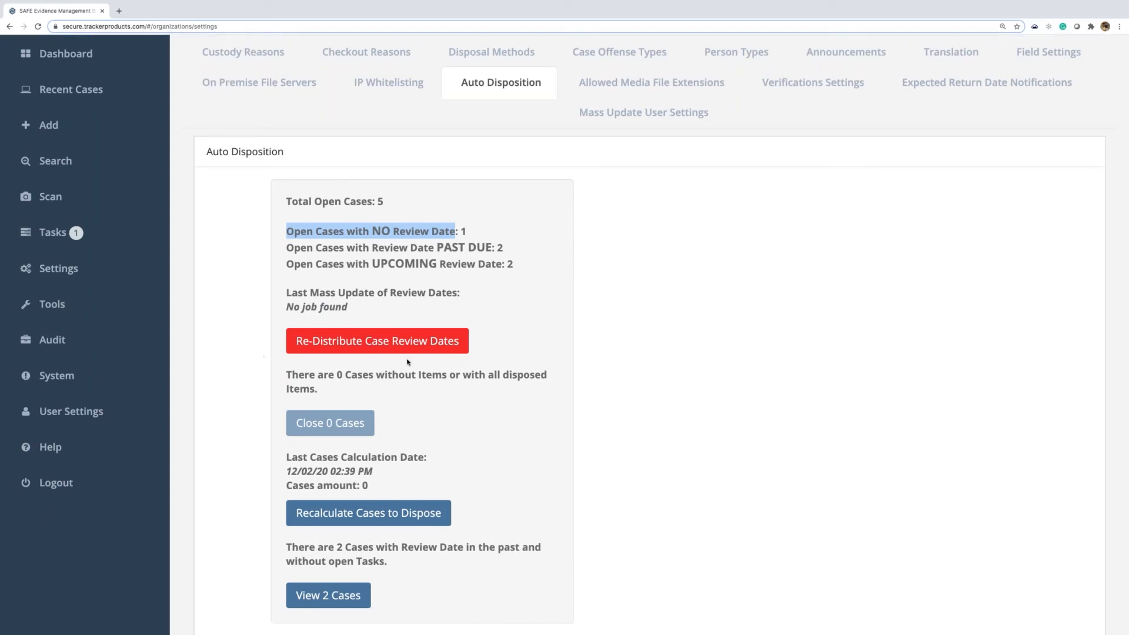
- Start re-distributing case review dates, look through the Review Date options, and target cases with No Date
left_click(463, 339)
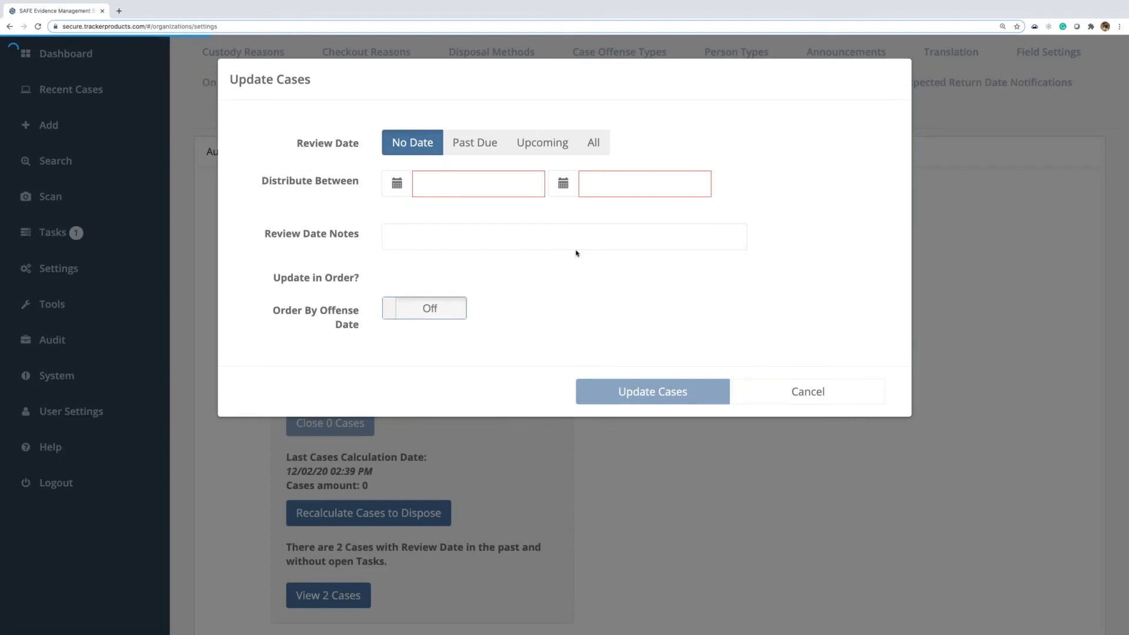
left_click_drag(292, 147, 356, 147)
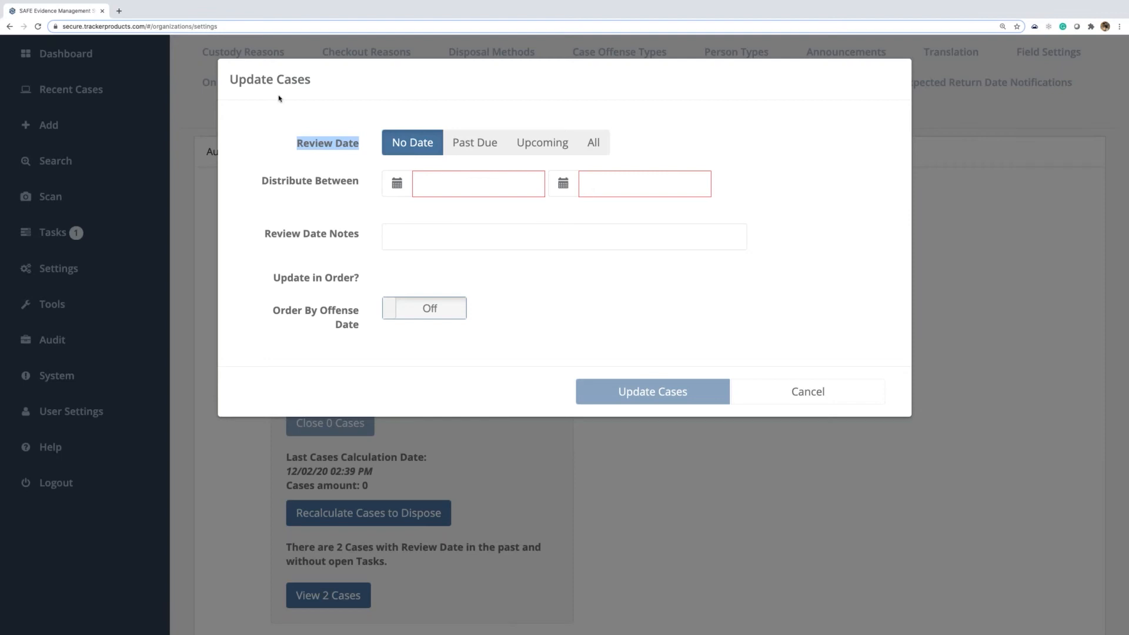
left_click_drag(226, 81, 330, 84)
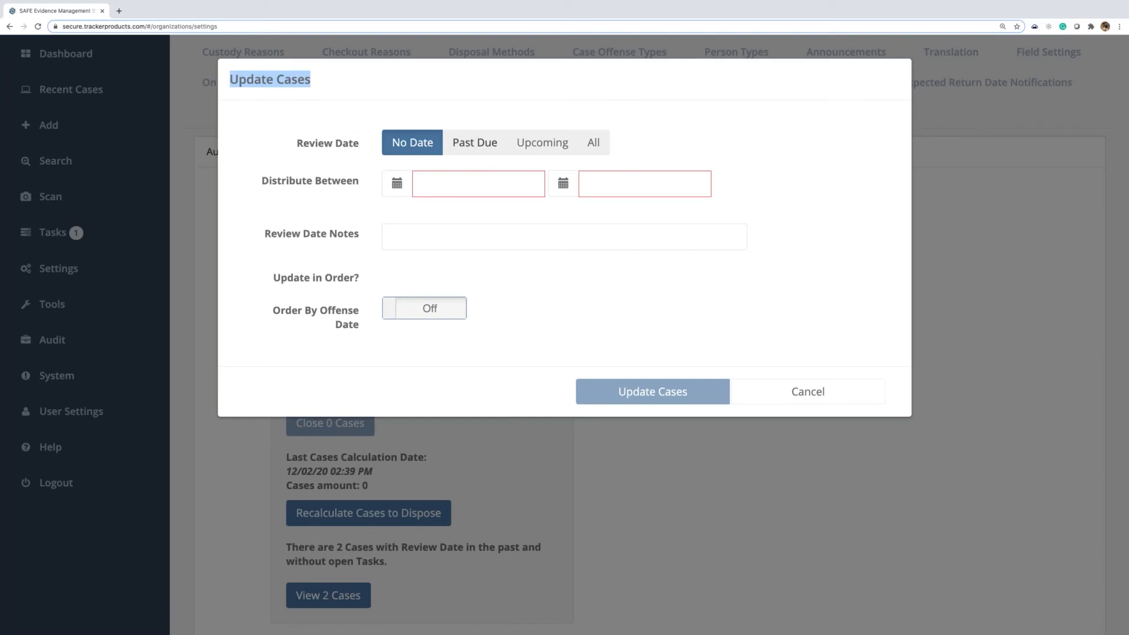
left_click(478, 145)
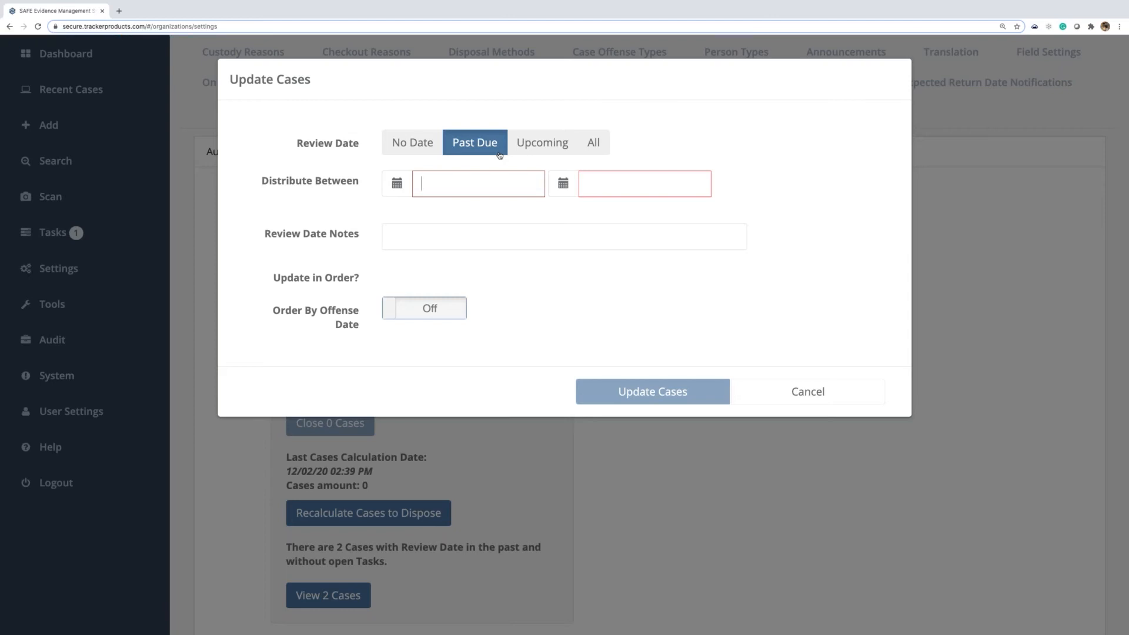
left_click(595, 145)
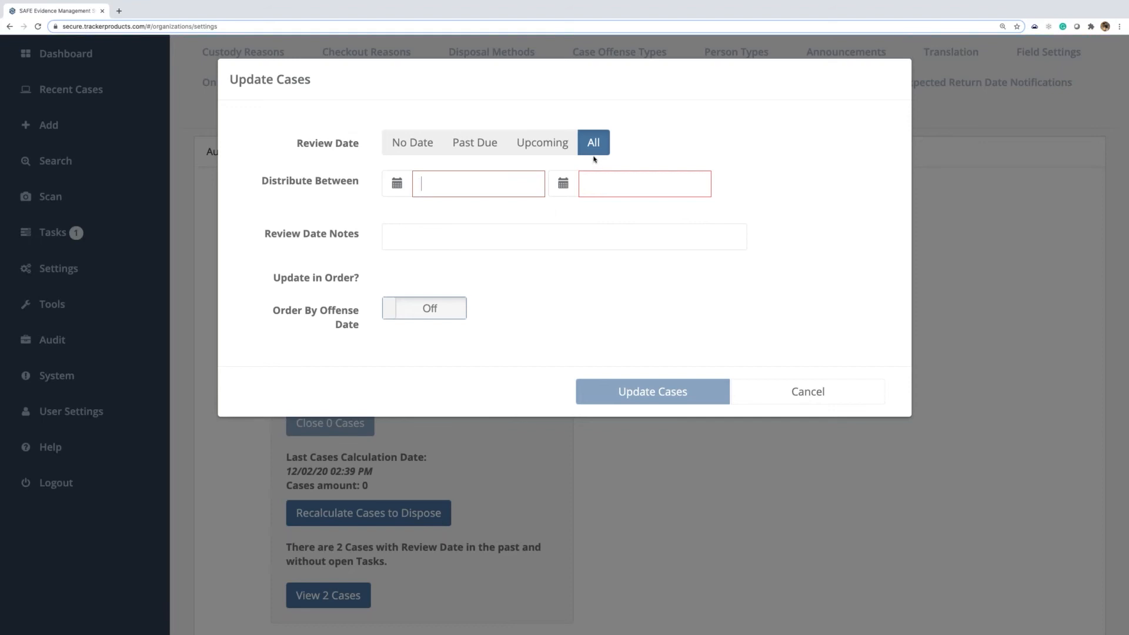
left_click(410, 147)
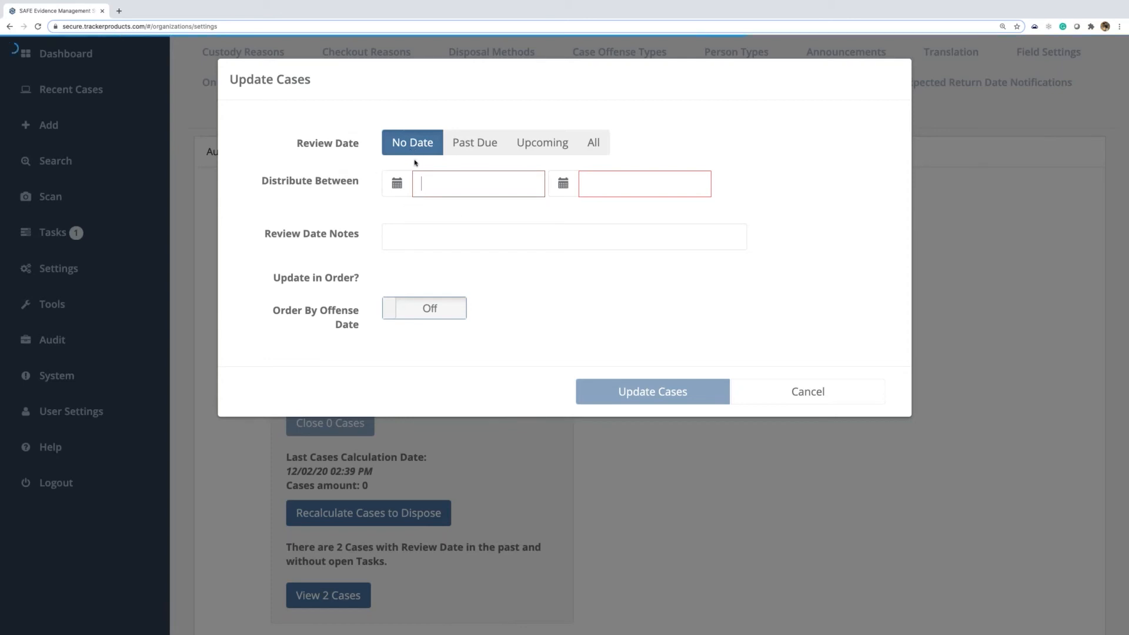
- Set both the start and end of the Distribute Between range to Dec 2, 2020
left_click_drag(259, 185, 365, 184)
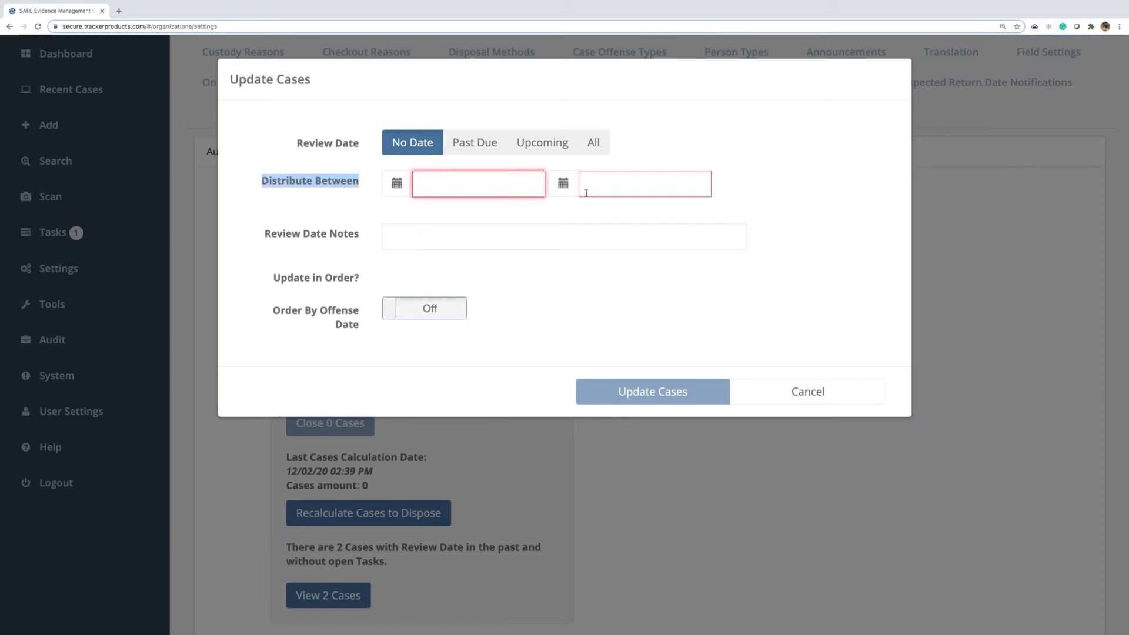
left_click(396, 183)
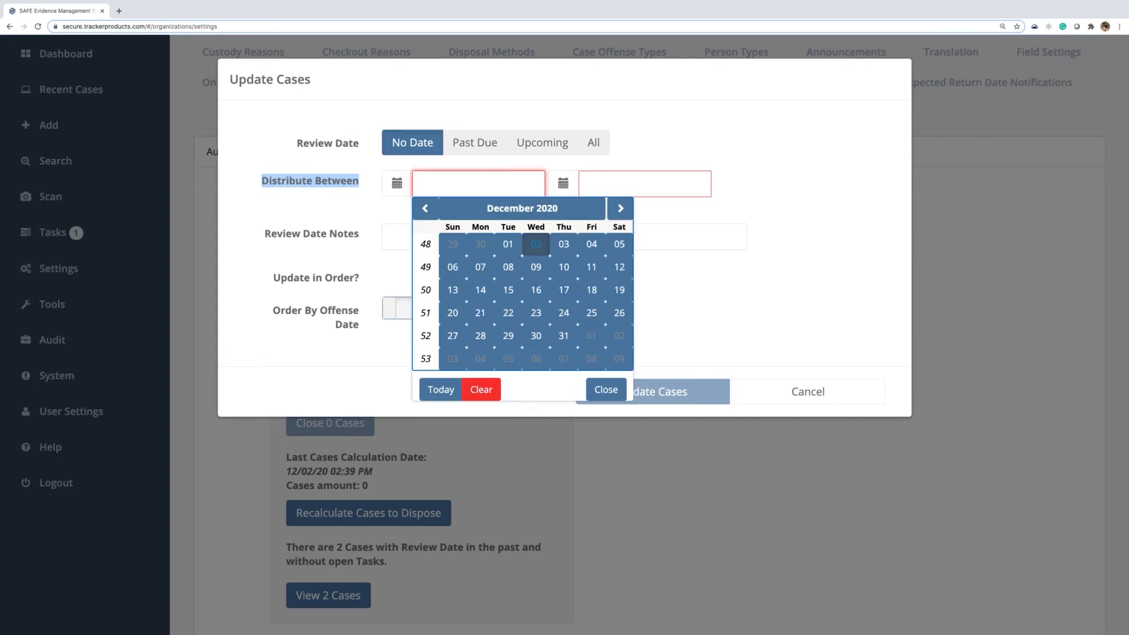
left_click(535, 245)
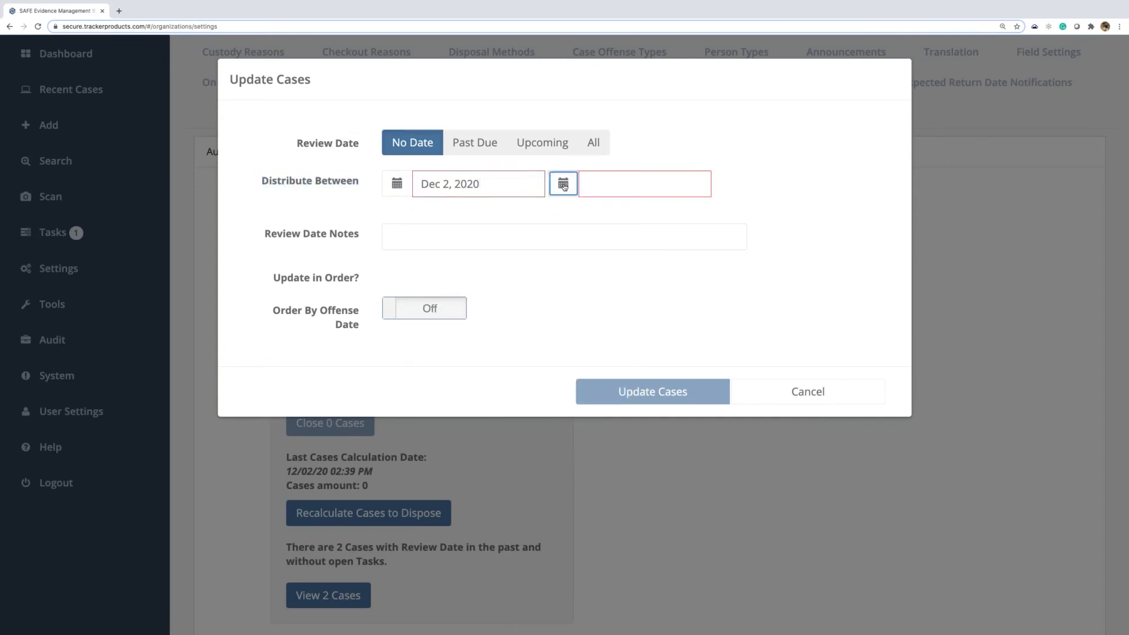
left_click(563, 184)
left_click(703, 245)
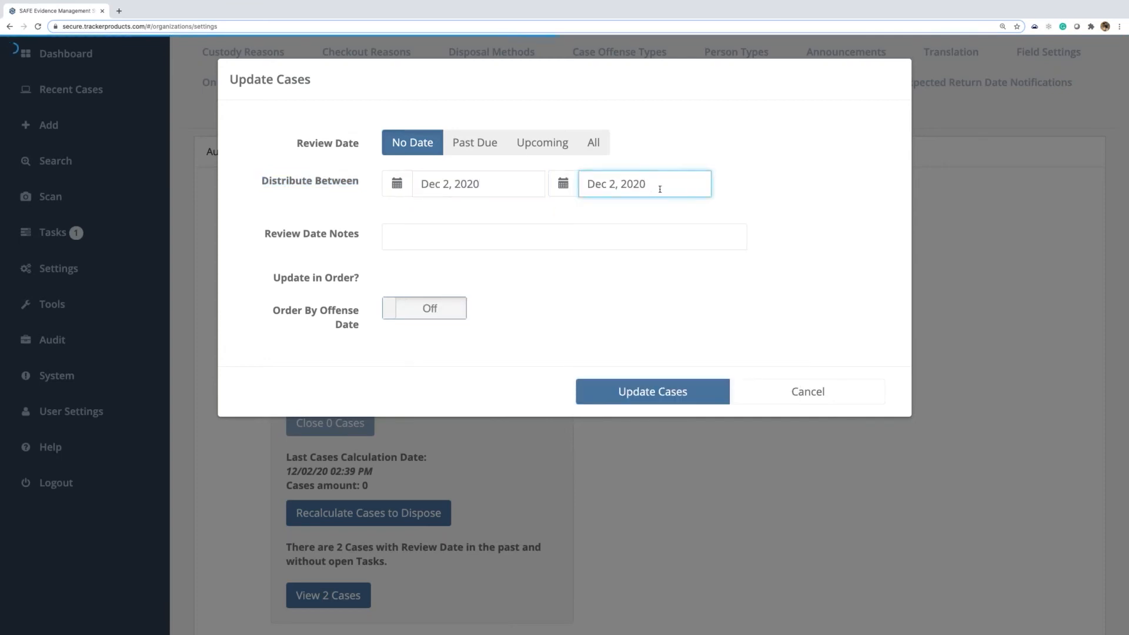
- Set the end date to Dec 2, 2021 and add the note "Please review this Case and let me know the Disposition of the Case and Items"
key("BackSpace")
type("1")
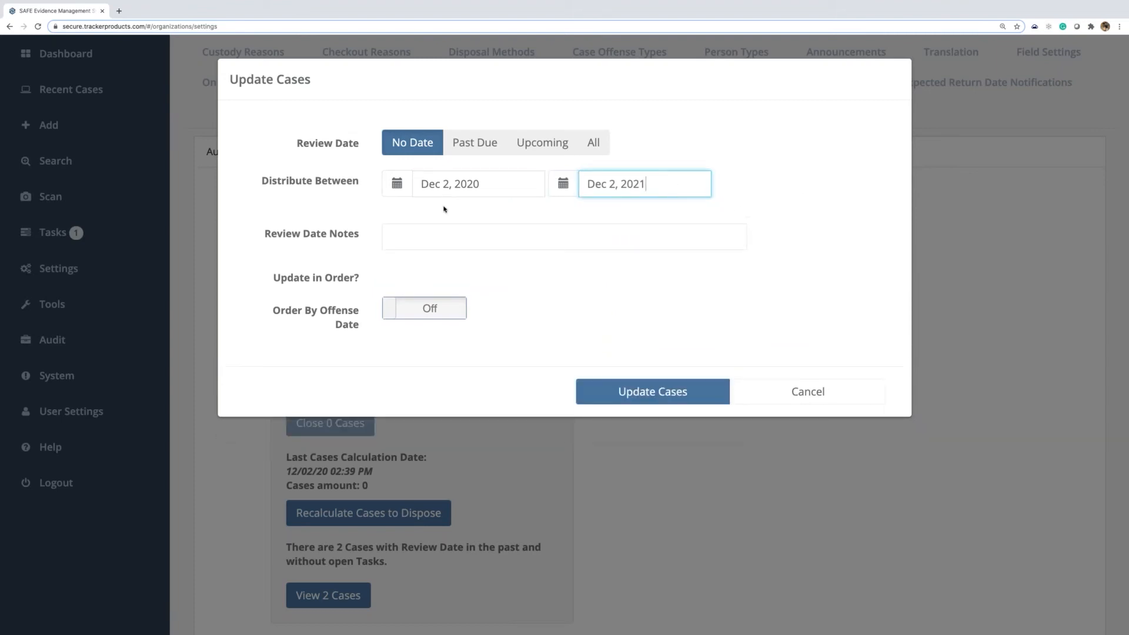
left_click(405, 237)
type("P")
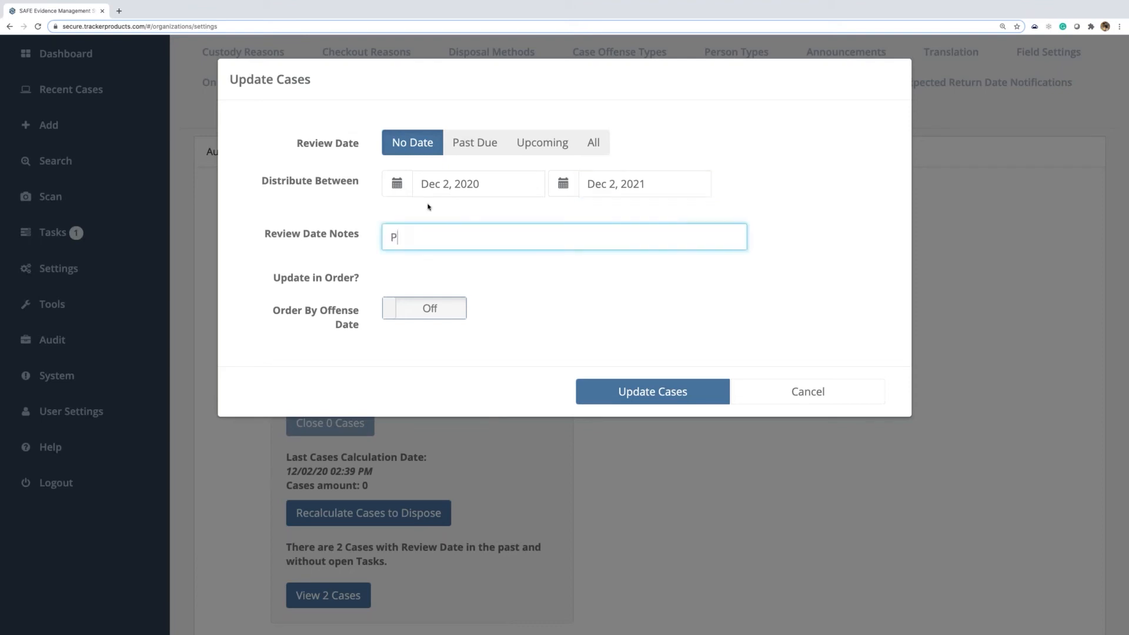
type("lease review th")
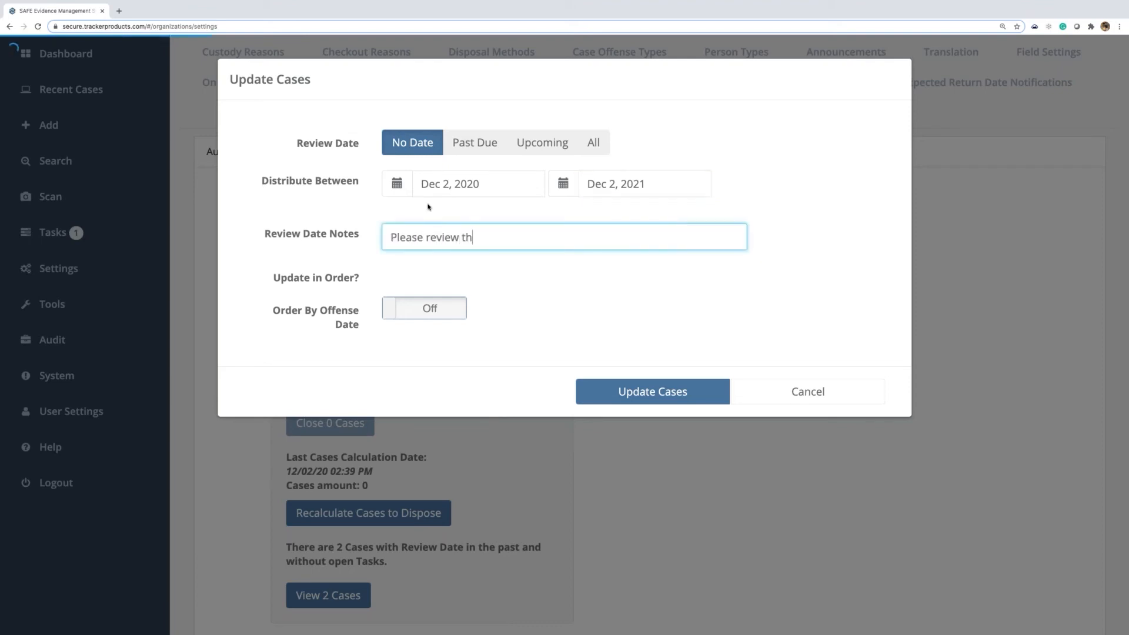
type("is Case and let me ")
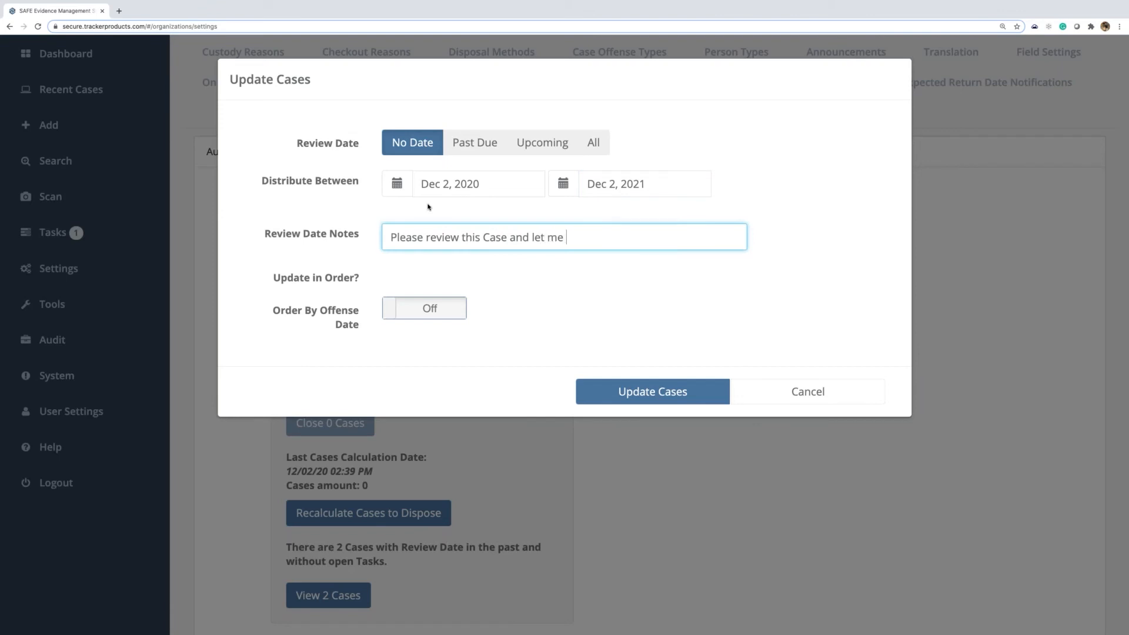
type("know the Dispo")
key("BackSpace")
key("BackSpace")
type("position ")
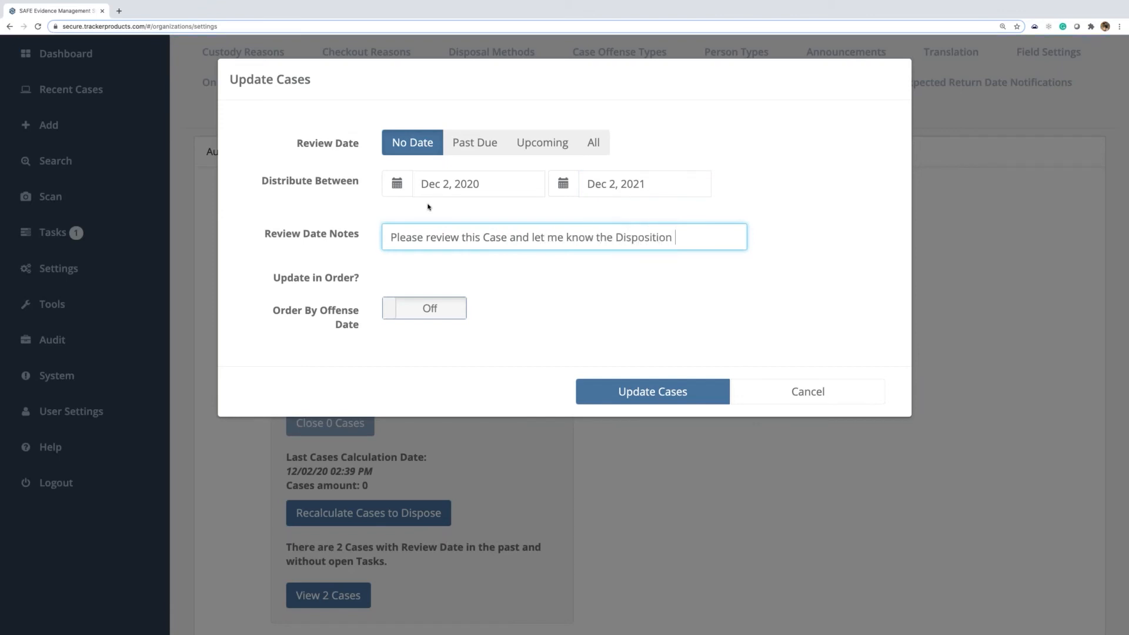
type("of the Case and Items")
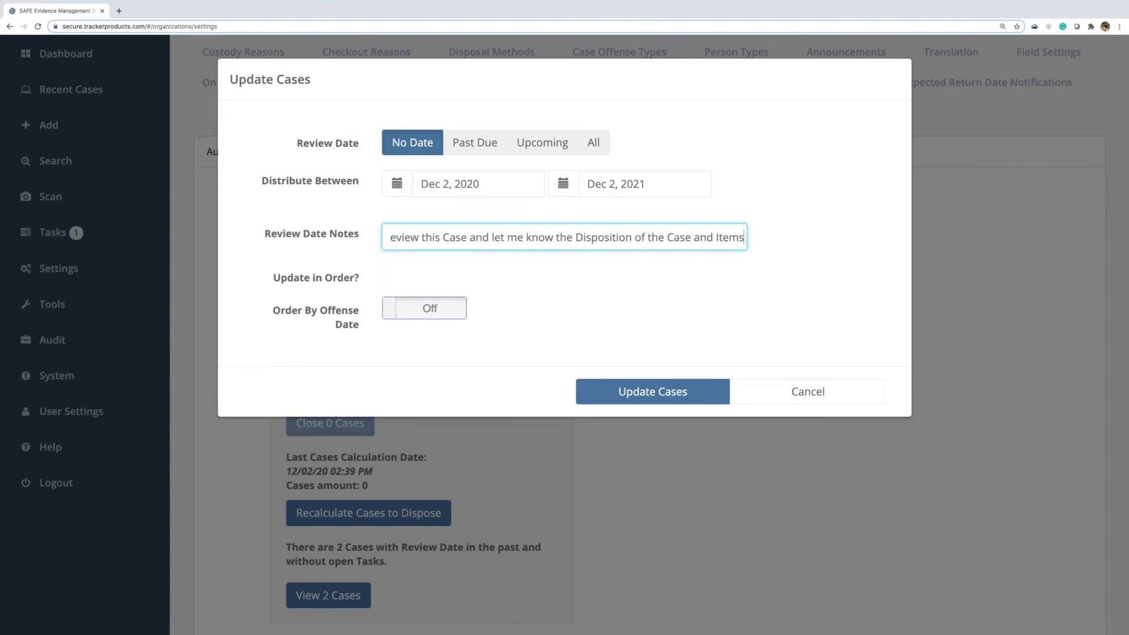
scroll(438, 241, "left", 5)
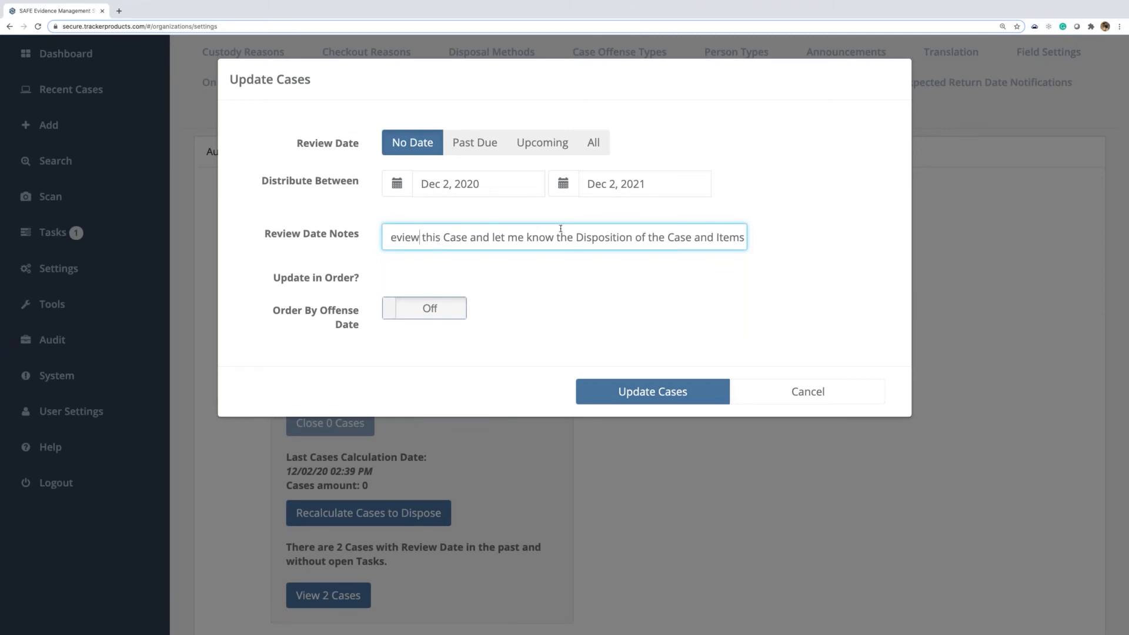
scroll(560, 229, "left", 2)
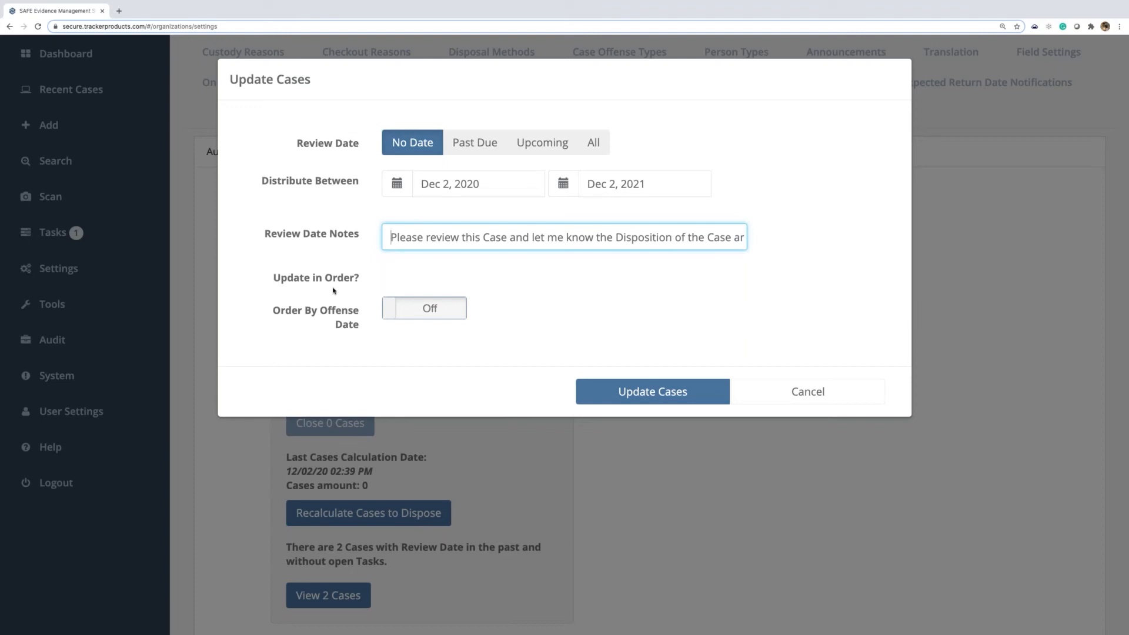
- Turn on ordering by offense date in ascending order and run the review date update on the cases
left_click(438, 313)
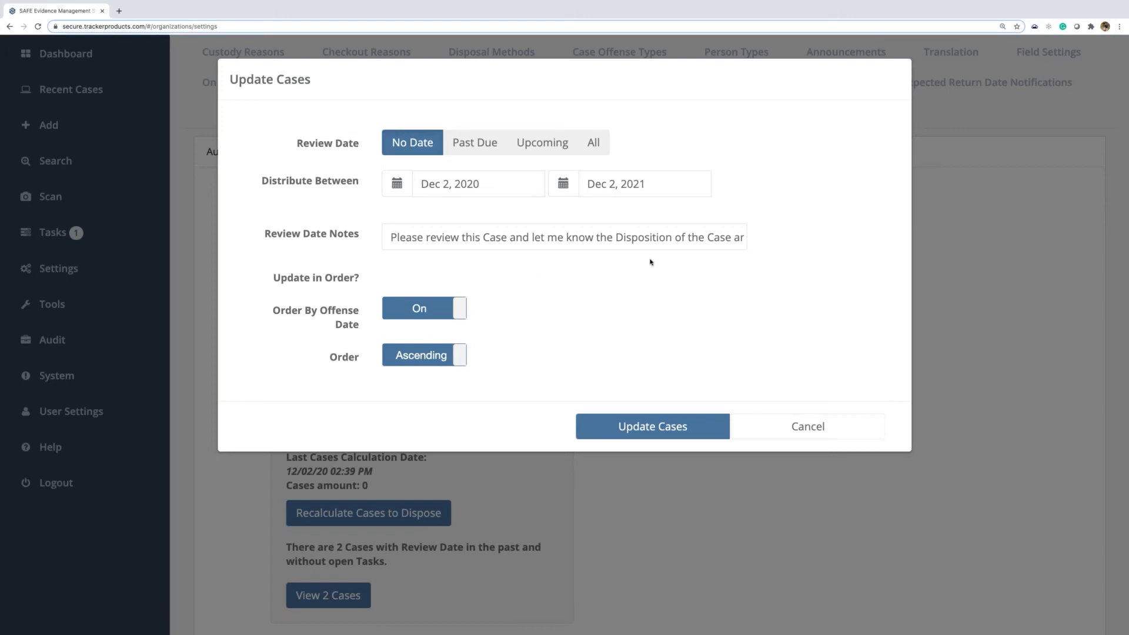
left_click_drag(261, 184, 359, 183)
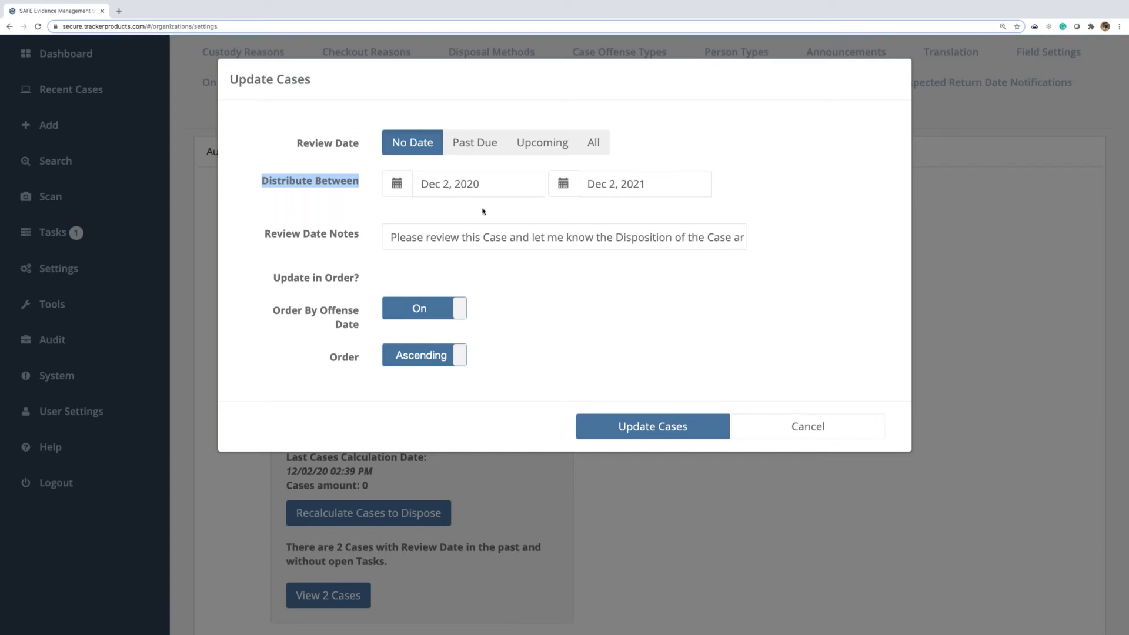
left_click(653, 182)
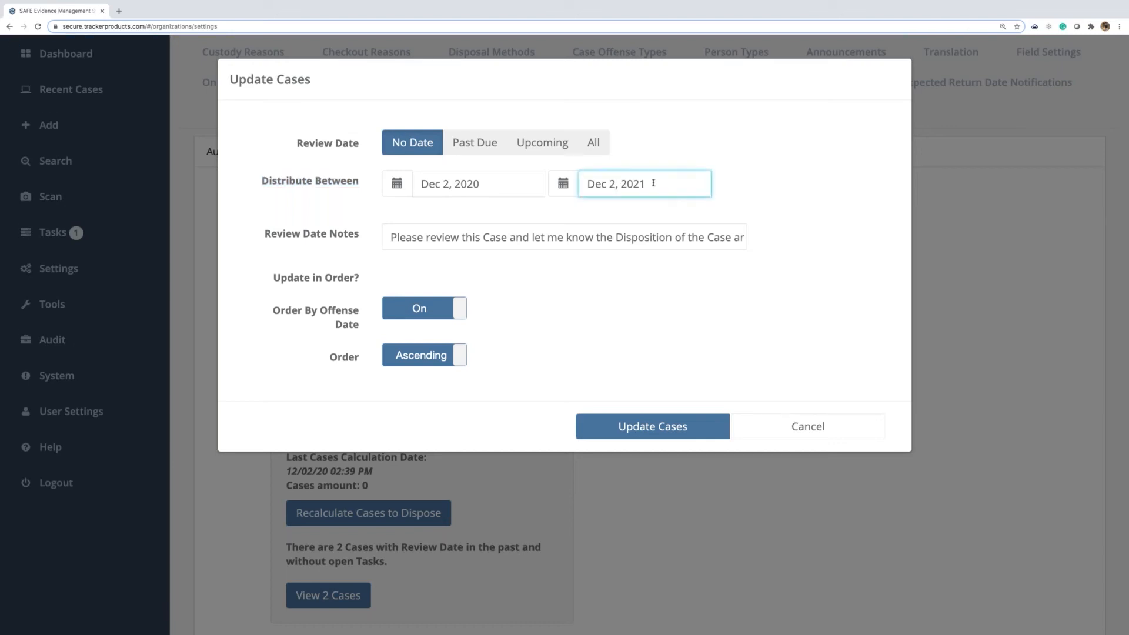
left_click(798, 194)
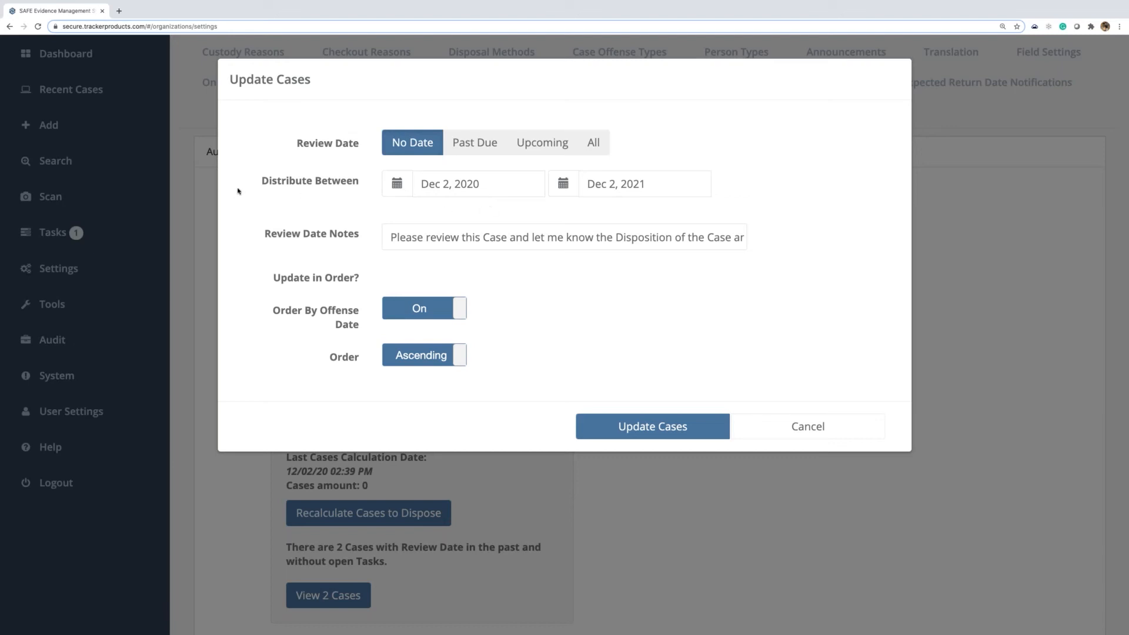
left_click_drag(254, 183, 396, 201)
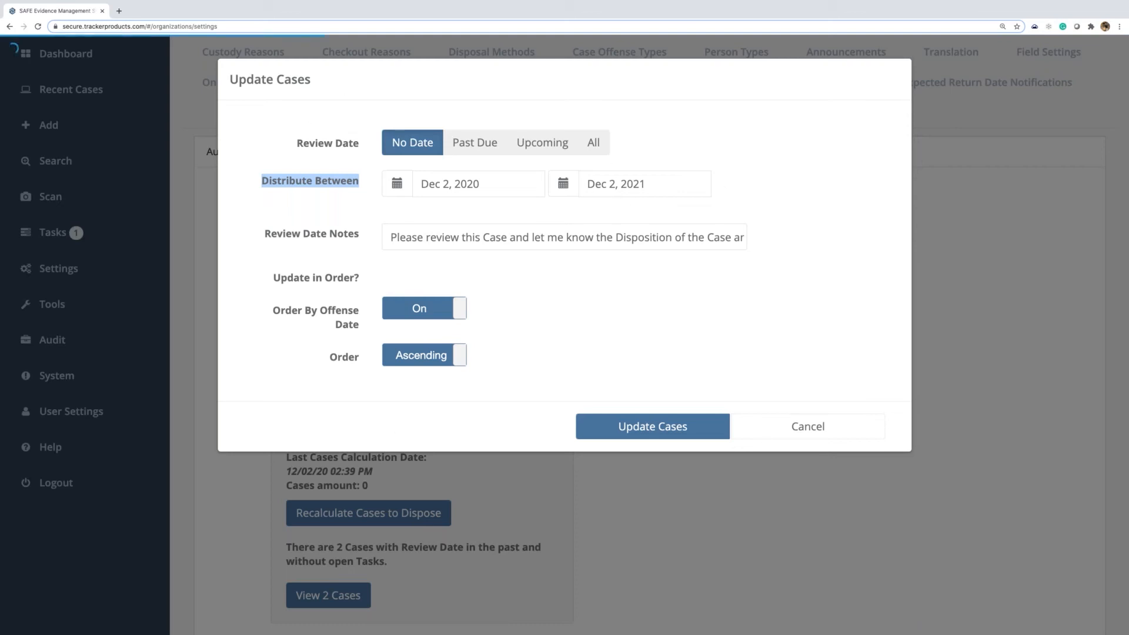
left_click(696, 434)
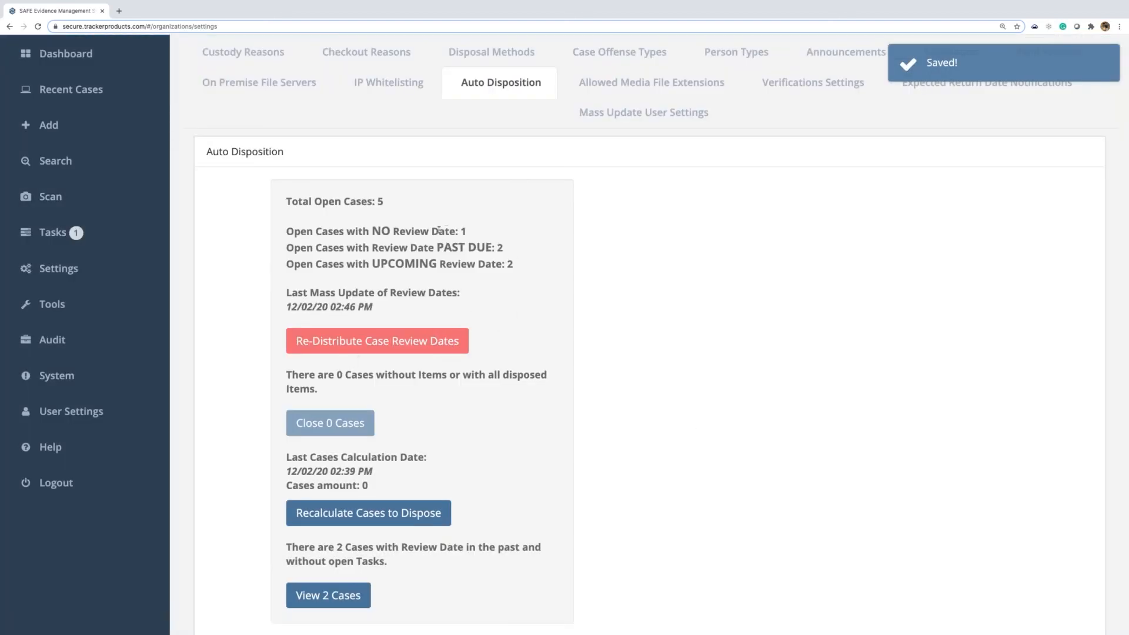
- Reload the Auto Disposition settings and check the counts of open cases with no review date and a past due review date
scroll(209, 126, "up", 1)
scroll(210, 126, "up", 3)
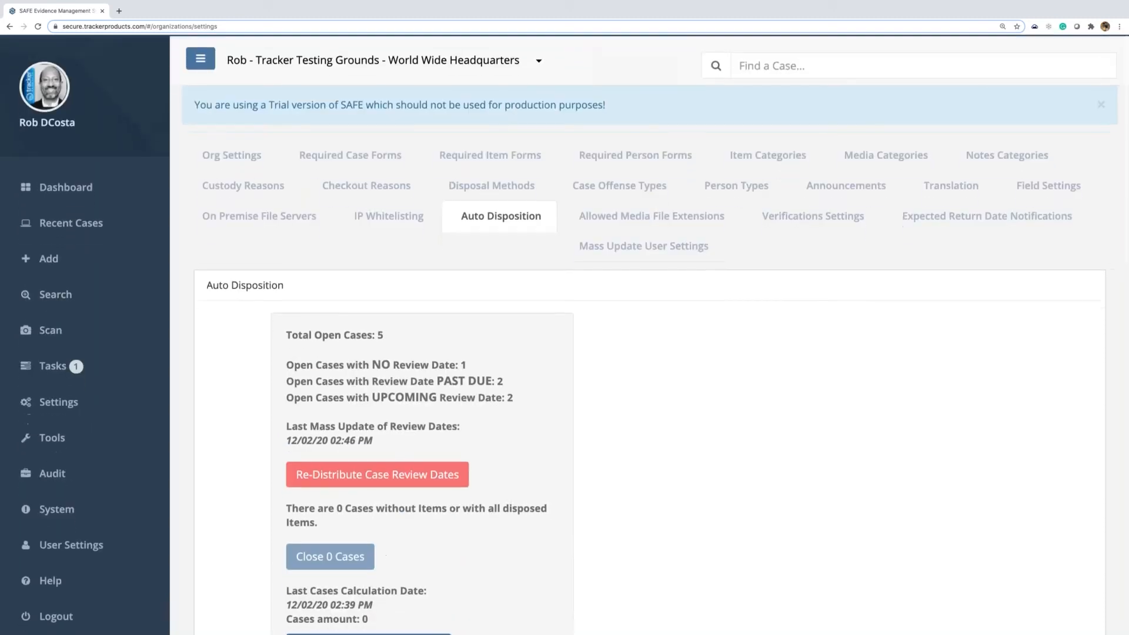
left_click(37, 26)
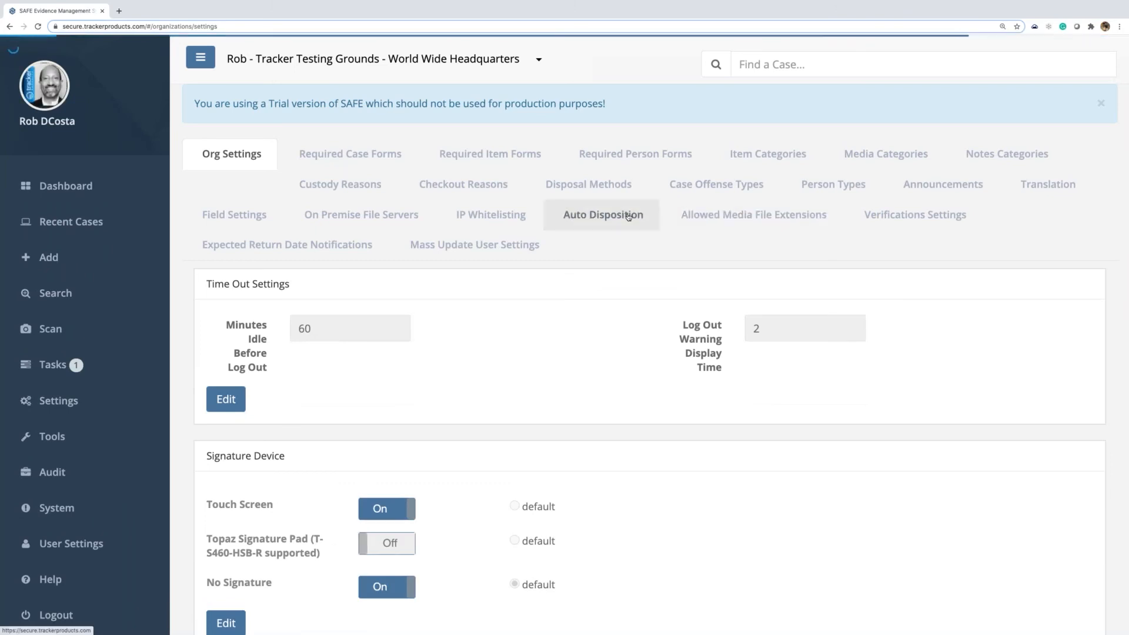
left_click(628, 217)
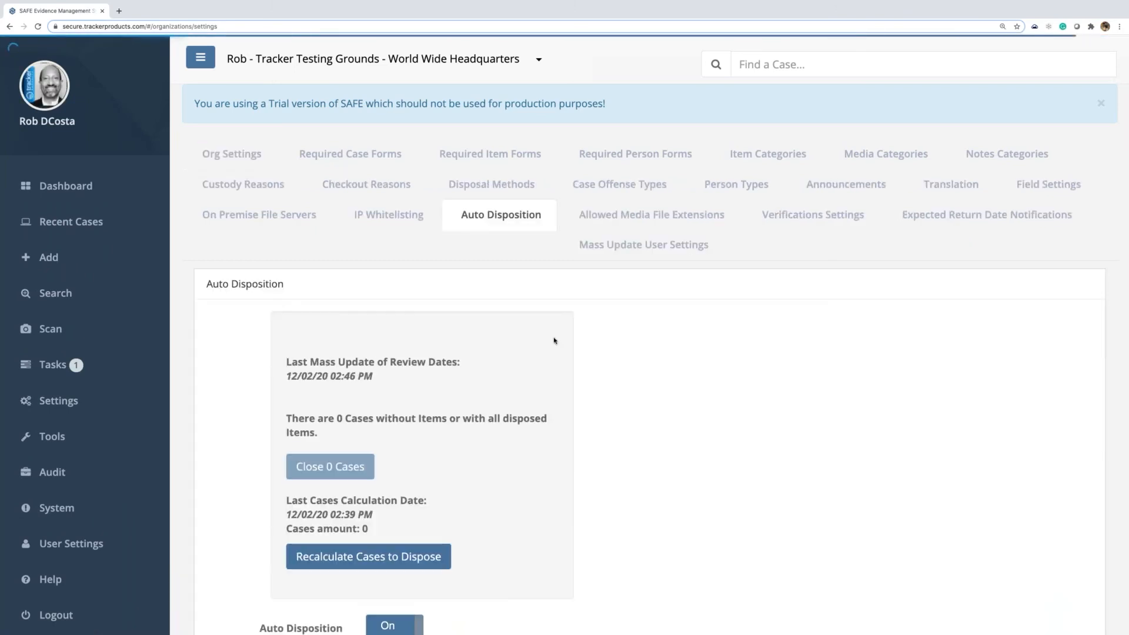
left_click_drag(287, 365, 467, 364)
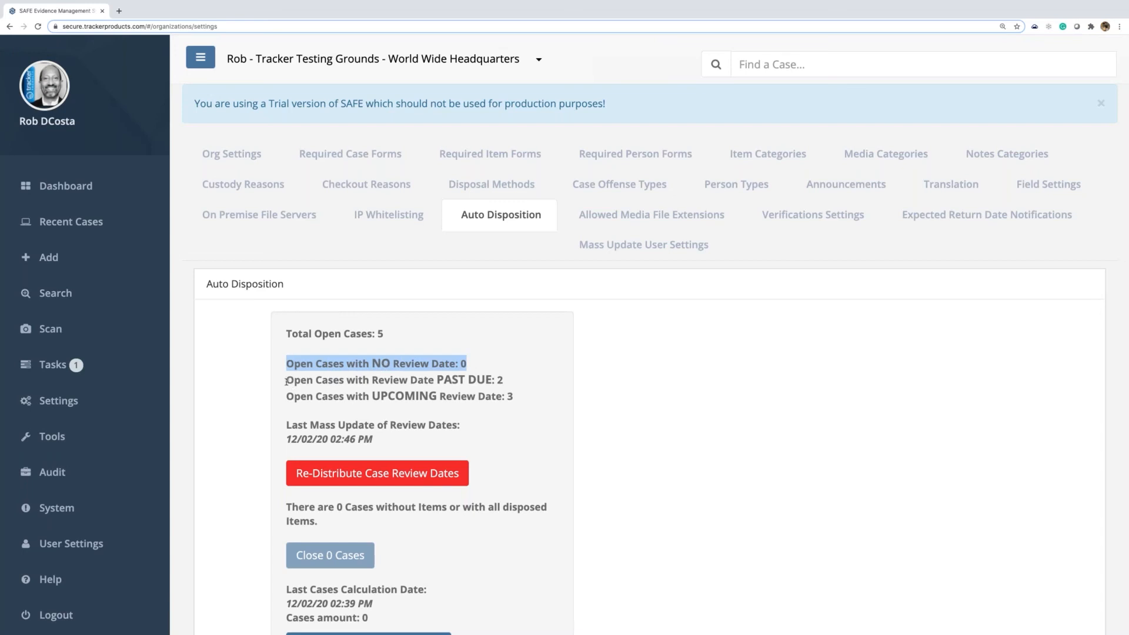
left_click_drag(287, 379, 506, 384)
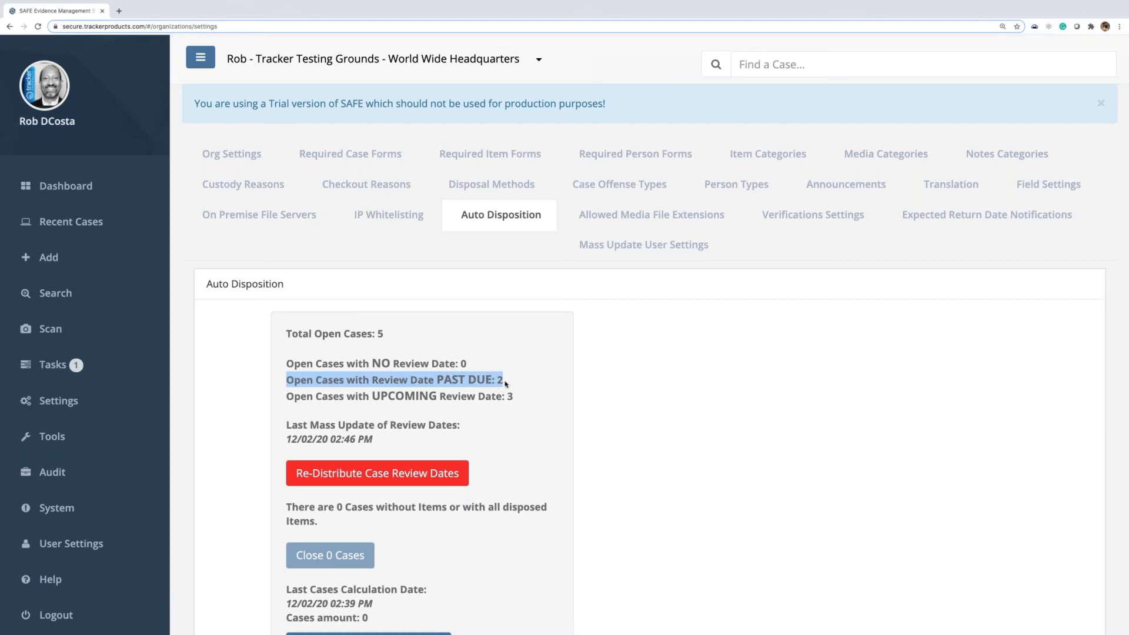
left_click(411, 475)
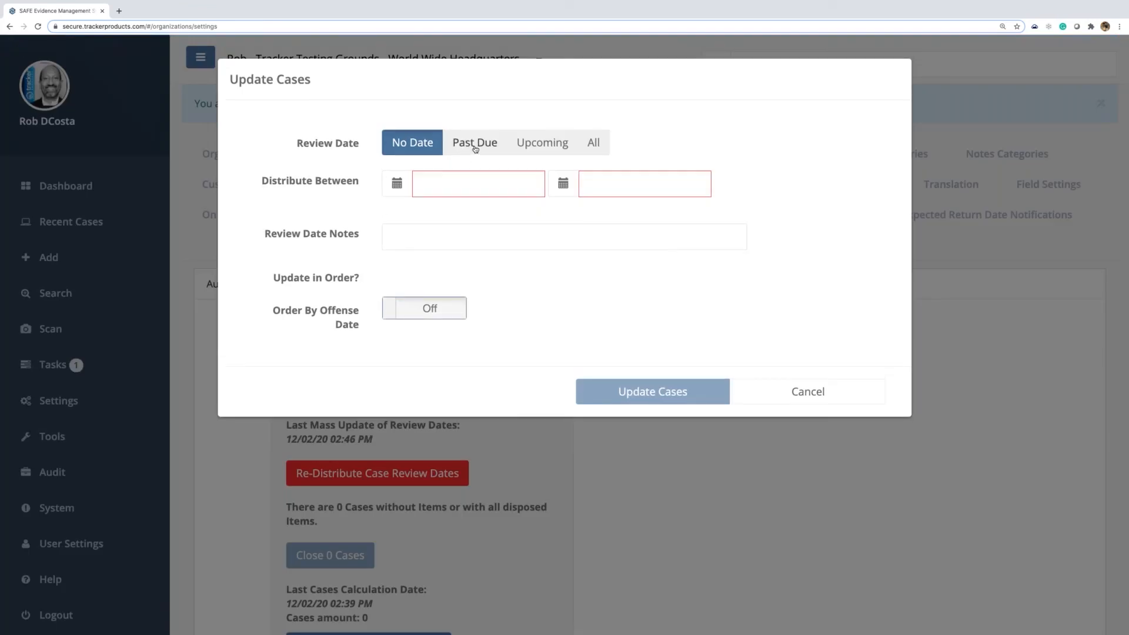
left_click(475, 145)
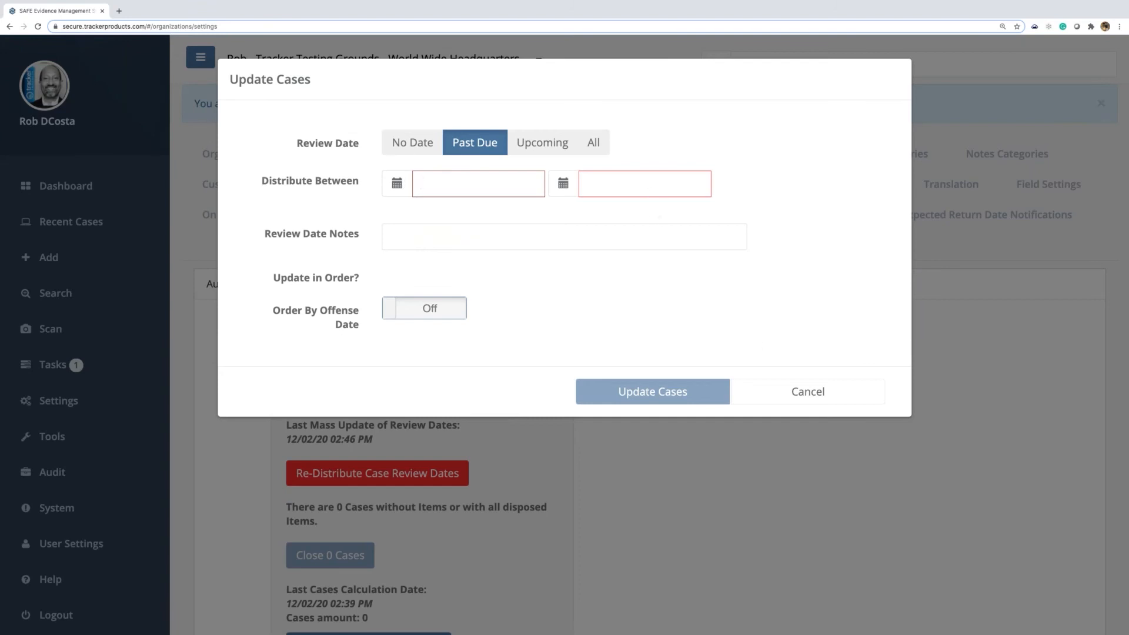
left_click(764, 391)
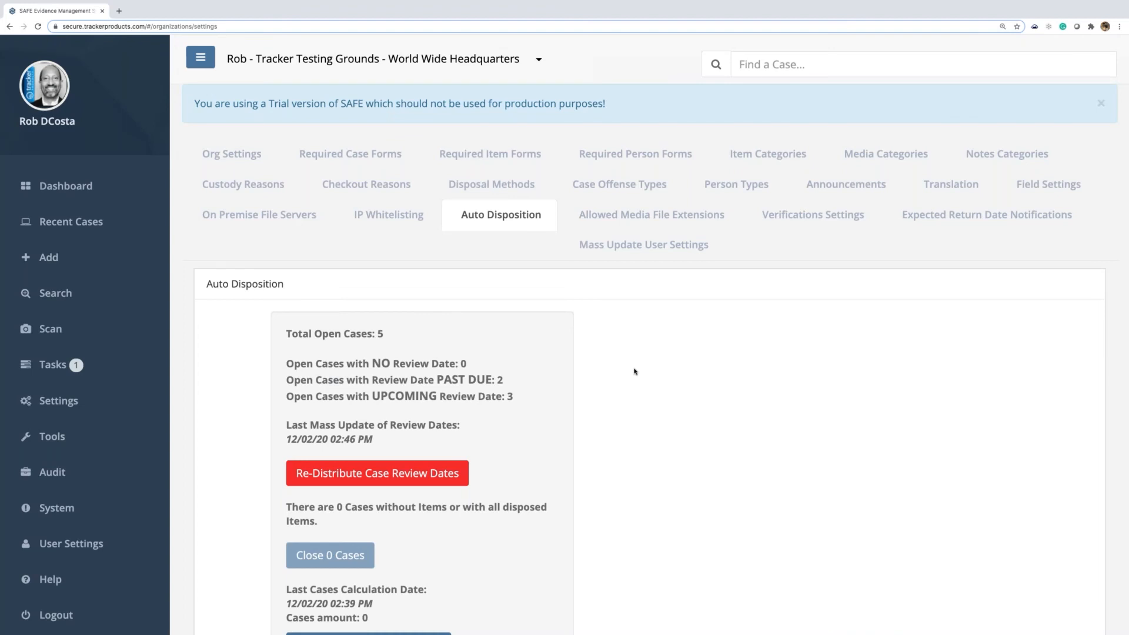
scroll(635, 371, "down", 3)
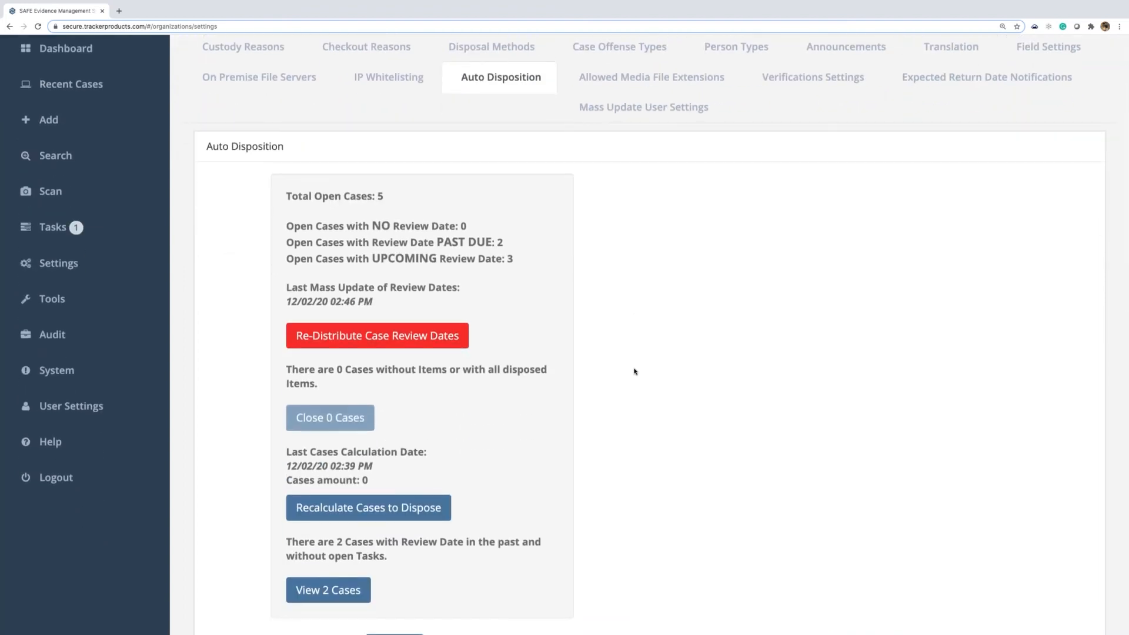
scroll(662, 376, "up", 1)
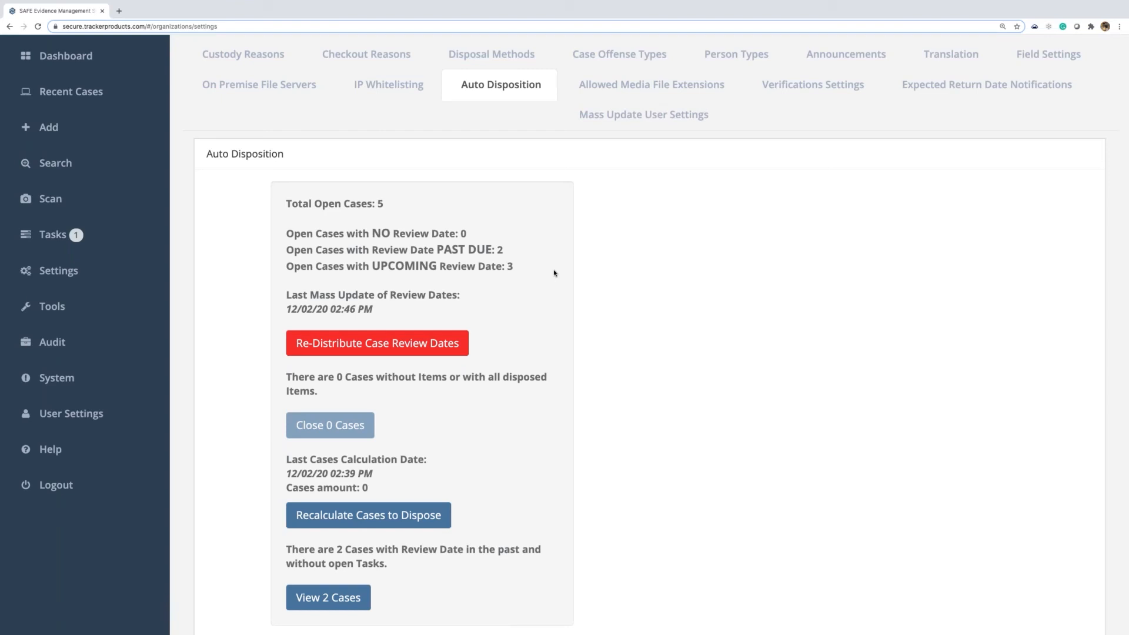
scroll(556, 273, "up", 1)
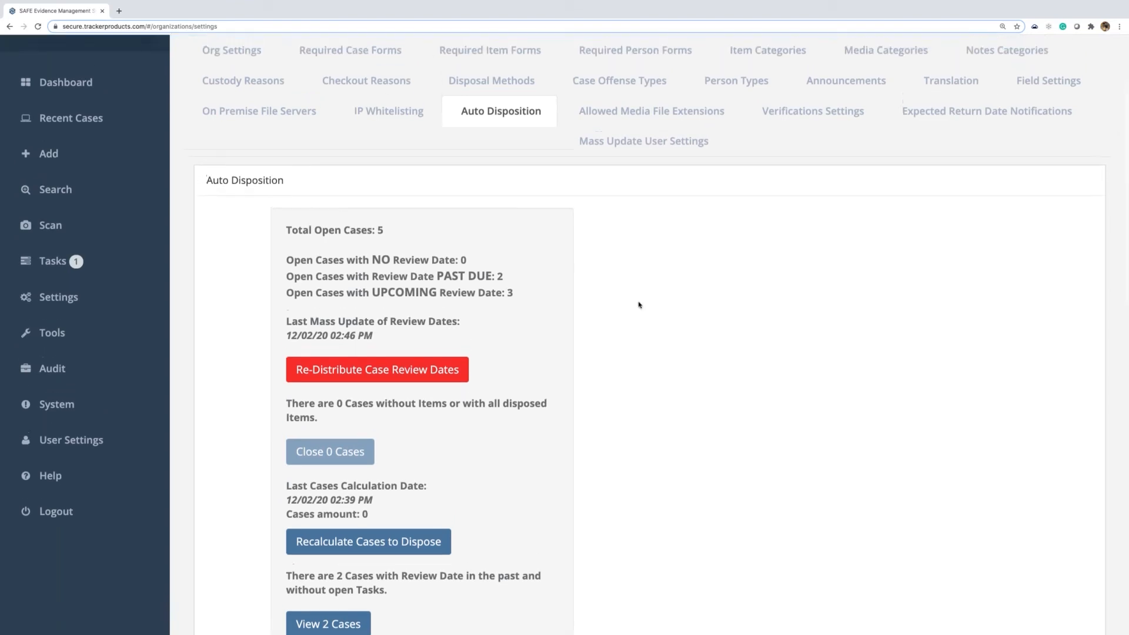
scroll(649, 321, "down", 1)
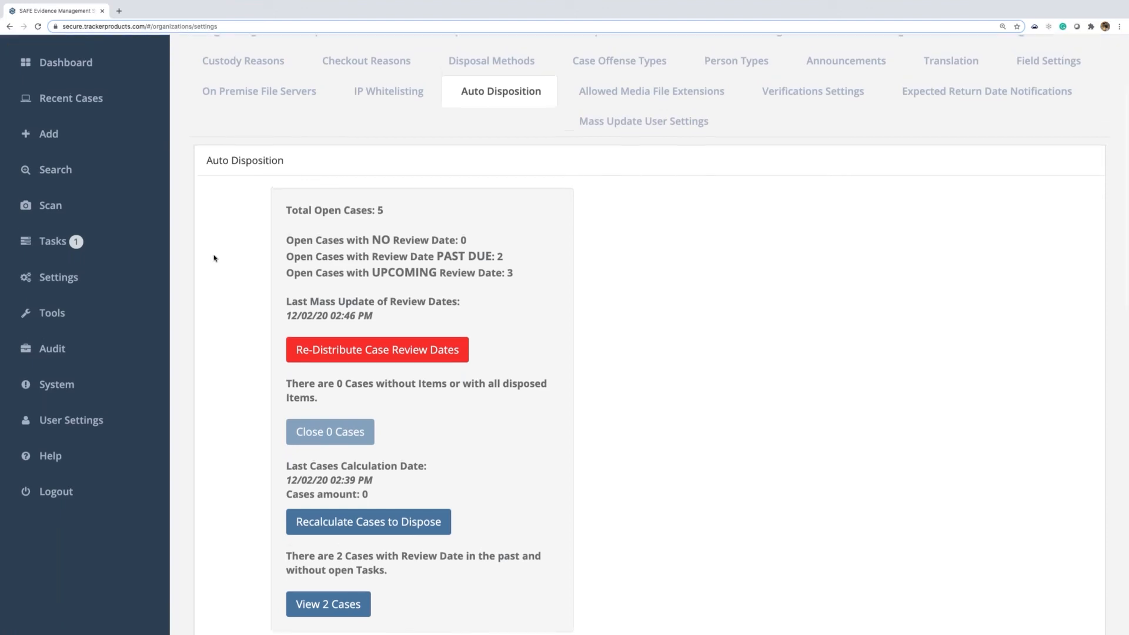
- Switch the active office to Marion Police Department (IA) - Marion Police Department
scroll(214, 258, "up", 3)
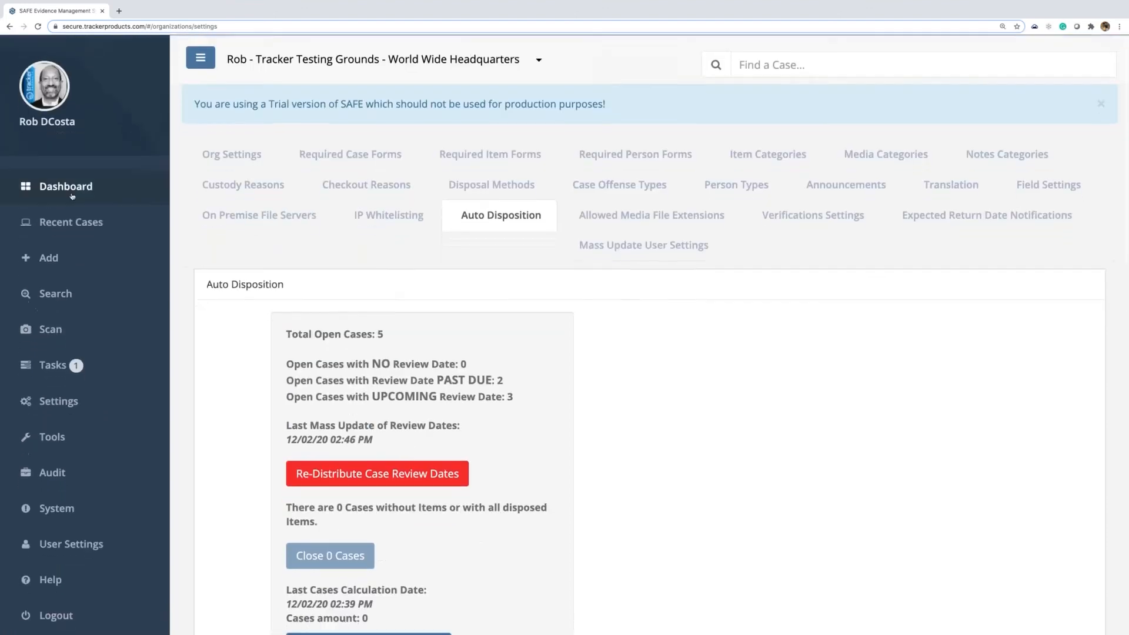
left_click(539, 61)
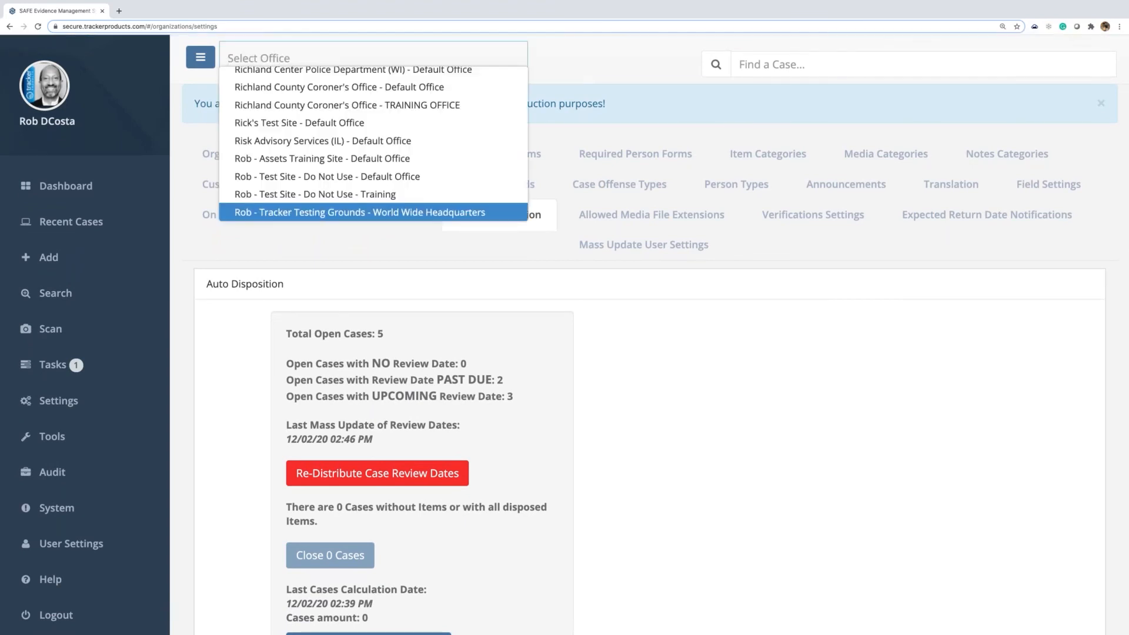
type("marion")
key("Return")
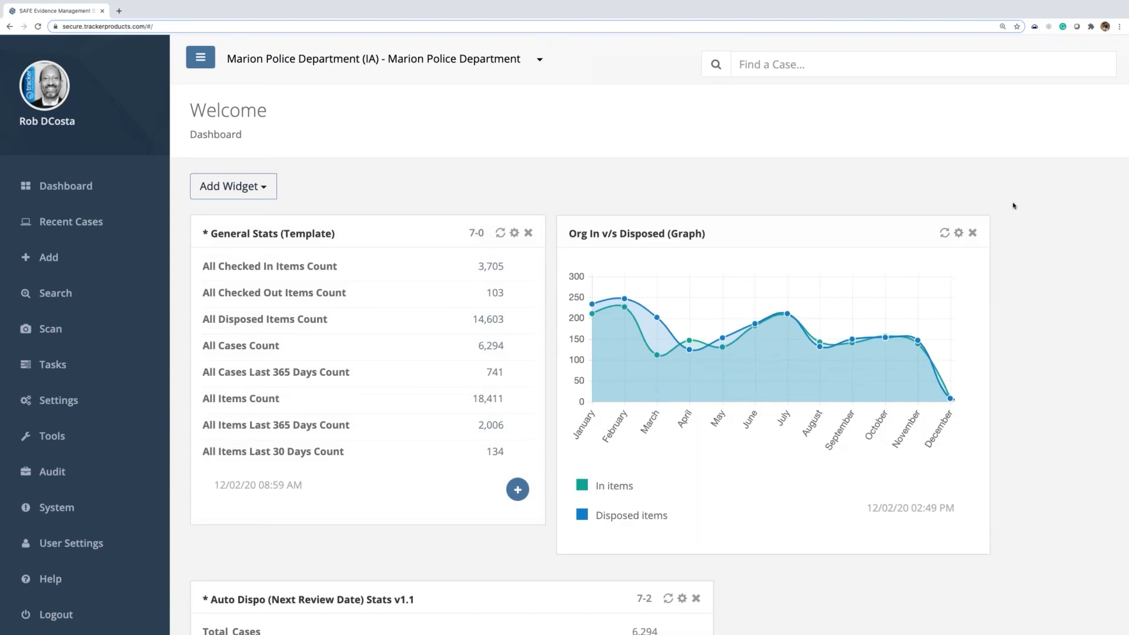
- Examine the dashboard's Auto Dispo (Next Review Date) Stats widget for the case totals and the past due and upcoming review date ranges
scroll(1013, 205, "down", 2)
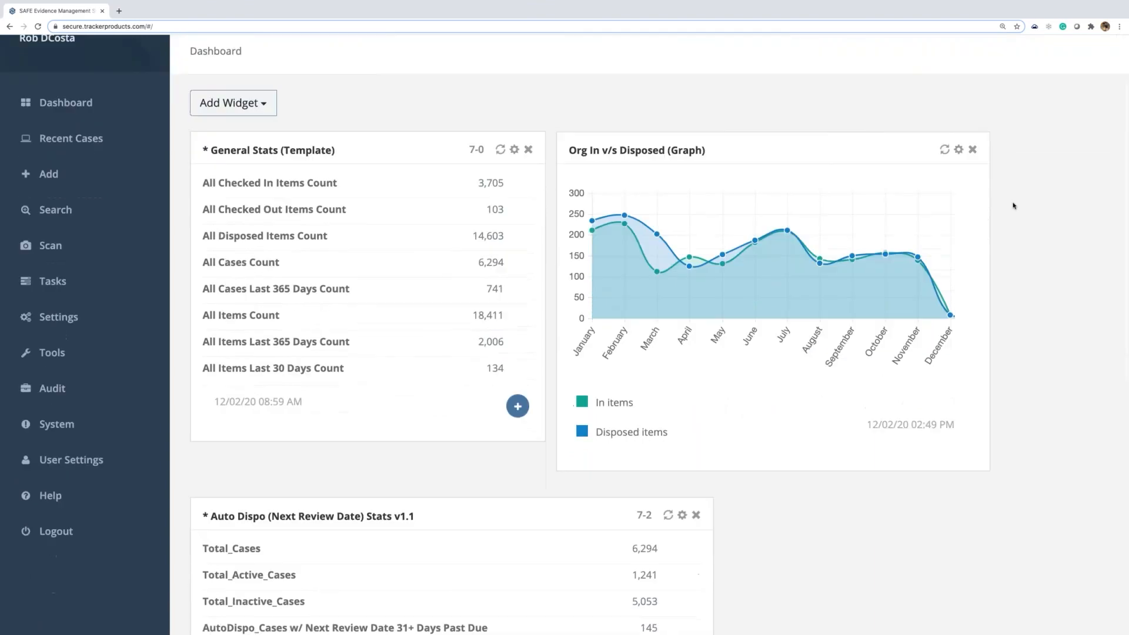
scroll(1013, 206, "down", 4)
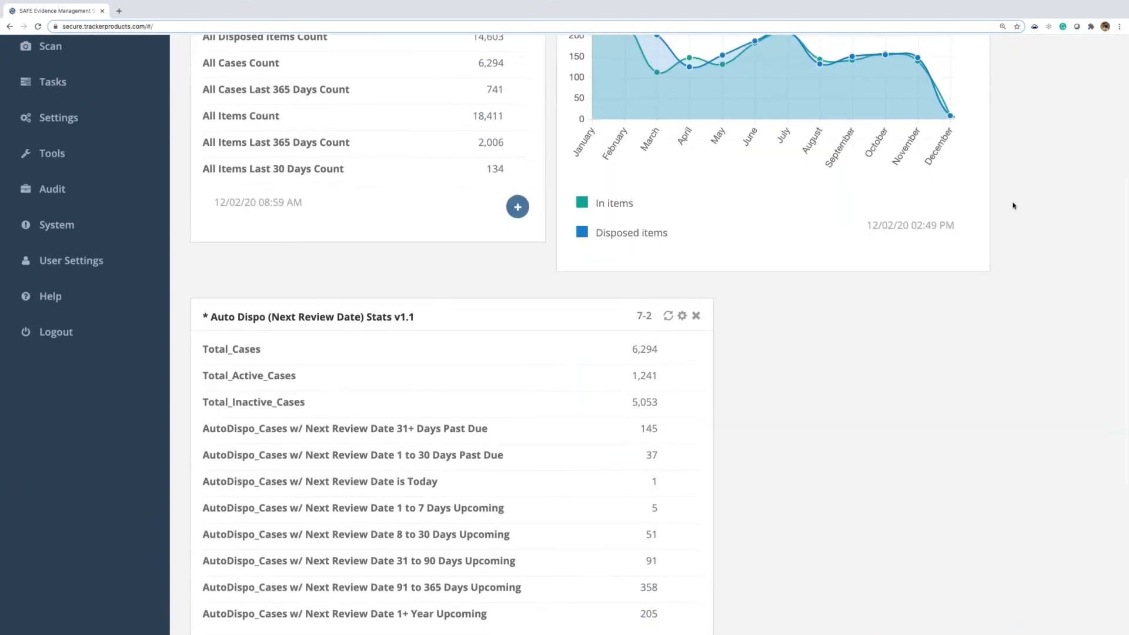
scroll(1013, 206, "down", 1)
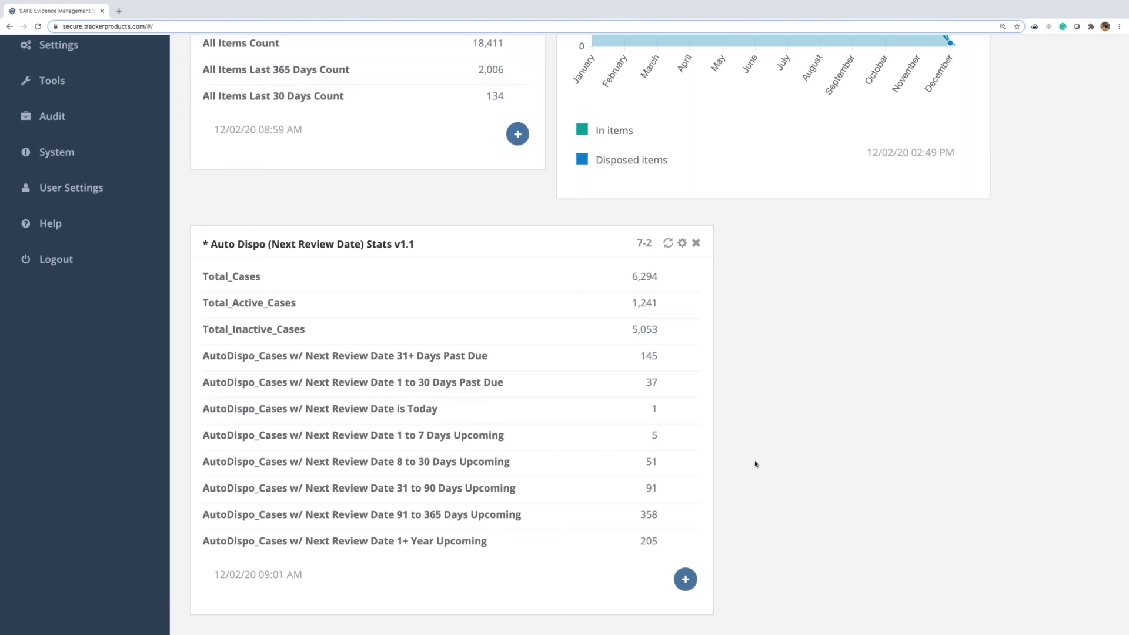
scroll(755, 464, "up", 3)
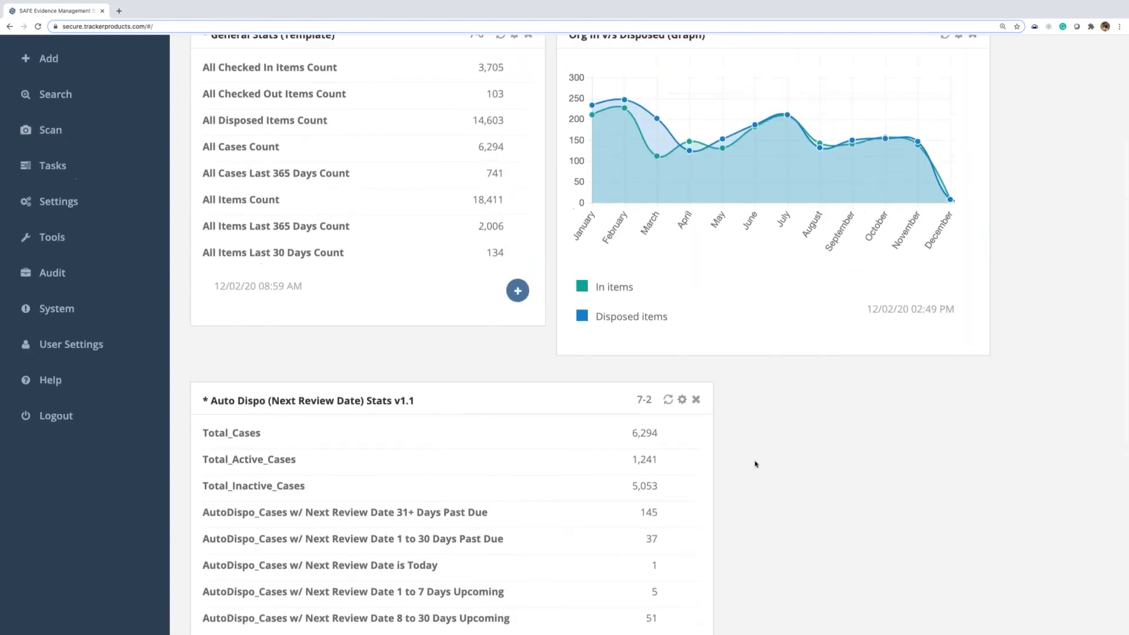
scroll(755, 464, "up", 2)
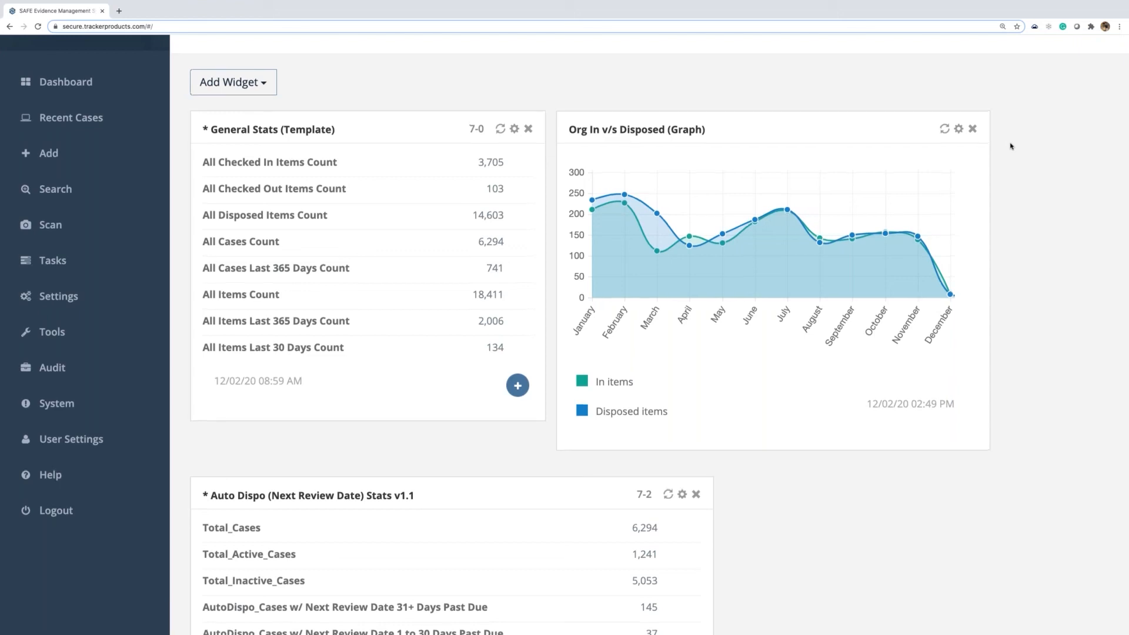
scroll(1011, 146, "up", 3)
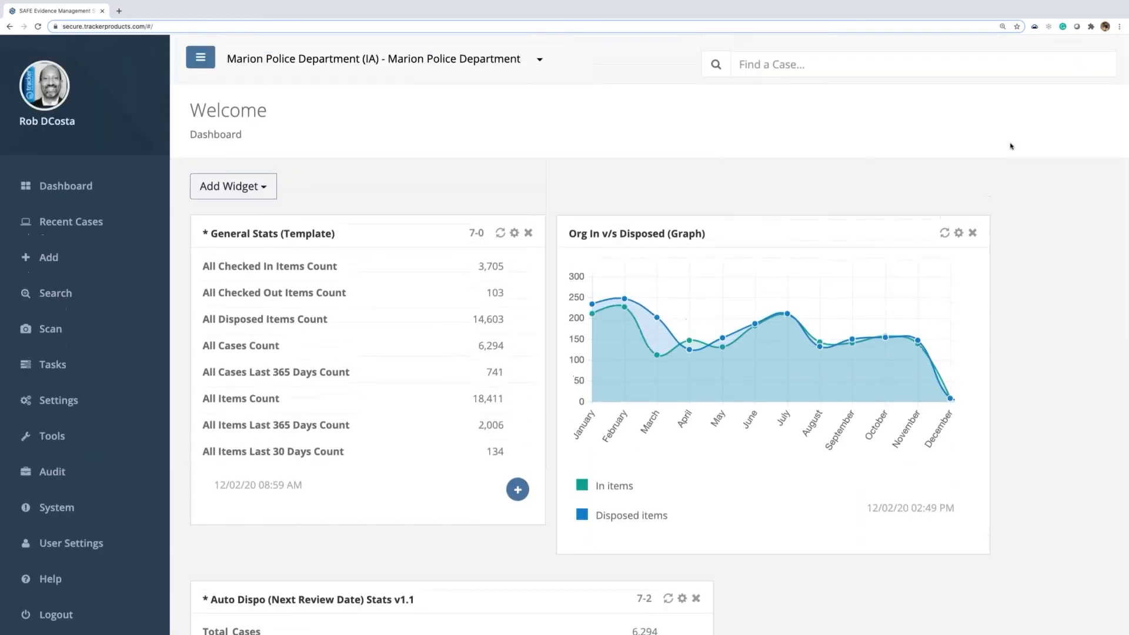
- Open the organization settings and switch the active office to Marion Police Department (IA) - Marion Police Department
left_click(539, 61)
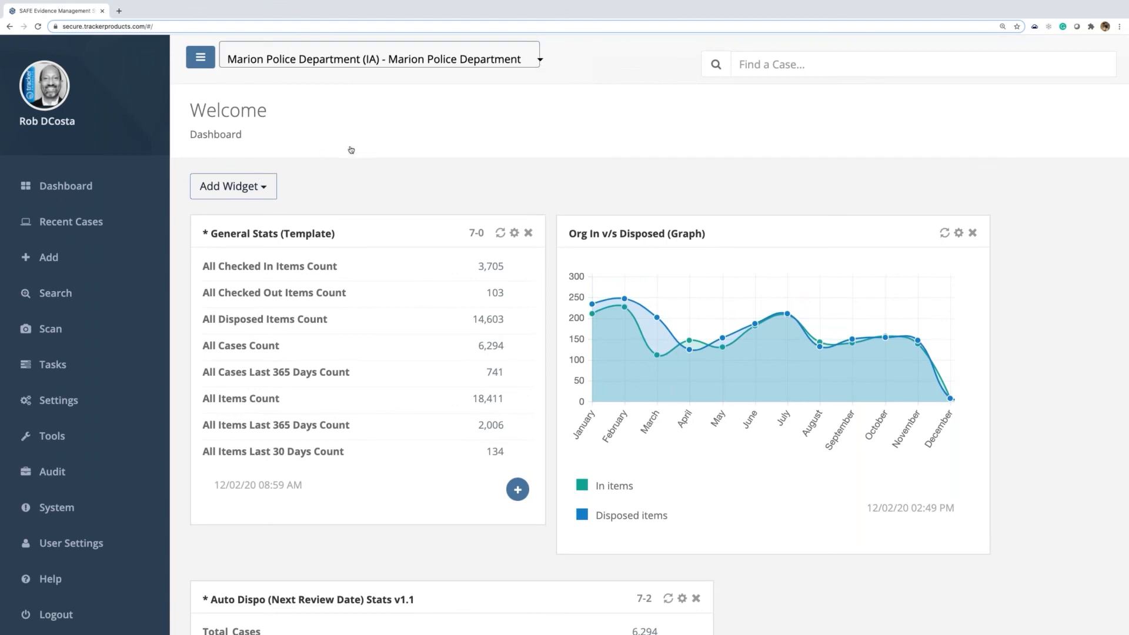
left_click(58, 401)
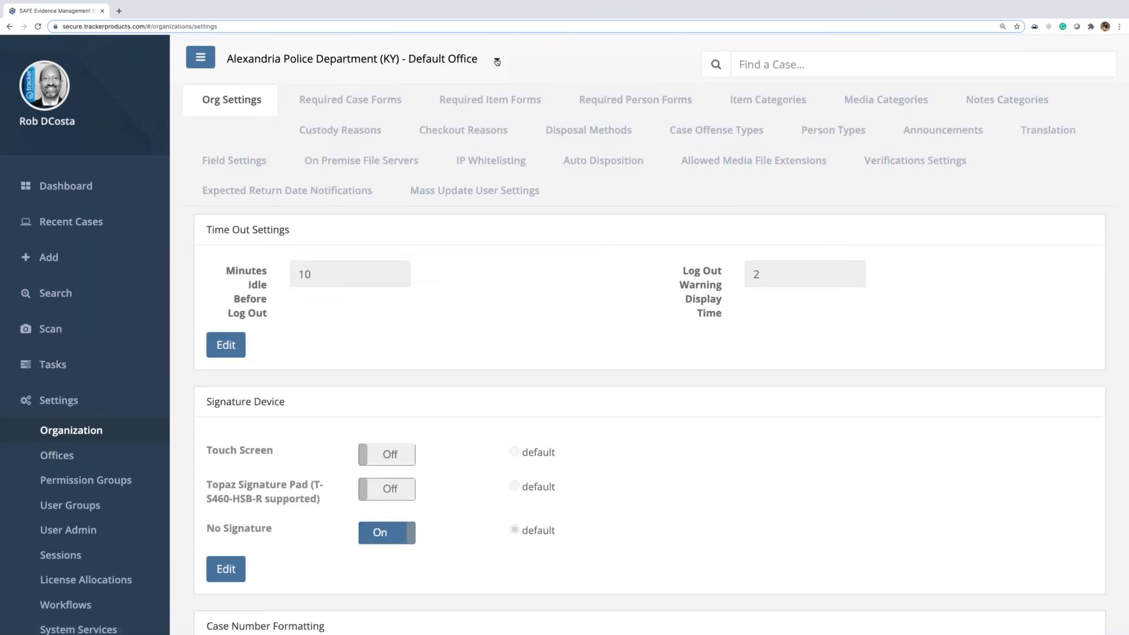
left_click(497, 61)
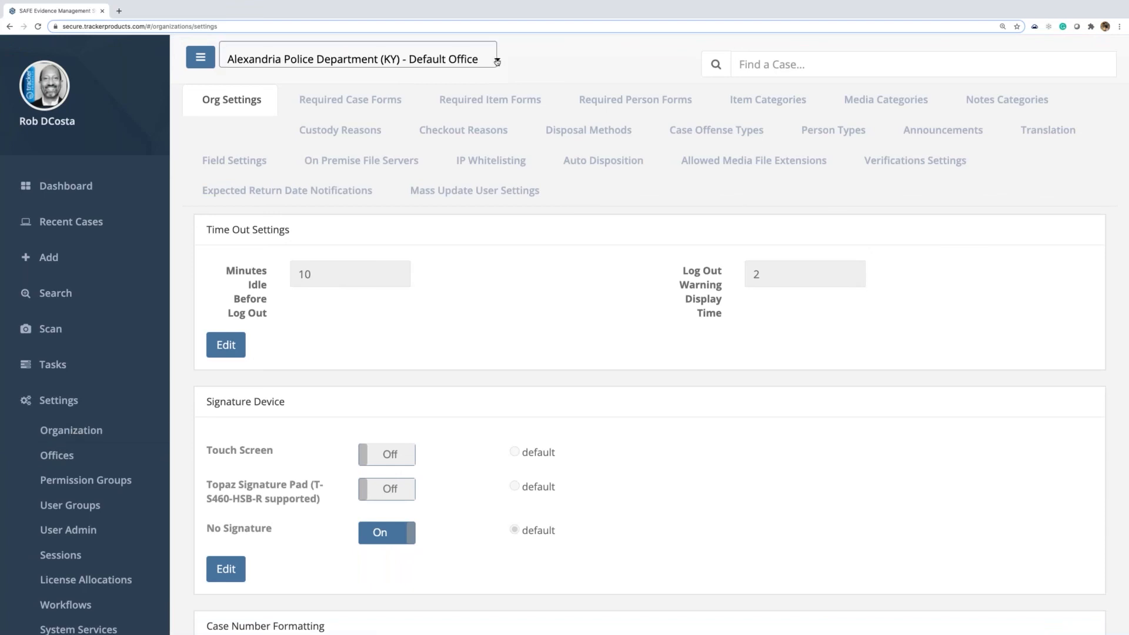
left_click(496, 61)
type("marion")
key("Return")
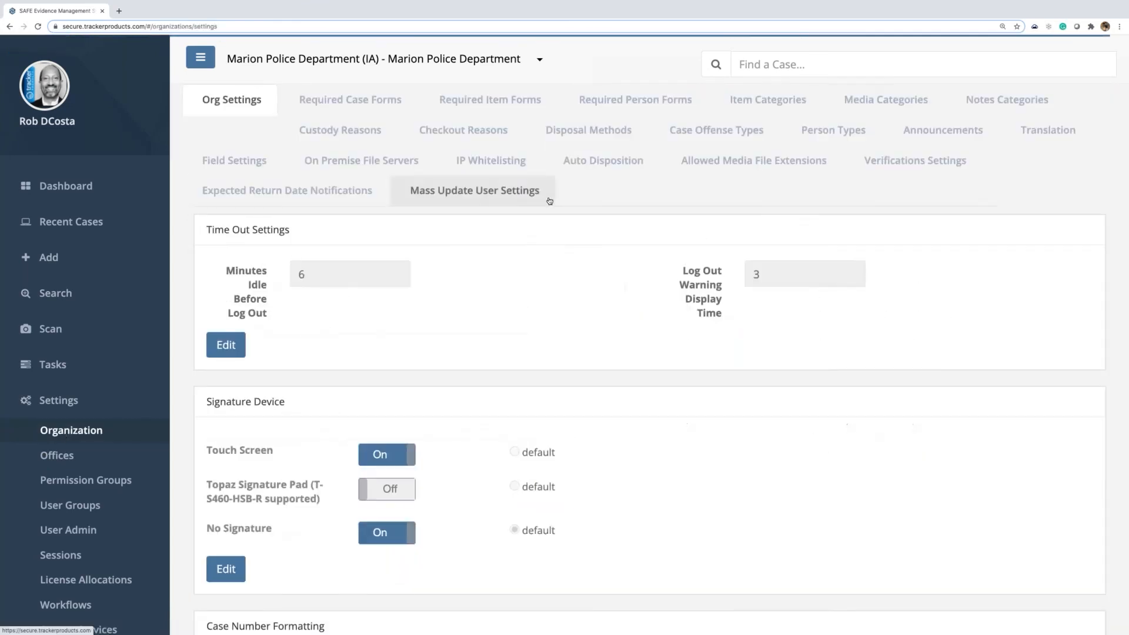
- Recalculate the cases to dispose in the Auto Disposition settings and check the line on cases without items or with all disposed items
left_click(577, 155)
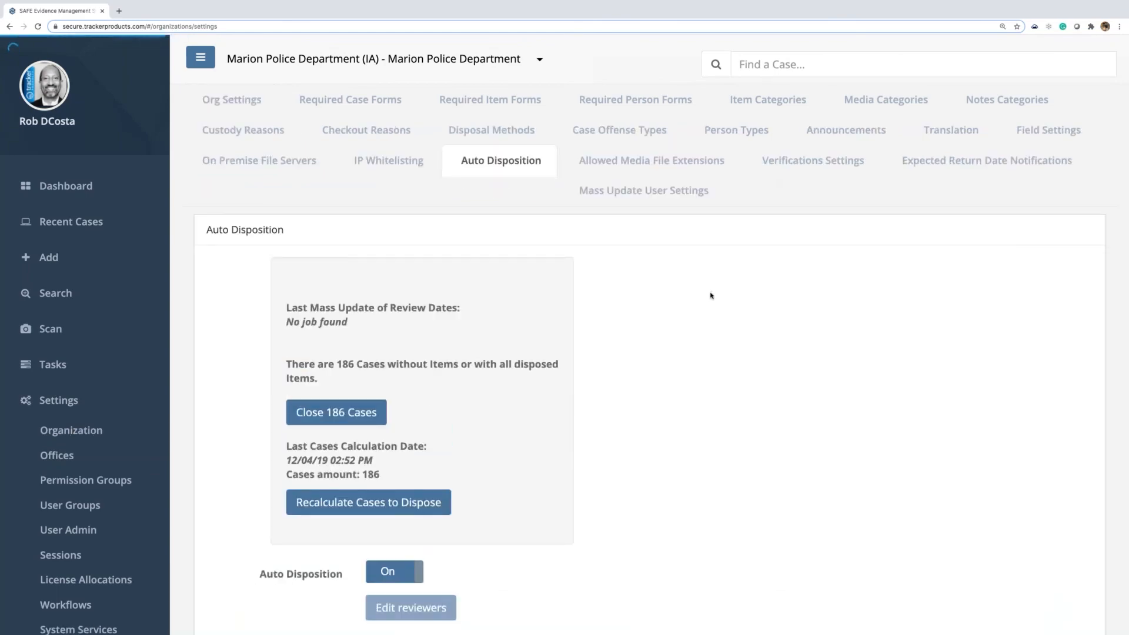
scroll(711, 295, "down", 3)
scroll(710, 295, "down", 1)
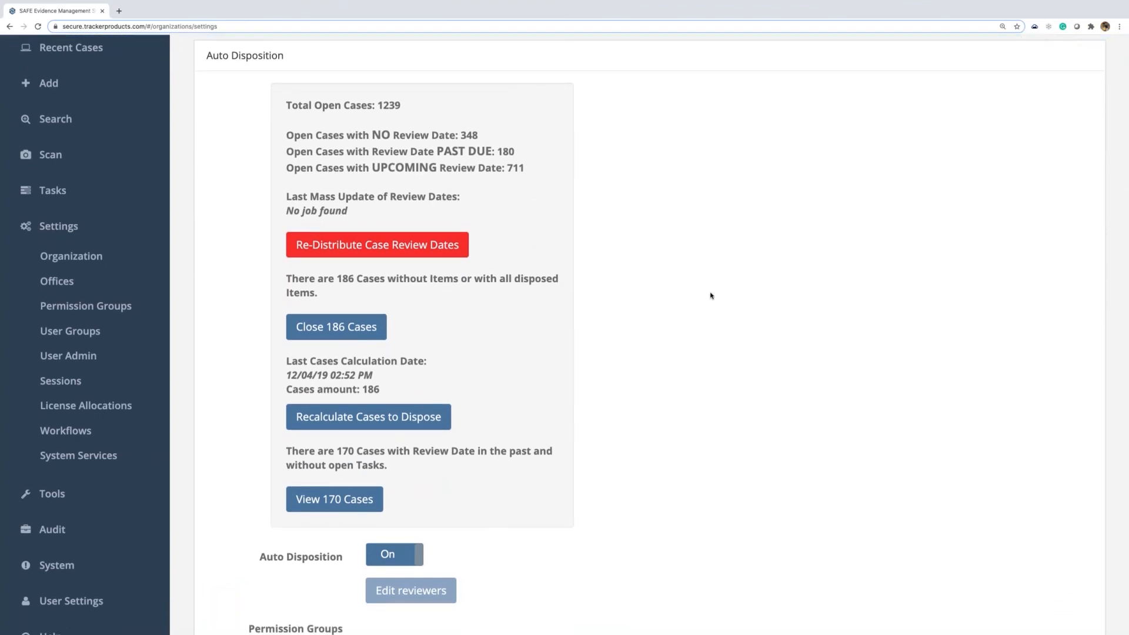
left_click(426, 422)
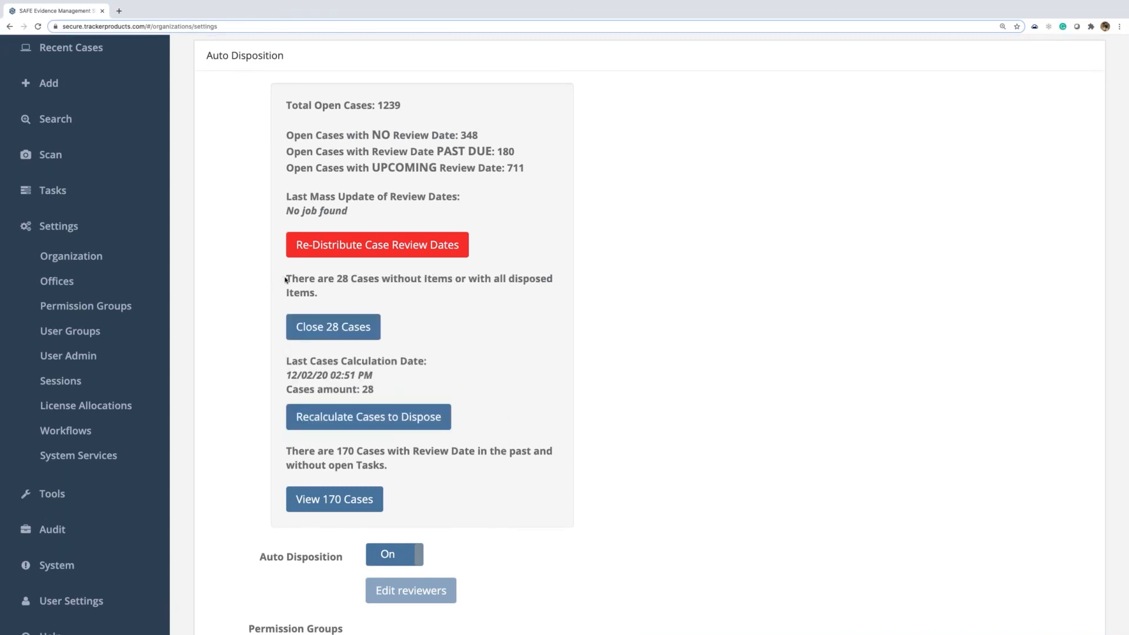
left_click_drag(286, 278, 382, 289)
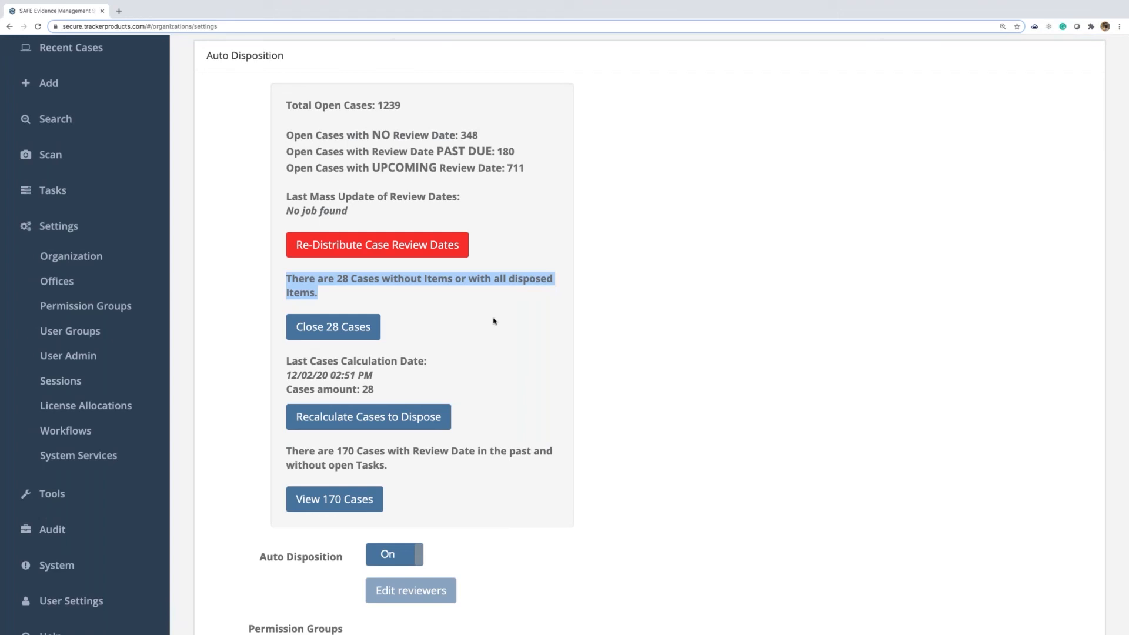
left_click(437, 335)
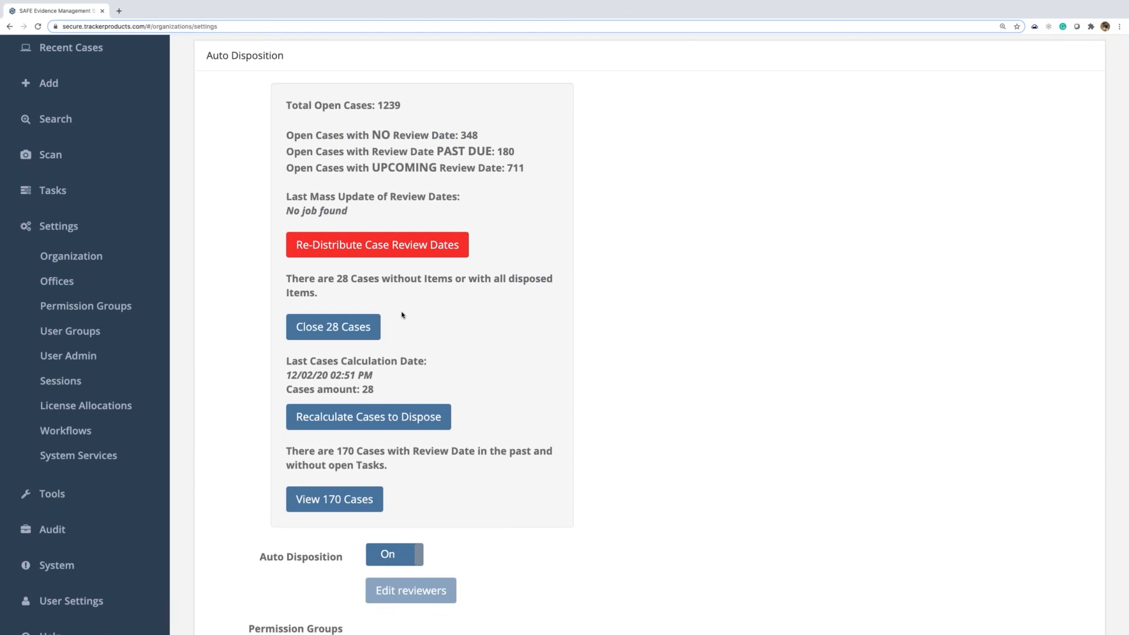
triple_click(307, 285)
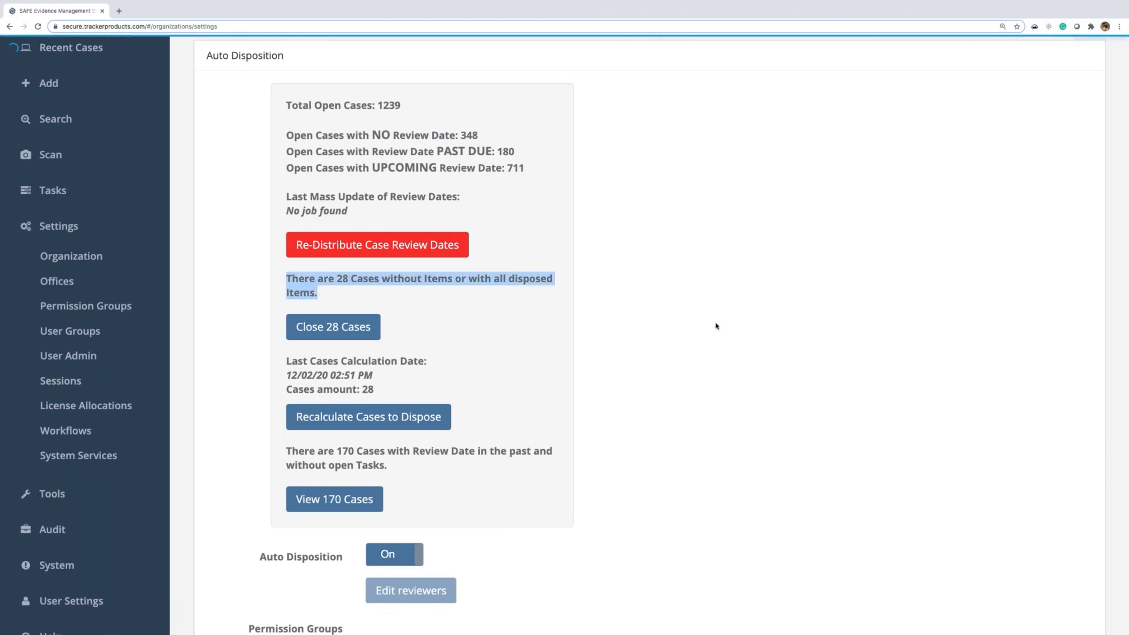
- Examine the Auto Disposition permission groups and the days to follow up for each offense type
scroll(717, 326, "down", 2)
scroll(716, 325, "down", 1)
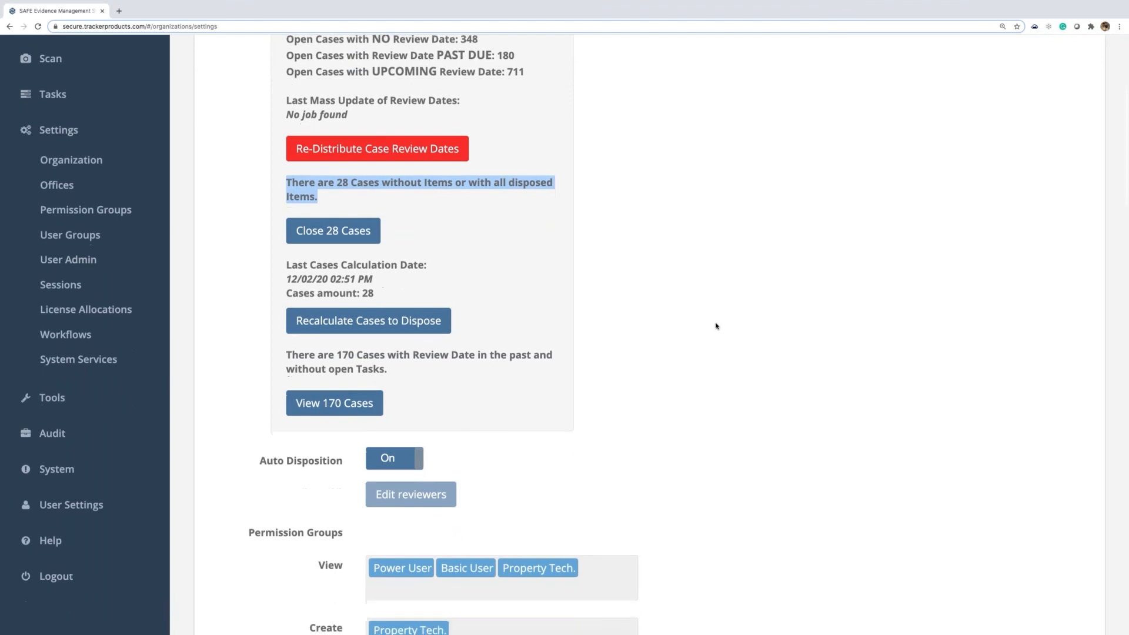
scroll(717, 325, "down", 12)
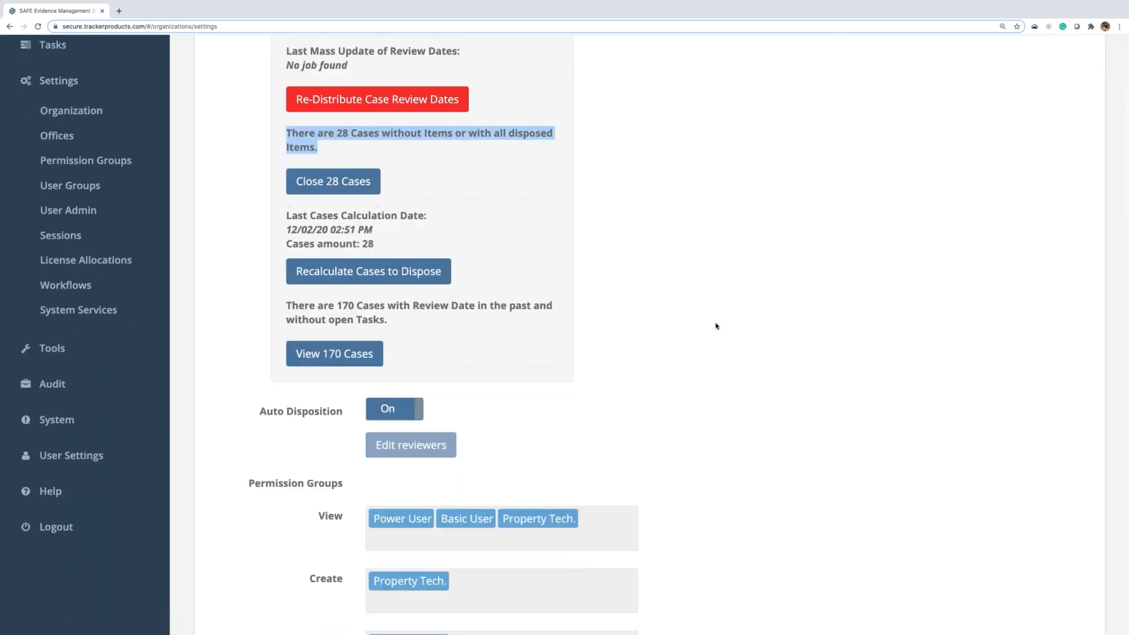
scroll(716, 326, "down", 11)
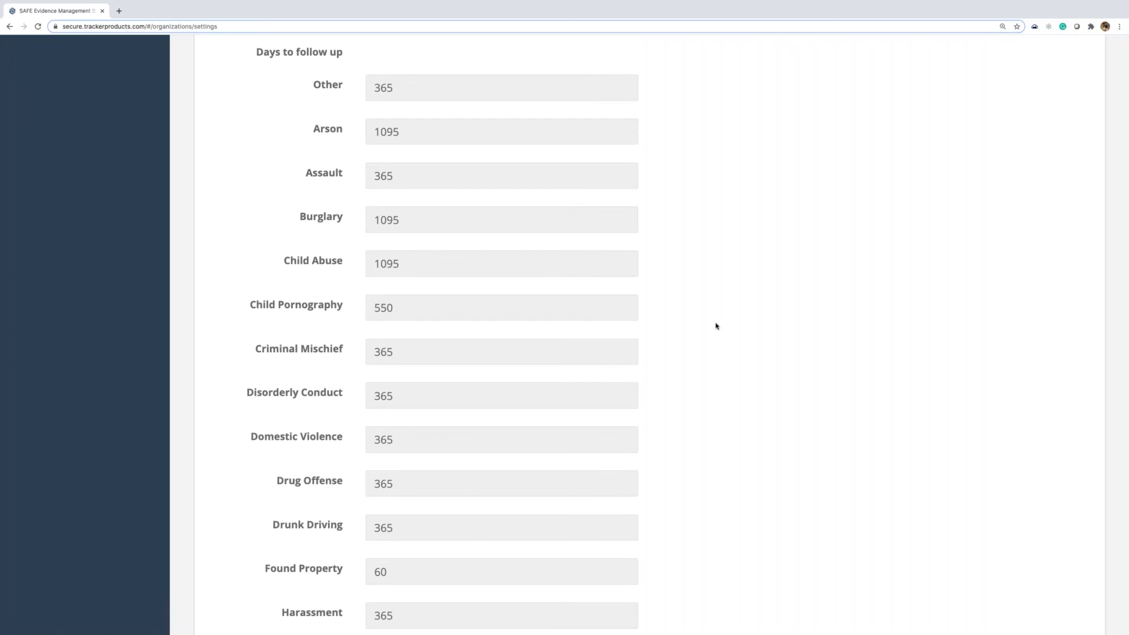
scroll(716, 326, "down", 5)
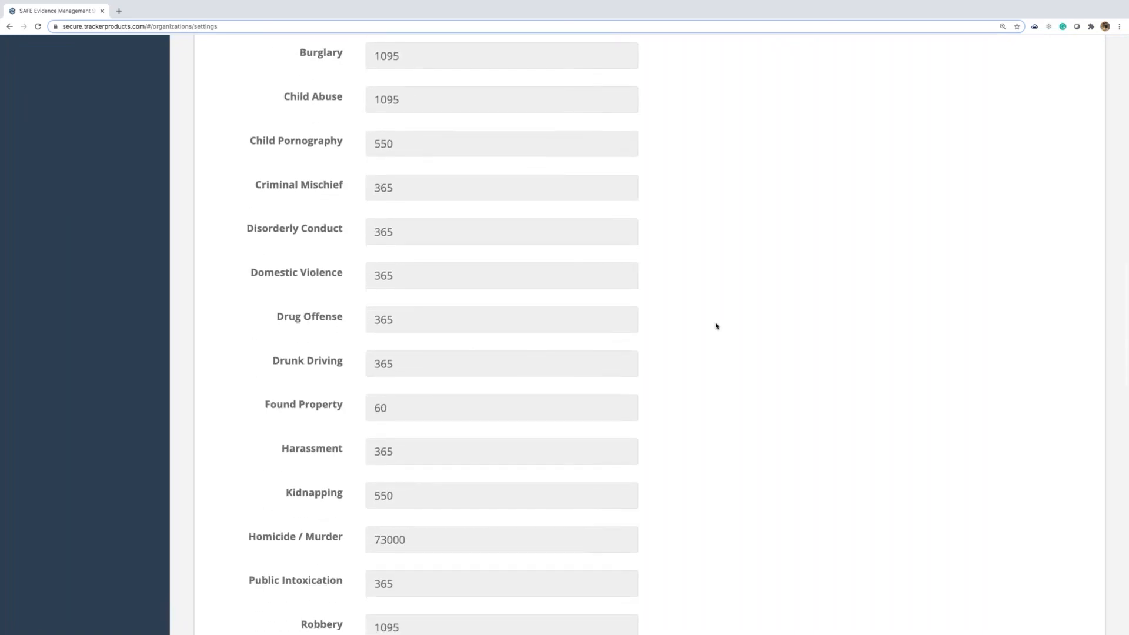
scroll(716, 326, "down", 2)
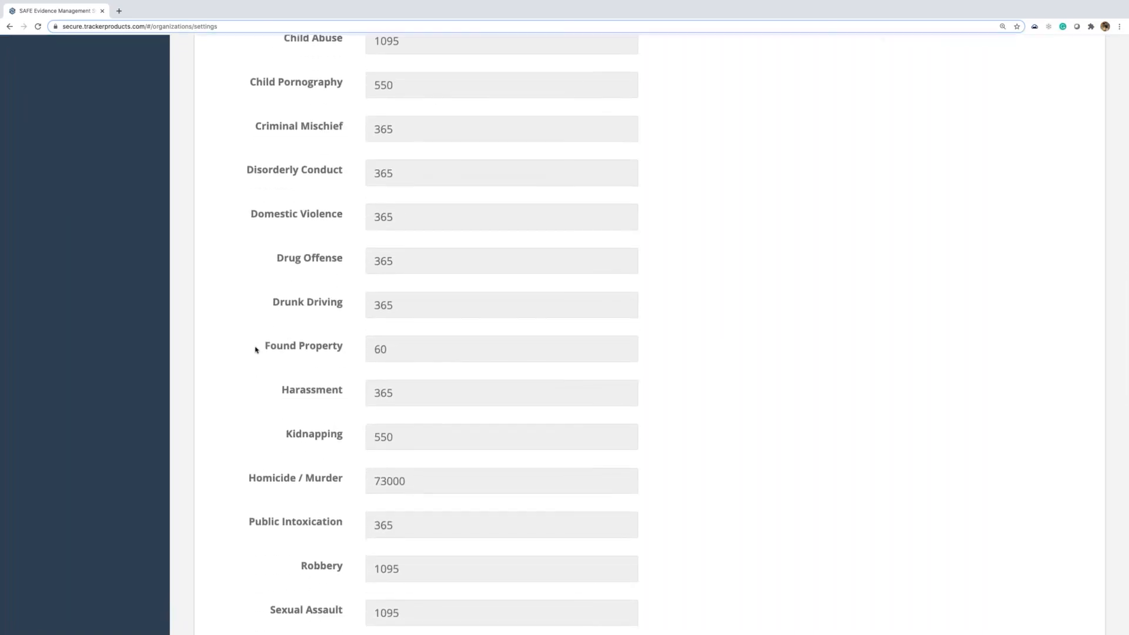
scroll(653, 315, "up", 20)
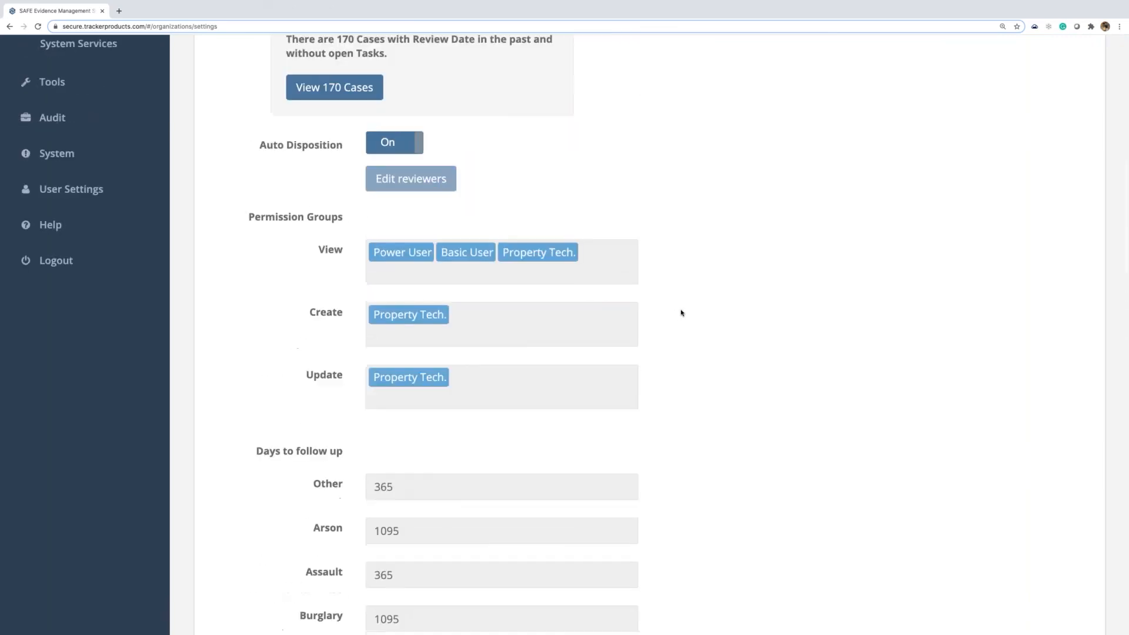
scroll(682, 312, "up", 18)
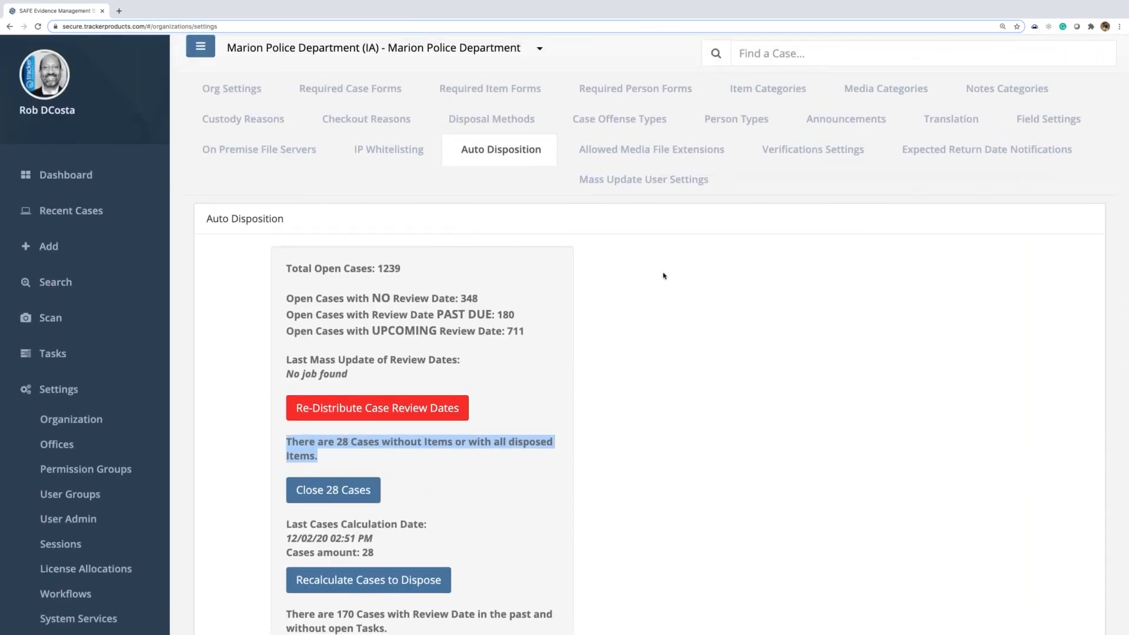
- Switch the active office to the Tracker Testing Grounds - World Wide Headquarters office
left_click(539, 51)
left_click(539, 51)
type("rob")
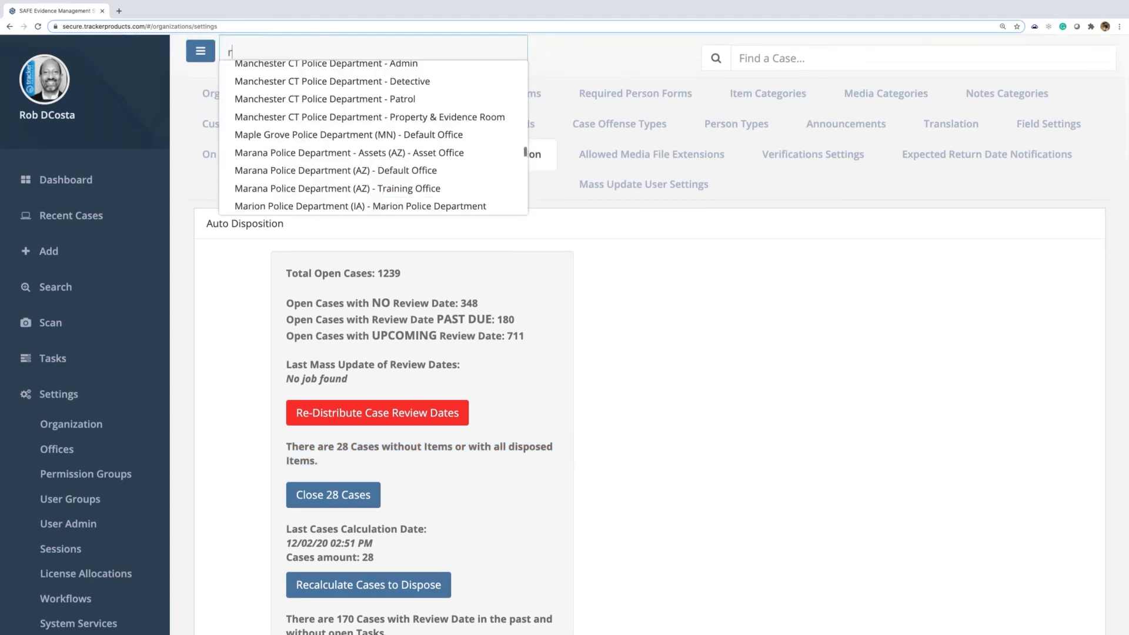
key("Down")
key("Down")
key("Down")
key("Return")
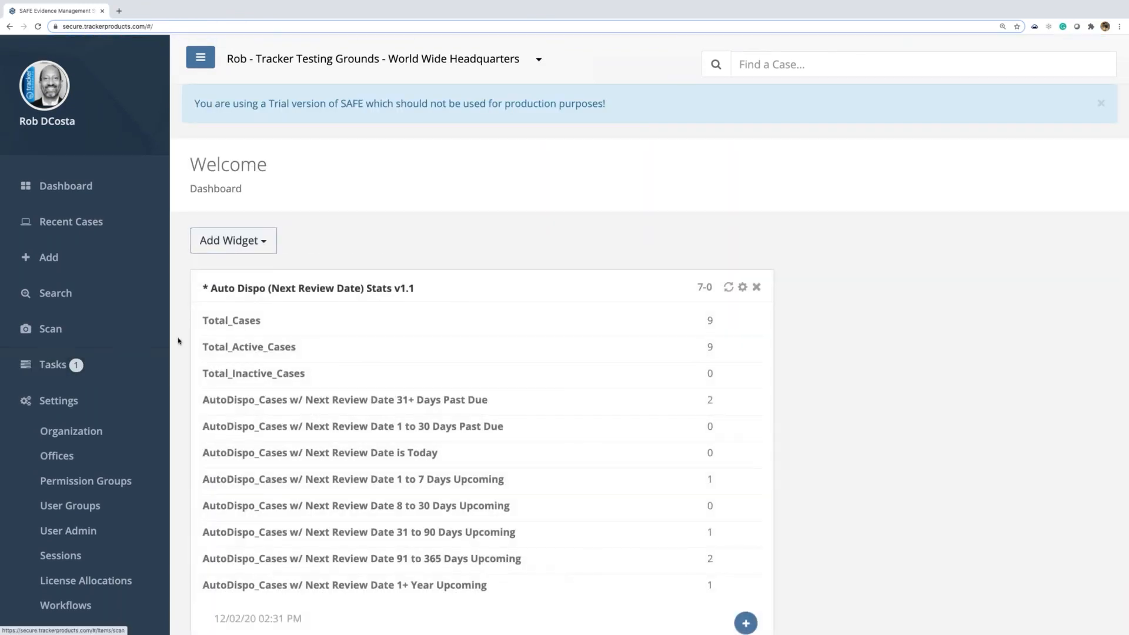
- Open the task list and look over the open case review task
left_click(58, 400)
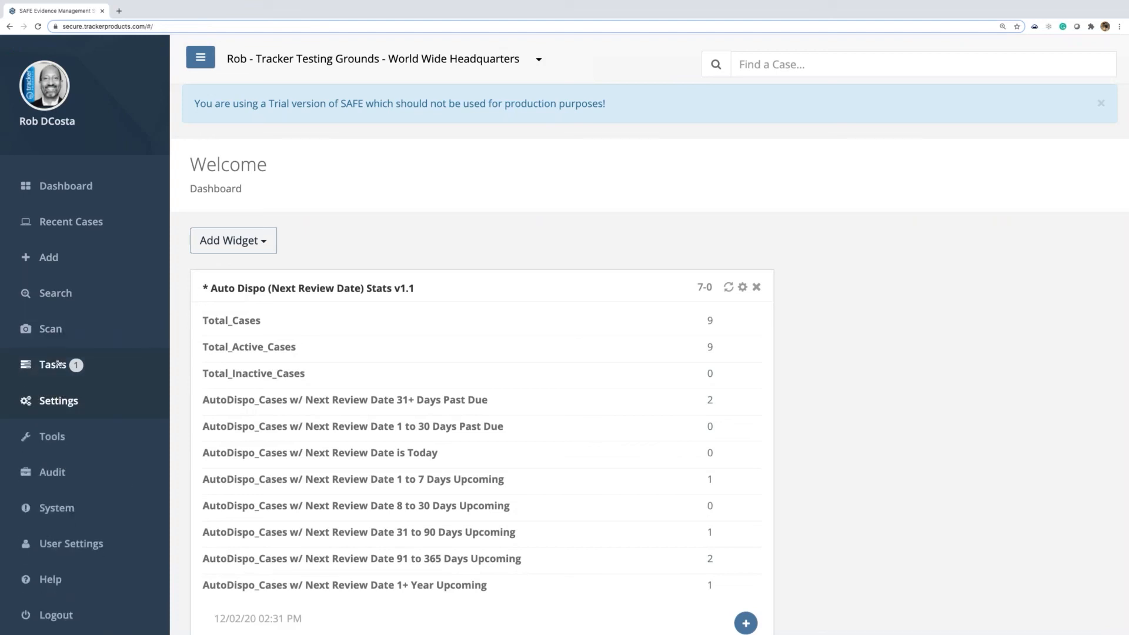
left_click(75, 364)
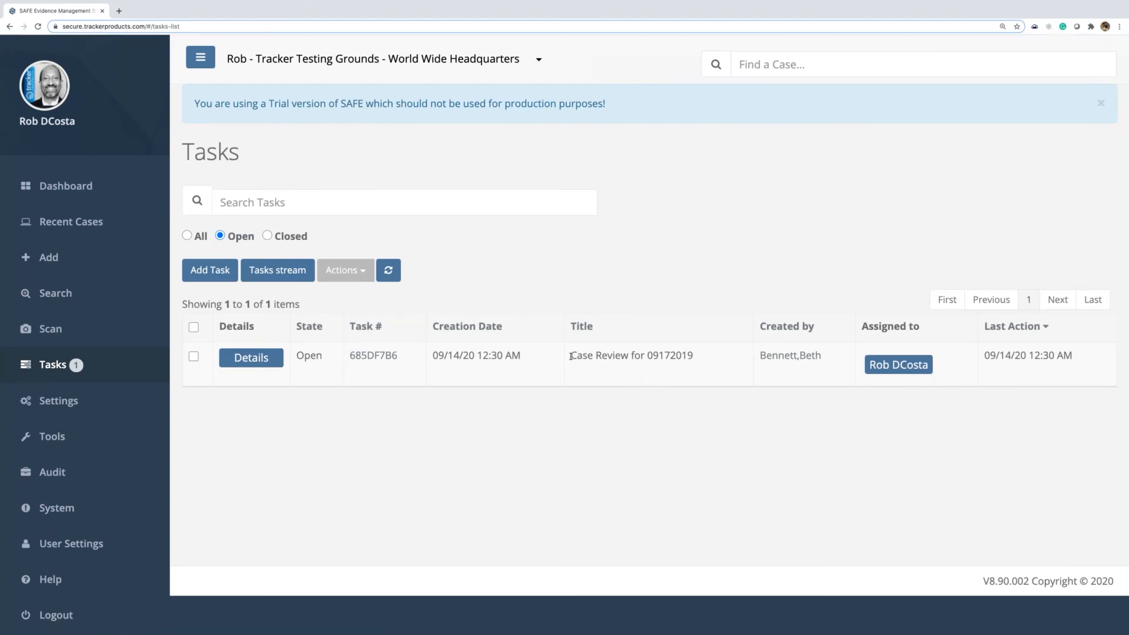
left_click_drag(574, 365, 718, 358)
left_click(652, 408)
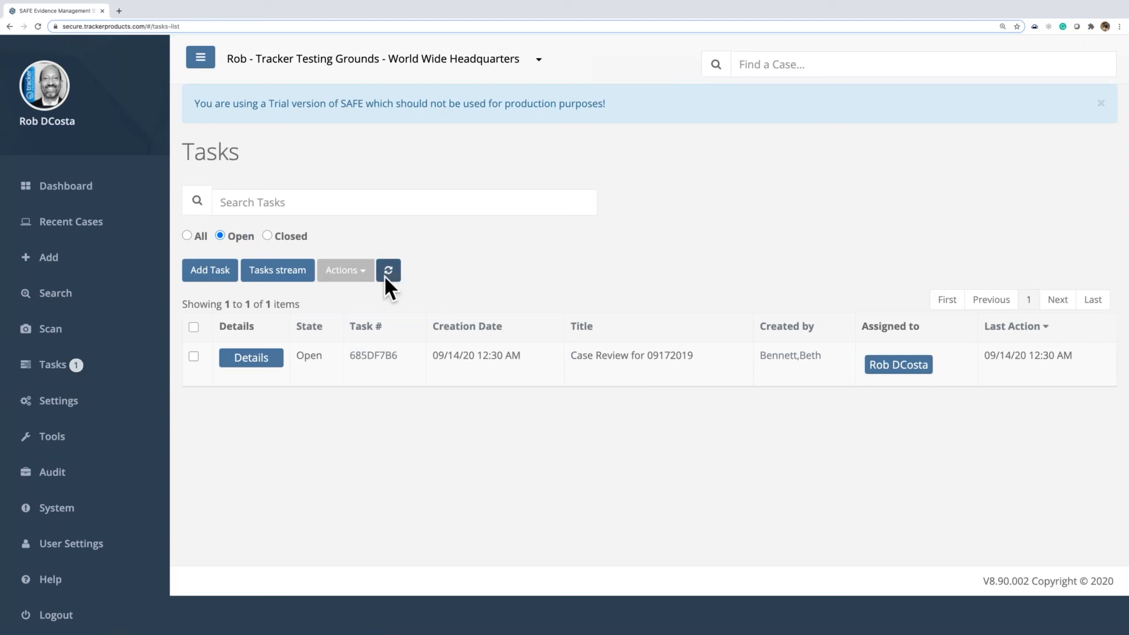
left_click_drag(185, 143, 275, 159)
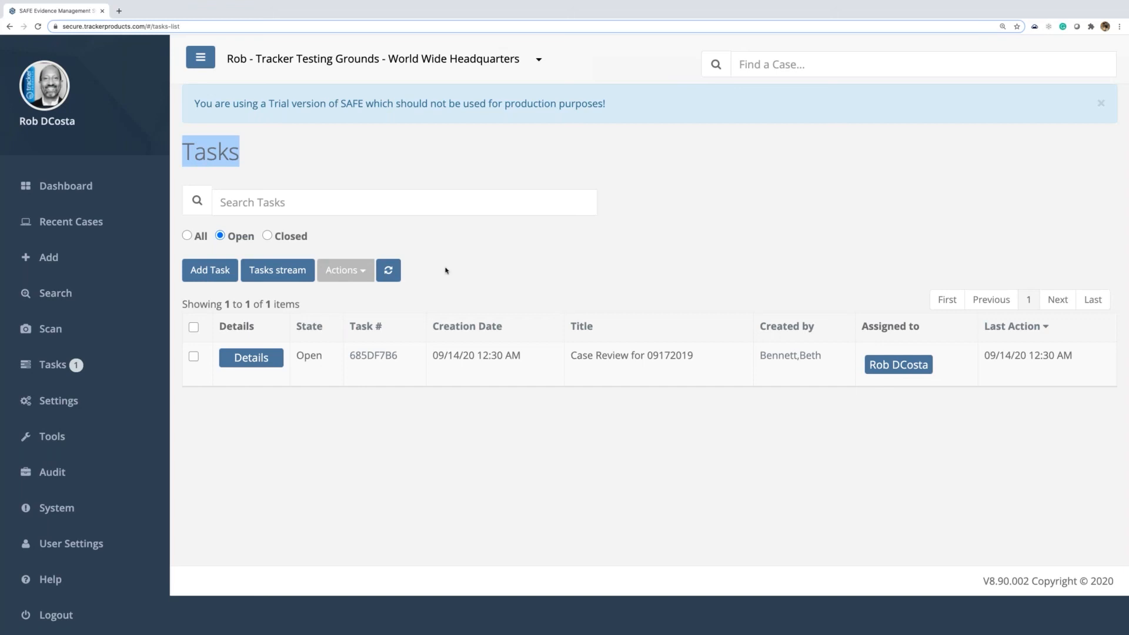
- Start a task titled "Please Review" with the message "Please review this Case and let us know if we can Dispose of the Items and Close the Case!"
left_click(205, 271)
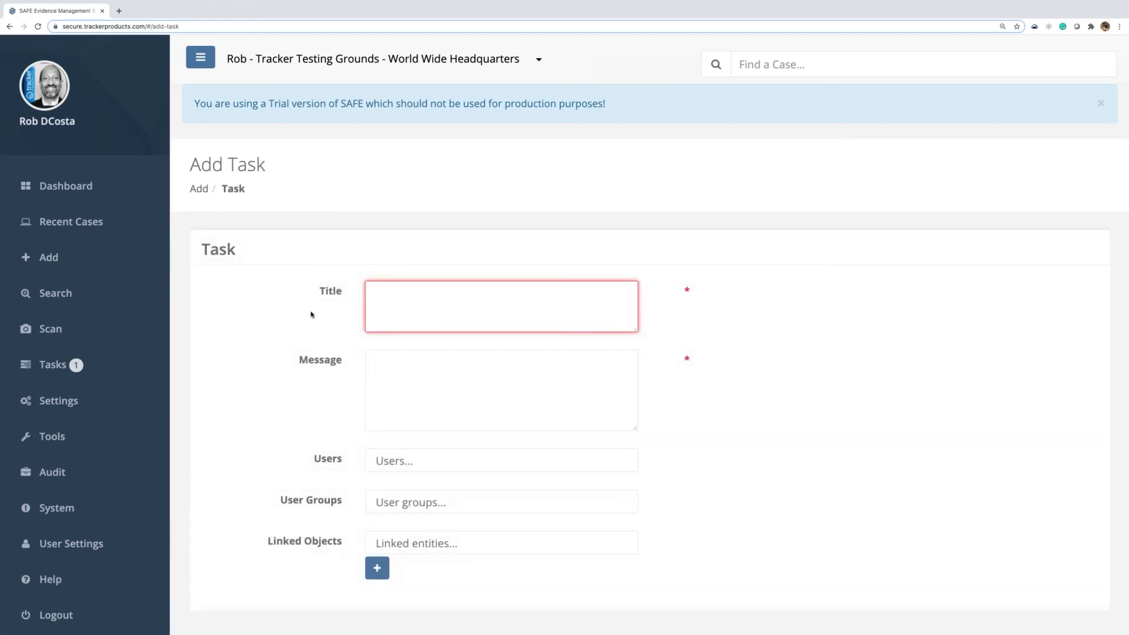
type("Please Review")
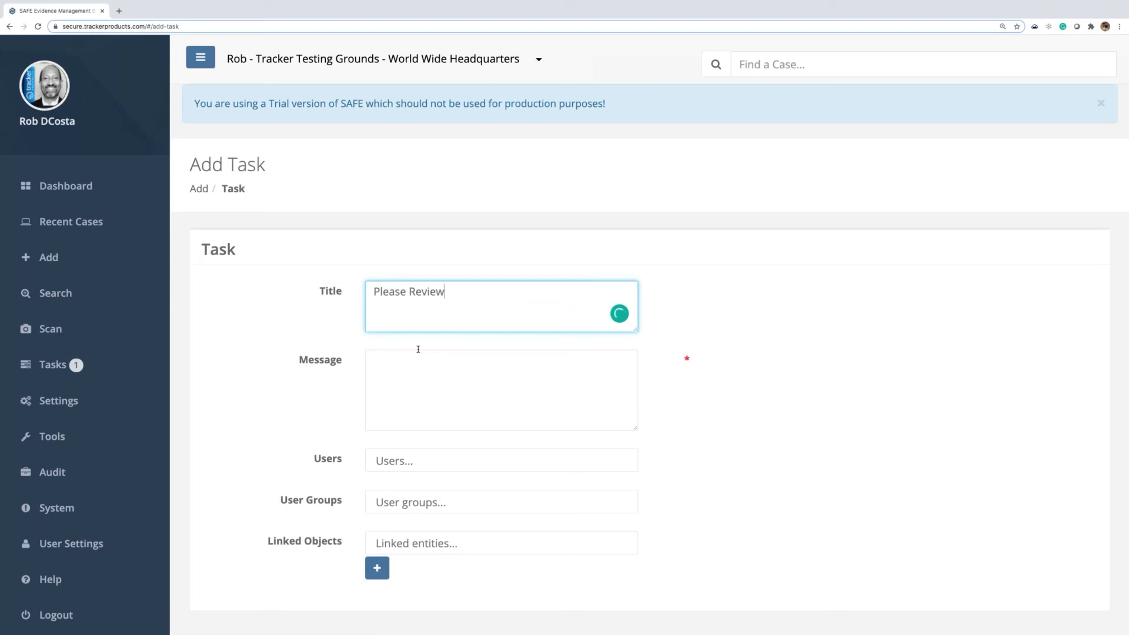
scroll(396, 272, "down", 2)
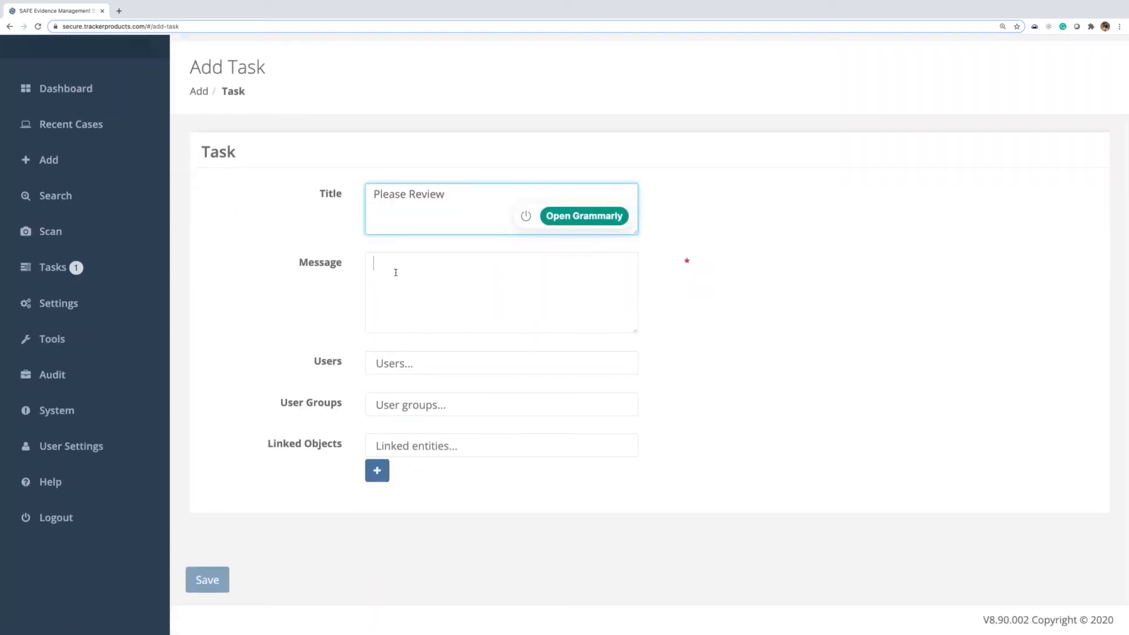
left_click(396, 272)
type("Please review this Case and let us know if we can Cl")
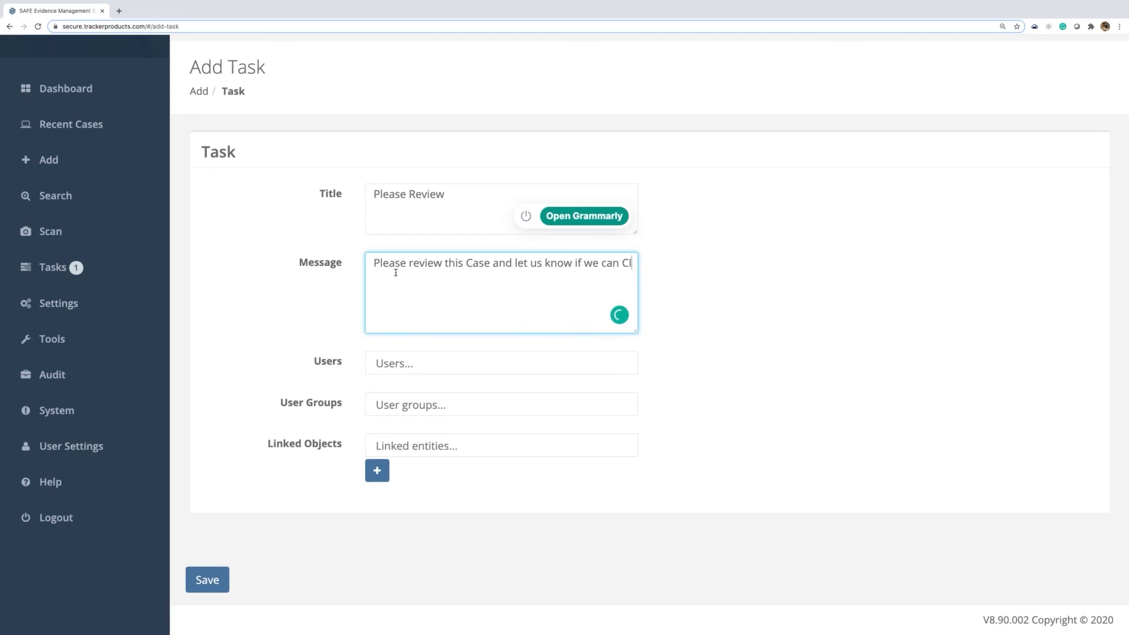
type("Dispose of the ITems")
key("BackSpace")
key("BackSpace")
key("BackSpace")
type("tems and cl")
key("BackSpace")
key("BackSpace")
type("Close the Case!")
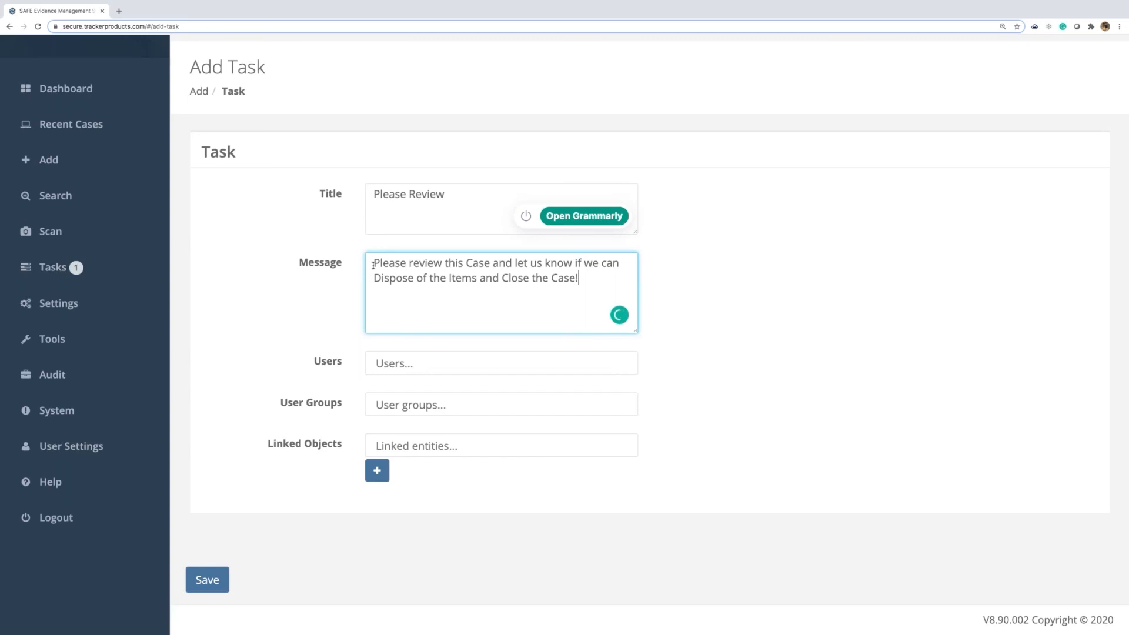
- Assign the task to two users by looking up each one's first name
left_click(392, 364)
type("beth")
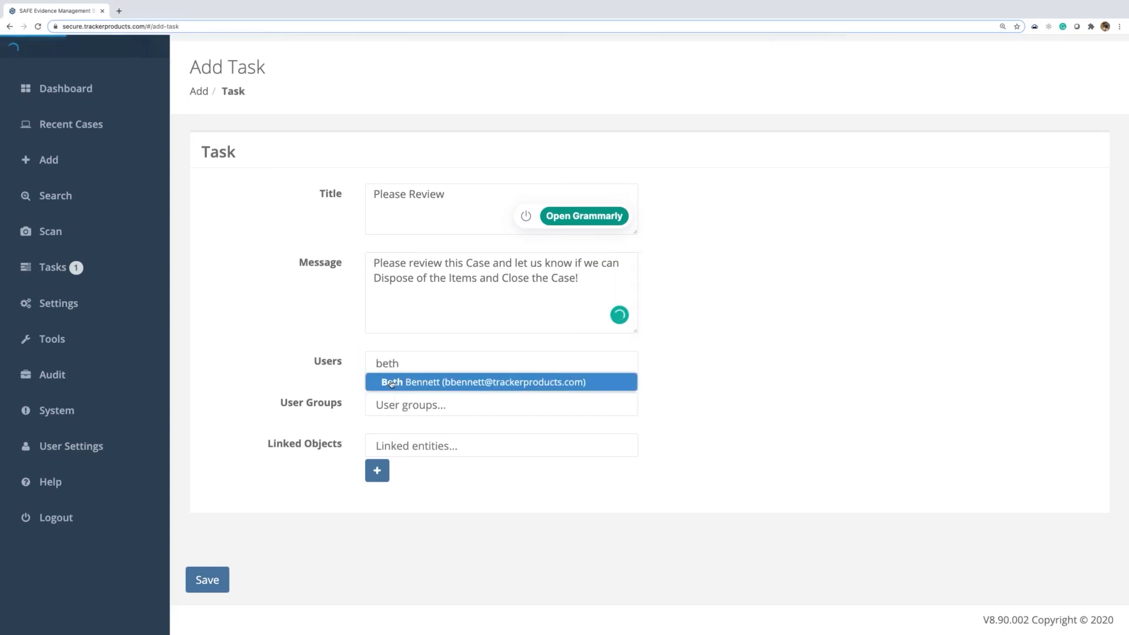
key("Return")
type("carrie")
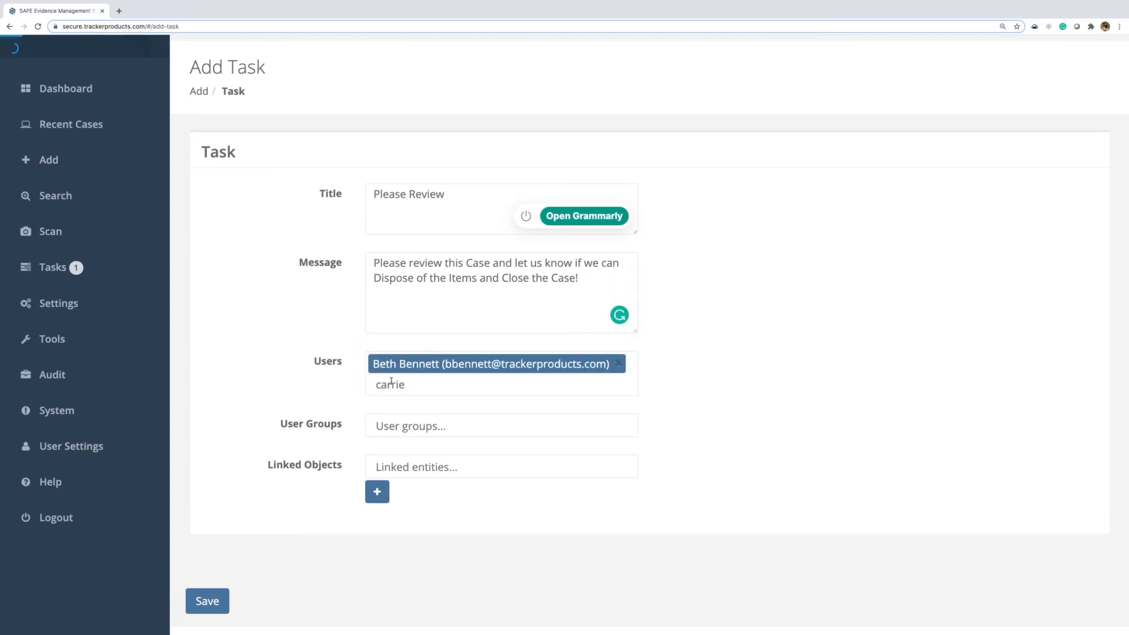
key("Return")
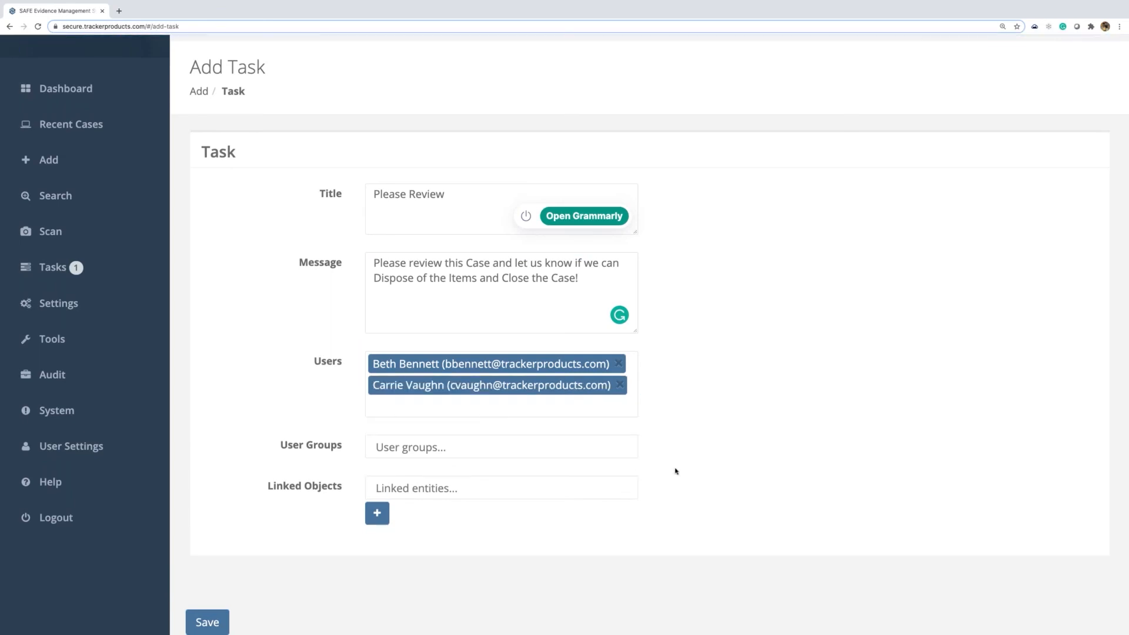
- Link case 12022020 to the task as a linked object and save the task
scroll(701, 467, "down", 2)
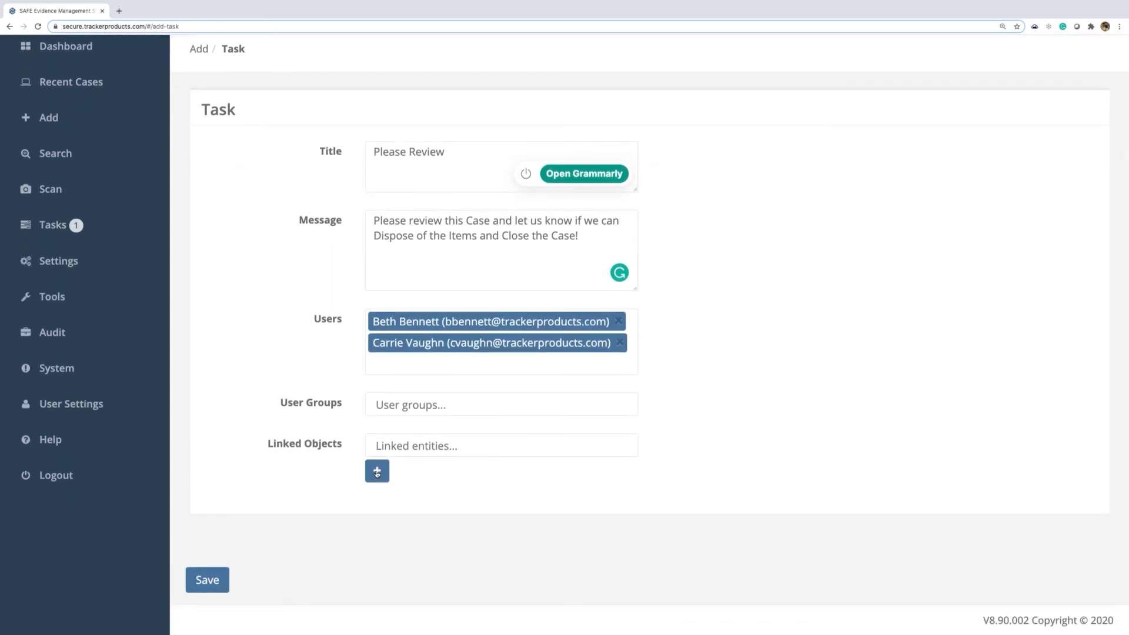
left_click(390, 477)
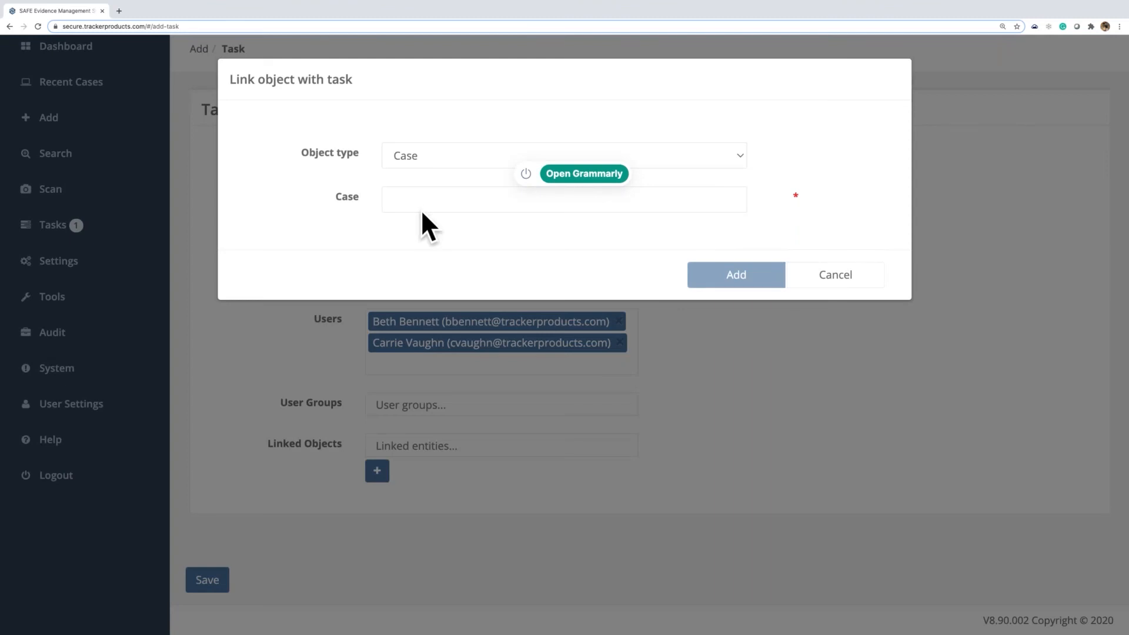
type("12")
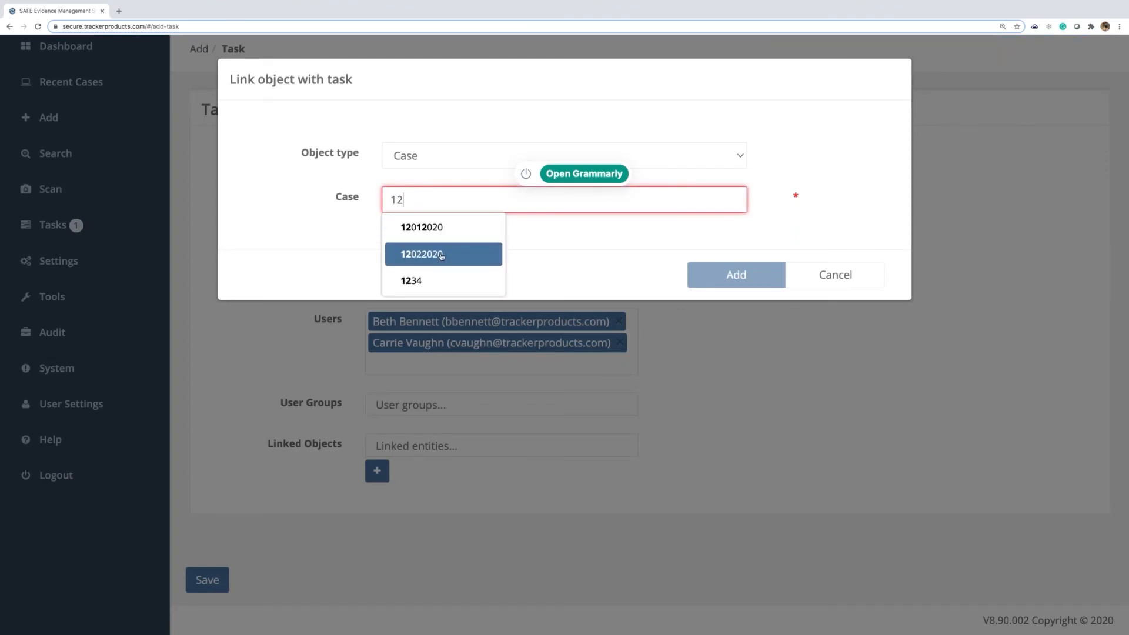
left_click(442, 254)
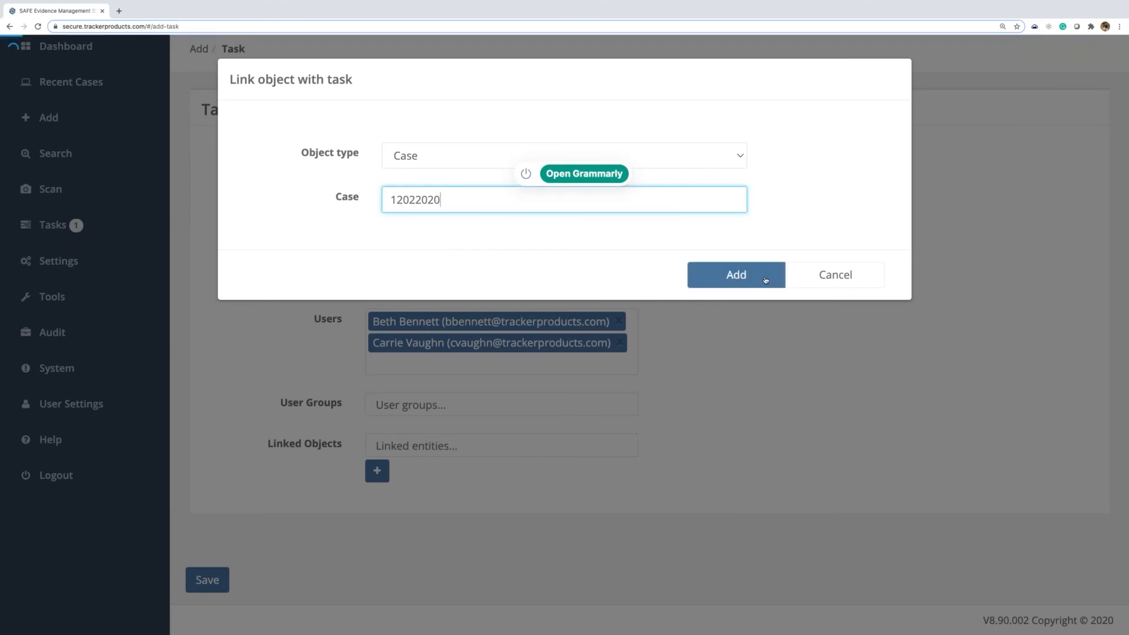
left_click(766, 279)
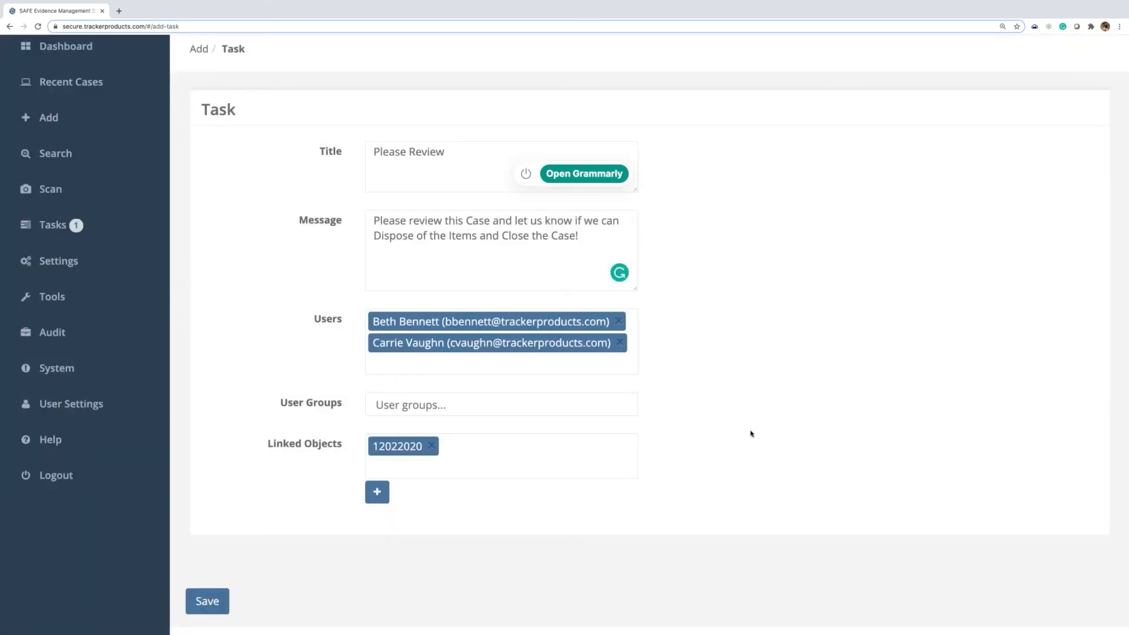
scroll(755, 432, "up", 1)
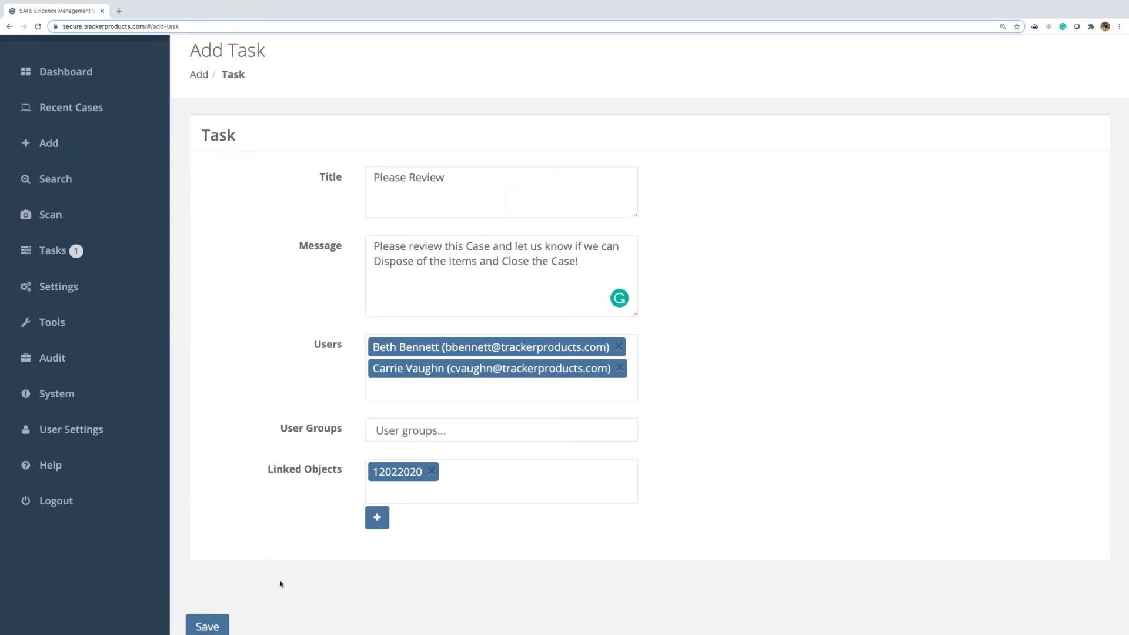
scroll(262, 605, "down", 1)
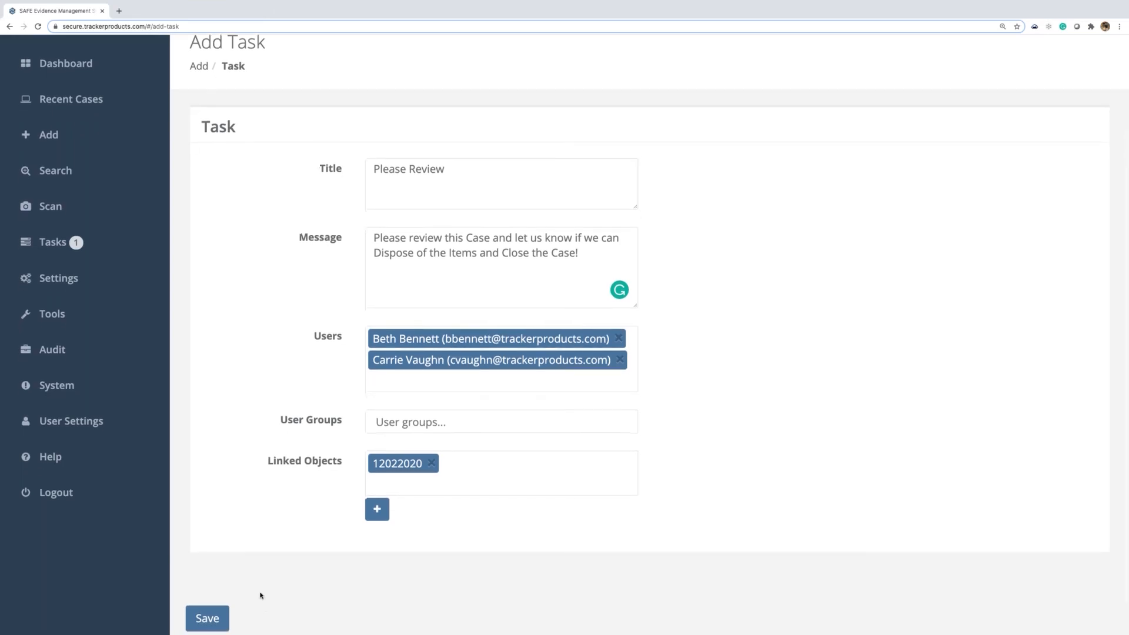
left_click(207, 618)
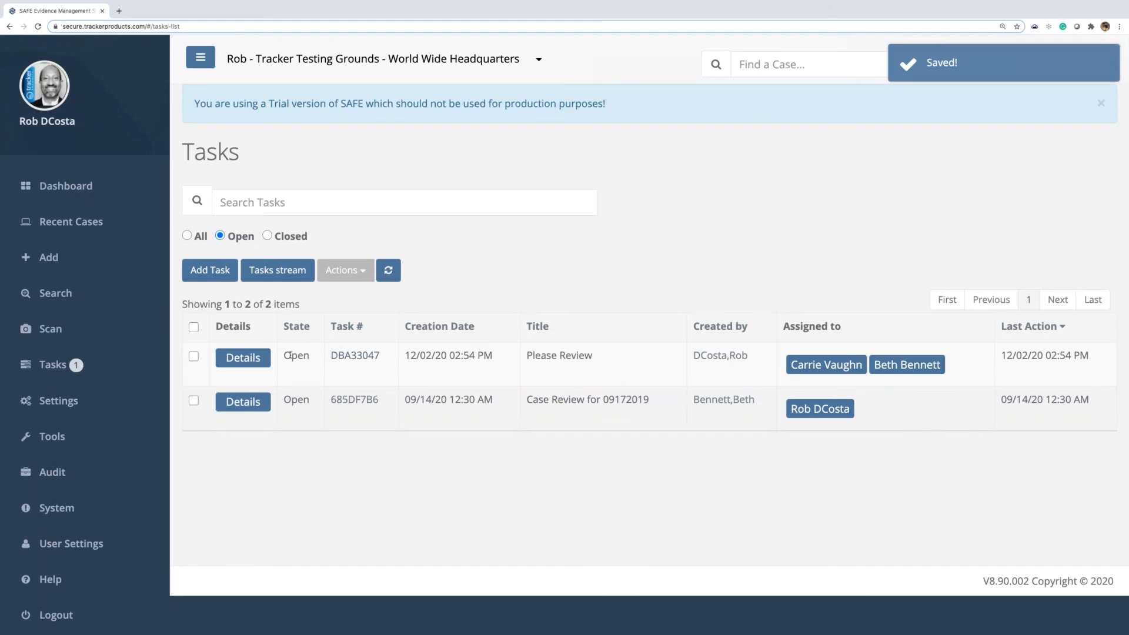
- Open the details of the new "Please Review" task and look over its title and message
left_click_drag(283, 355, 616, 357)
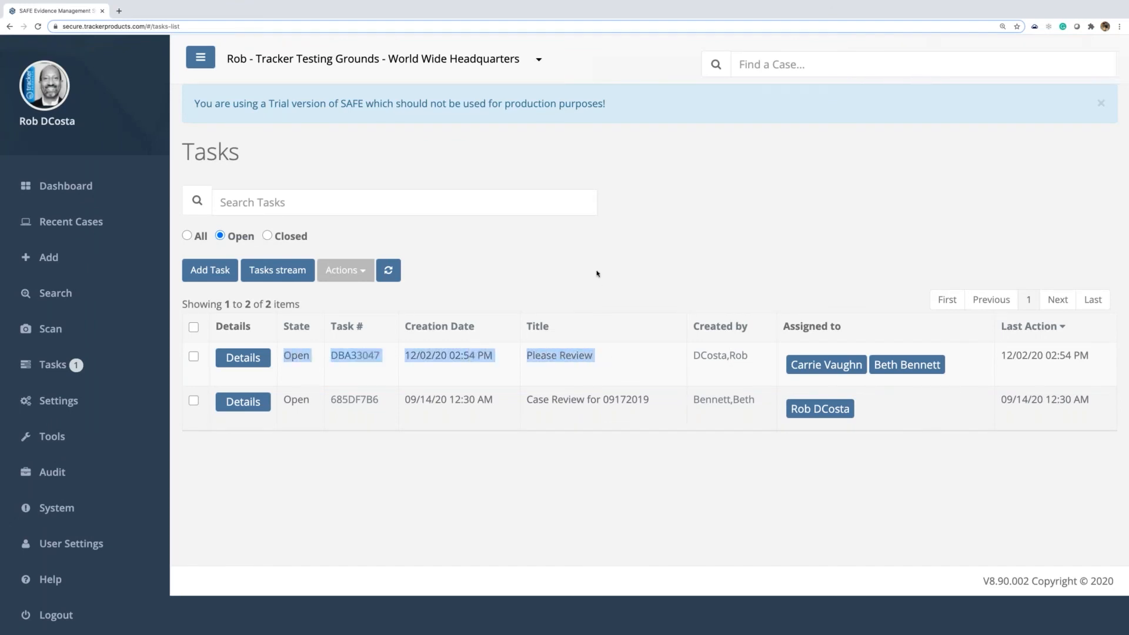
left_click(240, 359)
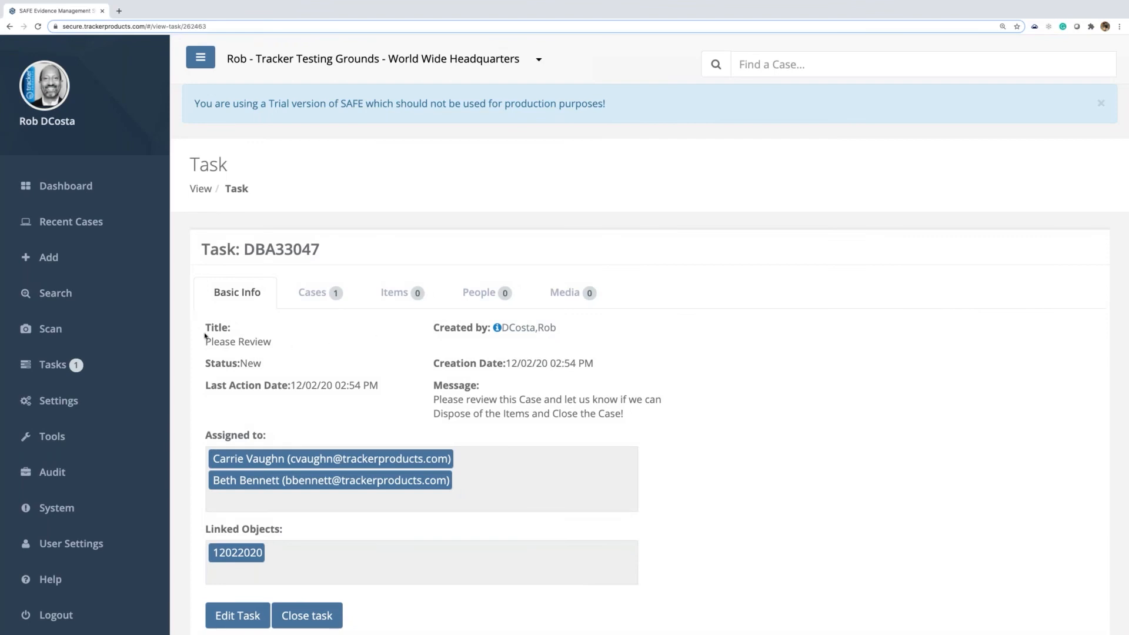
left_click_drag(206, 327, 351, 372)
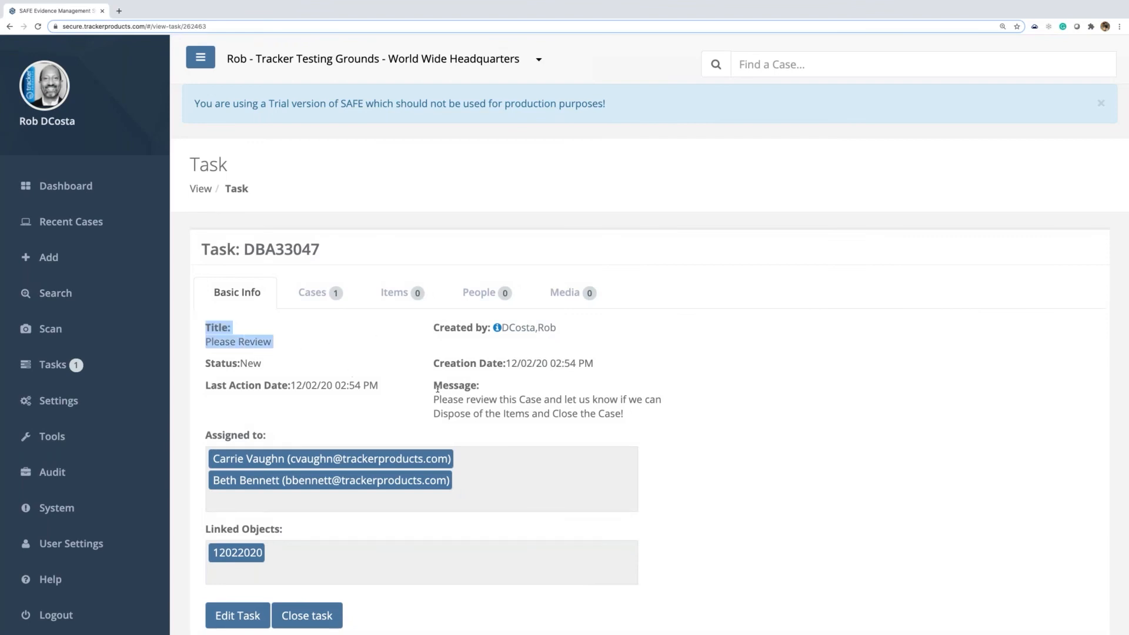
left_click(473, 388)
left_click_drag(473, 388, 660, 413)
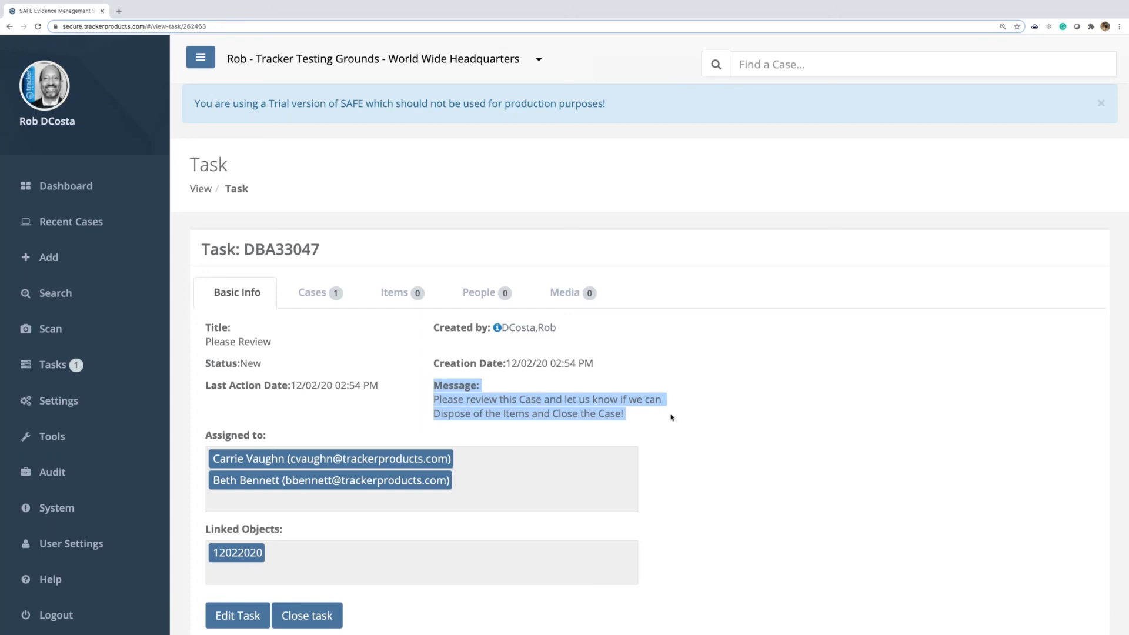
- Add the note "Please Dispose Items and Close Case." to the task
scroll(671, 417, "down", 3)
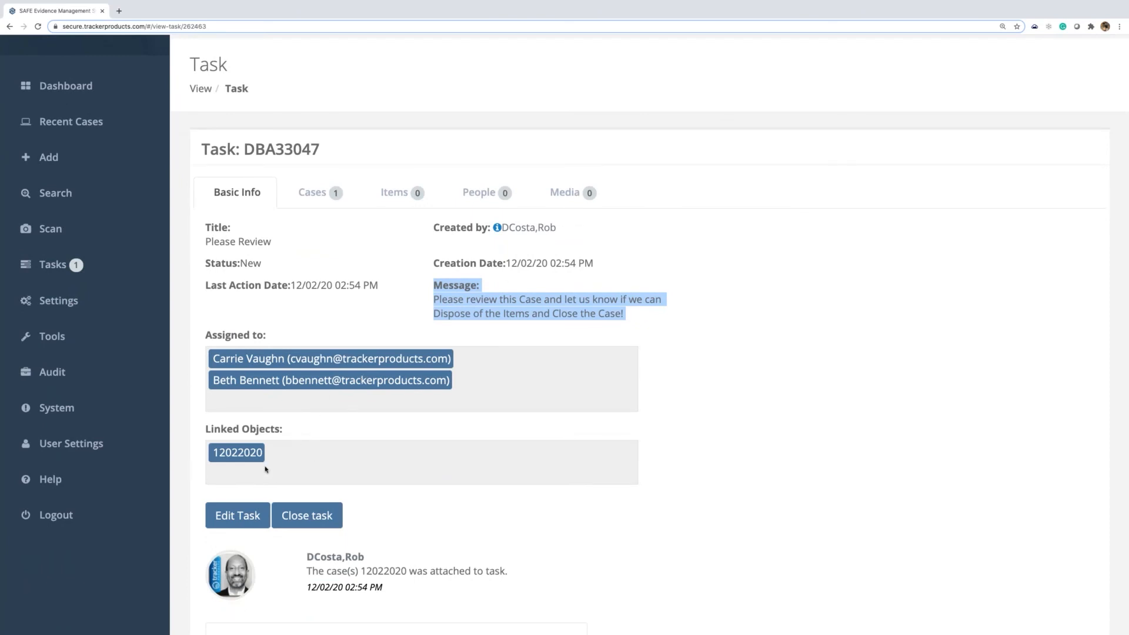
scroll(391, 472, "down", 4)
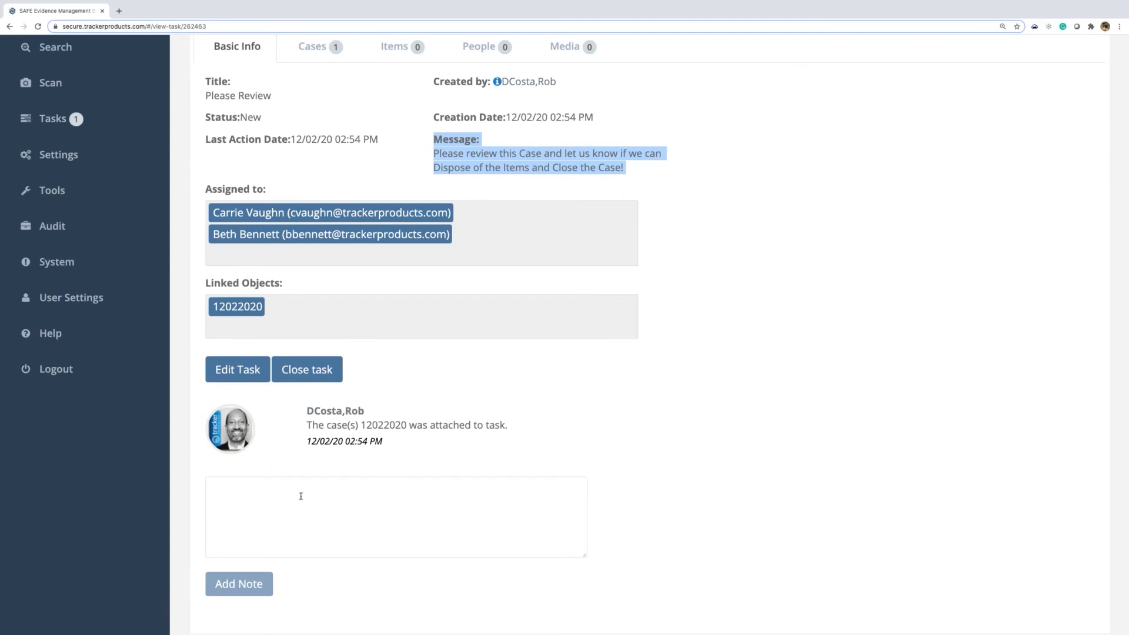
left_click(254, 520)
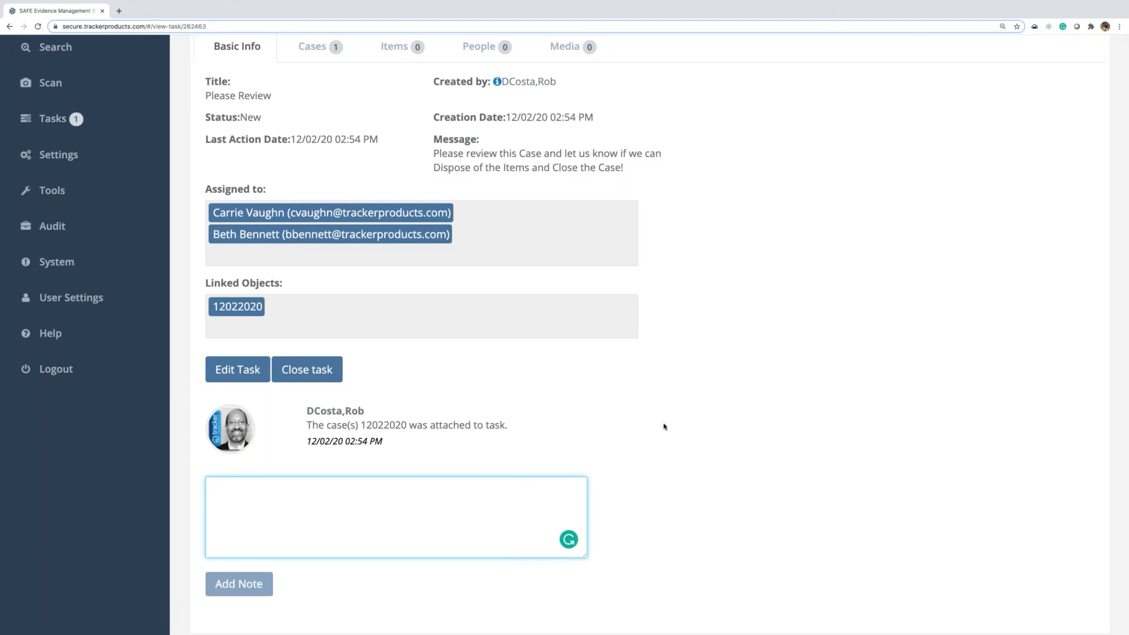
type("Please ")
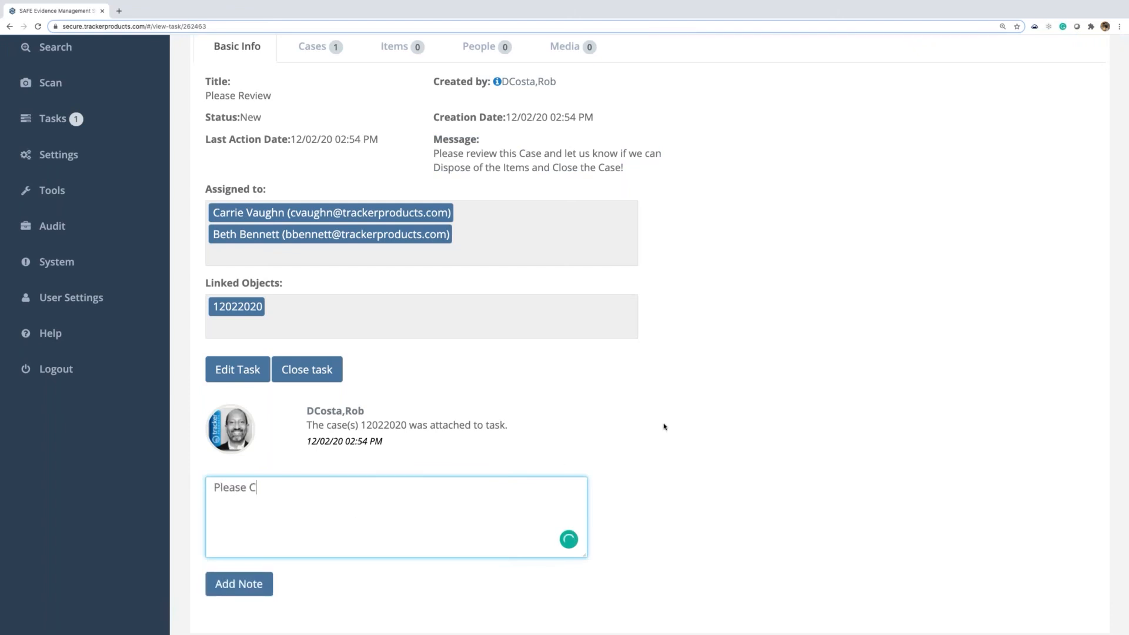
type("Dispose Items and Close Case.")
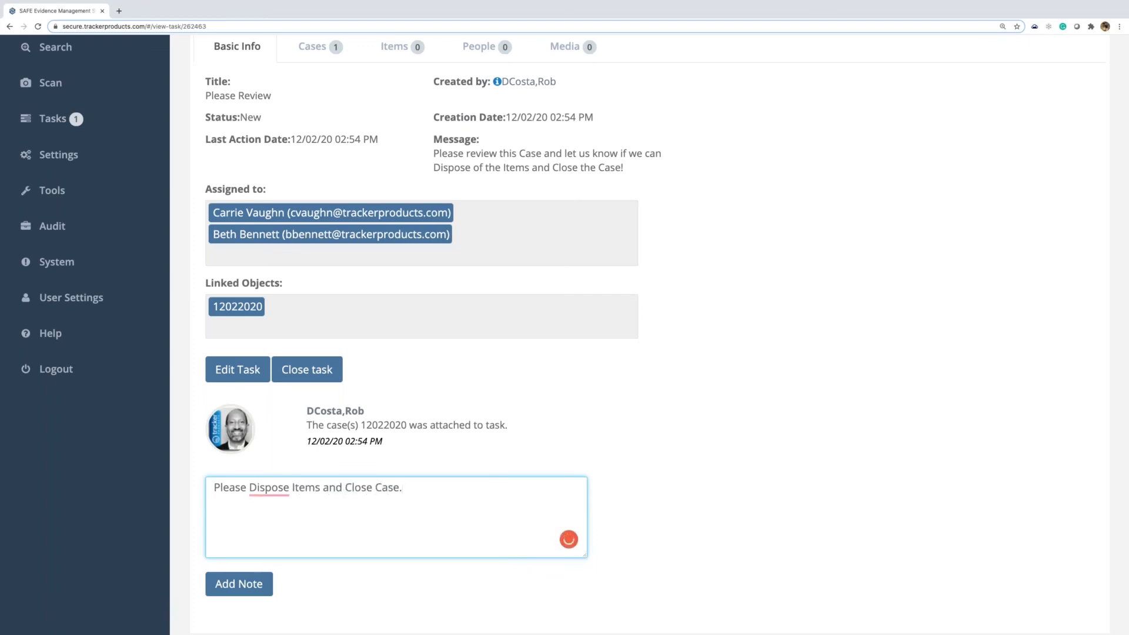
left_click(239, 588)
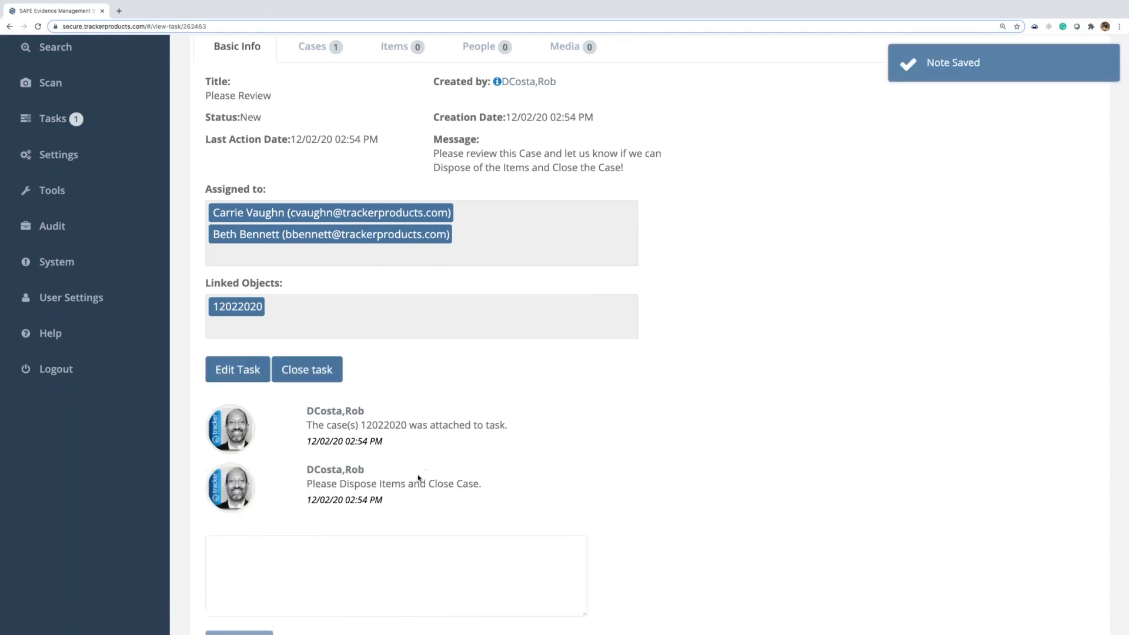
- Open the linked case from the task's case list and look over its basic information
scroll(510, 458, "up", 2)
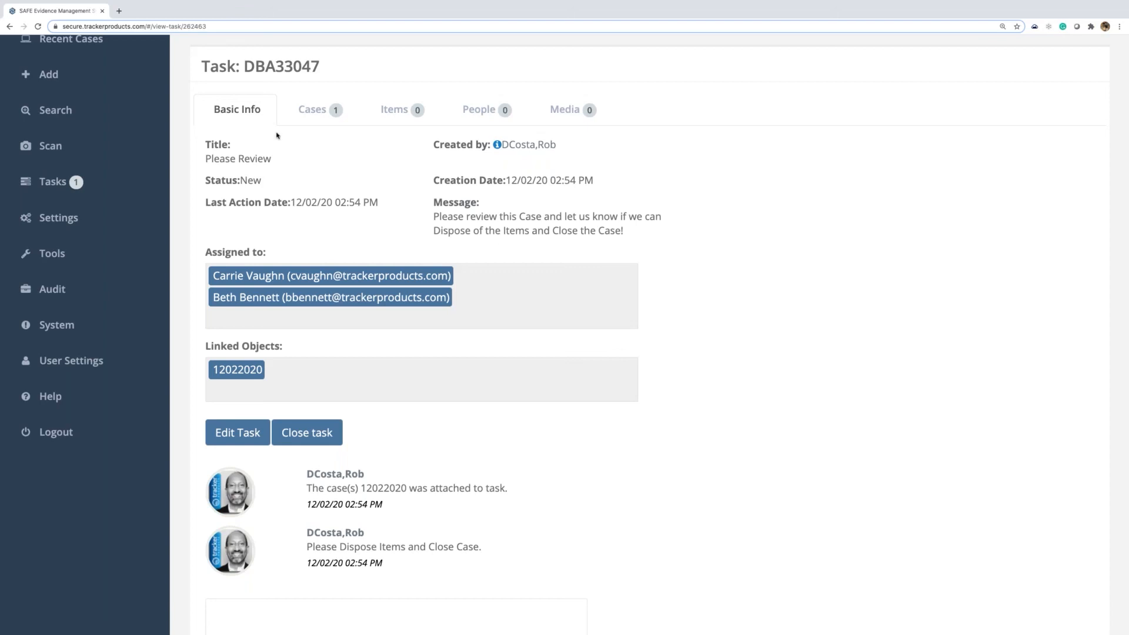
left_click(317, 120)
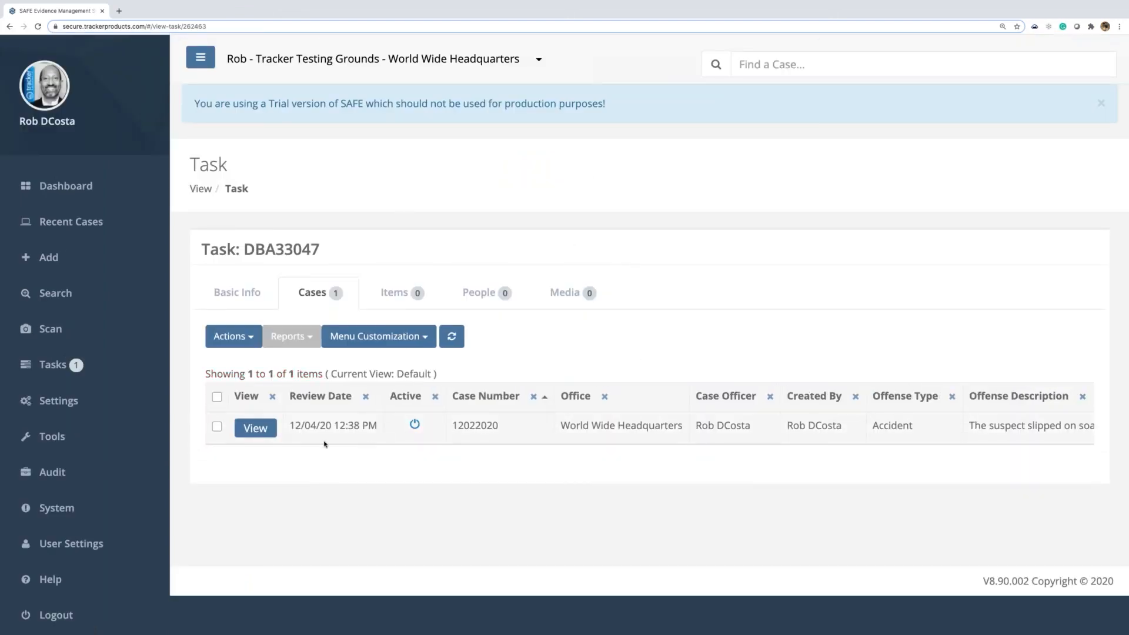
left_click(264, 433)
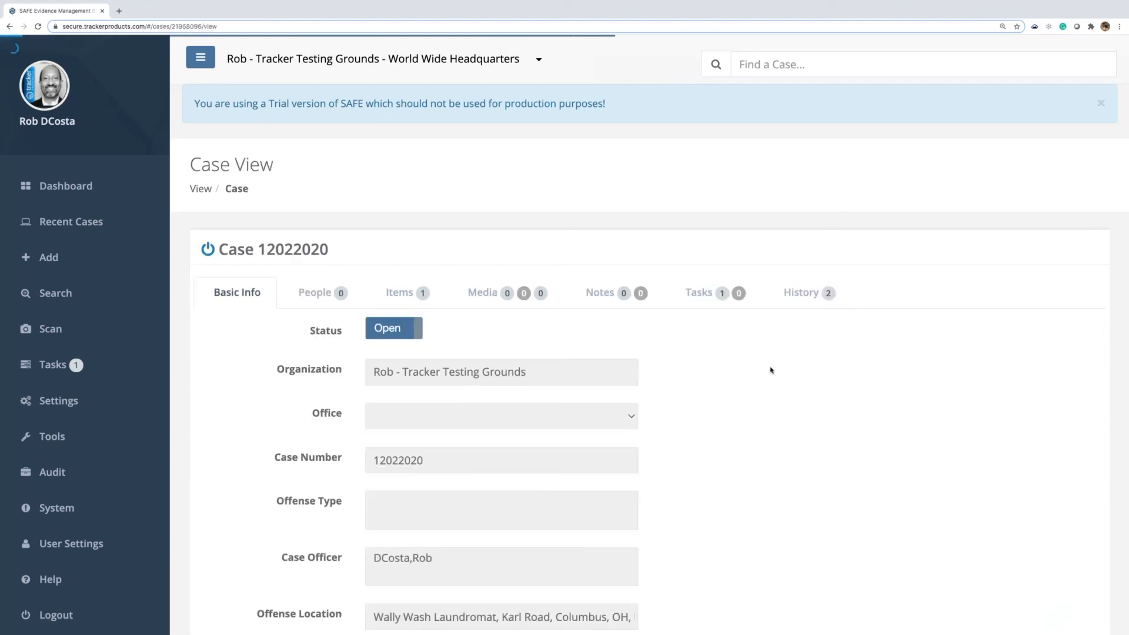
scroll(771, 370, "down", 5)
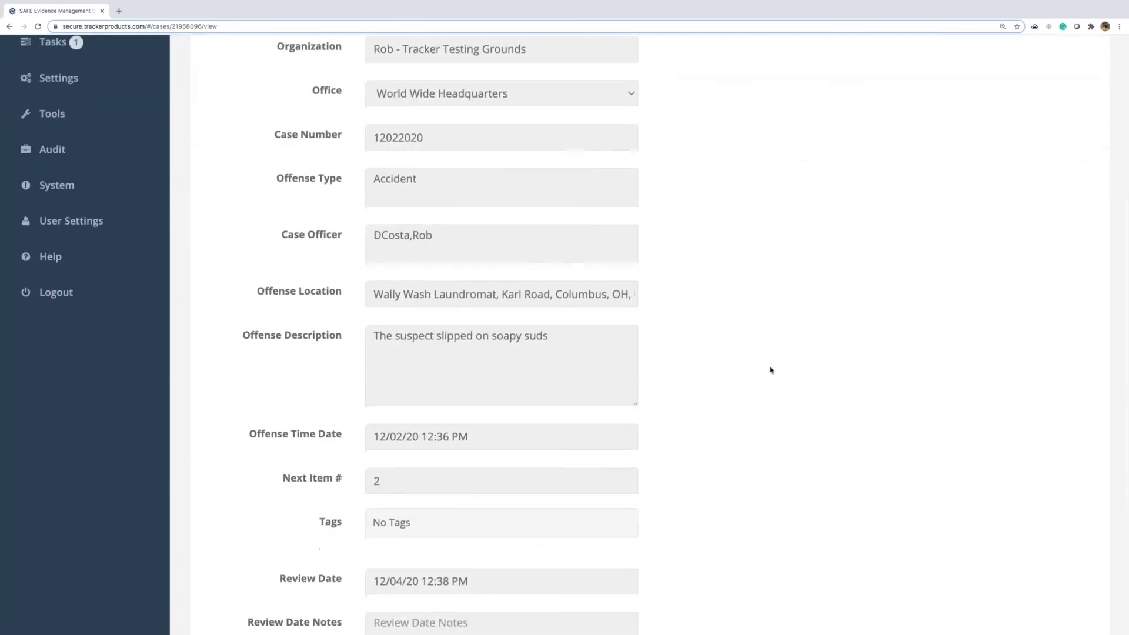
scroll(771, 369, "down", 3)
scroll(771, 369, "up", 8)
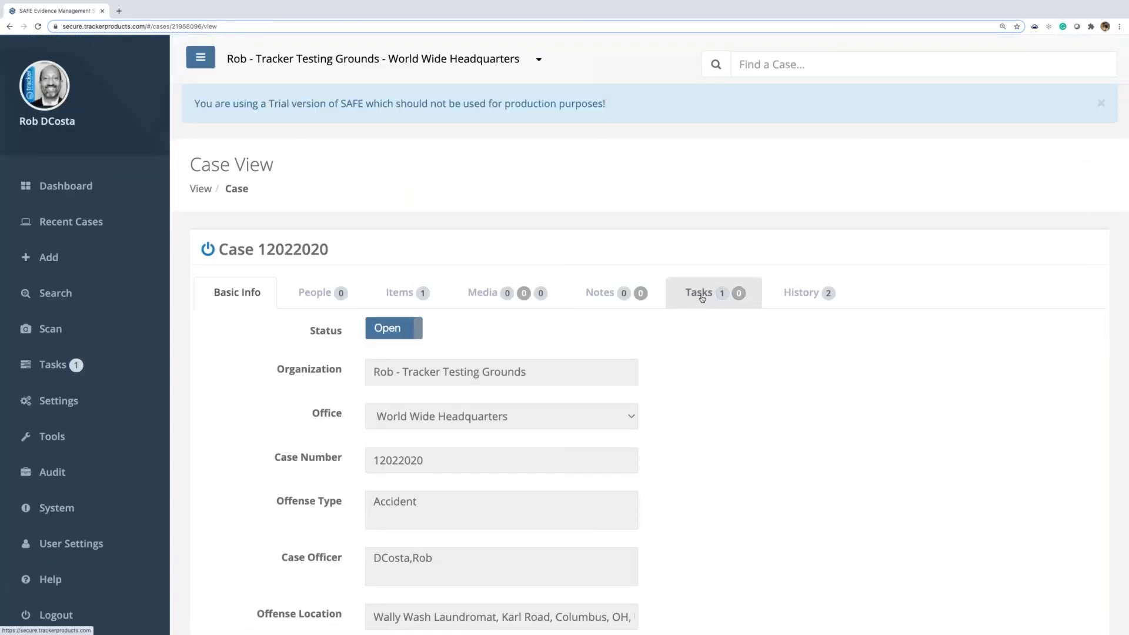
- View the tasks attached to case 12022020 and open the details of its "Please Review" task
double_click(226, 252)
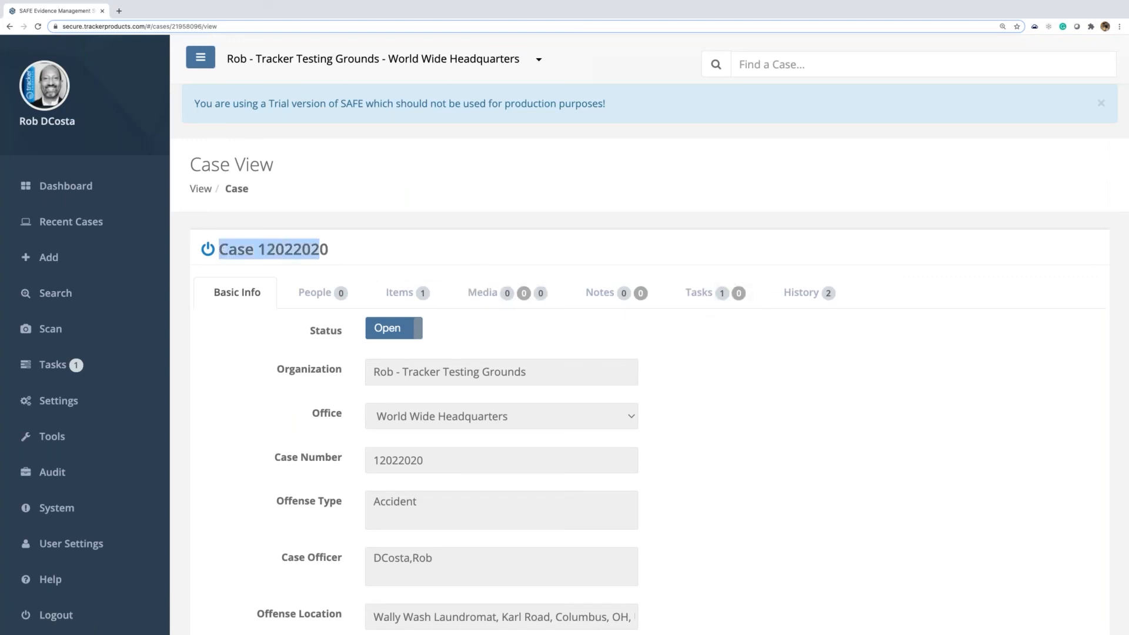
left_click(709, 297)
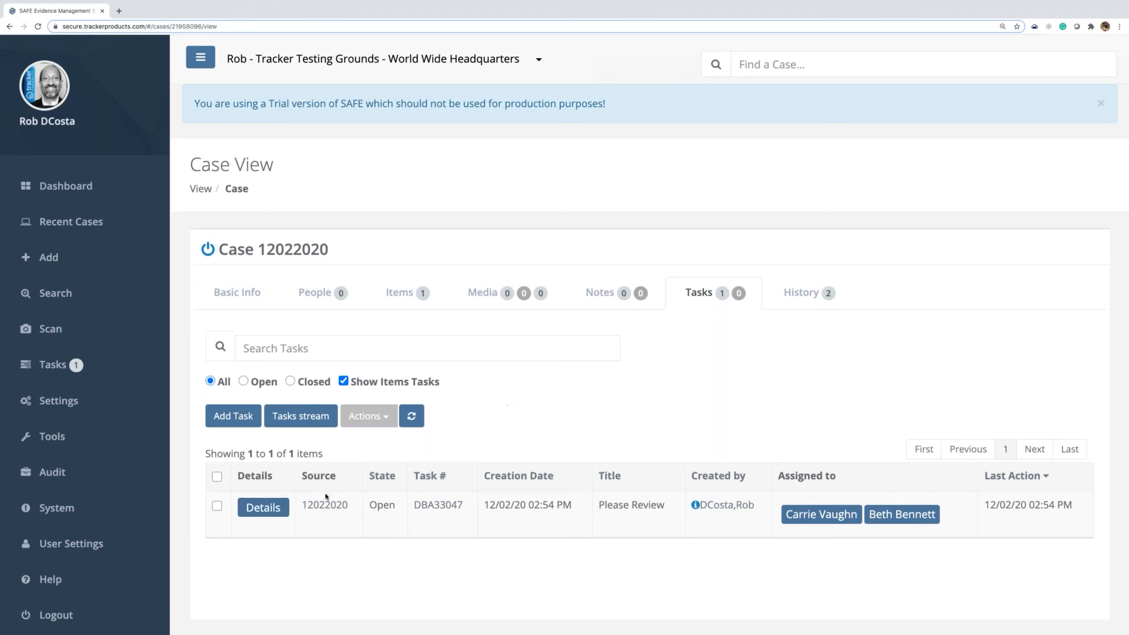
left_click(261, 513)
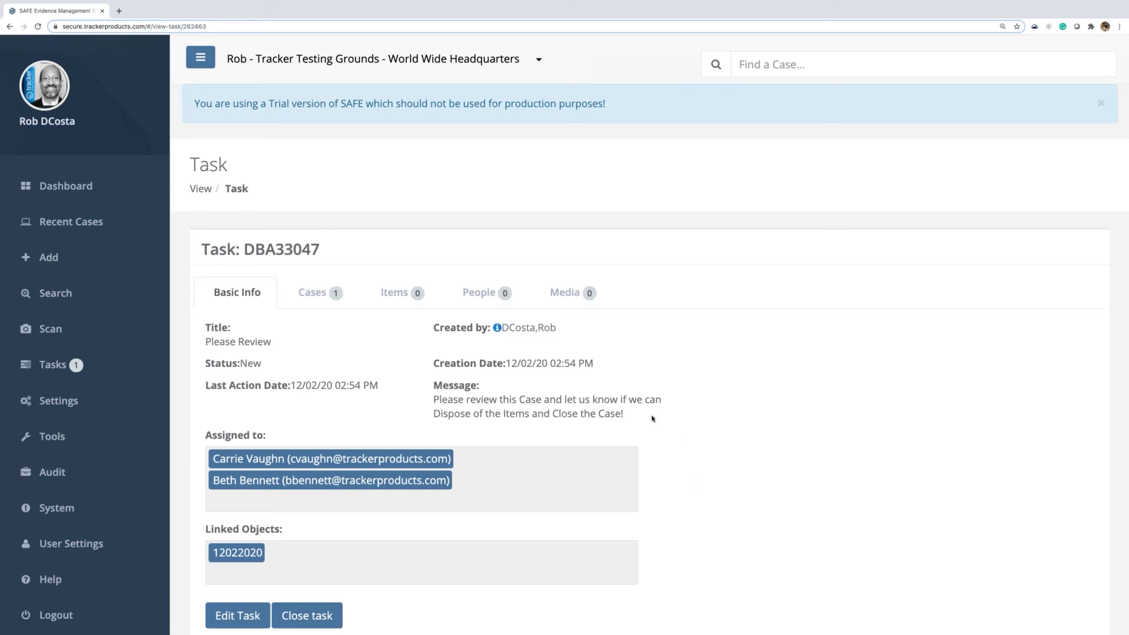
- Add the Org In v/s Disposed (Graph) widget to the dashboard and look over its graph
left_click(81, 188)
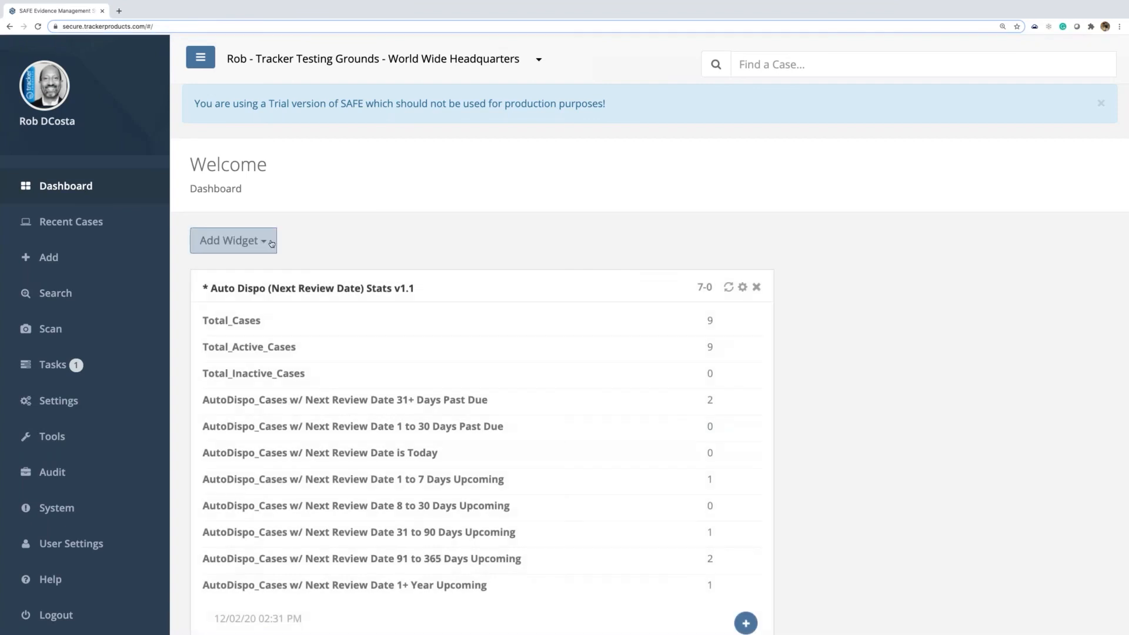
left_click(271, 244)
scroll(301, 352, "down", 2)
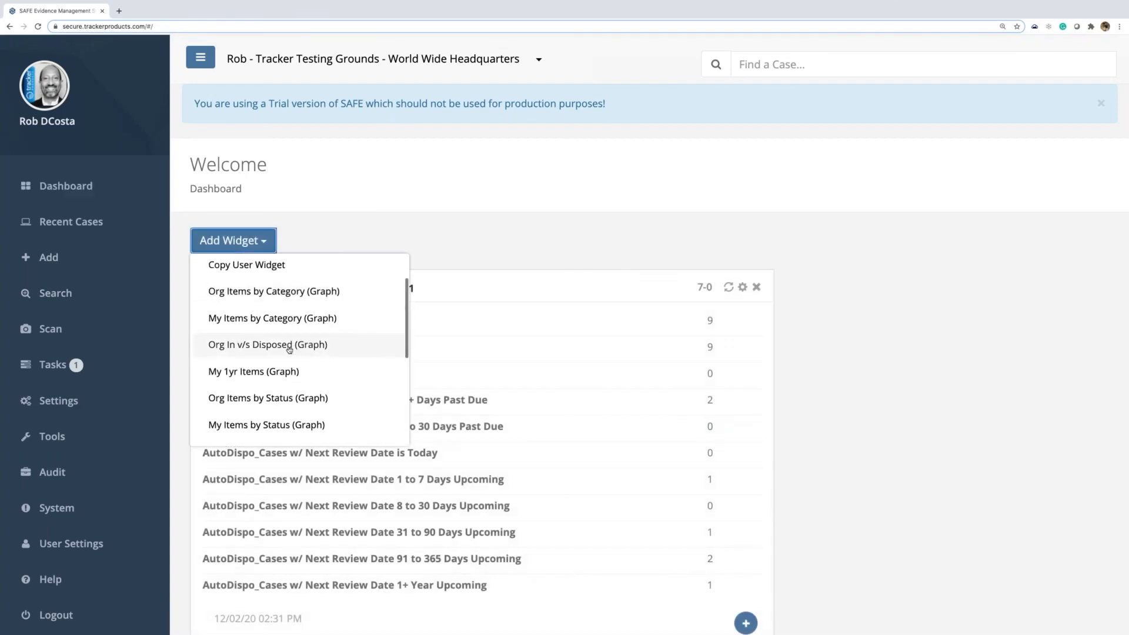
left_click(290, 350)
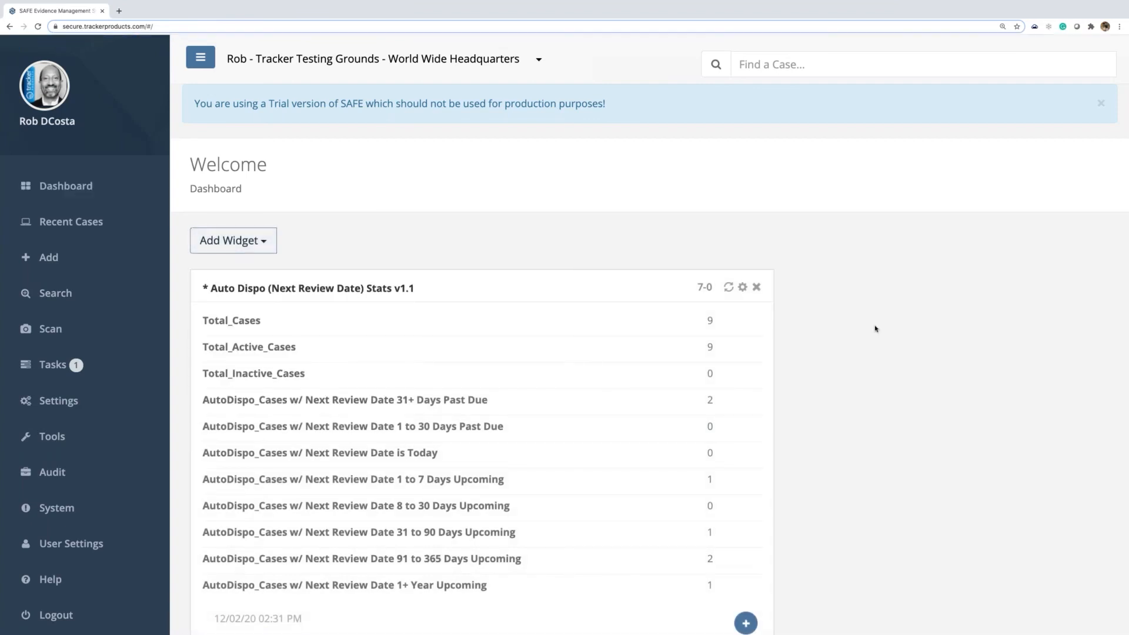
scroll(874, 328, "down", 5)
scroll(875, 329, "down", 3)
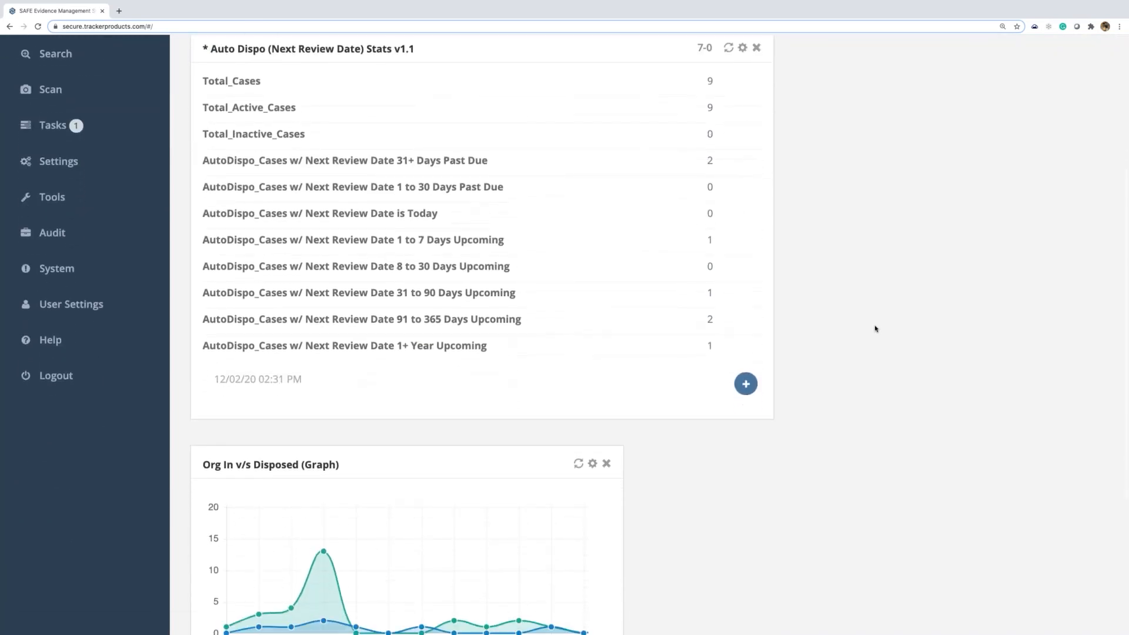
scroll(875, 329, "down", 2)
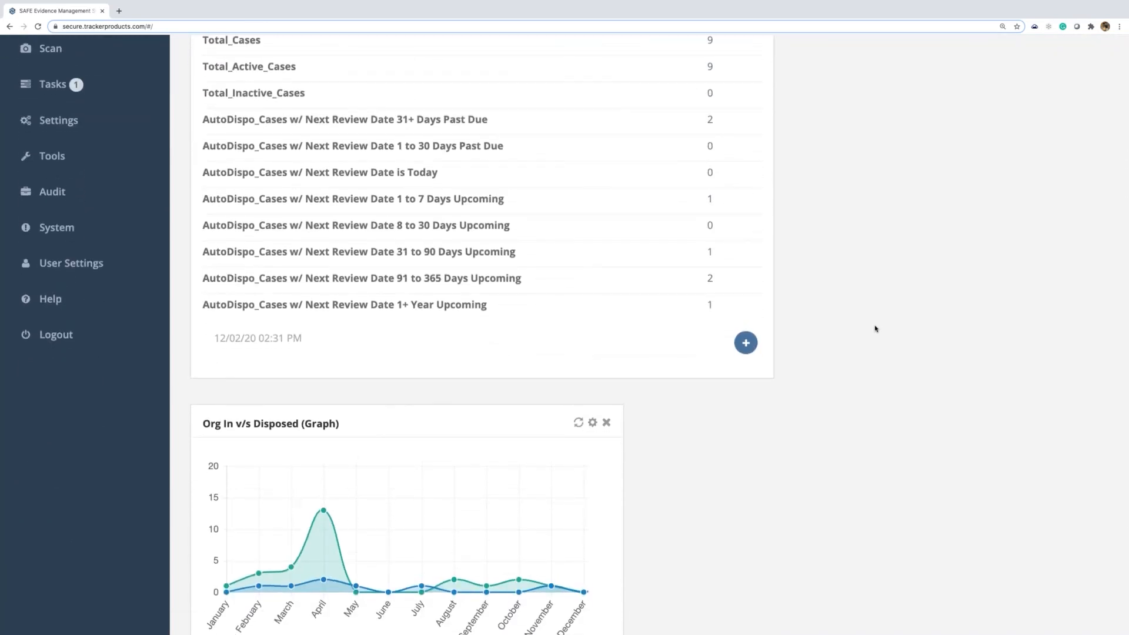
scroll(875, 329, "up", 1)
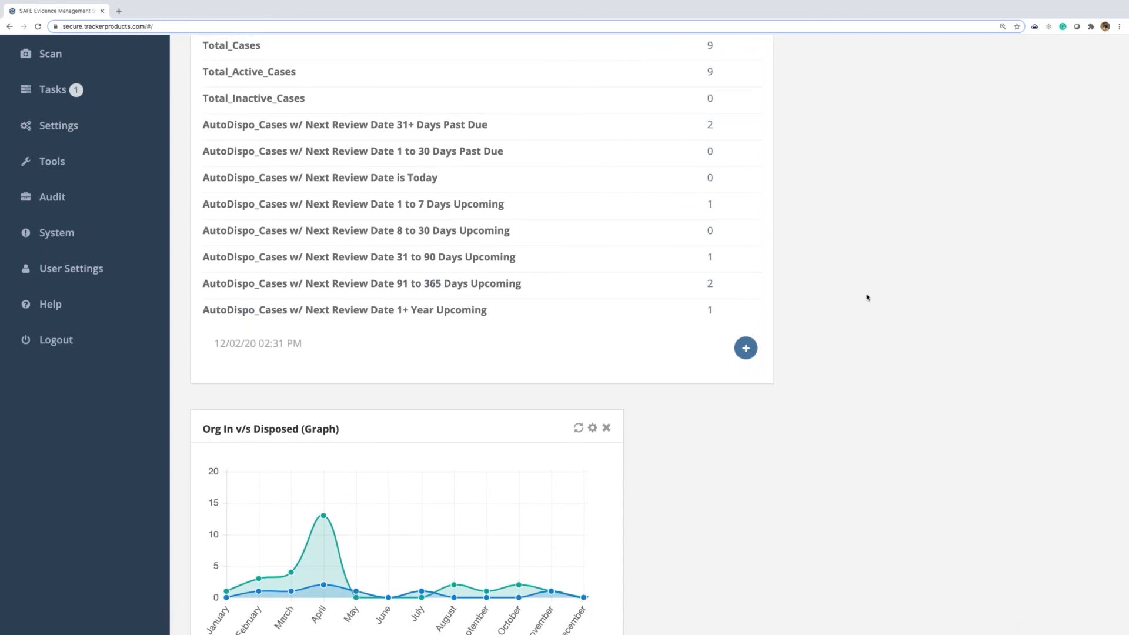
scroll(867, 296, "up", 5)
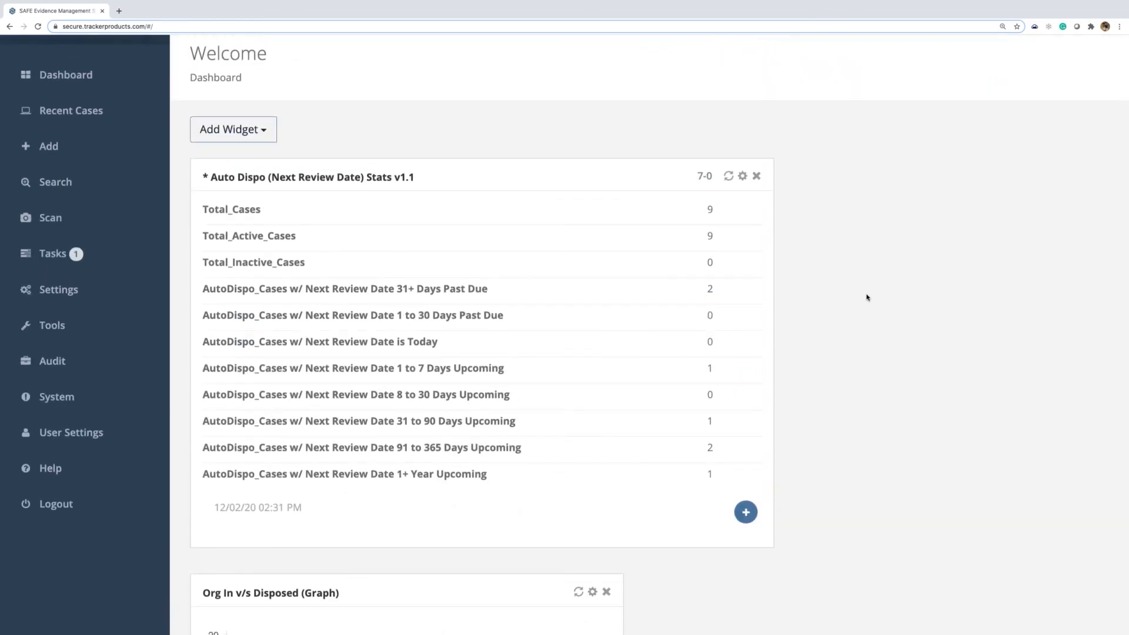